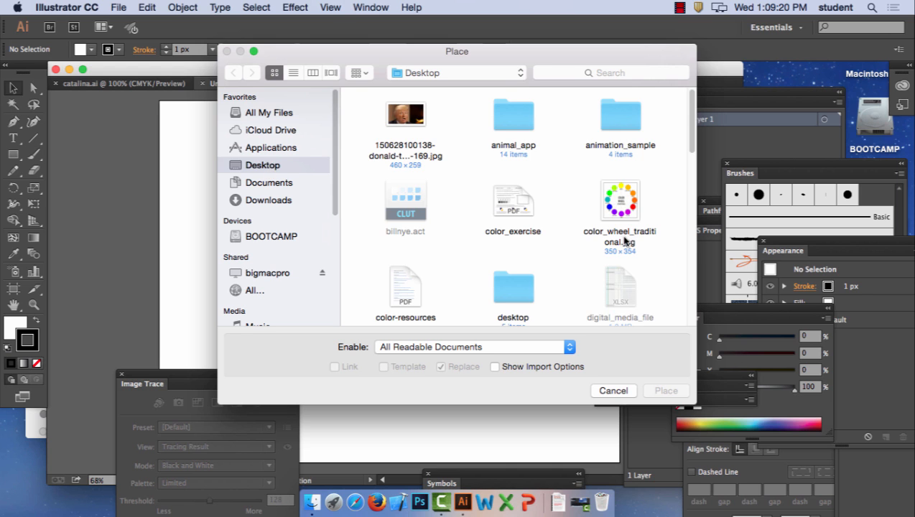
Place person1.jpg from the Desktop across the artboard's full width, about 13.9 by 9.3 in
{"action": "scroll", "coordinate": [623, 240], "scroll_direction": "down", "scroll_amount": 10}
{"action": "scroll", "coordinate": [612, 239], "scroll_direction": "up", "scroll_amount": 6}
{"action": "scroll", "coordinate": [604, 238], "scroll_direction": "up", "scroll_amount": 3}
{"action": "scroll", "coordinate": [538, 273], "scroll_direction": "down", "scroll_amount": 10}
{"action": "left_click", "coordinate": [524, 114]}
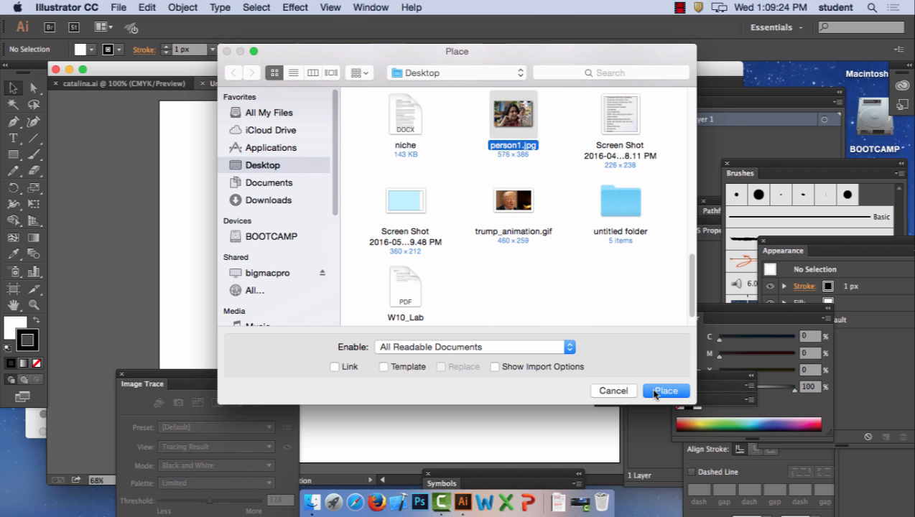
{"action": "left_click", "coordinate": [666, 391]}
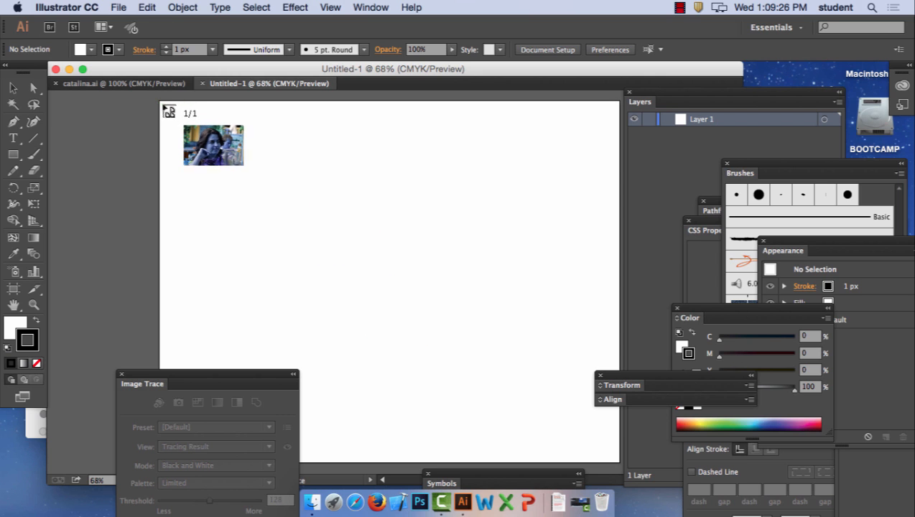
{"action": "left_click_drag", "start_coordinate": [163, 104], "coordinate": [624, 409]}
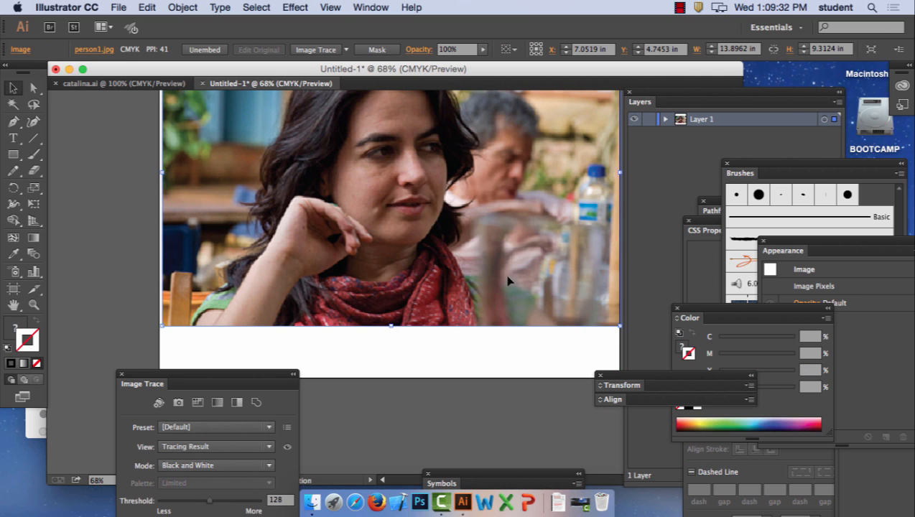
Lock the layer holding the photo and create a new empty layer above it
{"action": "scroll", "coordinate": [405, 273], "scroll_direction": "up", "scroll_amount": 3}
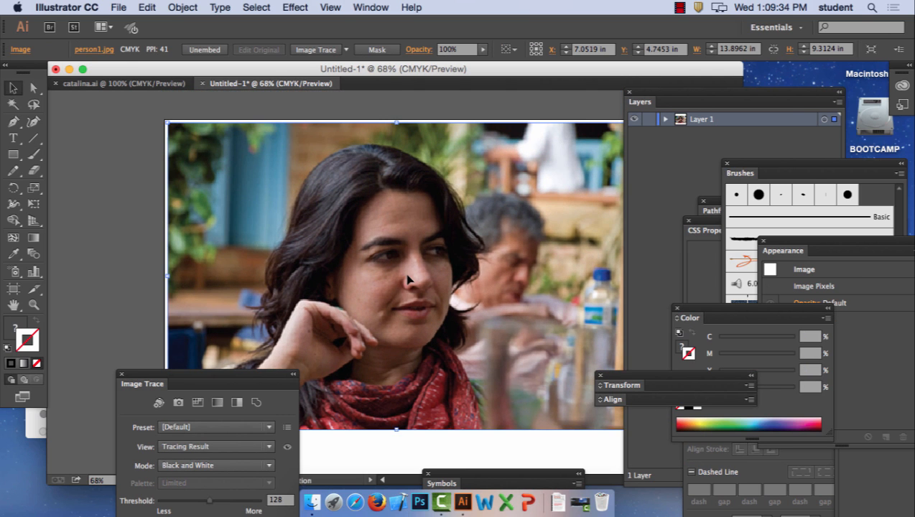
{"action": "scroll", "coordinate": [408, 280], "scroll_direction": "up", "scroll_amount": 7}
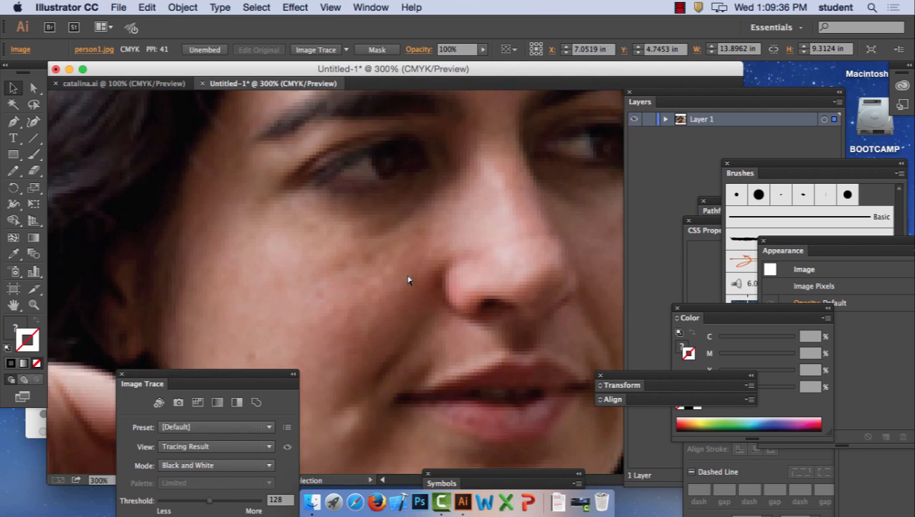
{"action": "scroll", "coordinate": [407, 280], "scroll_direction": "down", "scroll_amount": 2}
{"action": "scroll", "coordinate": [407, 280], "scroll_direction": "down", "scroll_amount": 5}
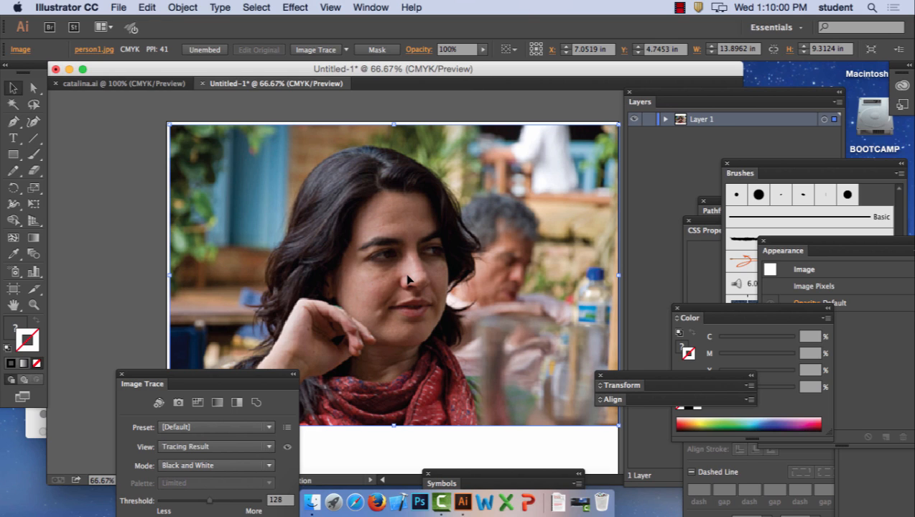
{"action": "left_click", "coordinate": [650, 120]}
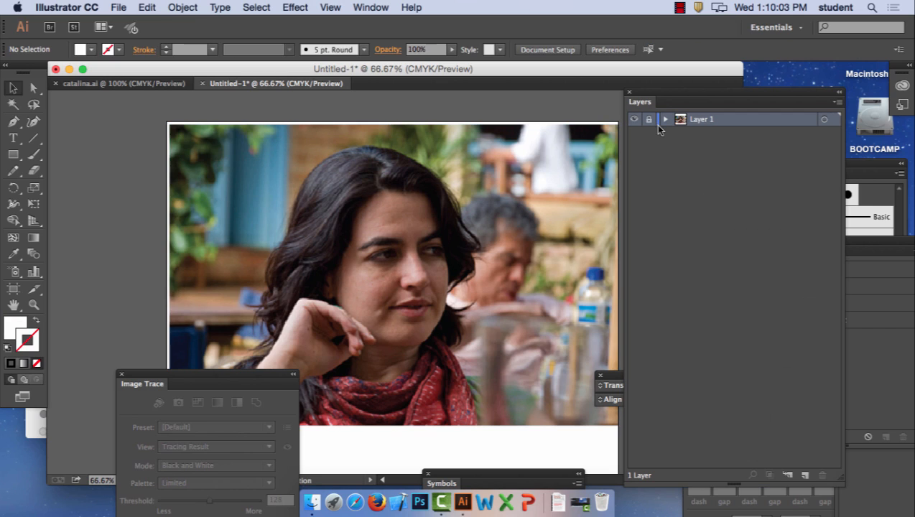
{"action": "left_click", "coordinate": [805, 476]}
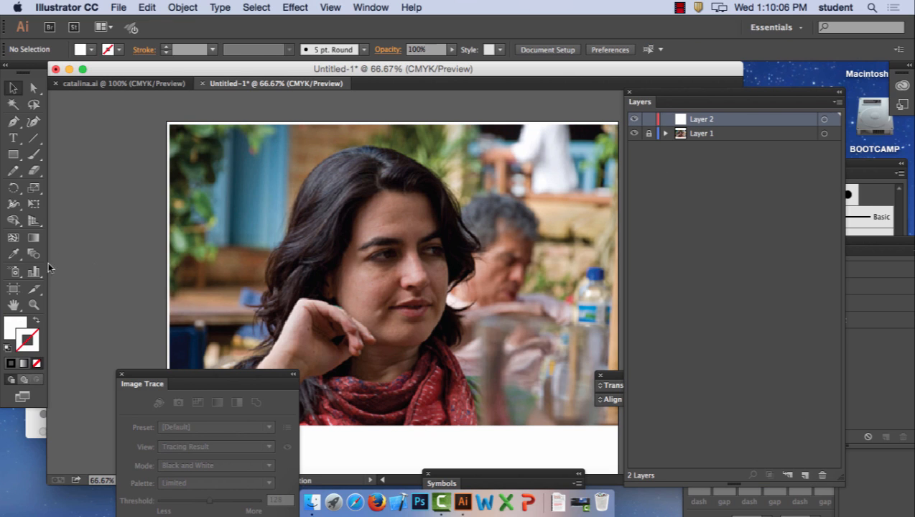
Sample a brown skin tone from the woman's forehead as the fill colour with the Eyedropper
{"action": "left_click", "coordinate": [13, 253]}
{"action": "left_click", "coordinate": [379, 232]}
{"action": "left_click", "coordinate": [412, 228]}
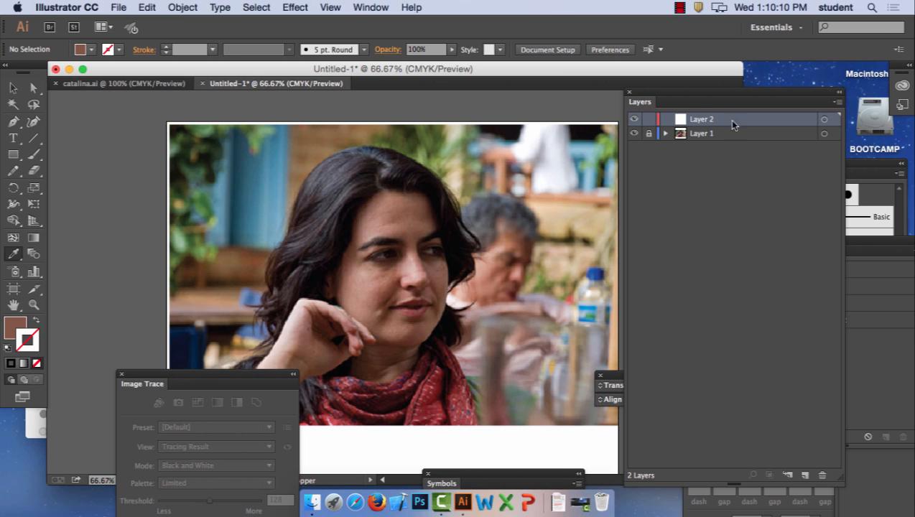
Bring up the Swatches panel on its own and position it over the photo's left edge
{"action": "left_click", "coordinate": [375, 7]}
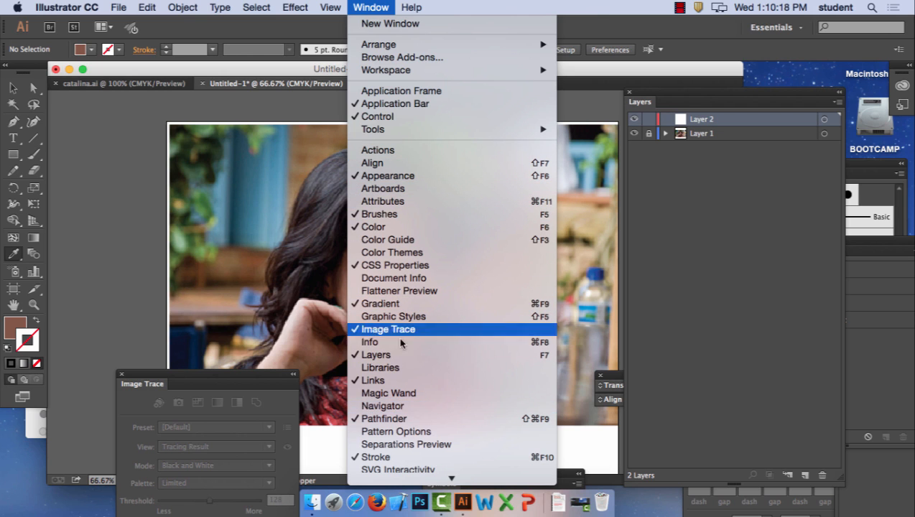
{"action": "mouse_move", "coordinate": [401, 488]}
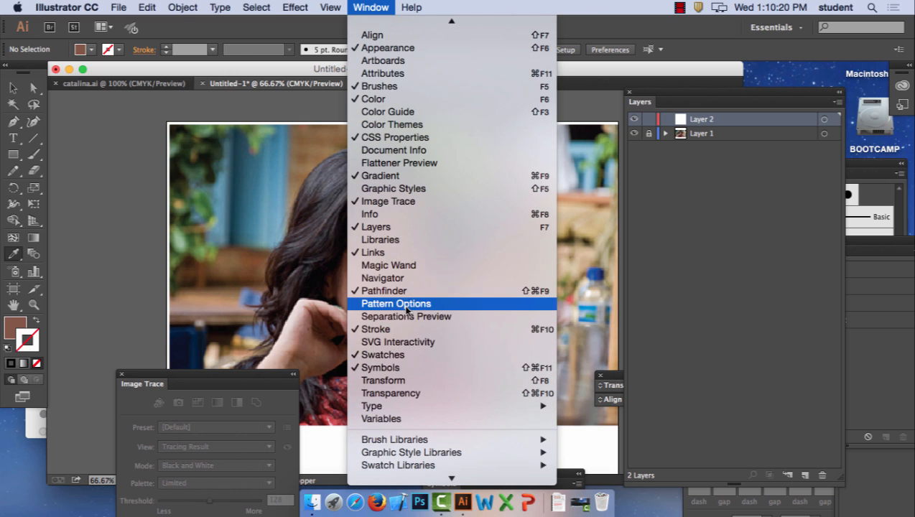
{"action": "left_click", "coordinate": [388, 353]}
{"action": "left_click", "coordinate": [381, 6]}
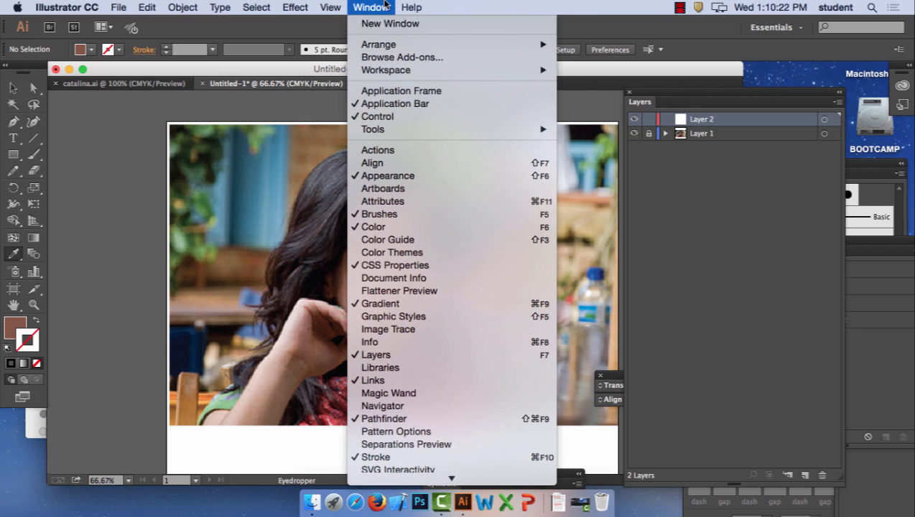
{"action": "mouse_move", "coordinate": [376, 495]}
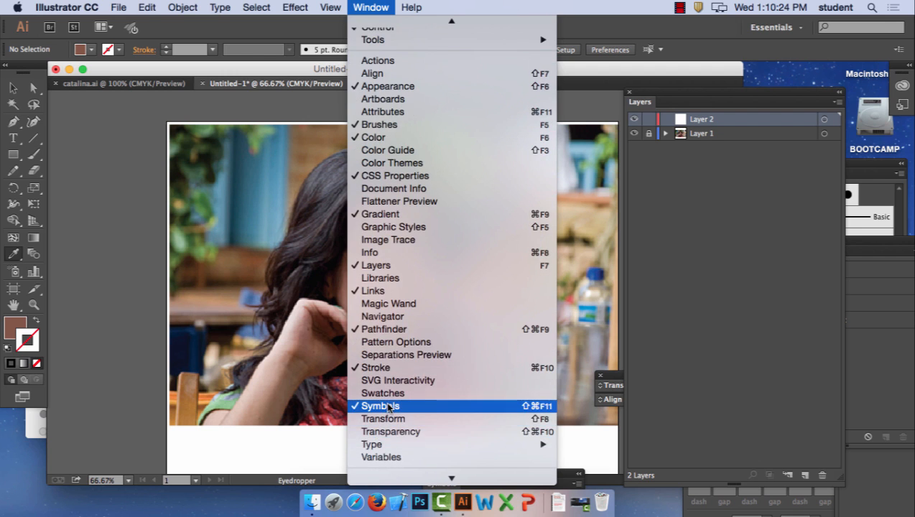
{"action": "left_click", "coordinate": [388, 406]}
{"action": "mouse_move", "coordinate": [184, 378]}
{"action": "left_mouse_down"}
{"action": "mouse_move", "coordinate": [137, 268]}
{"action": "mouse_move", "coordinate": [126, 74]}
{"action": "mouse_move", "coordinate": [156, 117]}
{"action": "mouse_move", "coordinate": [379, 143]}
{"action": "left_mouse_up"}
{"action": "left_click", "coordinate": [342, 126]}
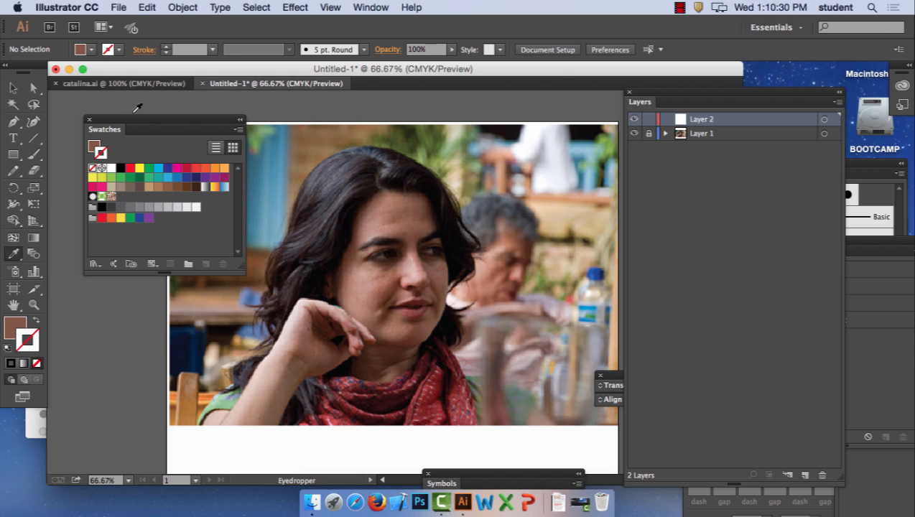
{"action": "left_click_drag", "start_coordinate": [137, 125], "coordinate": [120, 184]}
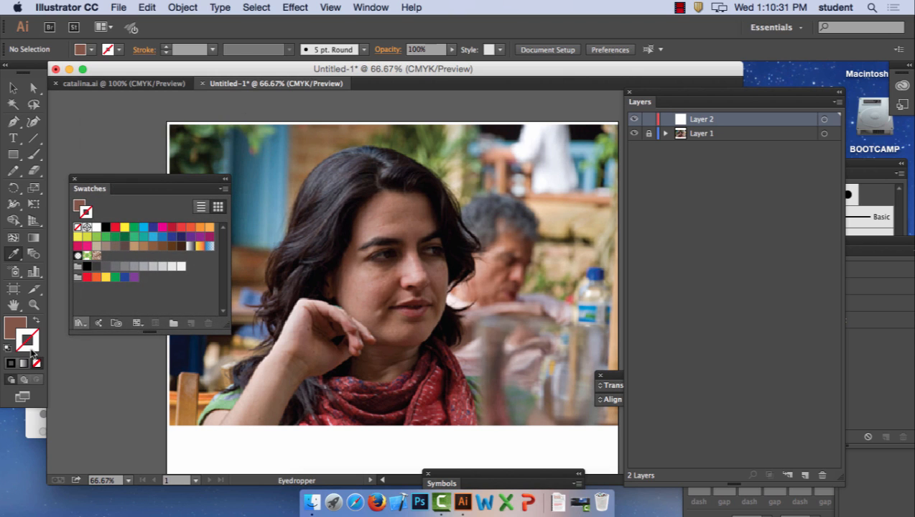
Sample skin tones from the woman's cheek and jaw and save each one as a swatch
{"action": "left_click", "coordinate": [375, 294]}
{"action": "left_click", "coordinate": [377, 288]}
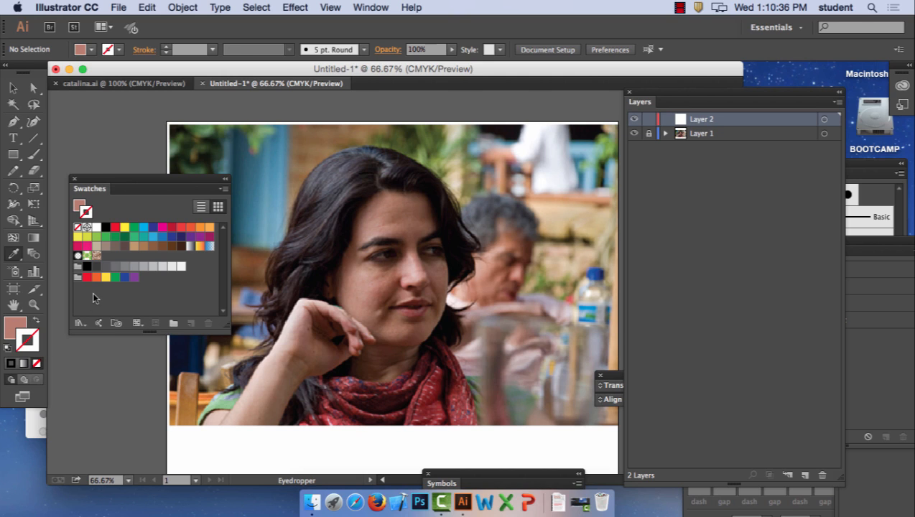
{"action": "left_click_drag", "start_coordinate": [17, 326], "coordinate": [124, 294]}
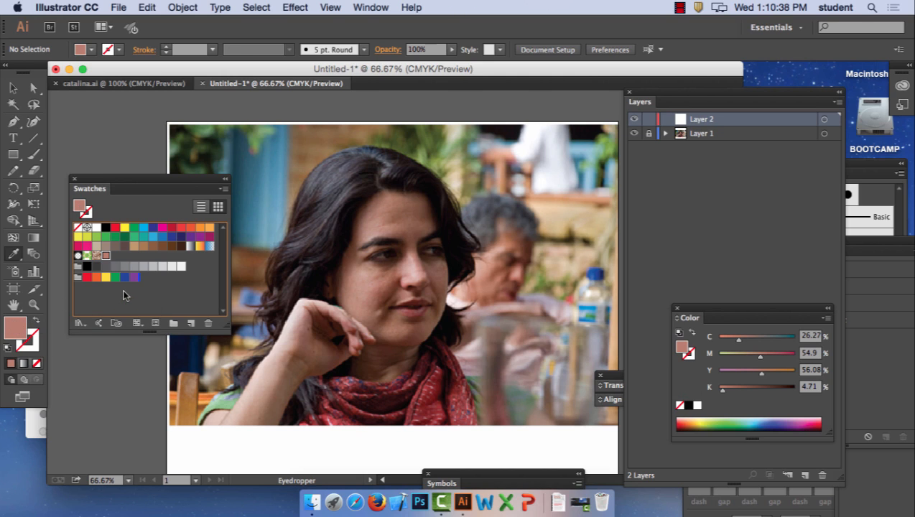
{"action": "left_click", "coordinate": [365, 313]}
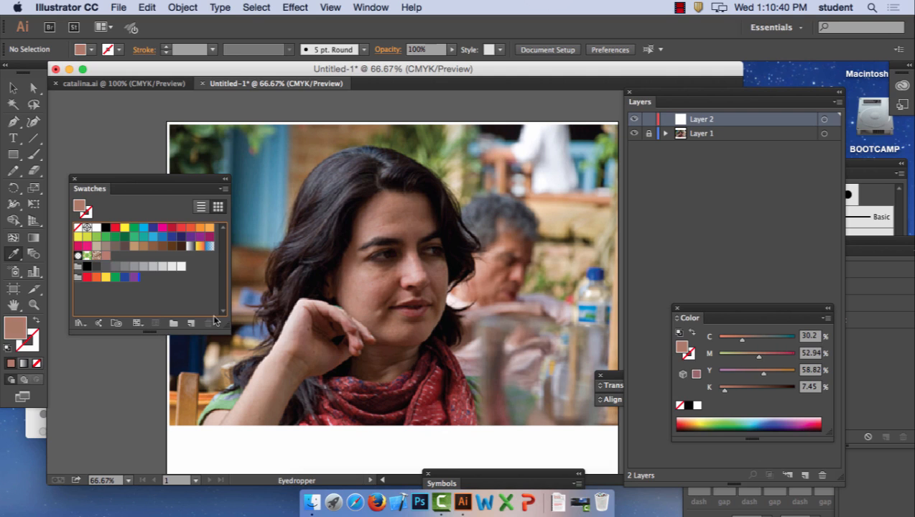
{"action": "left_click_drag", "start_coordinate": [6, 332], "coordinate": [124, 278]}
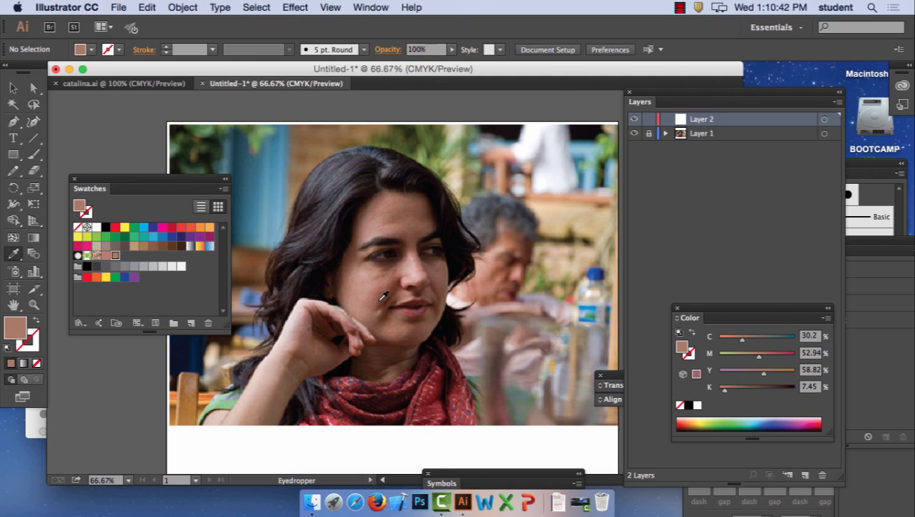
Sample the nose highlight and the dark shadow between the eyes, saving each colour as a swatch
{"action": "left_click", "coordinate": [421, 273]}
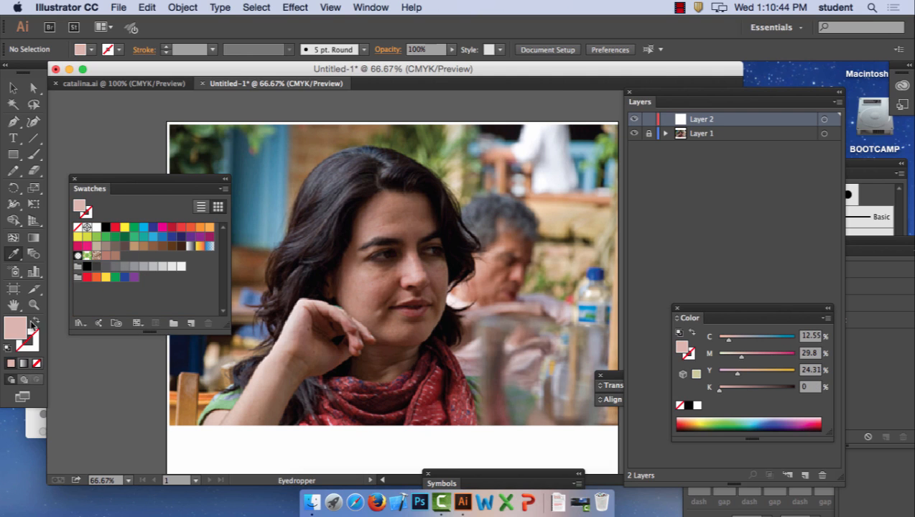
{"action": "left_click_drag", "start_coordinate": [20, 331], "coordinate": [129, 259]}
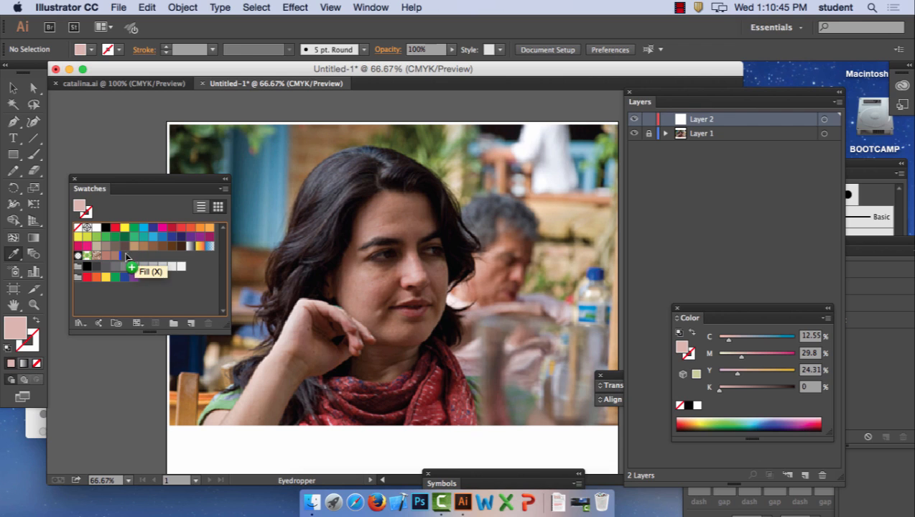
{"action": "left_click", "coordinate": [415, 250]}
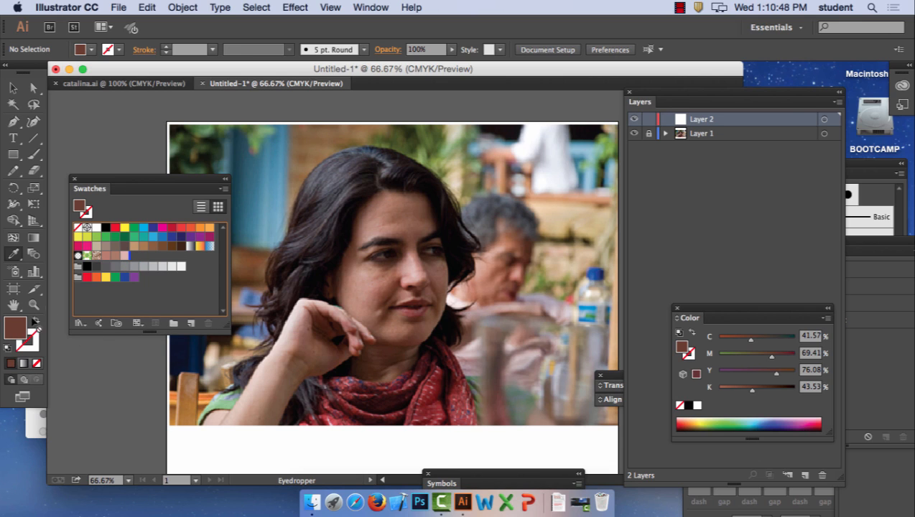
{"action": "left_click_drag", "start_coordinate": [15, 332], "coordinate": [133, 256]}
Sample the forehead, the bridge of the nose and the shaded jaw, adding each tone to the swatches
{"action": "left_click", "coordinate": [412, 219]}
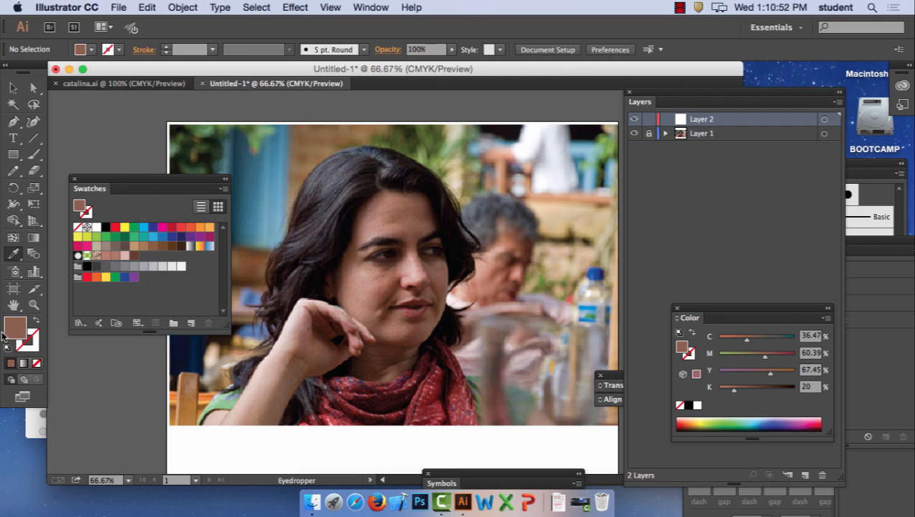
{"action": "left_click_drag", "start_coordinate": [9, 336], "coordinate": [145, 256]}
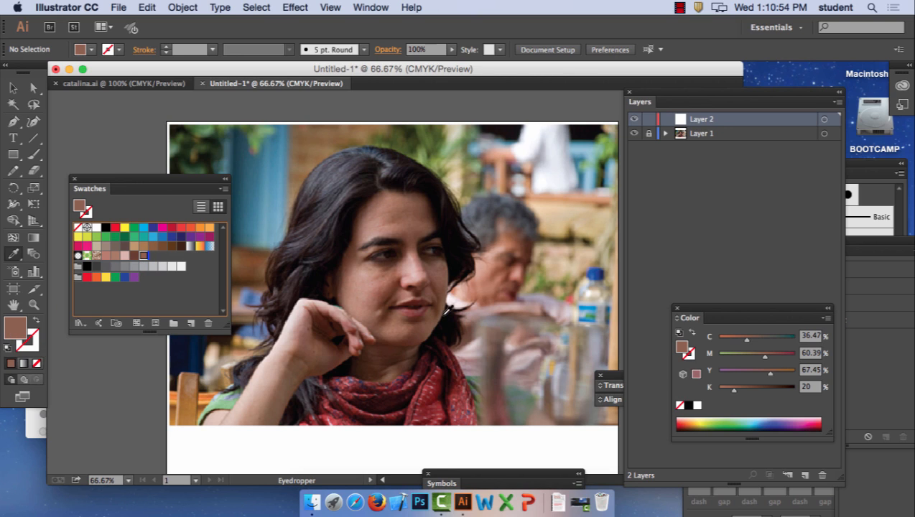
{"action": "left_click", "coordinate": [414, 257]}
{"action": "left_click_drag", "start_coordinate": [16, 329], "coordinate": [158, 259]}
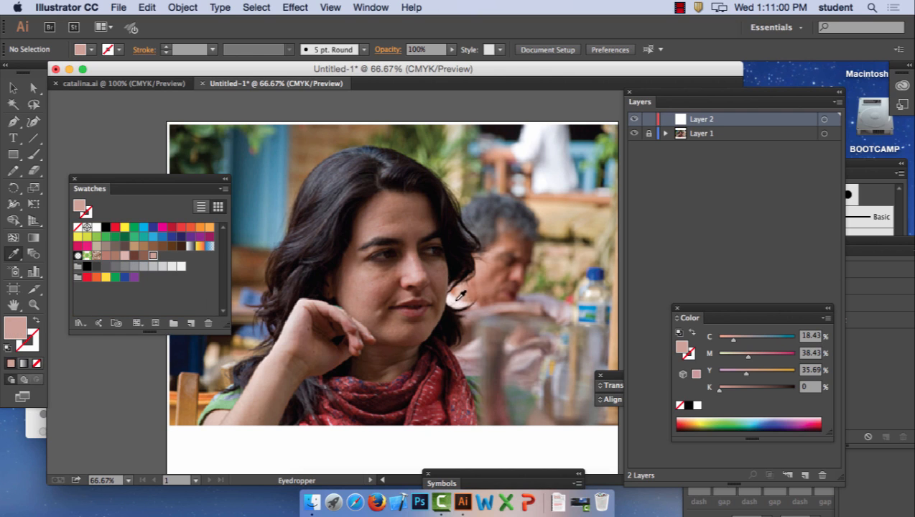
{"action": "left_click", "coordinate": [368, 321]}
{"action": "left_click_drag", "start_coordinate": [27, 329], "coordinate": [166, 260]}
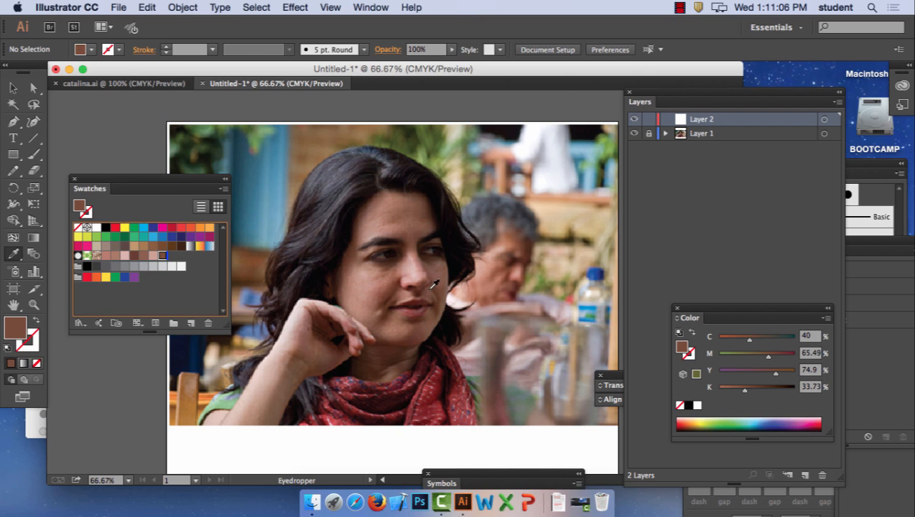
Sample two red tones from the lips and one from the skin above them, saving each as a swatch
{"action": "left_click", "coordinate": [414, 309]}
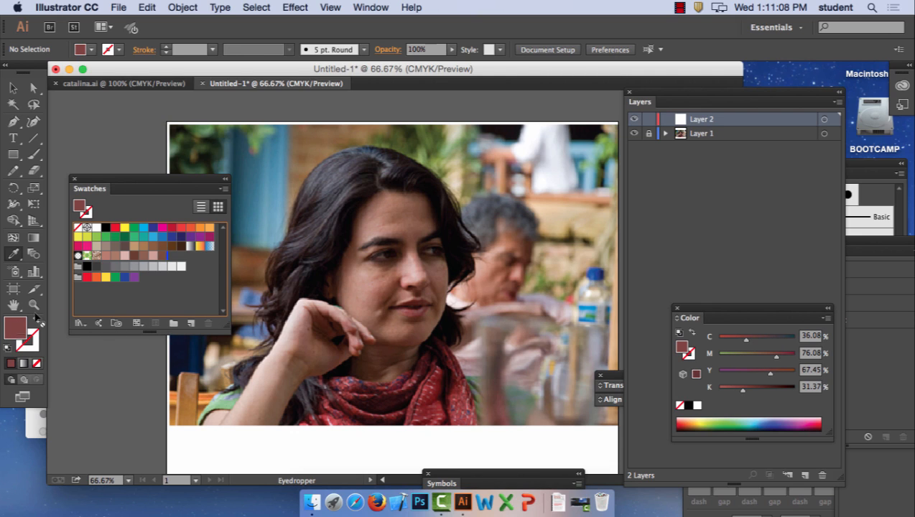
{"action": "left_click_drag", "start_coordinate": [36, 318], "coordinate": [173, 255]}
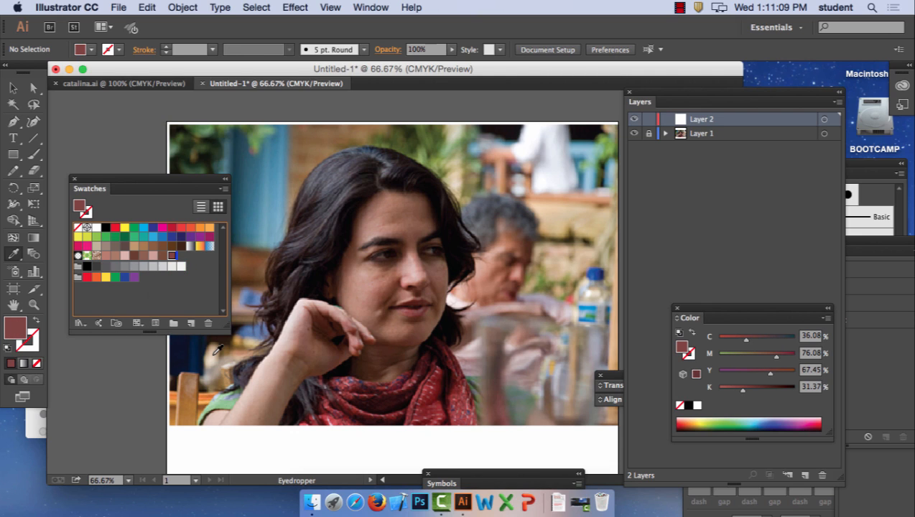
{"action": "left_click", "coordinate": [413, 307]}
{"action": "left_click_drag", "start_coordinate": [13, 328], "coordinate": [181, 264]}
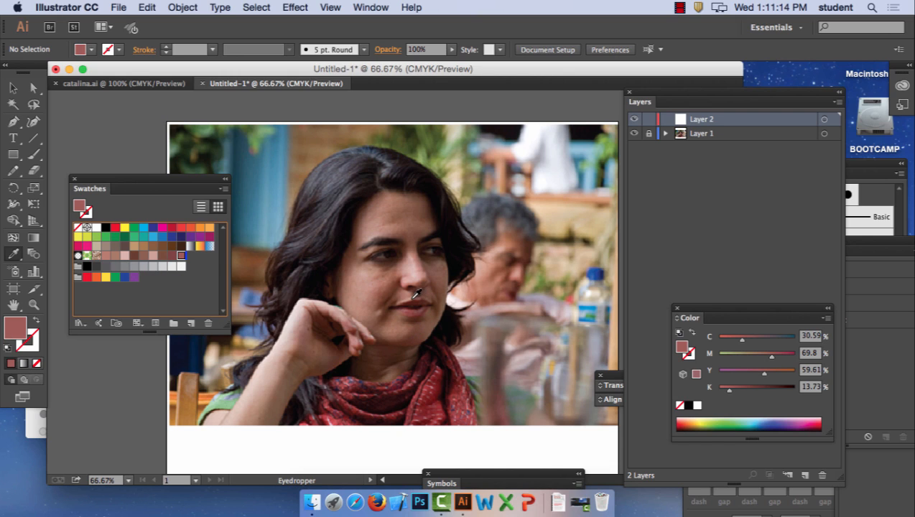
{"action": "left_click", "coordinate": [415, 293]}
{"action": "left_click_drag", "start_coordinate": [16, 328], "coordinate": [198, 280]}
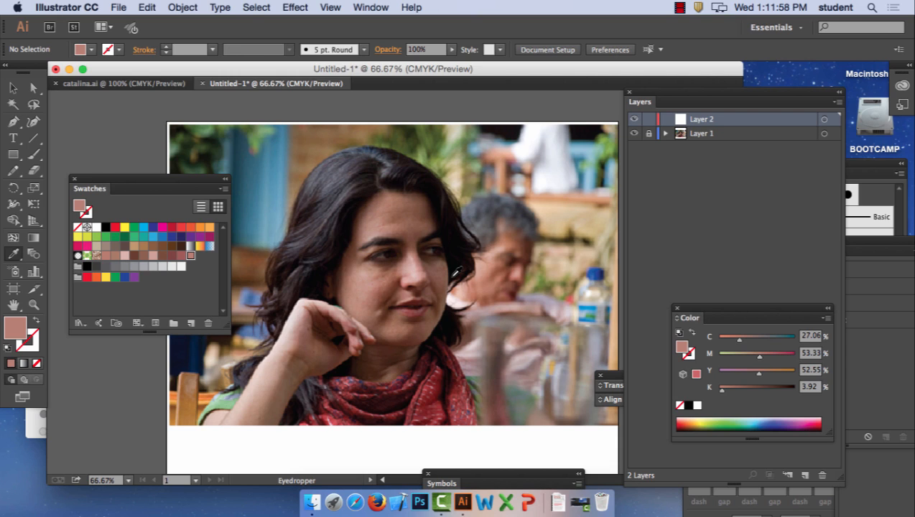
Start the face outline with the Pen tool, tracing from the hairline across the forehead and down the far side to the cheek
{"action": "left_click", "coordinate": [13, 124]}
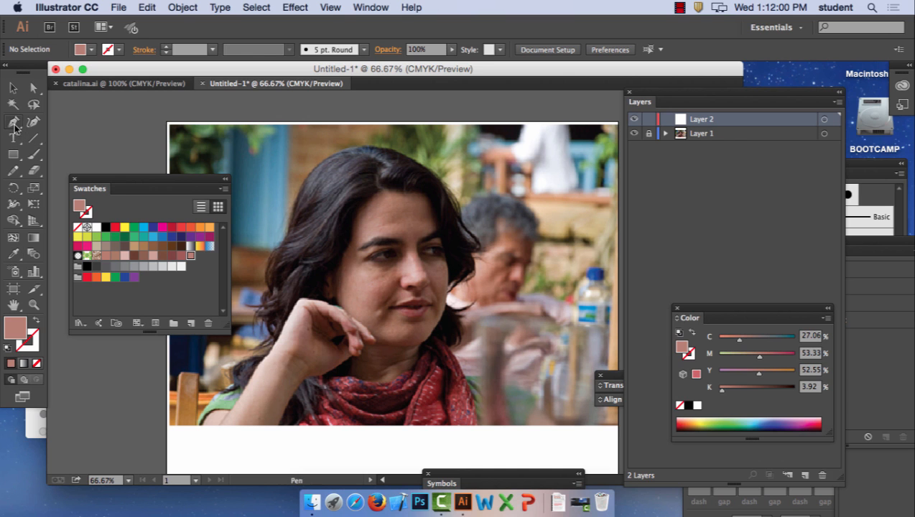
{"action": "key", "text": "super+equal"}
{"action": "key", "text": "super+equal"}
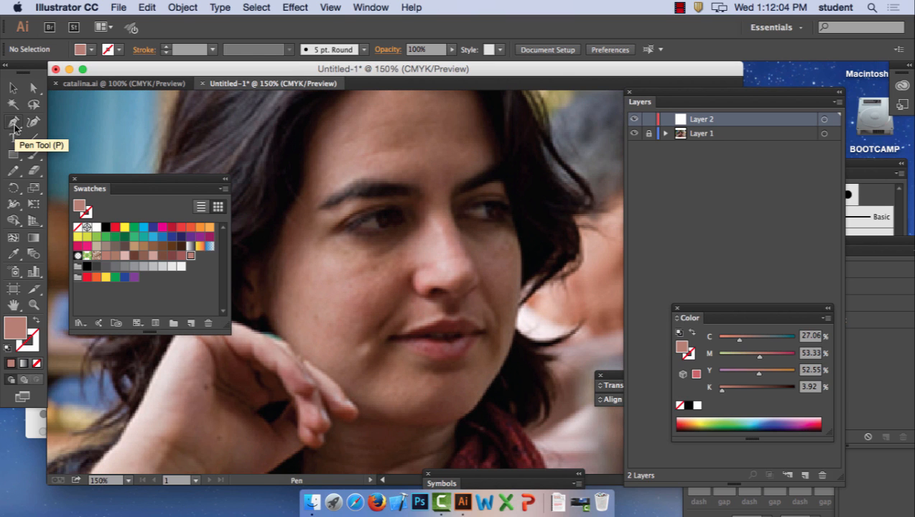
{"action": "key", "text": "super+minus"}
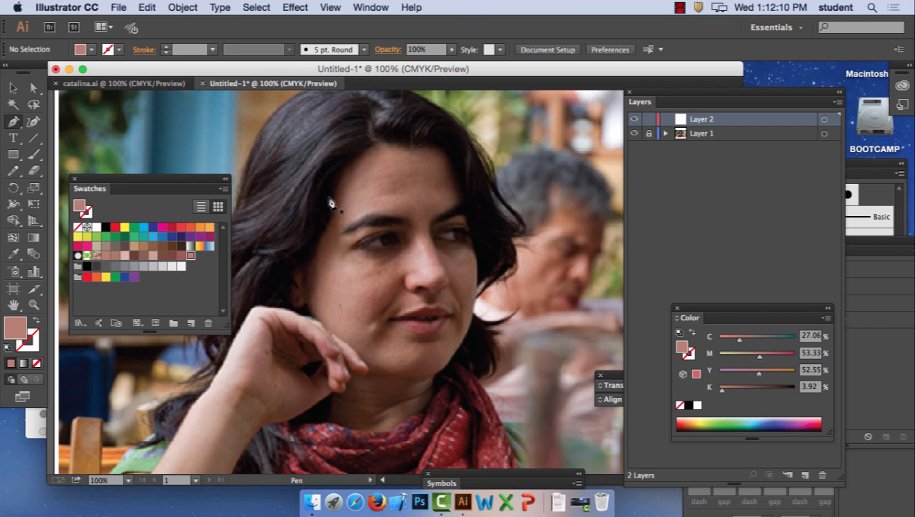
{"action": "left_click", "coordinate": [395, 136]}
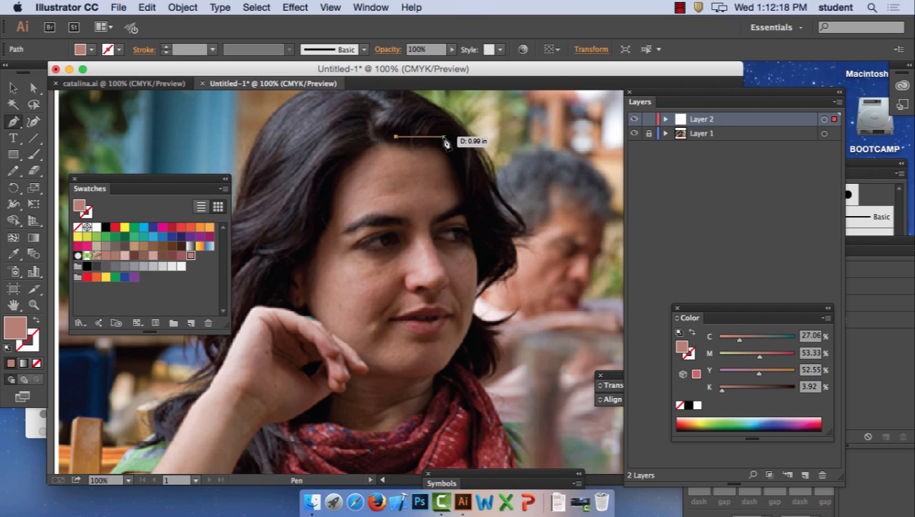
{"action": "left_click", "coordinate": [444, 141]}
{"action": "left_click_drag", "start_coordinate": [446, 144], "coordinate": [452, 149]}
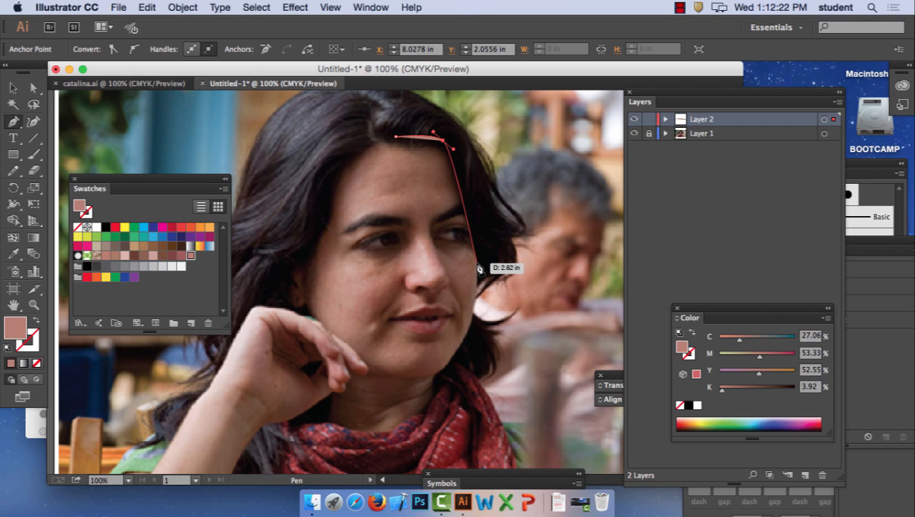
{"action": "left_click", "coordinate": [476, 263]}
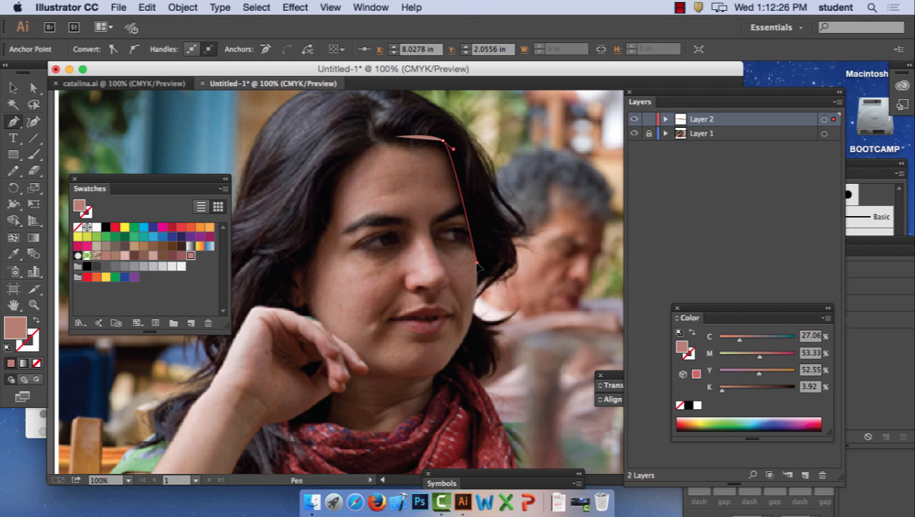
{"action": "left_click_drag", "start_coordinate": [478, 266], "coordinate": [477, 269]}
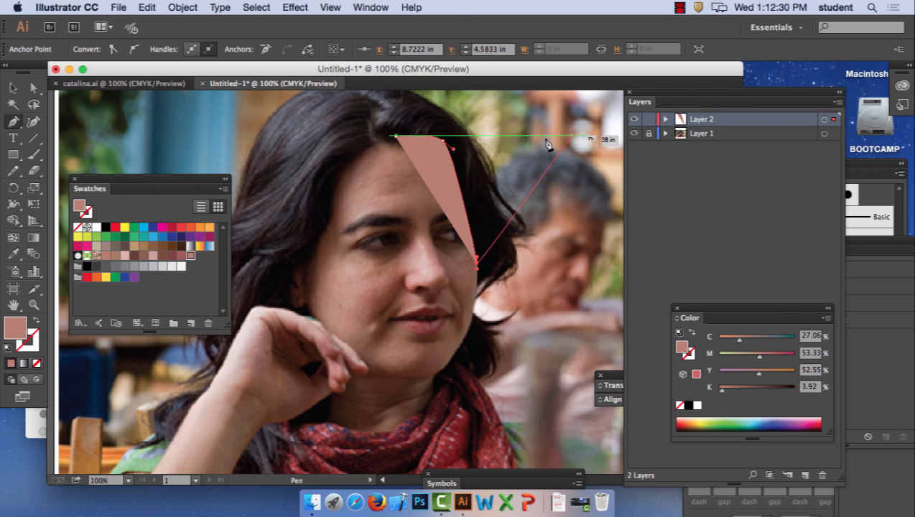
{"action": "mouse_move", "coordinate": [433, 142]}
{"action": "left_mouse_down"}
{"action": "mouse_move", "coordinate": [386, 142]}
{"action": "mouse_move", "coordinate": [444, 154]}
{"action": "left_mouse_up"}
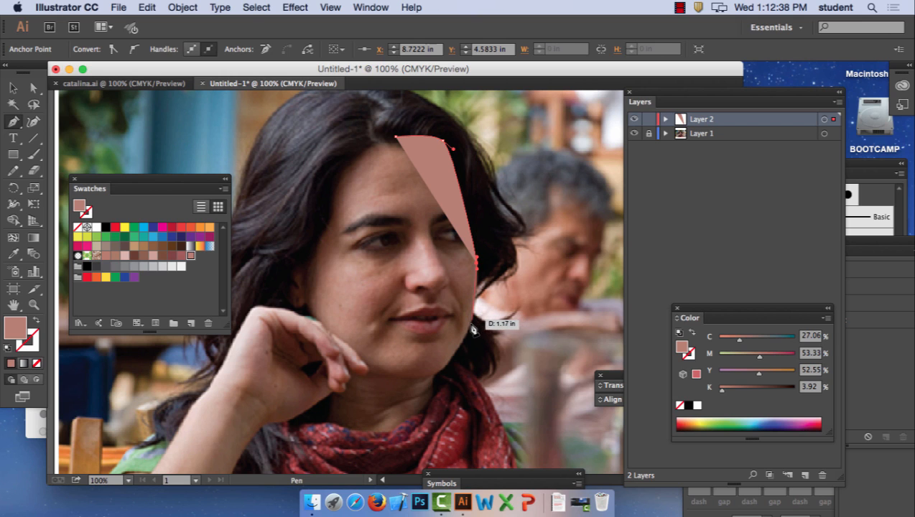
Trace around the jaw, the chin and the near side of the face, closing the outline at its starting point on the hairline
{"action": "left_click_drag", "start_coordinate": [469, 332], "coordinate": [462, 350]}
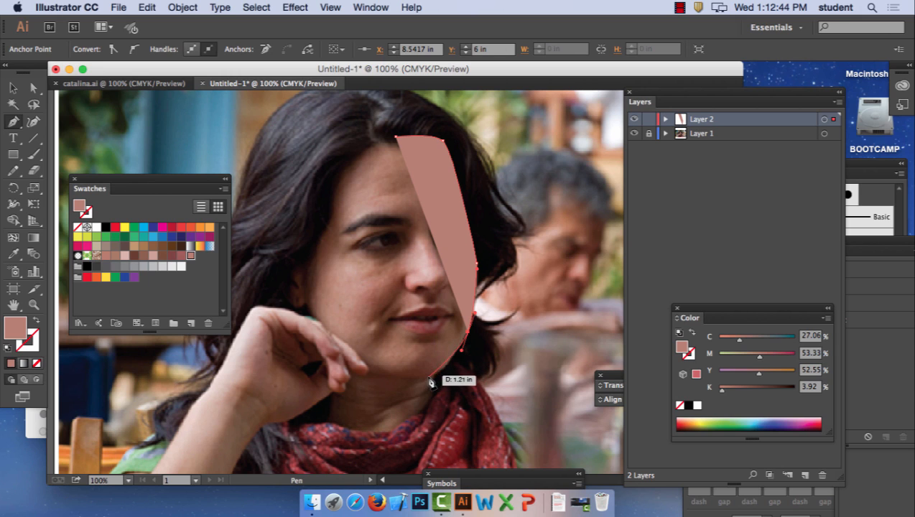
{"action": "left_click_drag", "start_coordinate": [429, 378], "coordinate": [414, 378]}
{"action": "left_click_drag", "start_coordinate": [352, 371], "coordinate": [337, 359]}
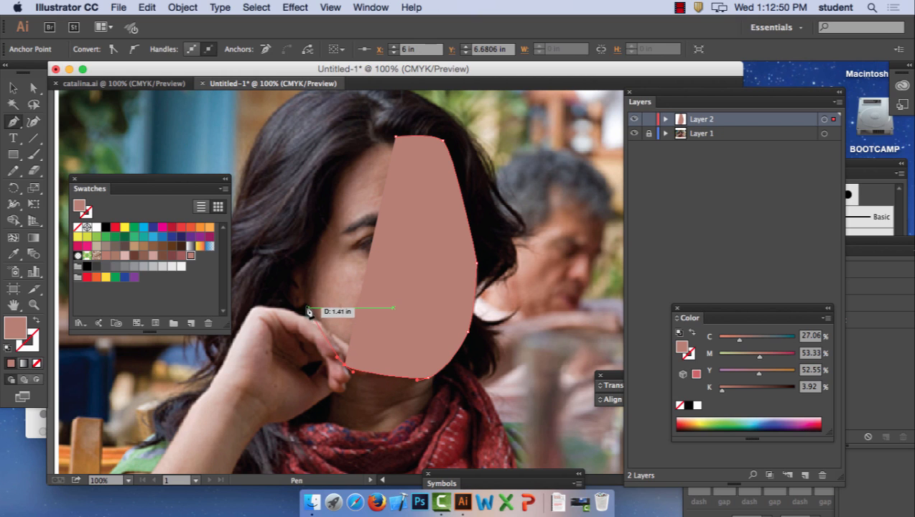
{"action": "left_click_drag", "start_coordinate": [303, 293], "coordinate": [303, 291]}
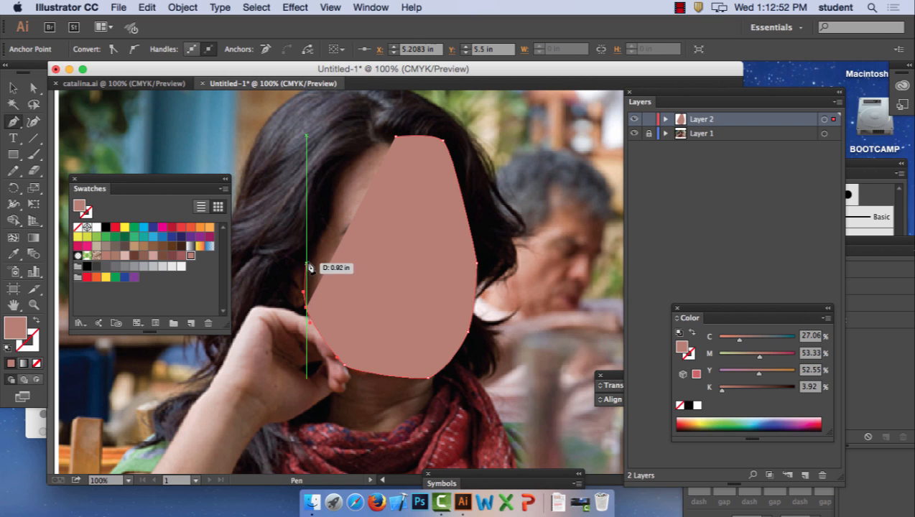
{"action": "left_click_drag", "start_coordinate": [307, 260], "coordinate": [311, 246]}
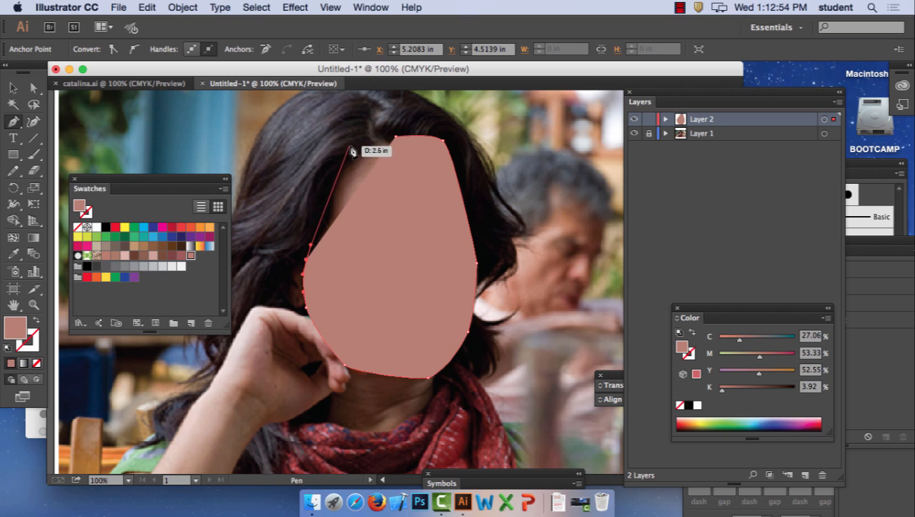
{"action": "left_click_drag", "start_coordinate": [357, 145], "coordinate": [372, 138]}
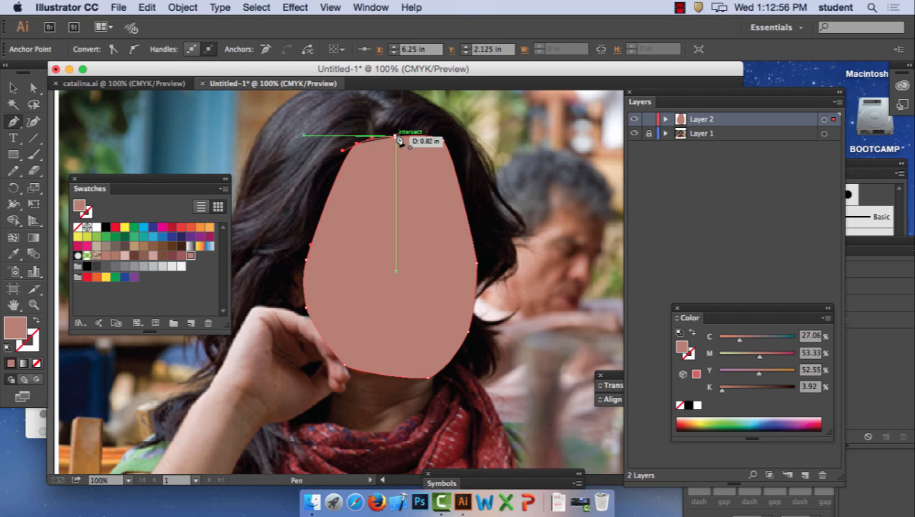
{"action": "left_click", "coordinate": [395, 136]}
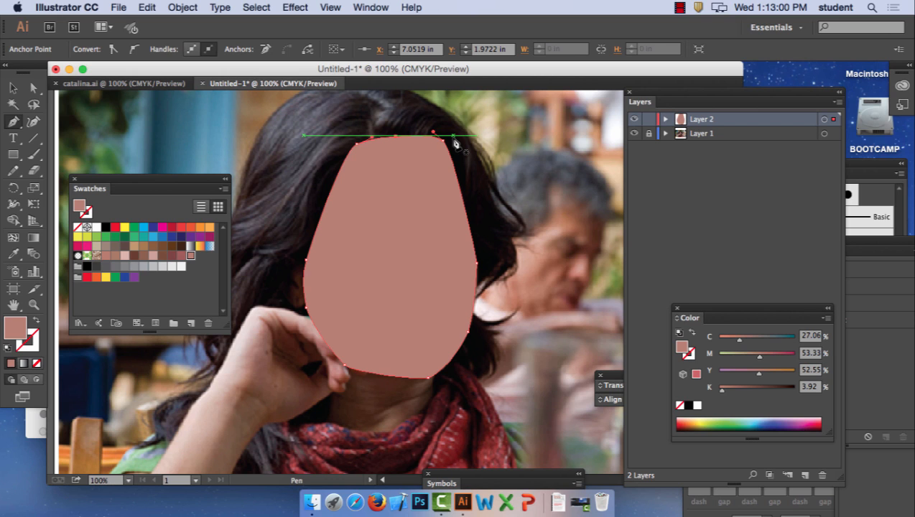
Duplicate the closed face shape and place the copy beside the woman's face
{"action": "key", "text": "v"}
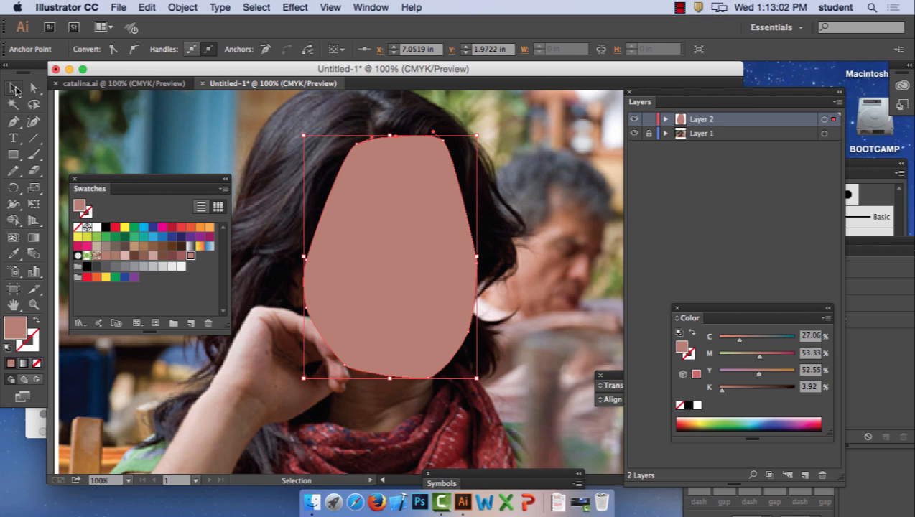
{"action": "left_click_drag", "start_coordinate": [414, 236], "coordinate": [585, 242]}
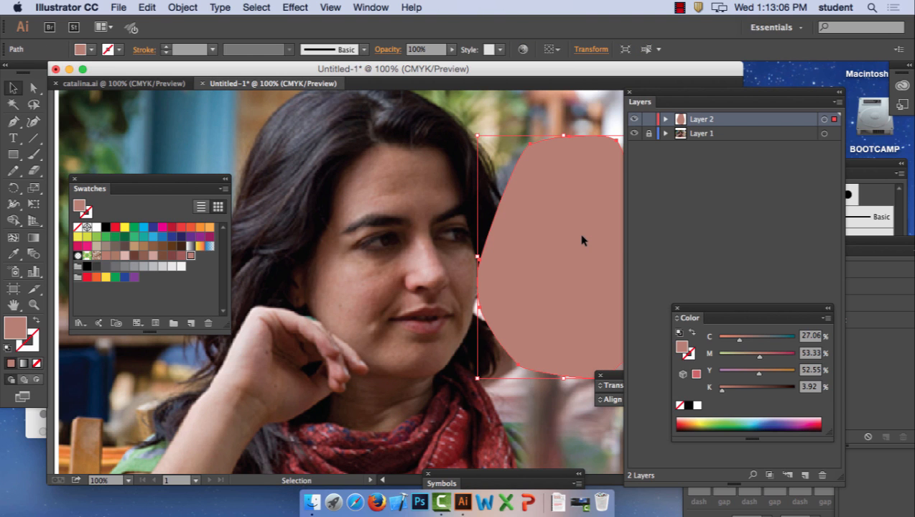
{"action": "left_click_drag", "start_coordinate": [602, 238], "coordinate": [417, 239]}
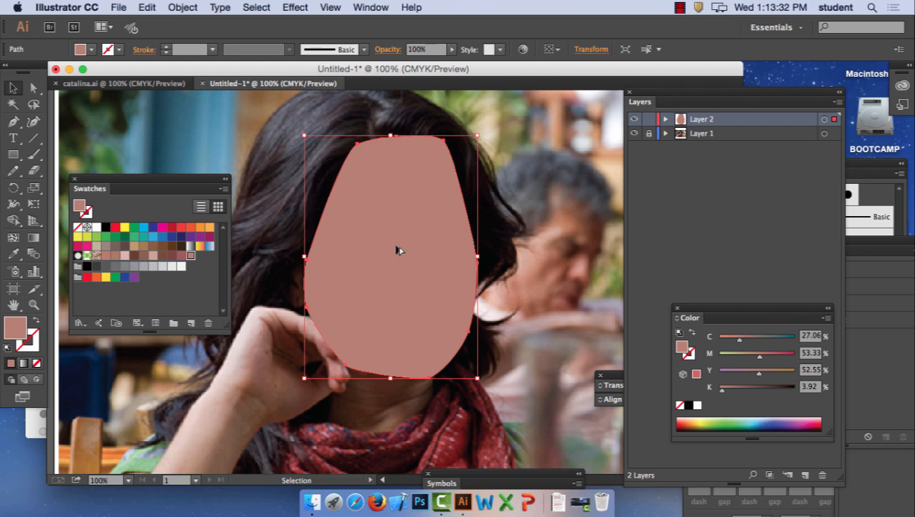
{"action": "left_click_drag", "start_coordinate": [399, 250], "coordinate": [585, 250], "text": "alt"}
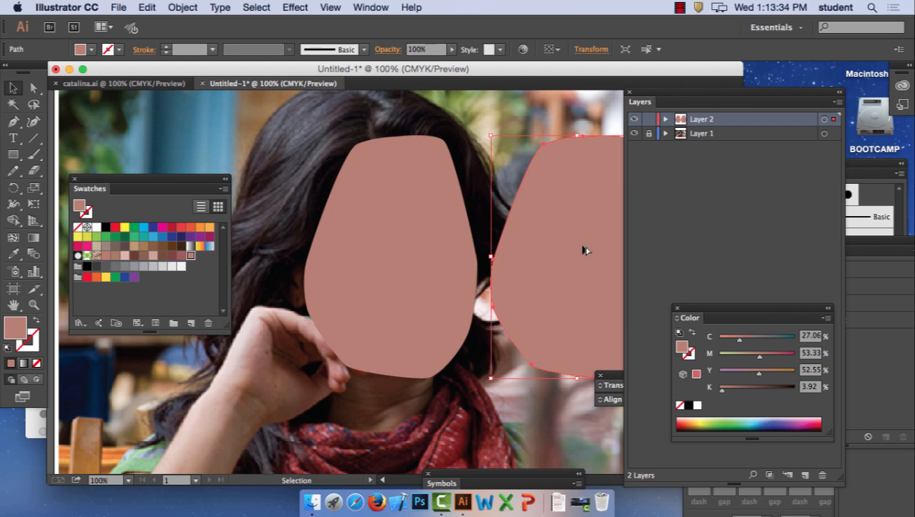
Hide the original face path inside Layer 2 and move the Layers panel clear of the selected copy
{"action": "left_click", "coordinate": [665, 119]}
{"action": "left_click", "coordinate": [634, 148]}
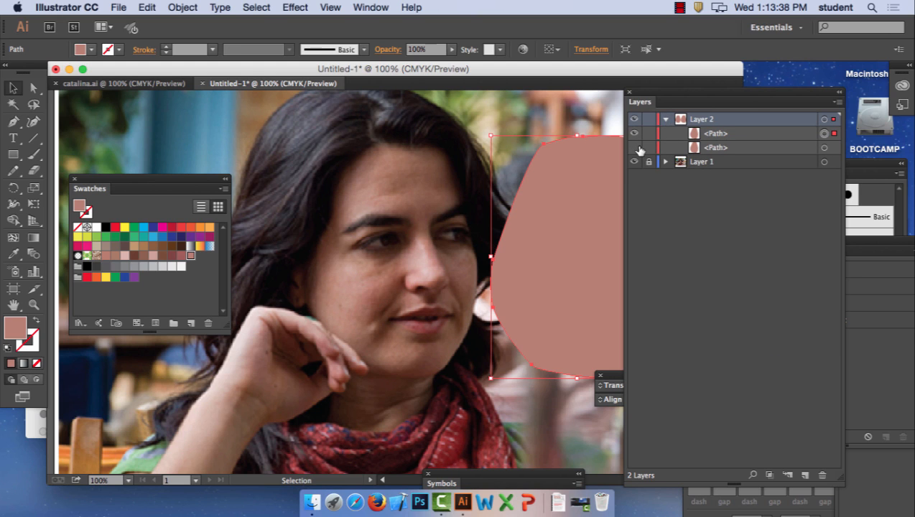
{"action": "left_click", "coordinate": [729, 133]}
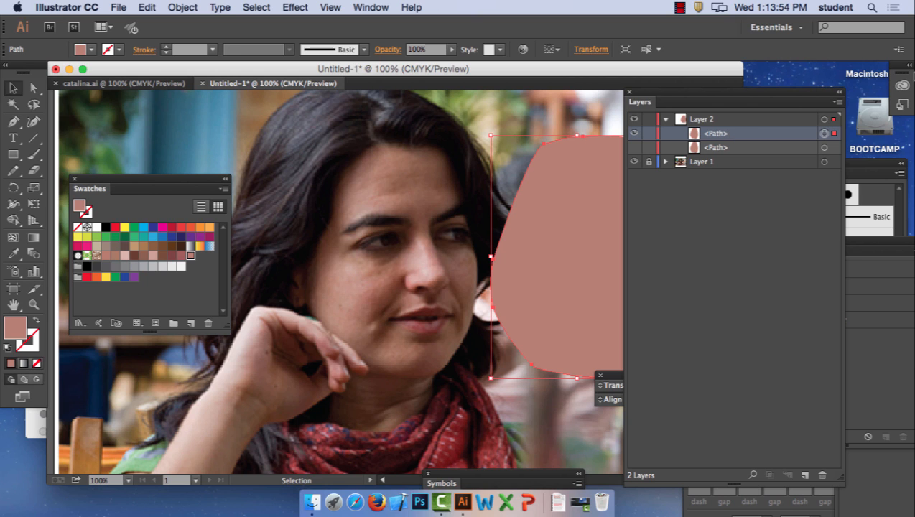
{"action": "left_click_drag", "start_coordinate": [705, 95], "coordinate": [776, 116]}
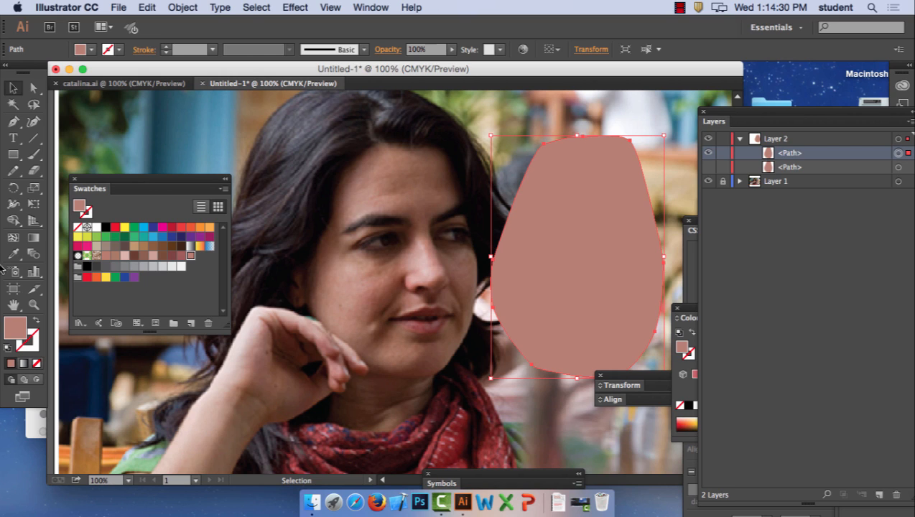
Add a mesh point to the upper near side of the copied face shape and colour it with a tone sampled from the forehead
{"action": "left_click", "coordinate": [13, 238]}
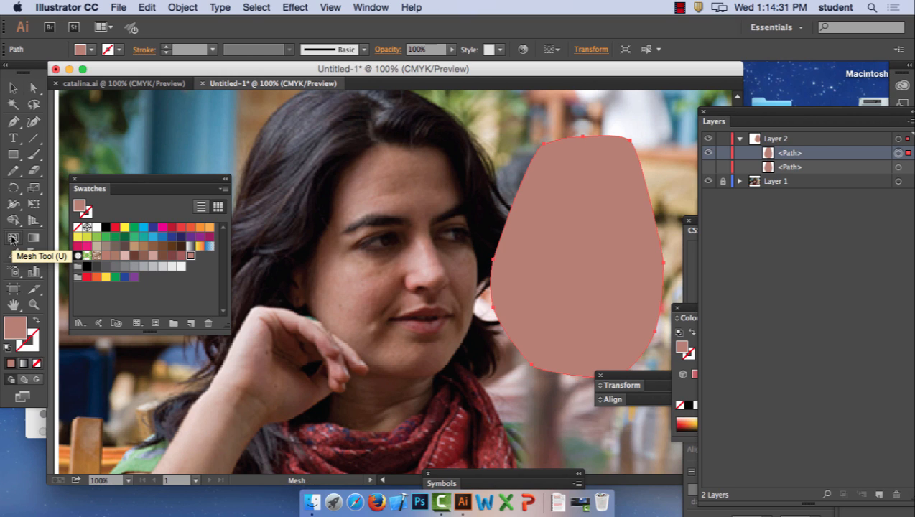
{"action": "left_click", "coordinate": [543, 212]}
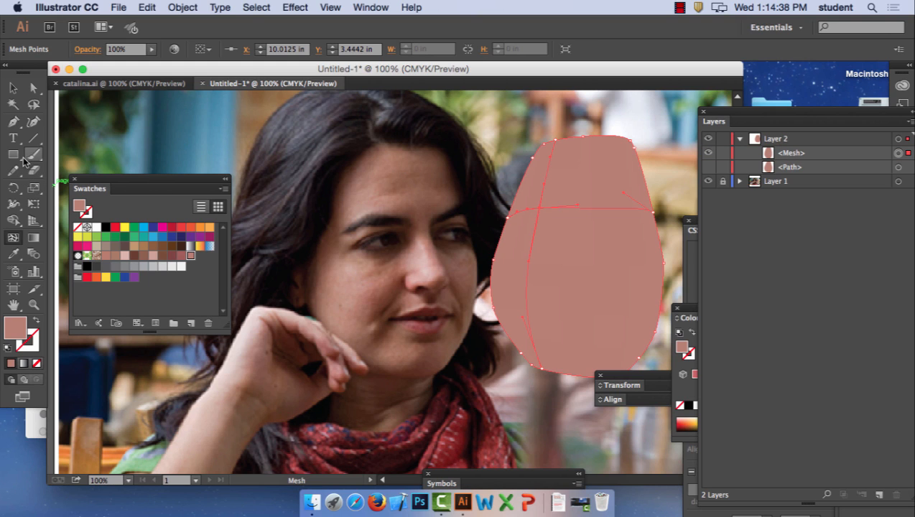
{"action": "left_click", "coordinate": [13, 254]}
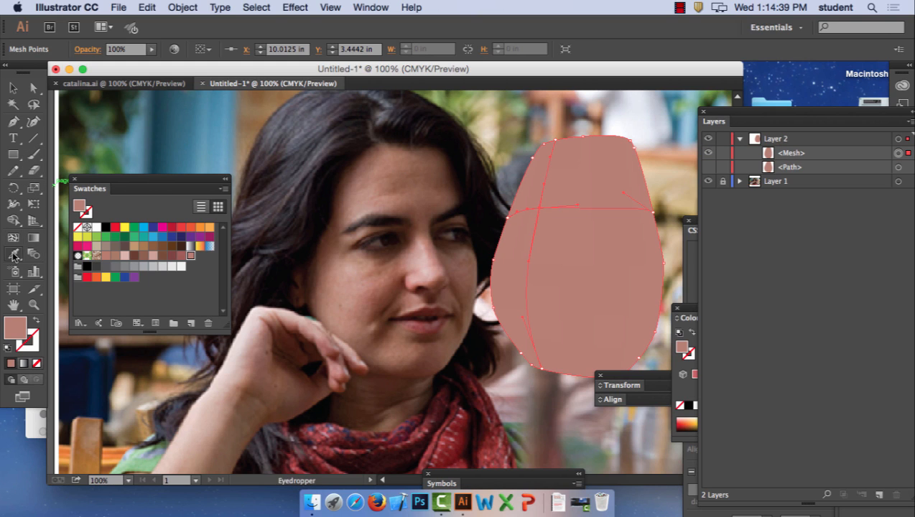
{"action": "left_click", "coordinate": [365, 211]}
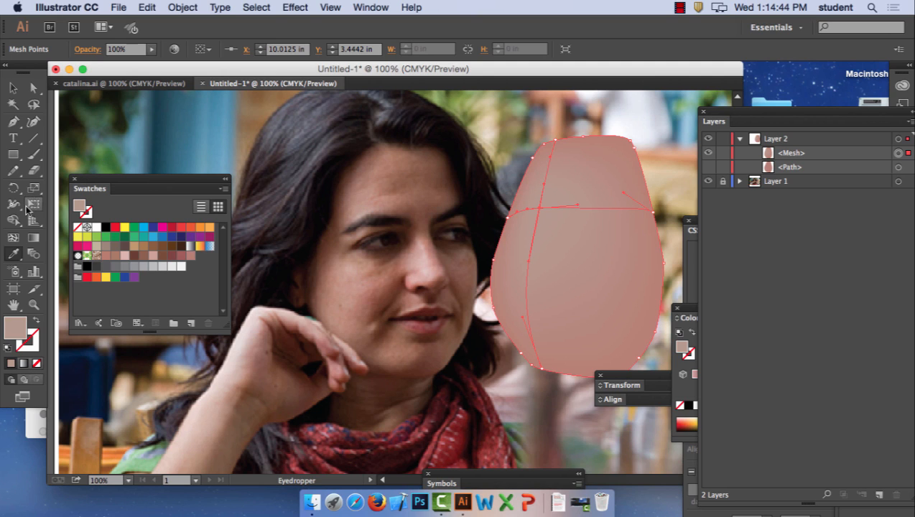
Add a second mesh point farther along the horizontal mesh line and colour it with the dark brown sampled beside the eye
{"action": "left_click", "coordinate": [14, 238]}
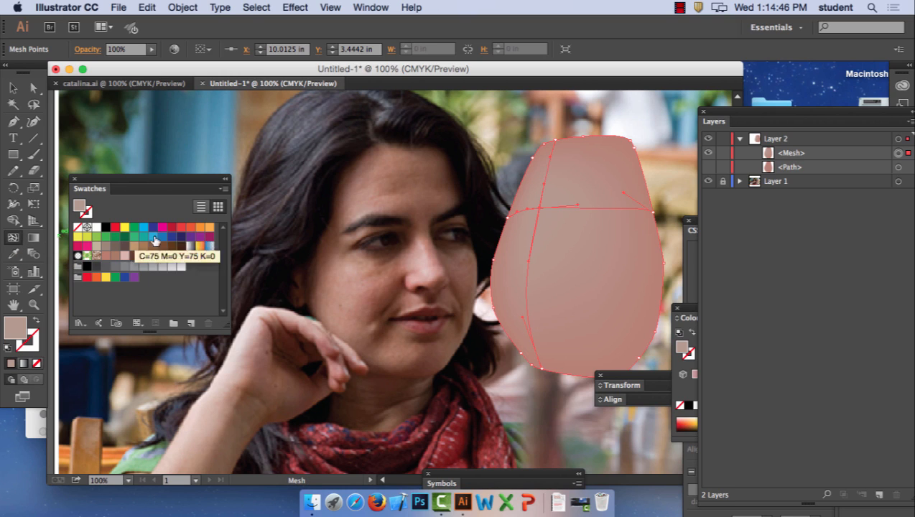
{"action": "left_click", "coordinate": [572, 209]}
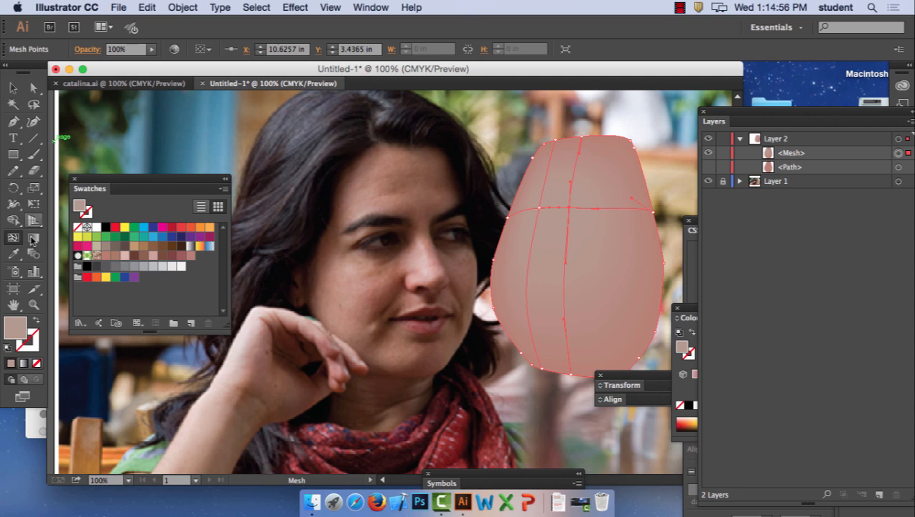
{"action": "left_click", "coordinate": [13, 254]}
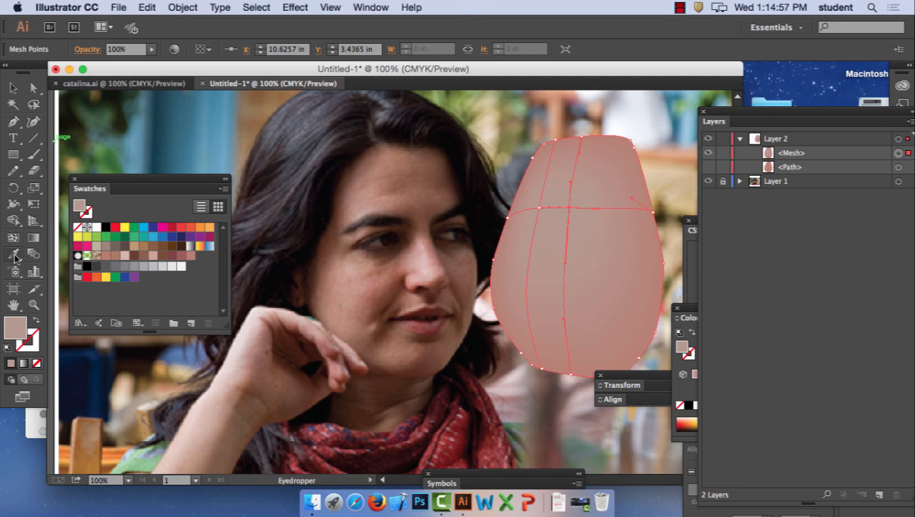
{"action": "left_click", "coordinate": [406, 234]}
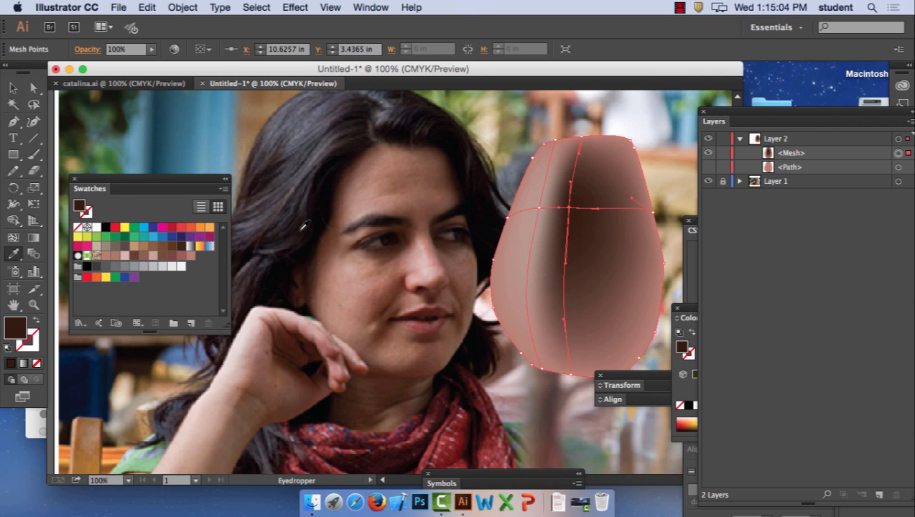
Add a third vertical mesh line to the face shape and a second horizontal mesh line just above the existing one
{"action": "left_click", "coordinate": [14, 240]}
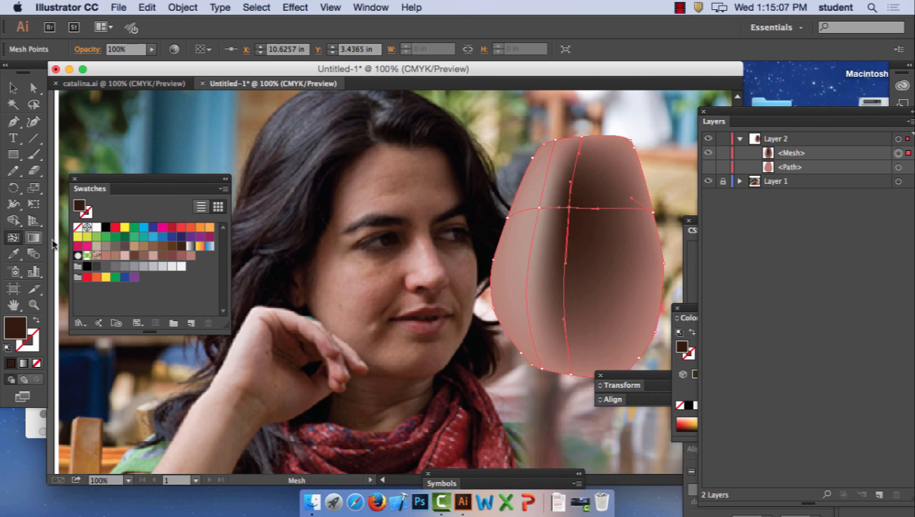
{"action": "left_click", "coordinate": [603, 209]}
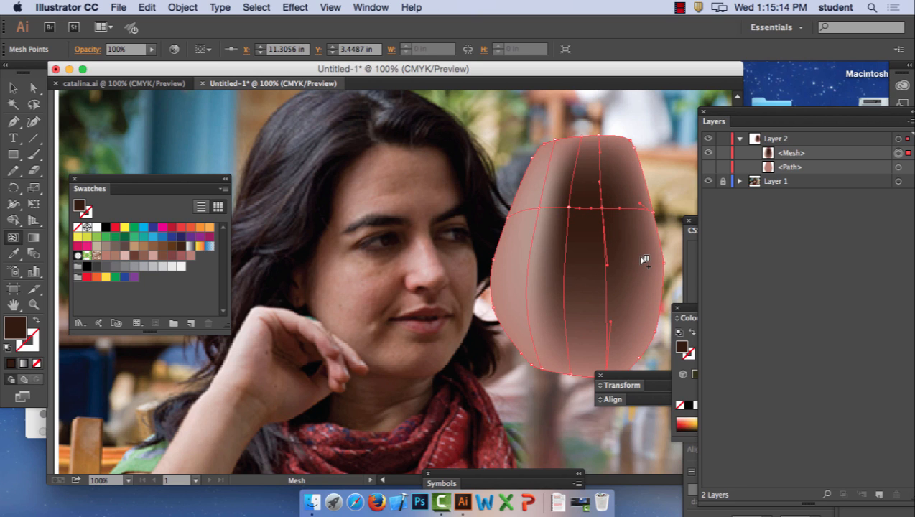
{"action": "left_click", "coordinate": [574, 201]}
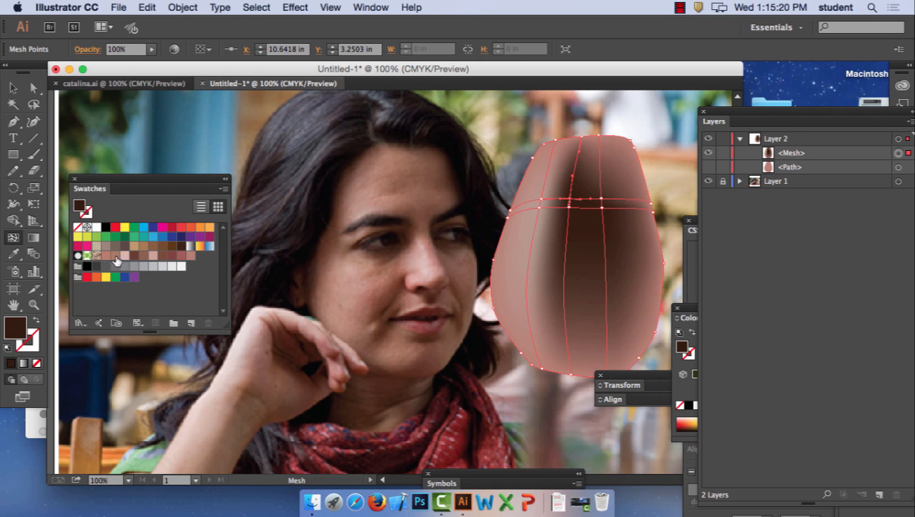
Recolour the new upper mesh point with the pink skin swatch sampled above the lips, and select the adjacent point on the same line
{"action": "left_click", "coordinate": [182, 256]}
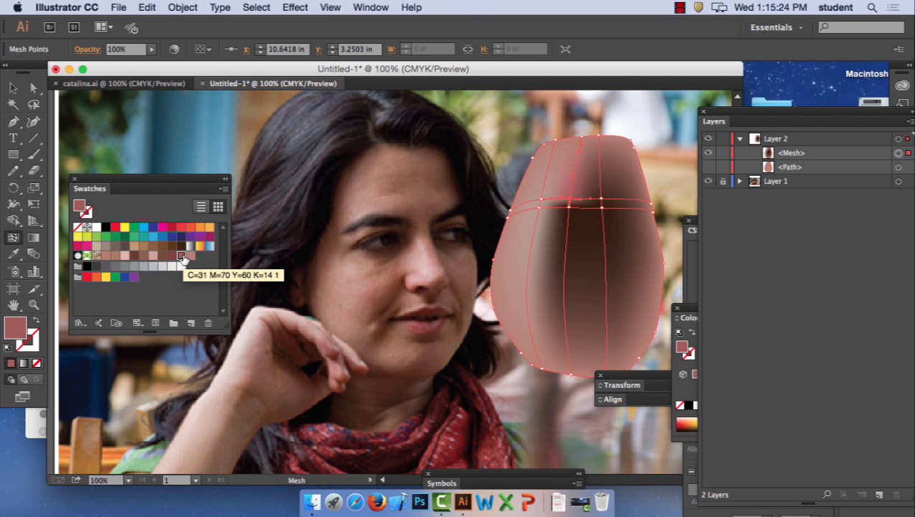
{"action": "left_click", "coordinate": [190, 256]}
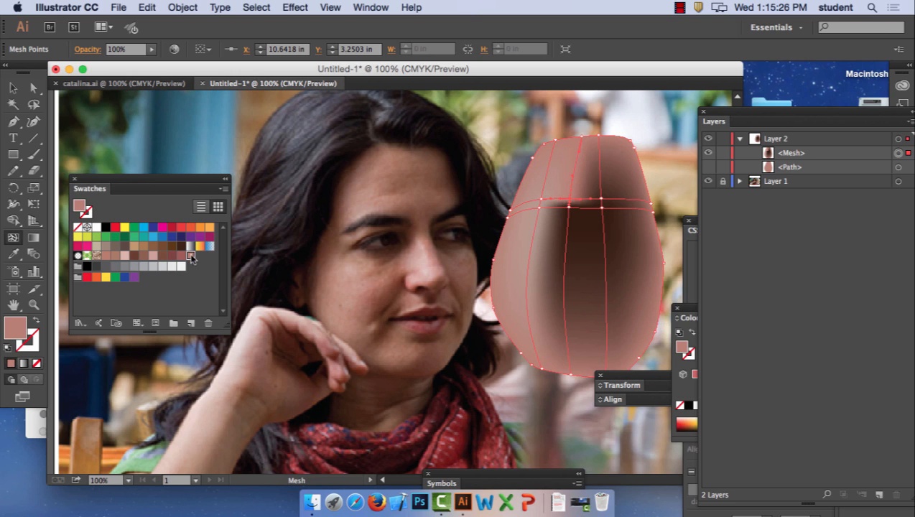
{"action": "left_click", "coordinate": [604, 199]}
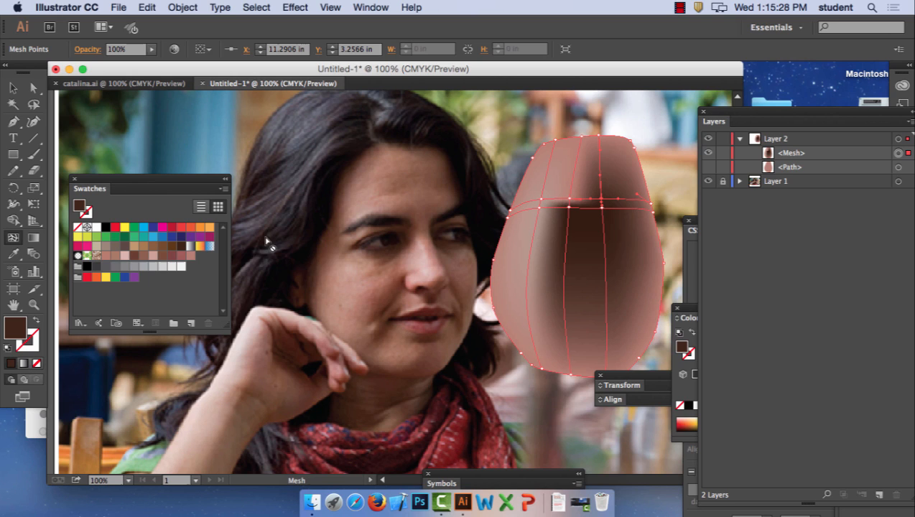
Colour the selected upper mesh point with the pink skin swatch, and draw the two dark brow-line mesh points closer together
{"action": "left_click", "coordinate": [191, 257]}
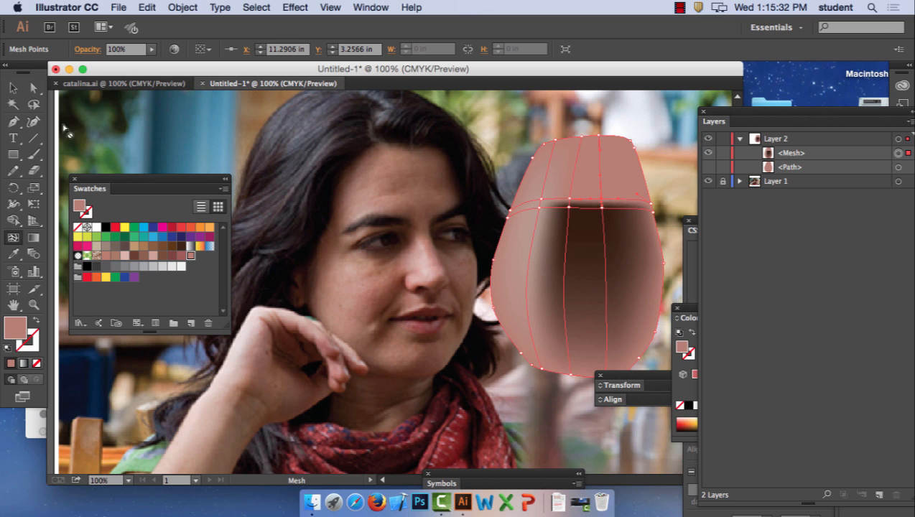
{"action": "left_click", "coordinate": [34, 87]}
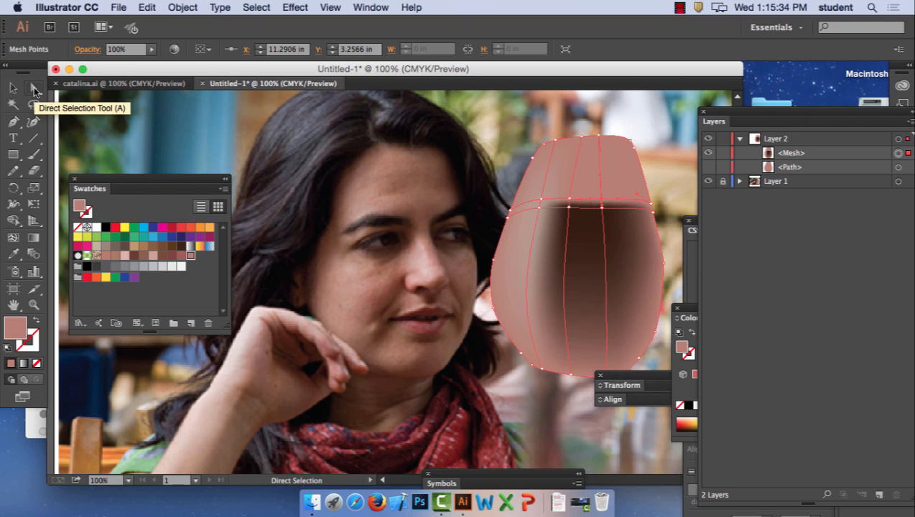
{"action": "left_click_drag", "start_coordinate": [601, 205], "coordinate": [578, 210]}
{"action": "left_click", "coordinate": [569, 209]}
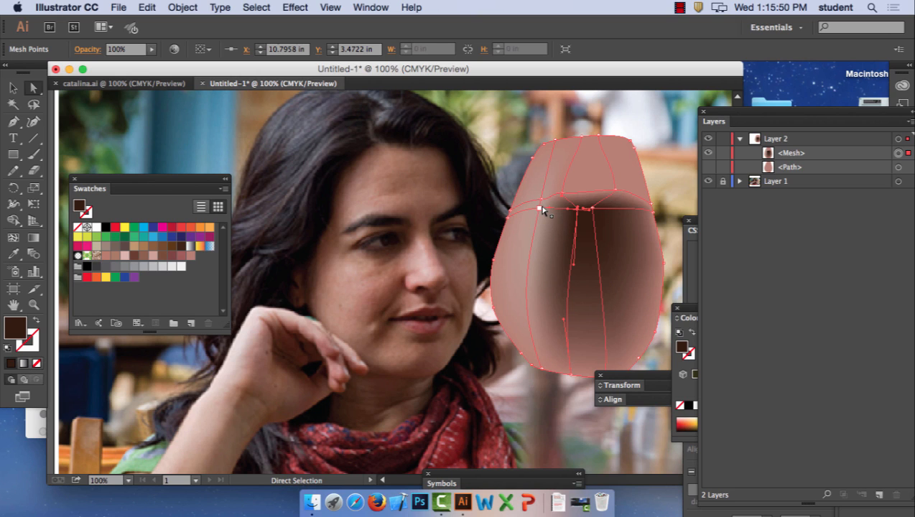
Lower the near-side brow-line mesh point and colour it pink skin, and add a light pink mesh point on the near cheek beneath it
{"action": "left_click_drag", "start_coordinate": [540, 210], "coordinate": [538, 219]}
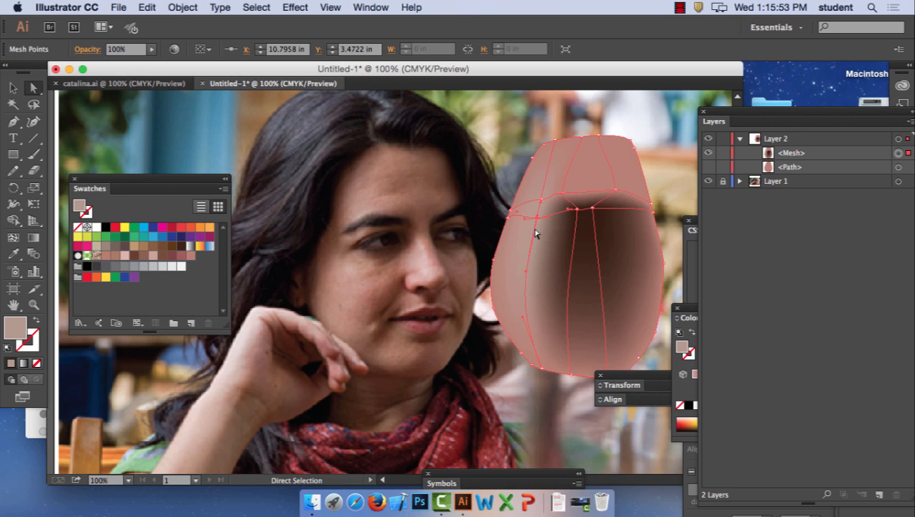
{"action": "left_click", "coordinate": [190, 257]}
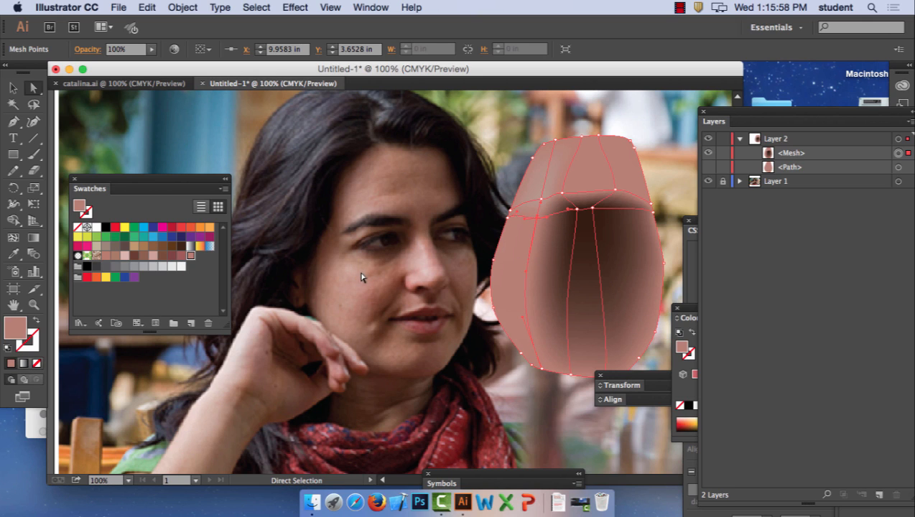
{"action": "left_click", "coordinate": [13, 237]}
{"action": "left_click", "coordinate": [531, 260]}
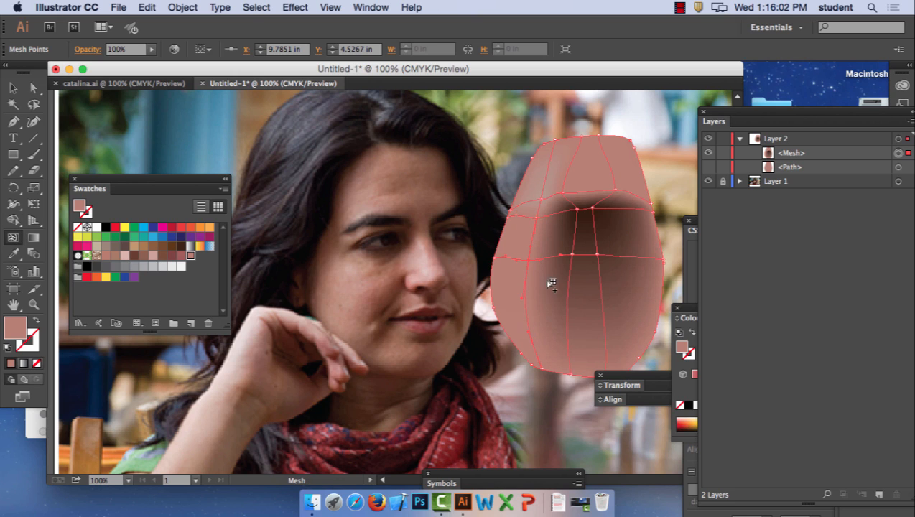
{"action": "left_click", "coordinate": [153, 257]}
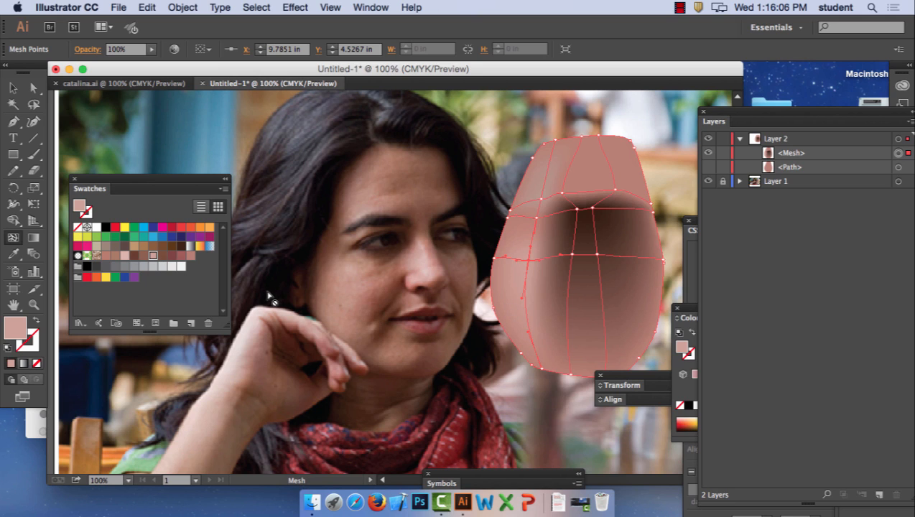
Add a mesh point near the chin, colour it with the reddish lip-tone swatch, and shift the central chin-line points slightly downward
{"action": "left_click", "coordinate": [606, 353]}
{"action": "left_click_drag", "start_coordinate": [629, 376], "coordinate": [622, 413]}
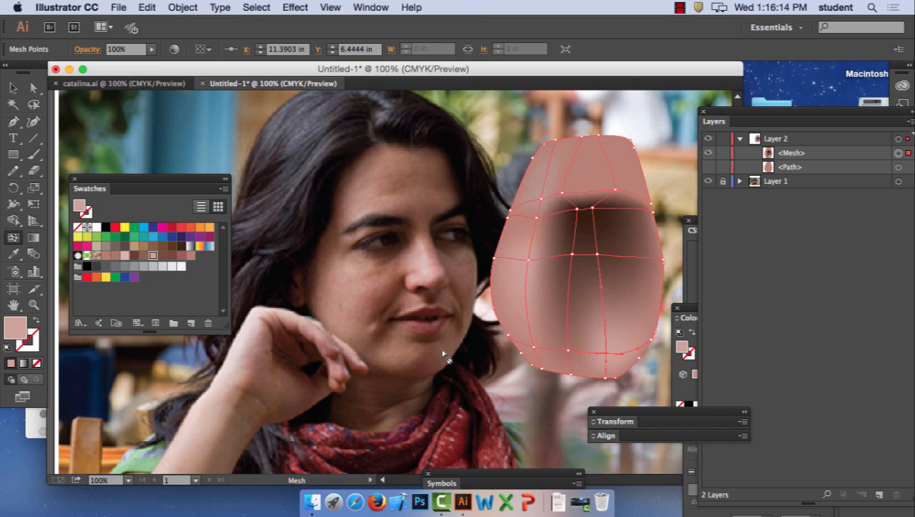
{"action": "left_click", "coordinate": [180, 258]}
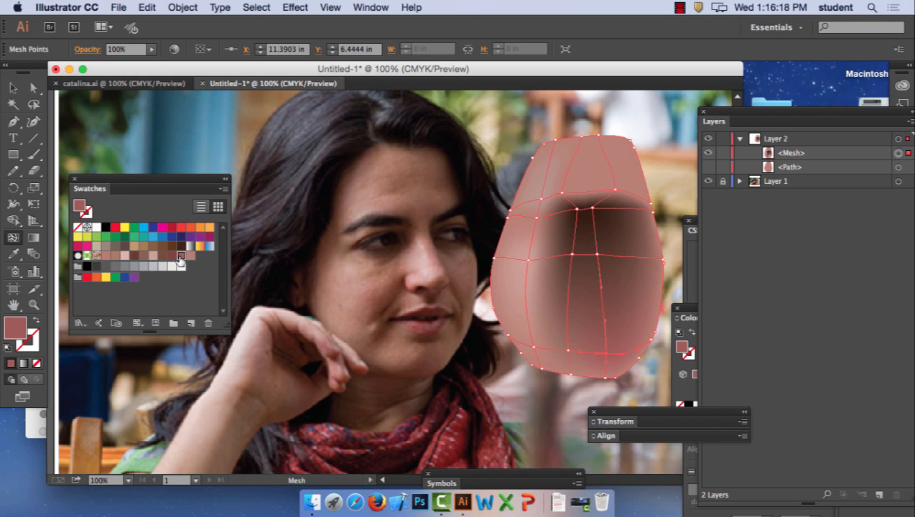
{"action": "left_click", "coordinate": [608, 368]}
{"action": "left_click", "coordinate": [569, 360]}
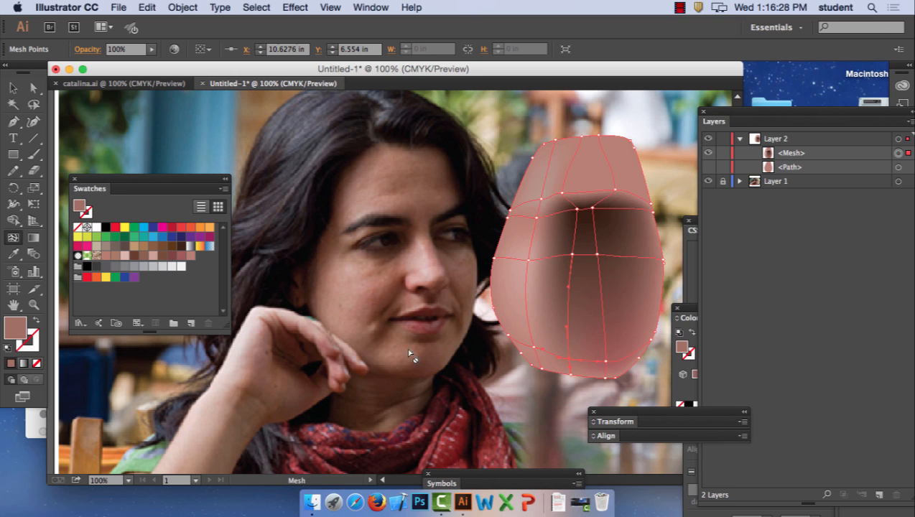
Add a brown mesh point at the near side of the mouth area, and reshape its vertical line down towards the chin
{"action": "left_click", "coordinate": [559, 335]}
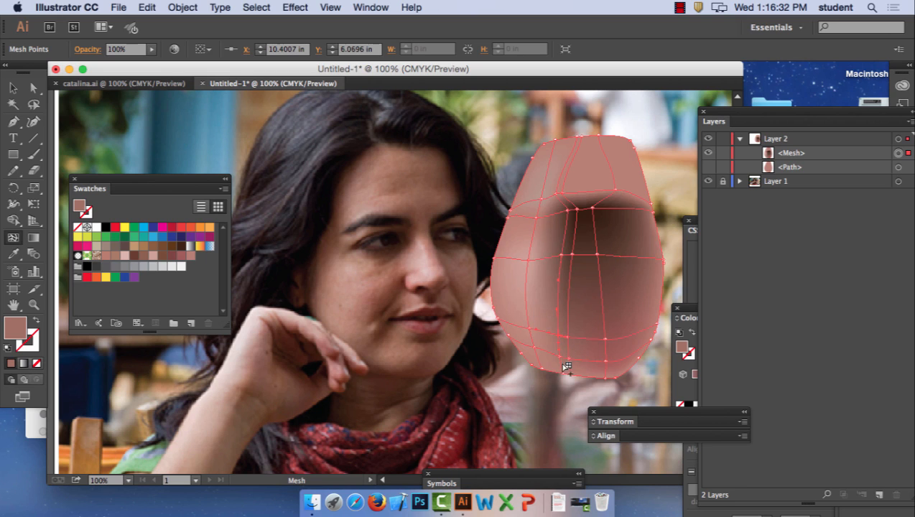
{"action": "left_click", "coordinate": [162, 255]}
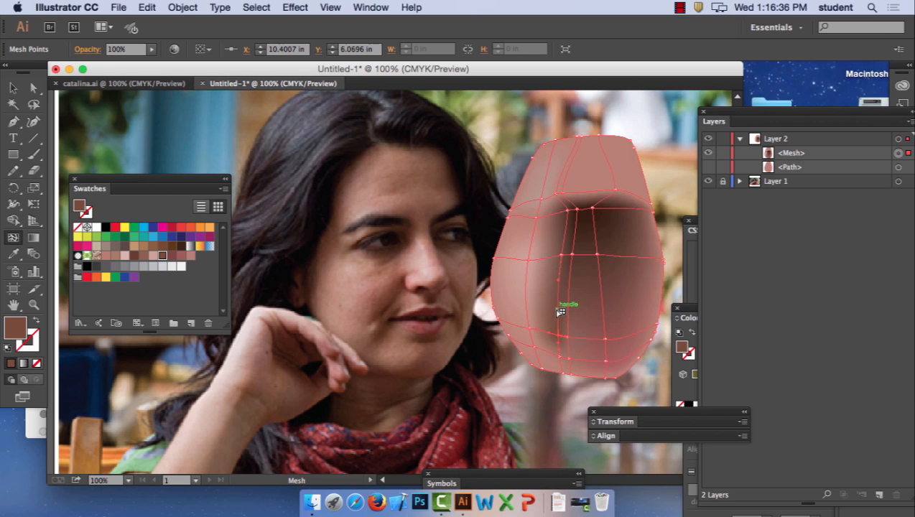
{"action": "left_click_drag", "start_coordinate": [556, 309], "coordinate": [564, 316]}
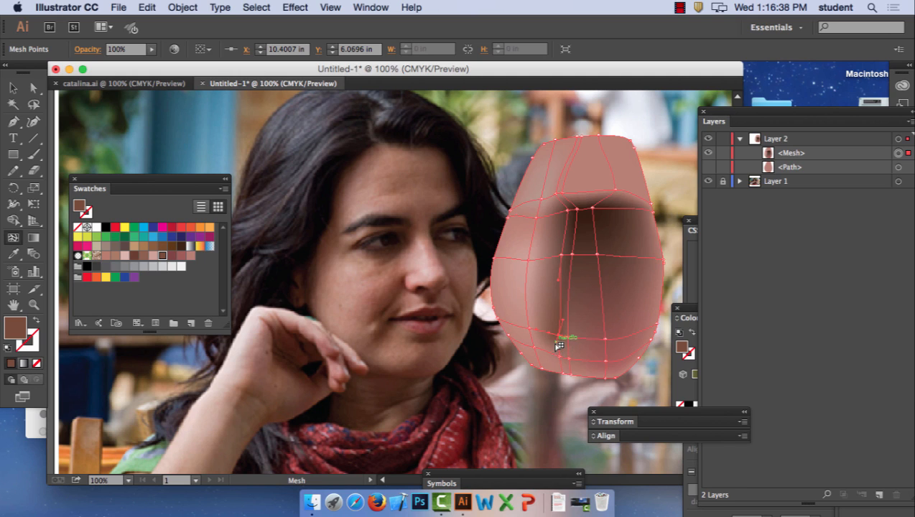
{"action": "mouse_move", "coordinate": [561, 350]}
{"action": "left_mouse_down"}
{"action": "mouse_move", "coordinate": [551, 347]}
{"action": "mouse_move", "coordinate": [547, 368]}
{"action": "mouse_move", "coordinate": [562, 357]}
{"action": "mouse_move", "coordinate": [551, 361]}
{"action": "left_mouse_up"}
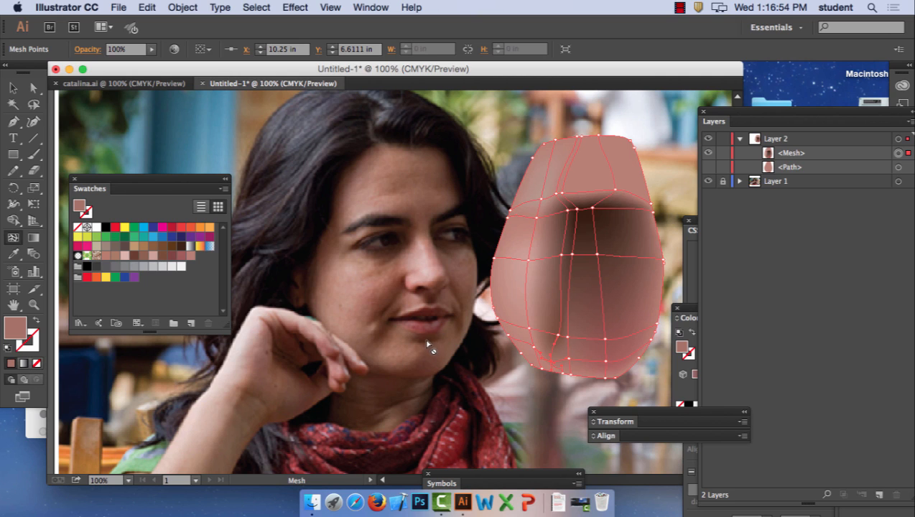
Reposition the two central chin-line mesh points and colour the nearer one with the pink skin swatch
{"action": "left_click", "coordinate": [579, 359]}
{"action": "left_click", "coordinate": [604, 359]}
{"action": "left_click", "coordinate": [601, 361]}
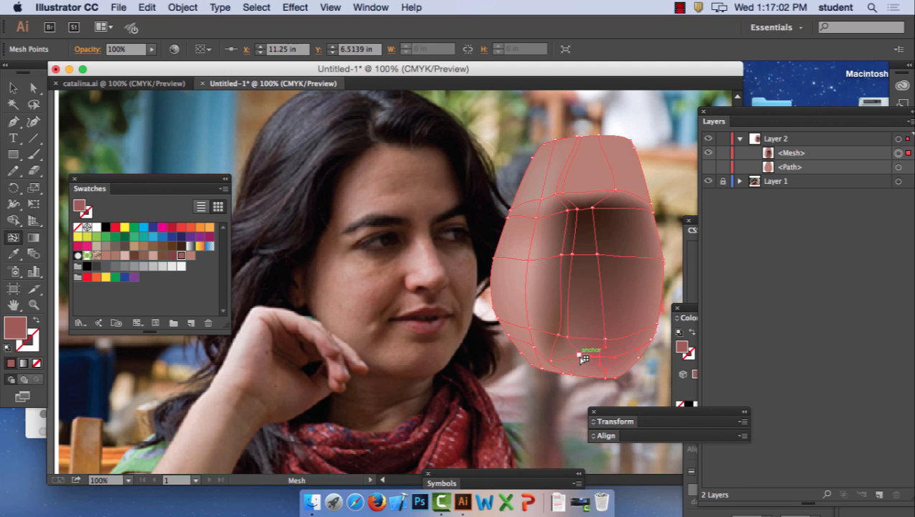
{"action": "left_click", "coordinate": [574, 359]}
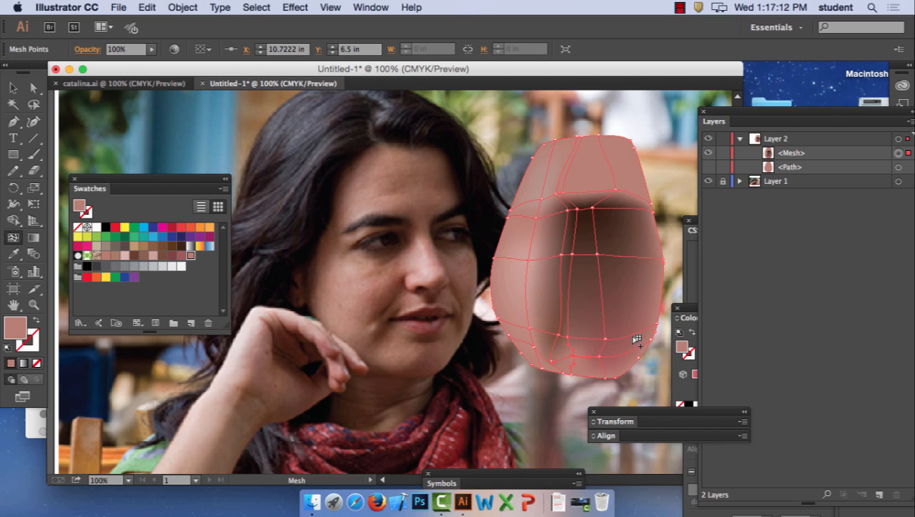
Add a mesh point on the far side of the jaw and colour it with dark brown sampled beside the lips
{"action": "left_click", "coordinate": [635, 336]}
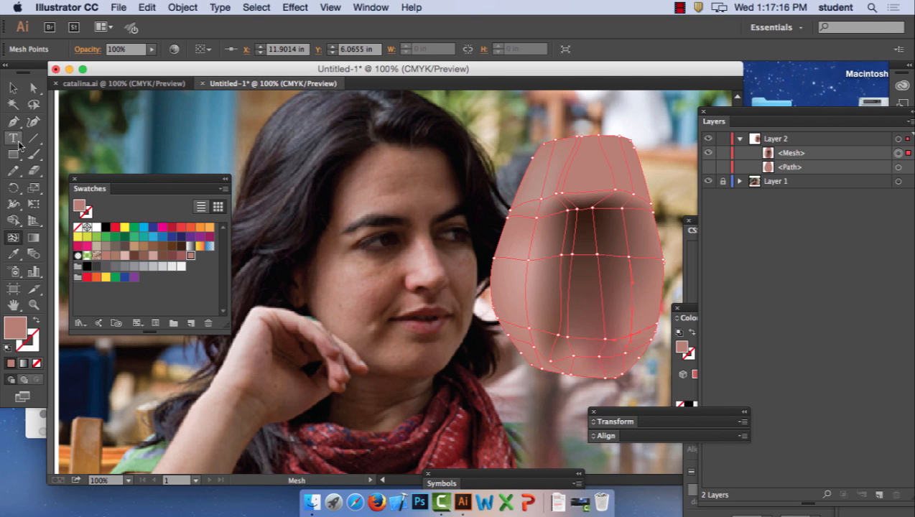
{"action": "left_click", "coordinate": [13, 256]}
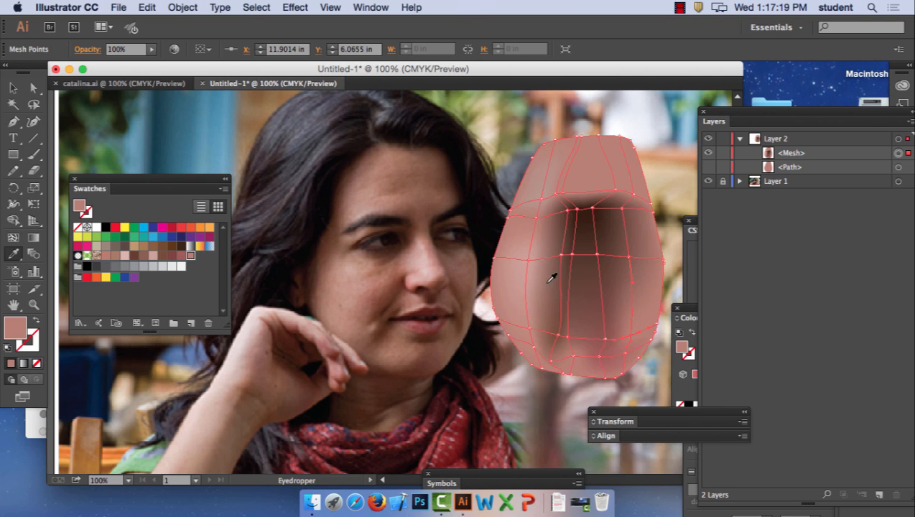
{"action": "left_click", "coordinate": [460, 320]}
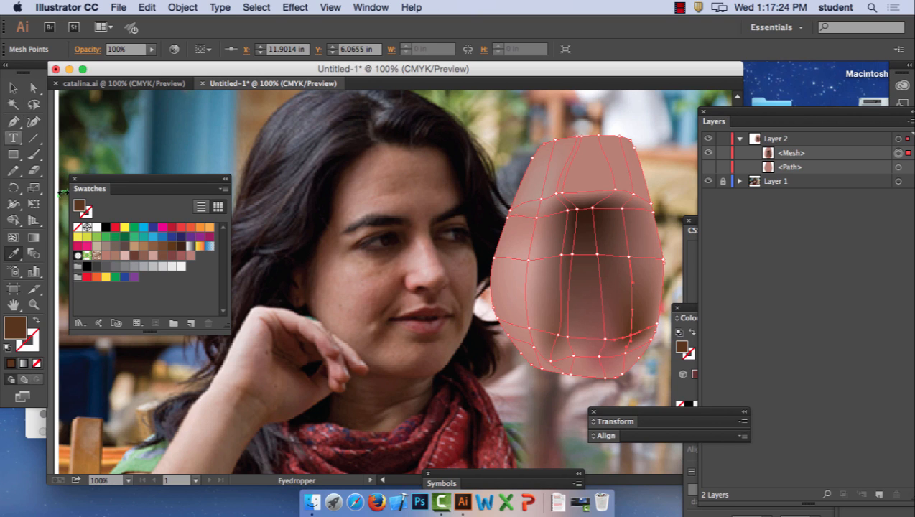
Add a mesh point on the far cheek, colour it with the light pink swatch, and move it outward towards the face's edge
{"action": "left_click", "coordinate": [13, 239]}
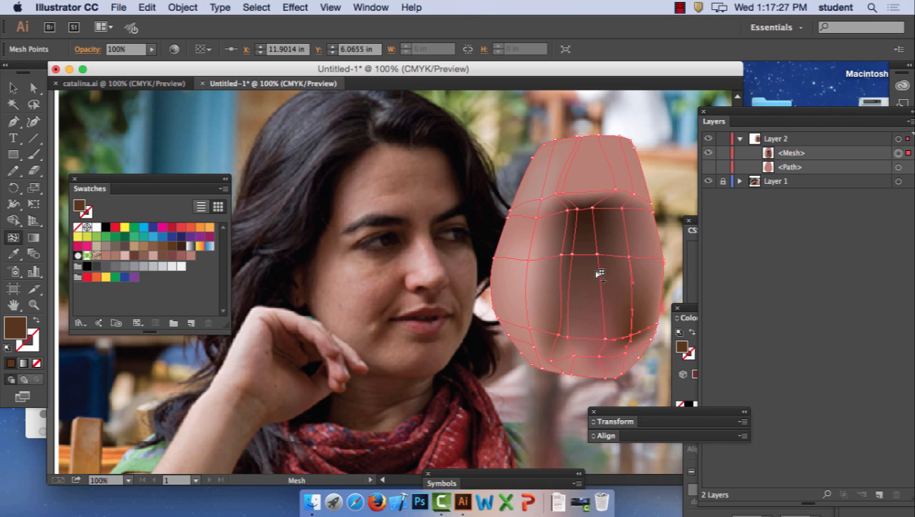
{"action": "left_click", "coordinate": [635, 277]}
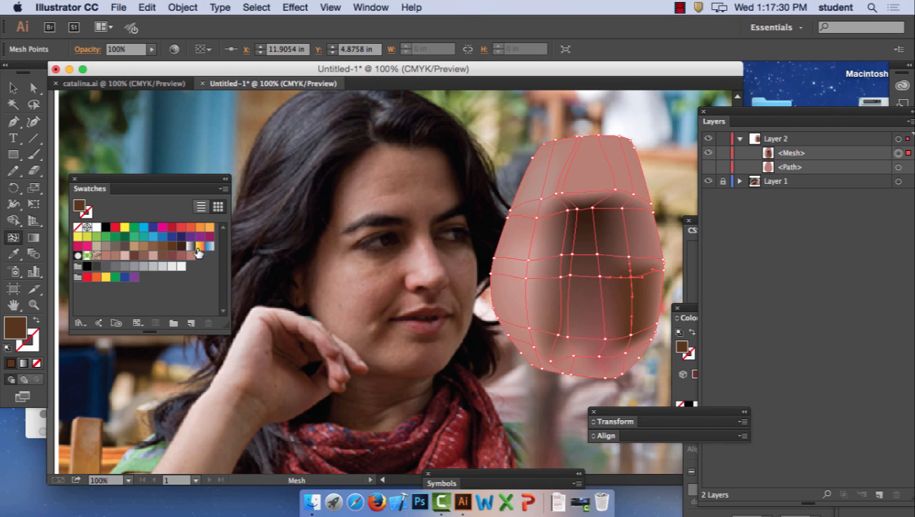
{"action": "left_click", "coordinate": [153, 256]}
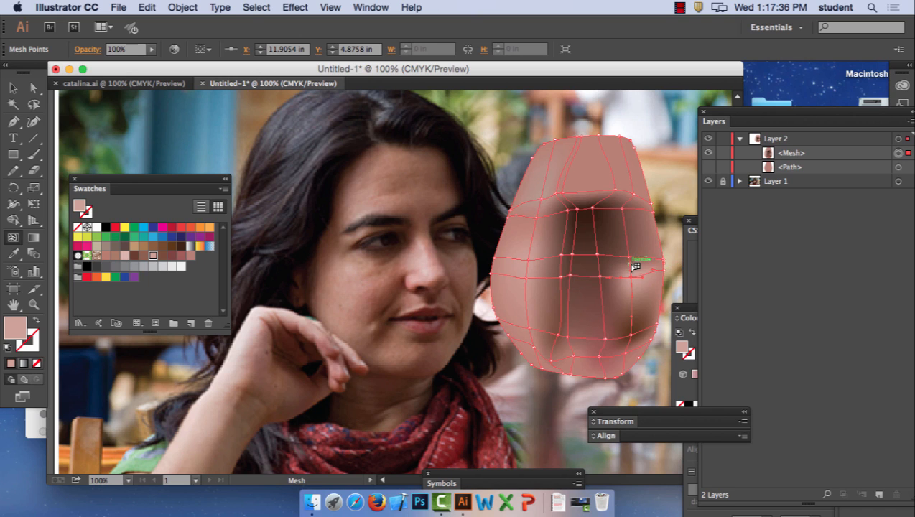
{"action": "left_click_drag", "start_coordinate": [631, 259], "coordinate": [646, 291]}
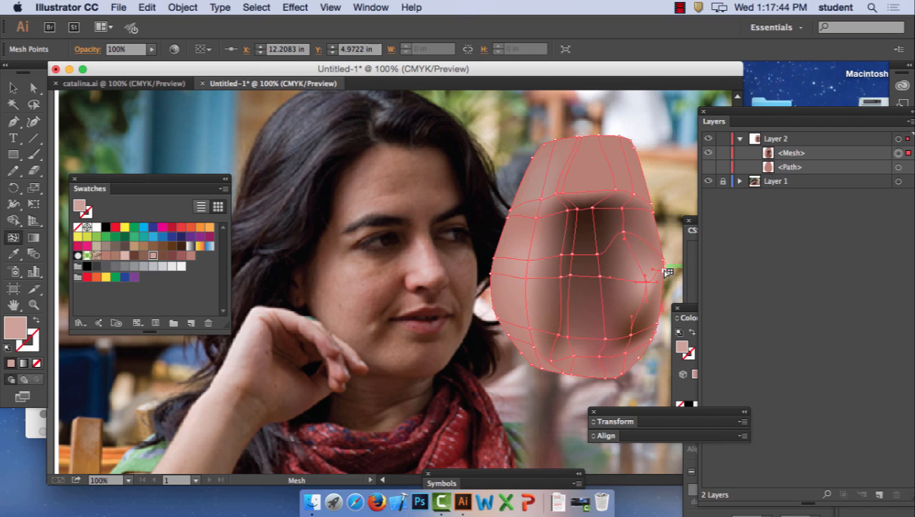
{"action": "left_click", "coordinate": [662, 271]}
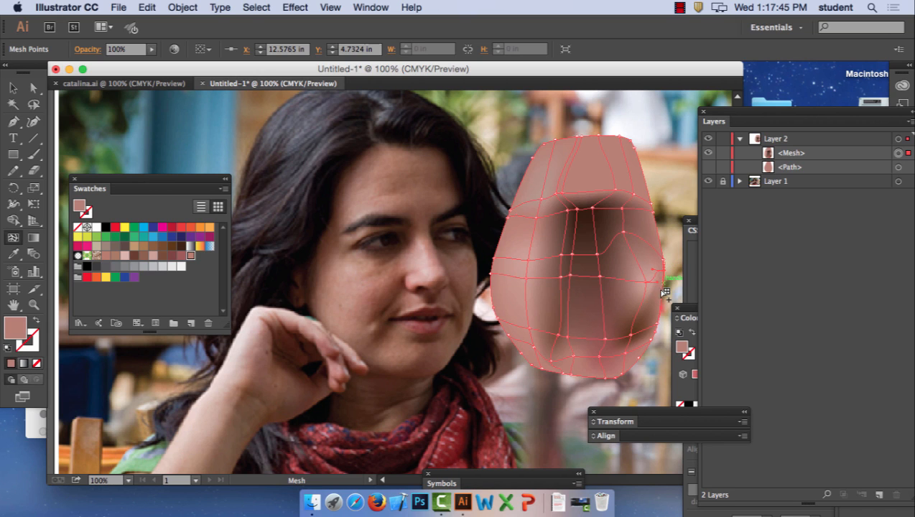
{"action": "left_click", "coordinate": [163, 256]}
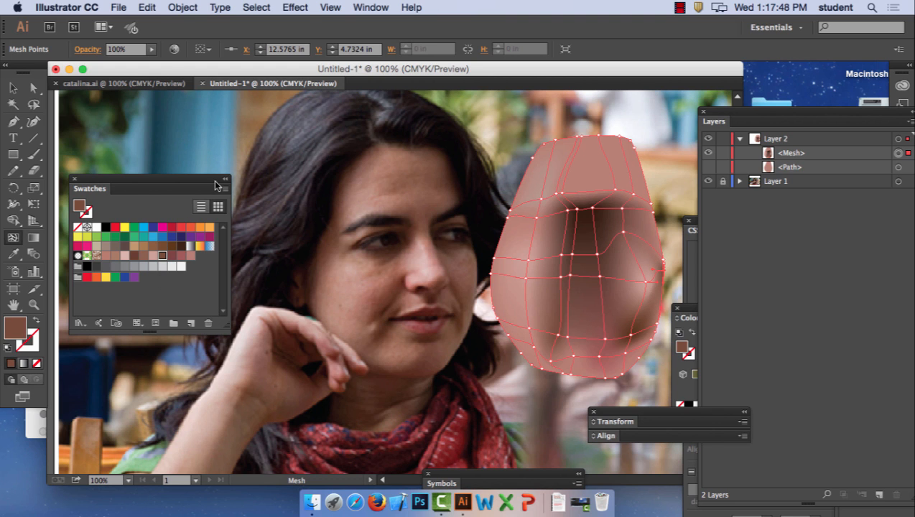
{"action": "left_click", "coordinate": [148, 8]}
{"action": "left_click", "coordinate": [154, 24]}
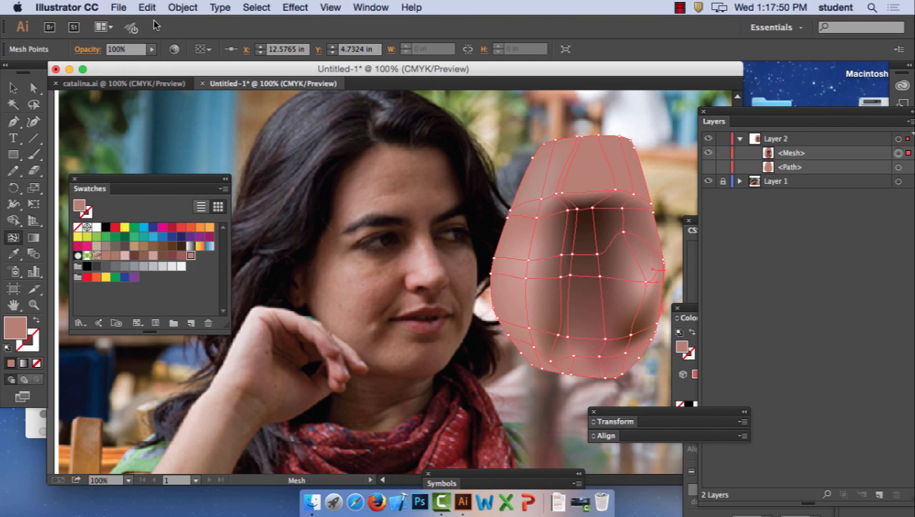
Nudge the far-cheek mesh point slightly inward, and adjust the position and direction handle of the dark brown jaw point
{"action": "left_click_drag", "start_coordinate": [646, 281], "coordinate": [640, 281]}
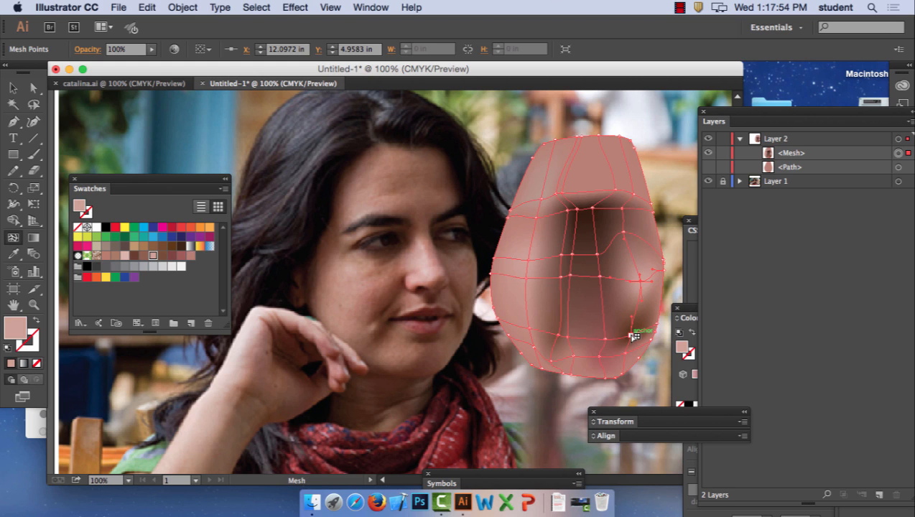
{"action": "left_click_drag", "start_coordinate": [633, 333], "coordinate": [632, 332]}
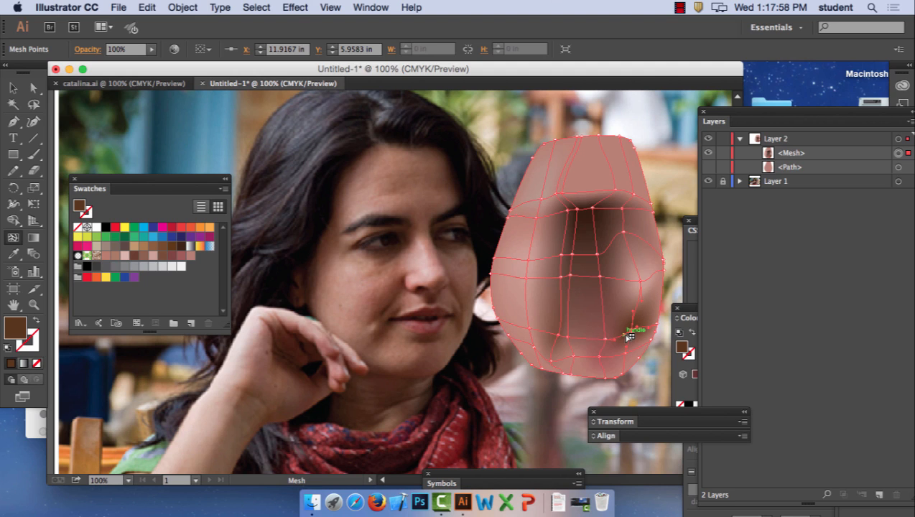
{"action": "mouse_move", "coordinate": [626, 339]}
{"action": "left_mouse_down"}
{"action": "mouse_move", "coordinate": [636, 315]}
{"action": "mouse_move", "coordinate": [627, 319]}
{"action": "left_mouse_up"}
Deselect the mesh points and move the whole shaded face mesh over the face in the photo
{"action": "left_click", "coordinate": [13, 87]}
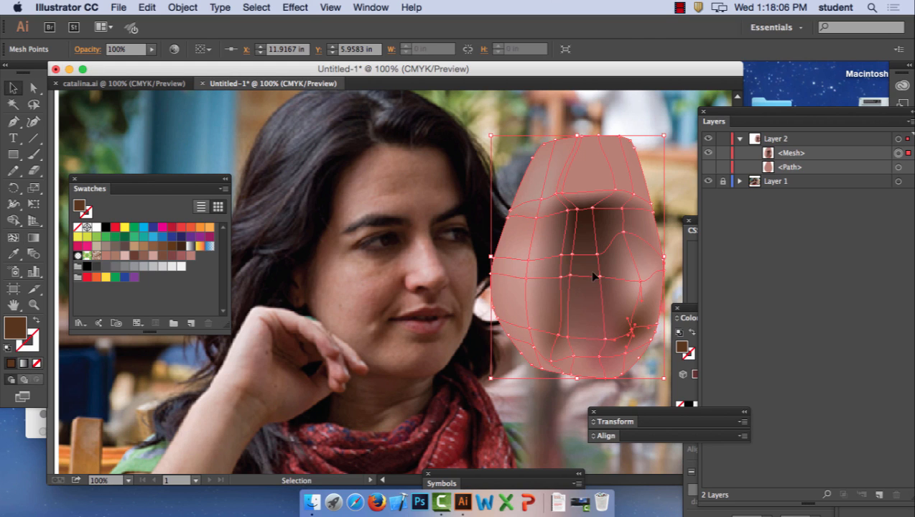
{"action": "left_click", "coordinate": [674, 219]}
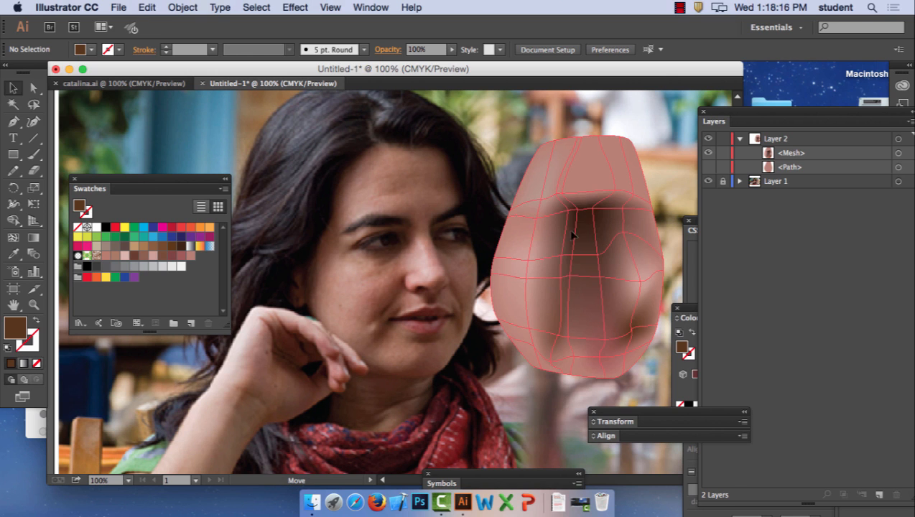
{"action": "left_click_drag", "start_coordinate": [575, 231], "coordinate": [405, 242]}
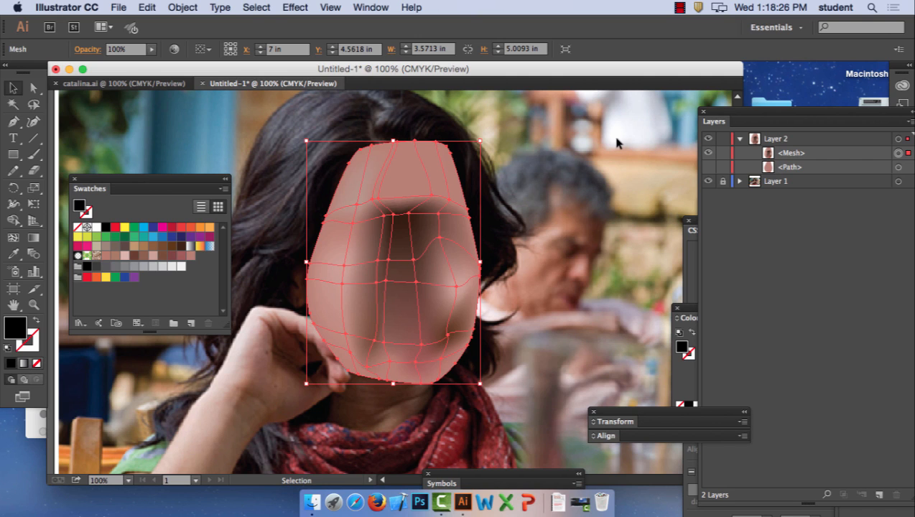
Show the transparency settings and reduce the face mesh's opacity to 58%
{"action": "left_click", "coordinate": [366, 7]}
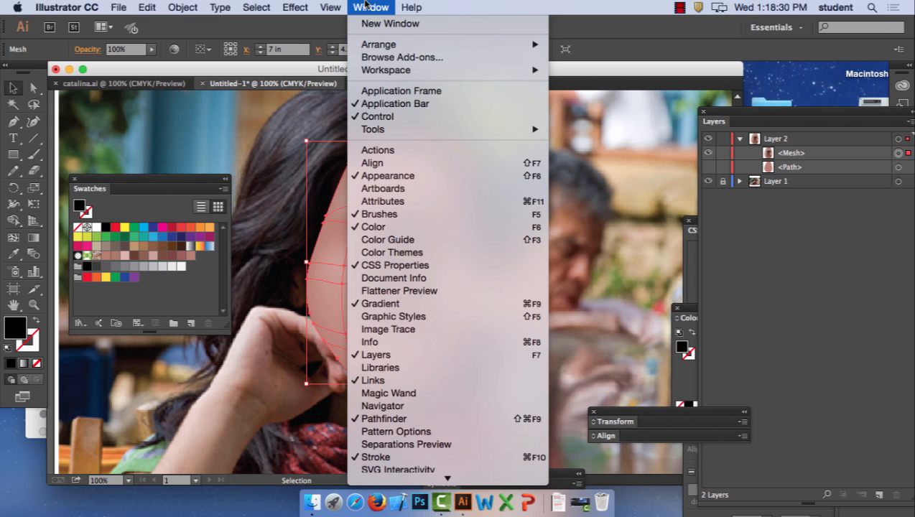
{"action": "scroll", "coordinate": [510, 406], "scroll_direction": "down", "scroll_amount": 5}
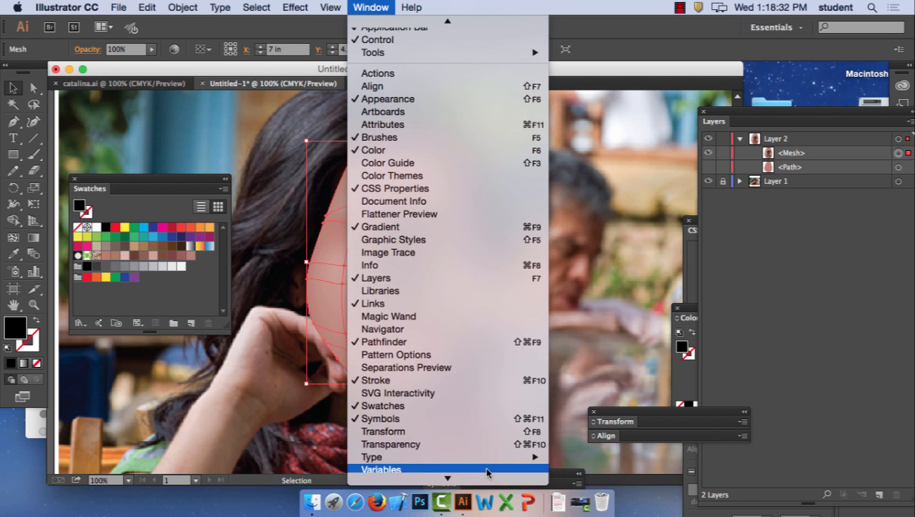
{"action": "left_click", "coordinate": [439, 444]}
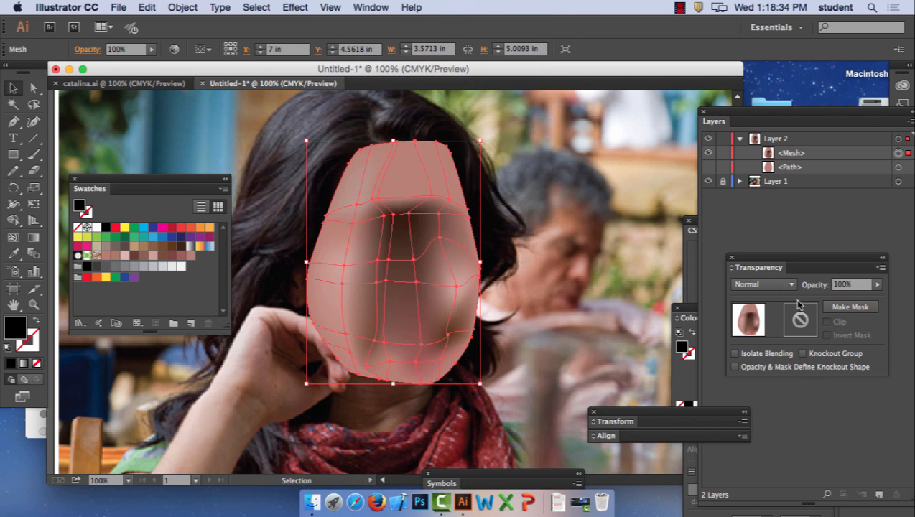
{"action": "left_click", "coordinate": [879, 285]}
{"action": "left_click_drag", "start_coordinate": [875, 298], "coordinate": [854, 298]}
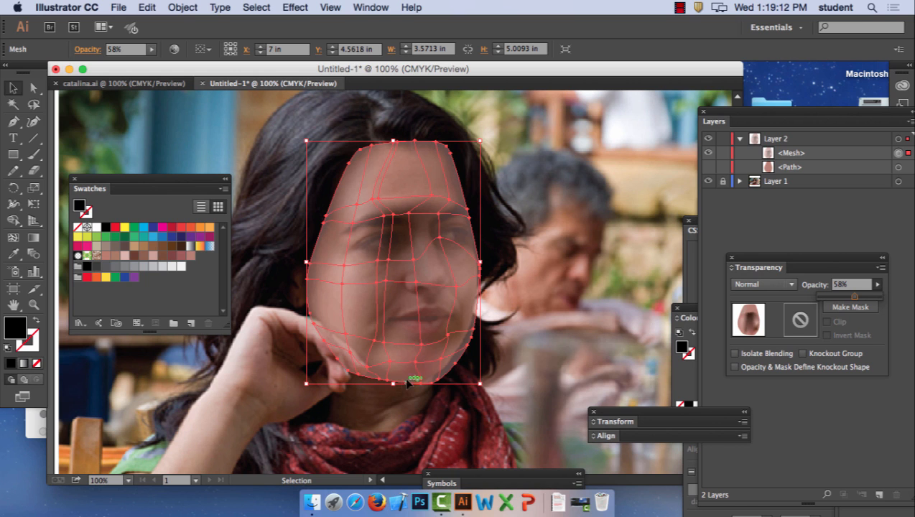
{"action": "left_click_drag", "start_coordinate": [371, 369], "coordinate": [374, 357]}
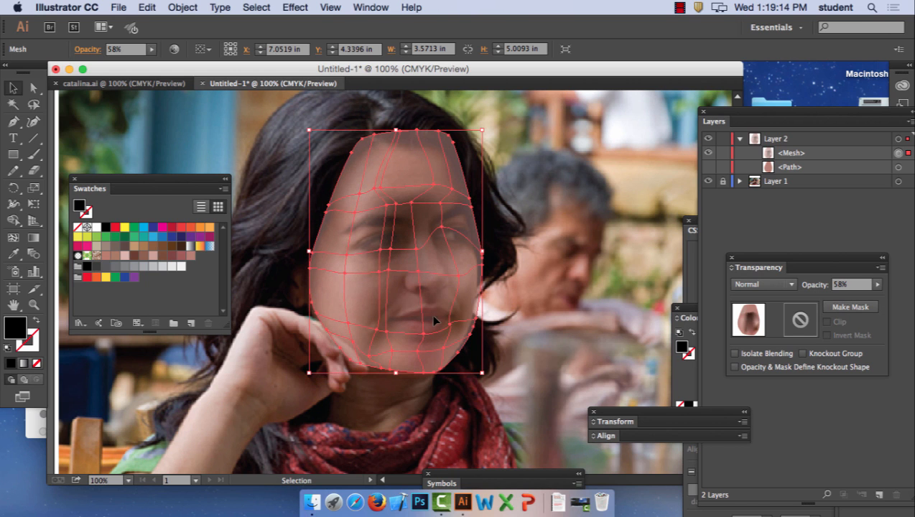
{"action": "left_click", "coordinate": [147, 7]}
{"action": "left_click", "coordinate": [144, 27]}
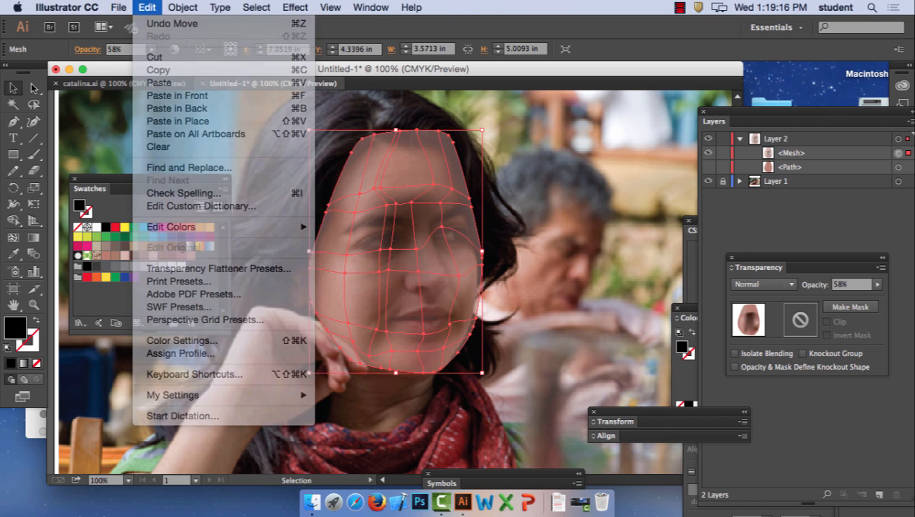
{"action": "left_click", "coordinate": [34, 87]}
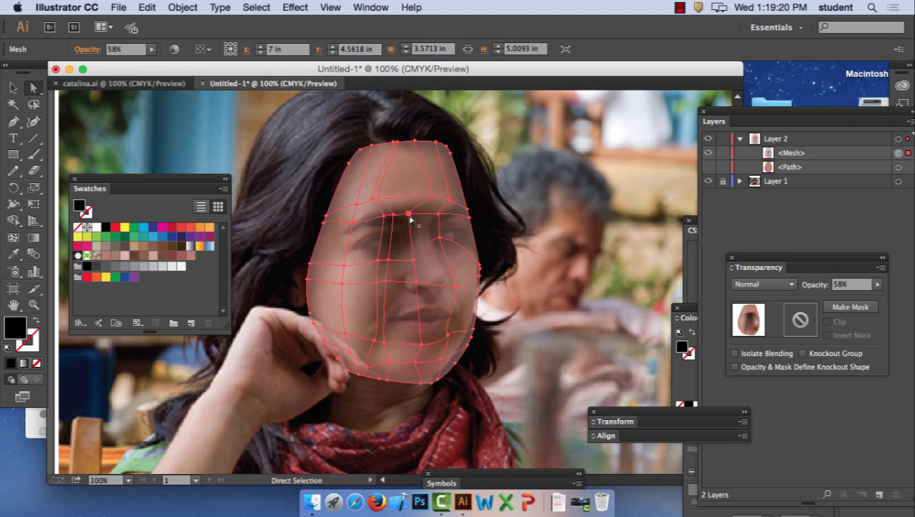
{"action": "left_click_drag", "start_coordinate": [411, 215], "coordinate": [413, 215]}
{"action": "left_click", "coordinate": [146, 7]}
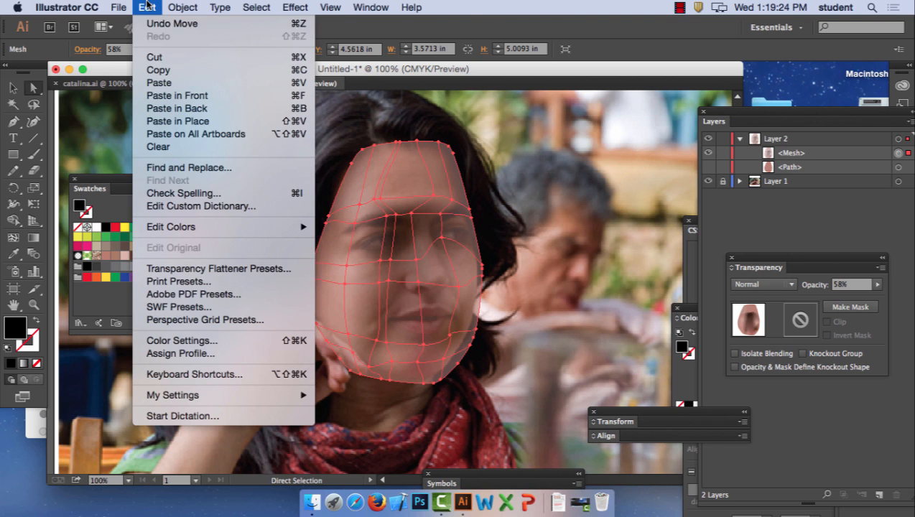
{"action": "left_click", "coordinate": [155, 24]}
Slightly adjust the mesh near the far mouth corner, and shift the whole face mesh up and slightly left over the photographed face
{"action": "left_click", "coordinate": [524, 280]}
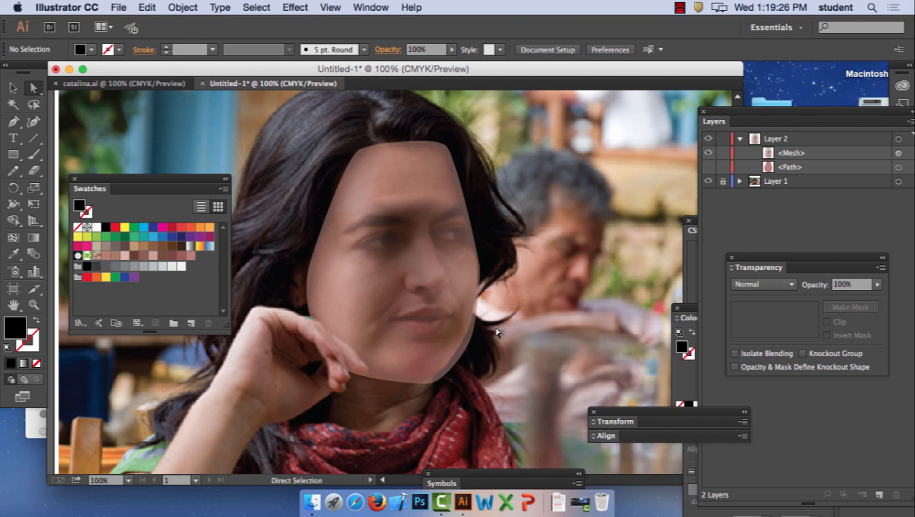
{"action": "left_click_drag", "start_coordinate": [455, 319], "coordinate": [457, 313]}
{"action": "left_click", "coordinate": [13, 87]}
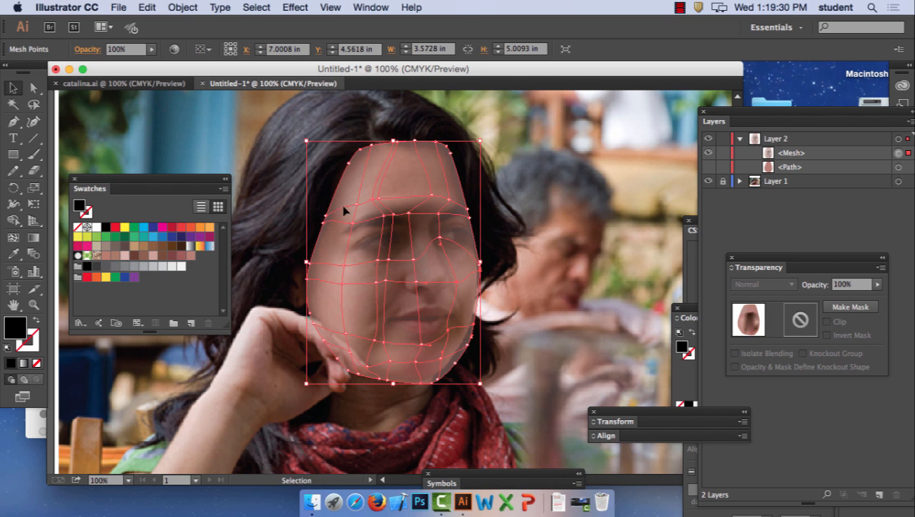
{"action": "left_click", "coordinate": [574, 259]}
{"action": "left_click", "coordinate": [415, 269]}
{"action": "mouse_move", "coordinate": [415, 269]}
{"action": "left_mouse_down"}
{"action": "mouse_move", "coordinate": [408, 260]}
{"action": "mouse_move", "coordinate": [411, 267]}
{"action": "left_mouse_up"}
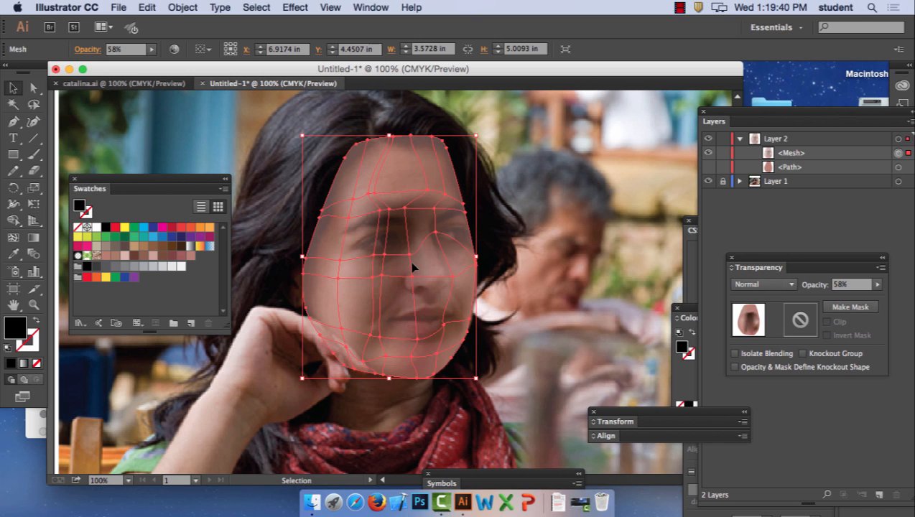
Nudge the whole face mesh slightly right and down to align it with the face in the photo
{"action": "key", "text": "Right"}
{"action": "key", "text": "Right"}
{"action": "key", "text": "Right"}
{"action": "key", "text": "Down"}
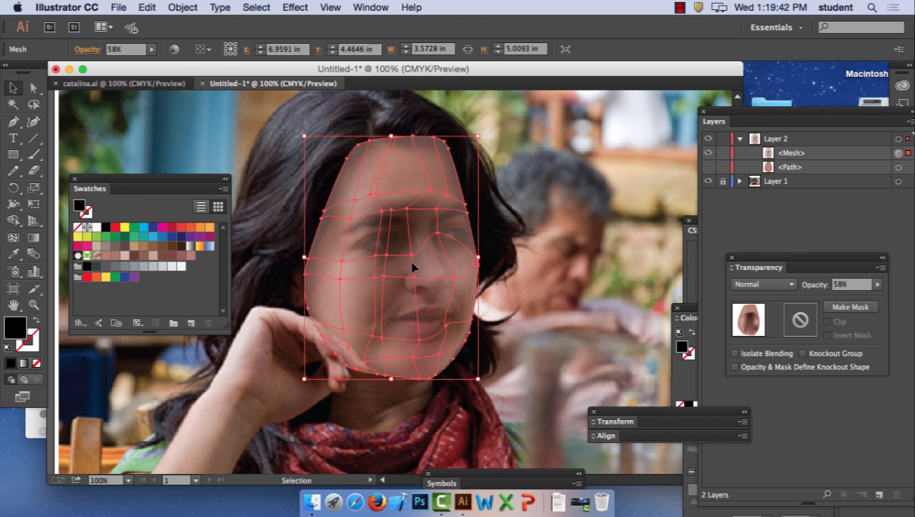
{"action": "key", "text": "Left"}
{"action": "key", "text": "Left"}
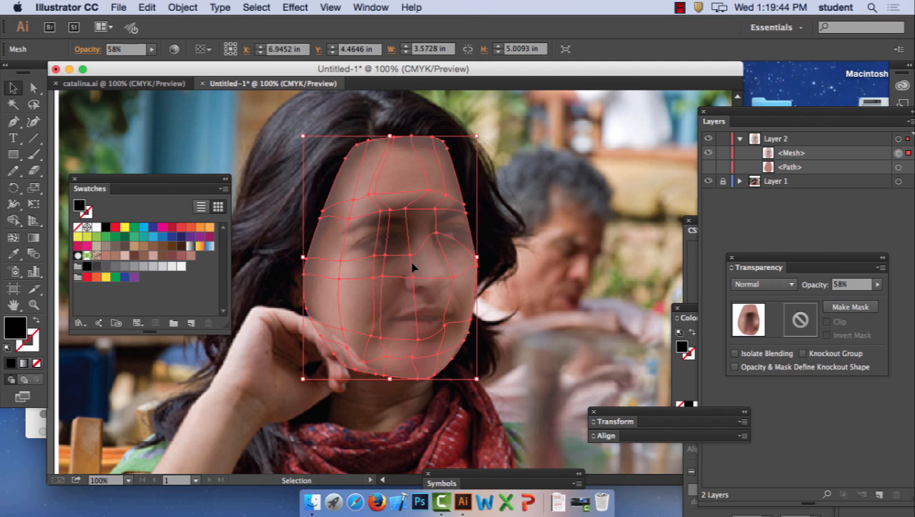
{"action": "key", "text": "Right"}
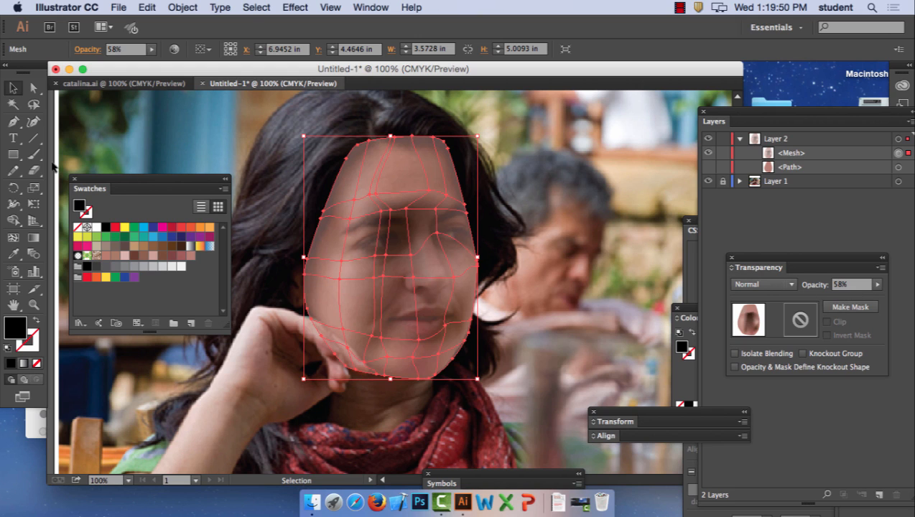
Reposition individual mesh points on the far cheek, nose bridge, brow line and lower forehead to follow the photographed features
{"action": "left_click", "coordinate": [34, 87]}
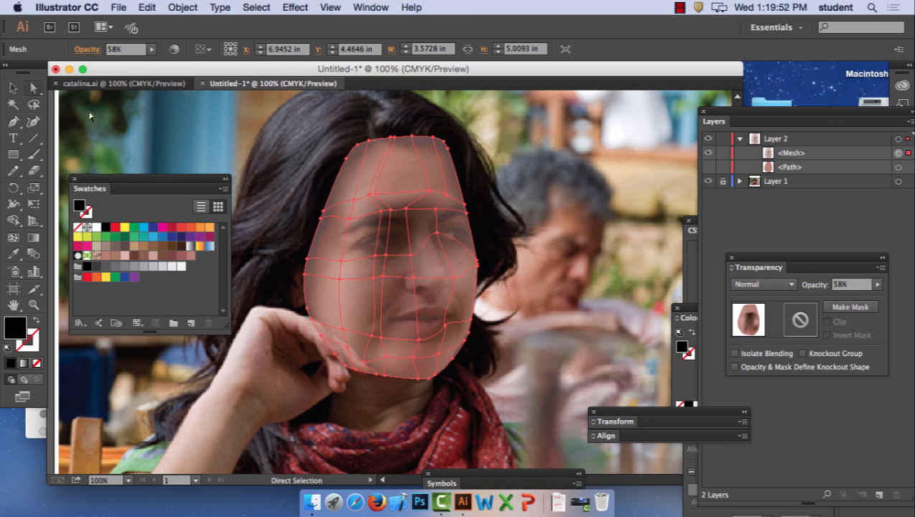
{"action": "left_click", "coordinate": [521, 311]}
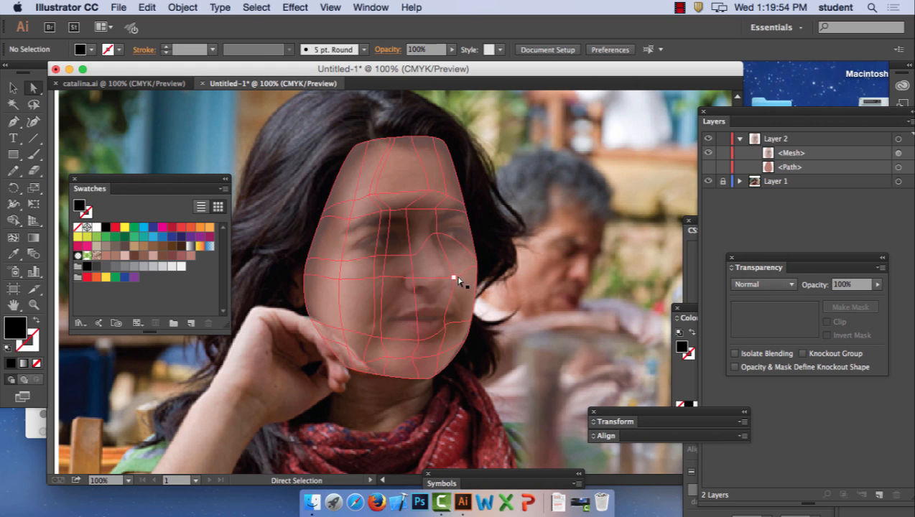
{"action": "left_click_drag", "start_coordinate": [456, 279], "coordinate": [410, 266]}
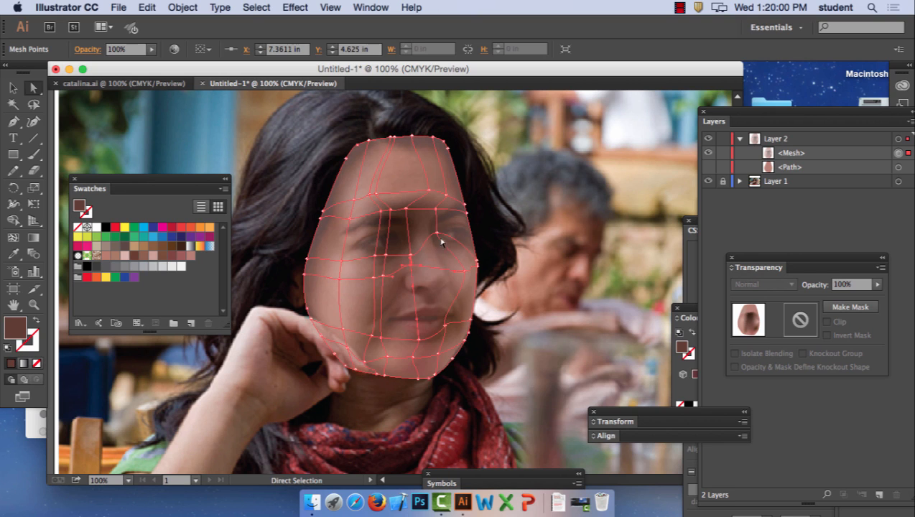
{"action": "left_click_drag", "start_coordinate": [405, 211], "coordinate": [451, 203]}
{"action": "mouse_move", "coordinate": [371, 198]}
{"action": "left_mouse_down"}
{"action": "mouse_move", "coordinate": [372, 188]}
{"action": "mouse_move", "coordinate": [374, 198]}
{"action": "left_mouse_up"}
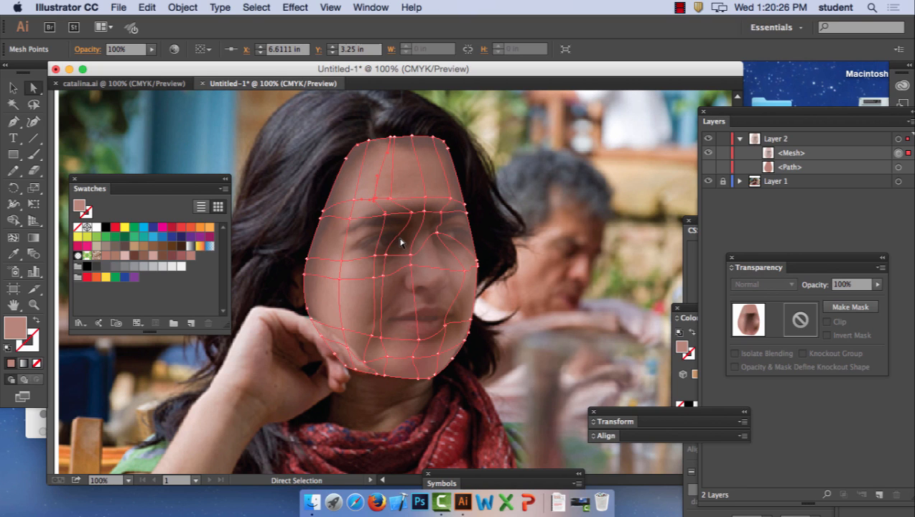
Adjust the mesh points at the inner eye, beside the nose, on the near lower cheek and jaw, and beside the far mouth corner
{"action": "left_click_drag", "start_coordinate": [376, 264], "coordinate": [398, 244]}
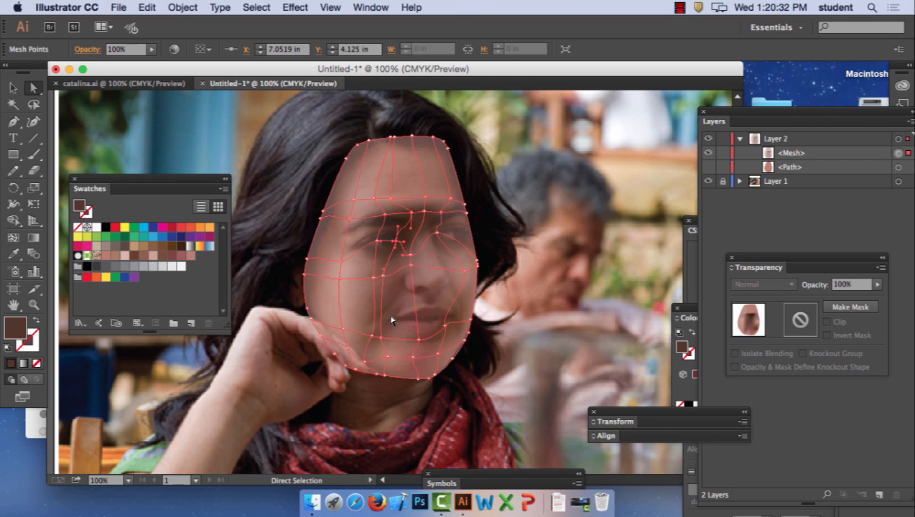
{"action": "mouse_move", "coordinate": [383, 276]}
{"action": "left_mouse_down"}
{"action": "mouse_move", "coordinate": [363, 275]}
{"action": "mouse_move", "coordinate": [395, 277]}
{"action": "left_mouse_up"}
{"action": "left_click_drag", "start_coordinate": [372, 338], "coordinate": [366, 331]}
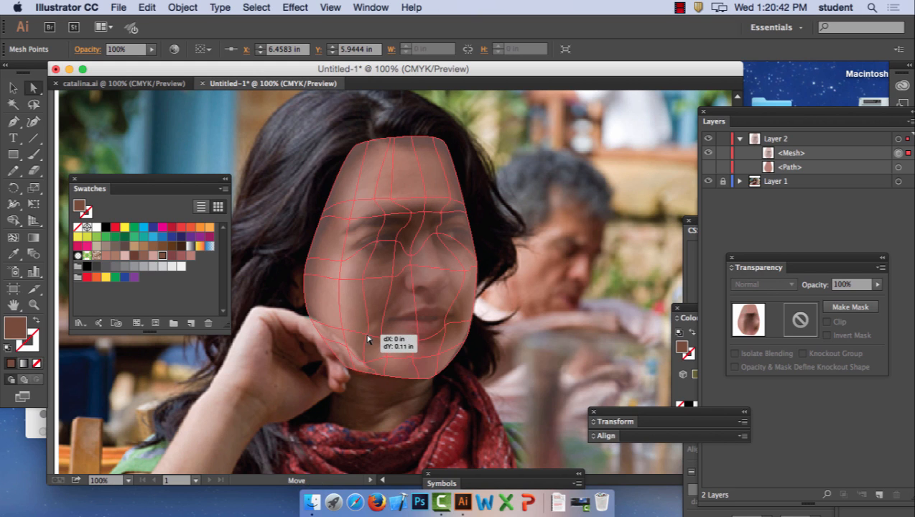
{"action": "left_click", "coordinate": [365, 336]}
{"action": "left_click_drag", "start_coordinate": [366, 335], "coordinate": [367, 322]}
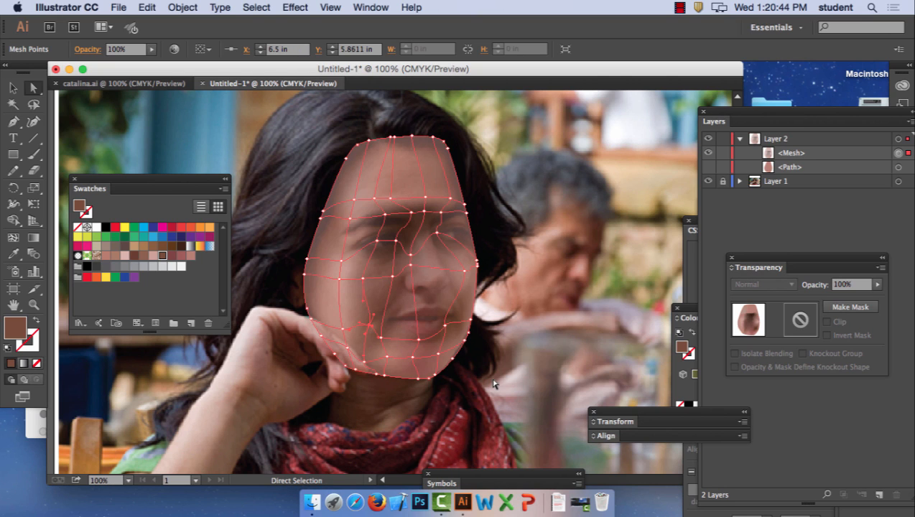
{"action": "left_click_drag", "start_coordinate": [445, 329], "coordinate": [453, 315]}
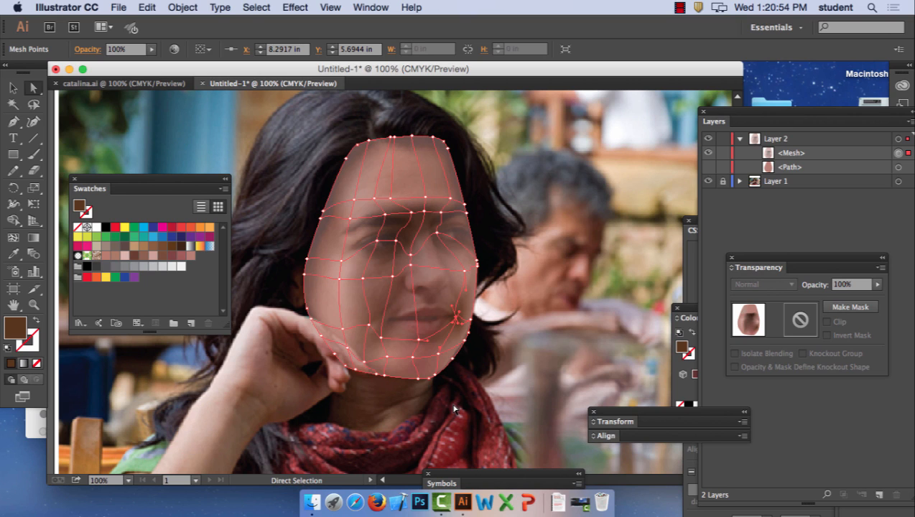
{"action": "left_click", "coordinate": [363, 360]}
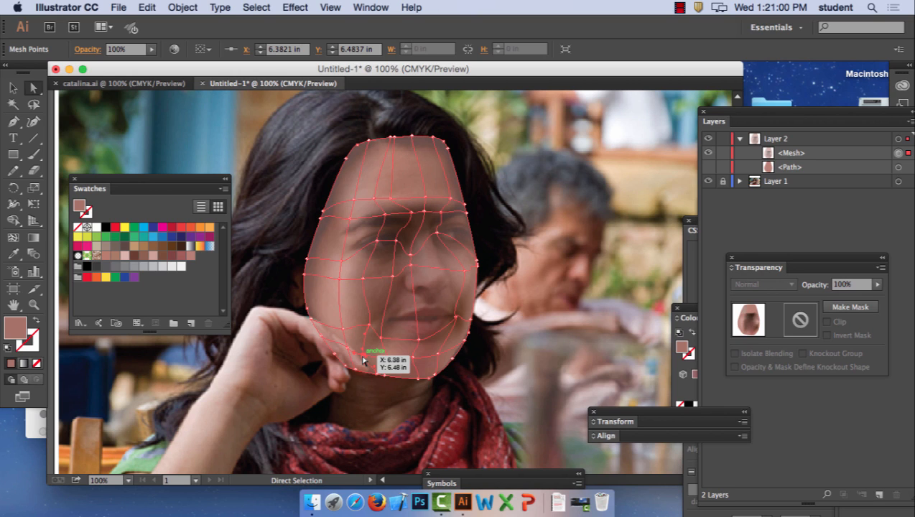
Move the mesh point below the lower lip, colour it with the brown swatch C=40 M=65 Y=75 K=34 1, and shift the chin point slightly outward
{"action": "left_click", "coordinate": [419, 342]}
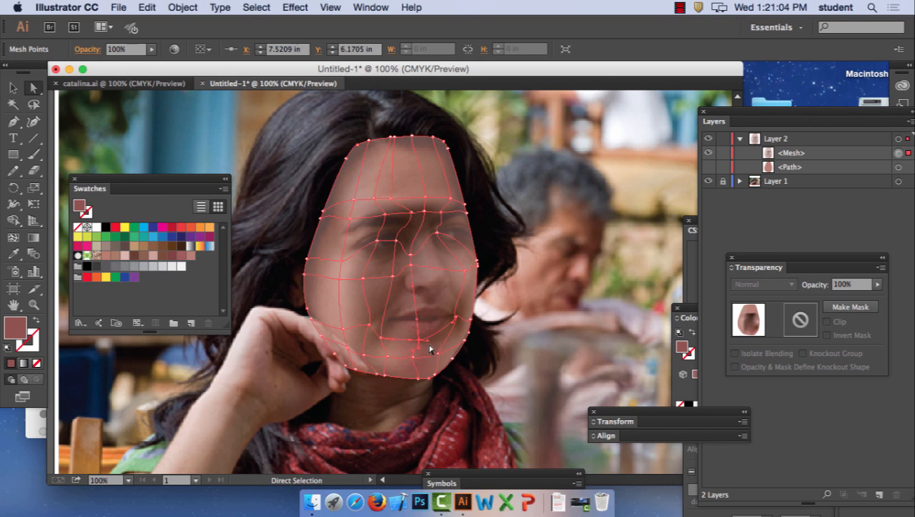
{"action": "left_click_drag", "start_coordinate": [423, 345], "coordinate": [428, 342]}
{"action": "left_click", "coordinate": [162, 256]}
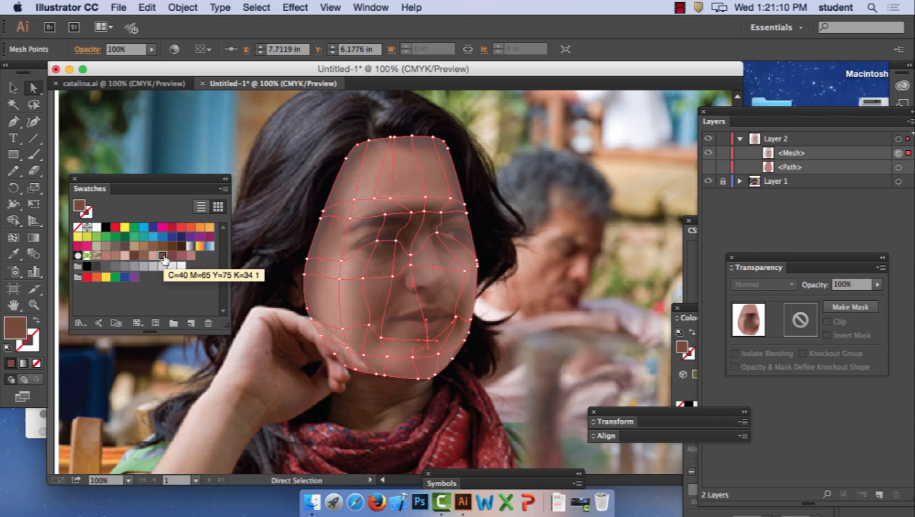
{"action": "left_click_drag", "start_coordinate": [413, 355], "coordinate": [420, 356]}
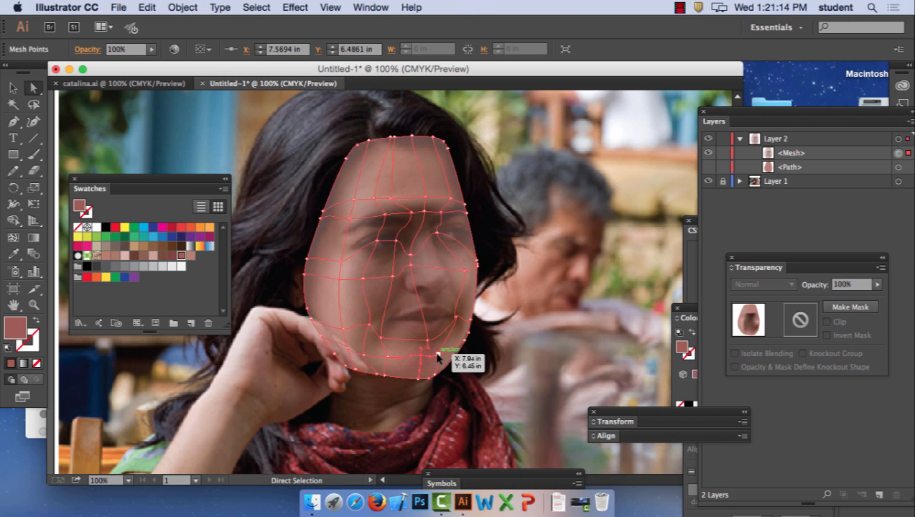
{"action": "left_click", "coordinate": [437, 357]}
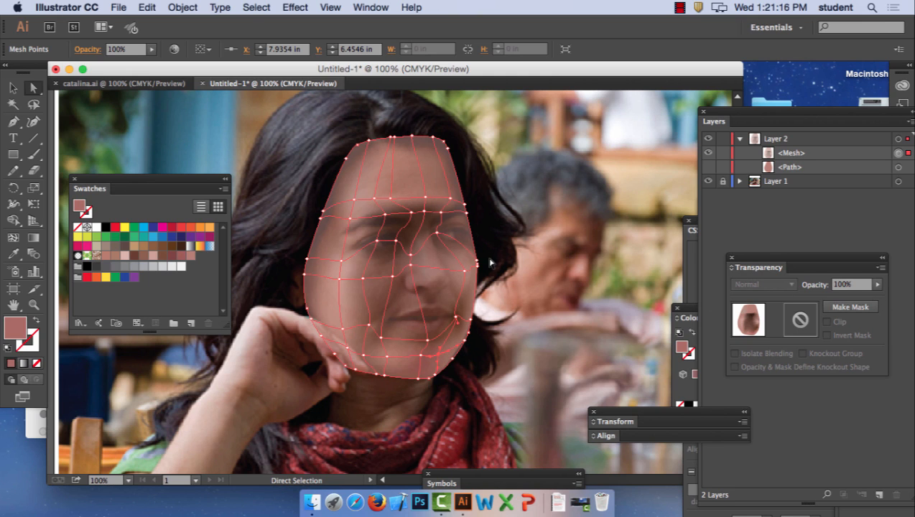
Restore the whole face mesh's opacity to 100% and deselect it
{"action": "left_click", "coordinate": [13, 88]}
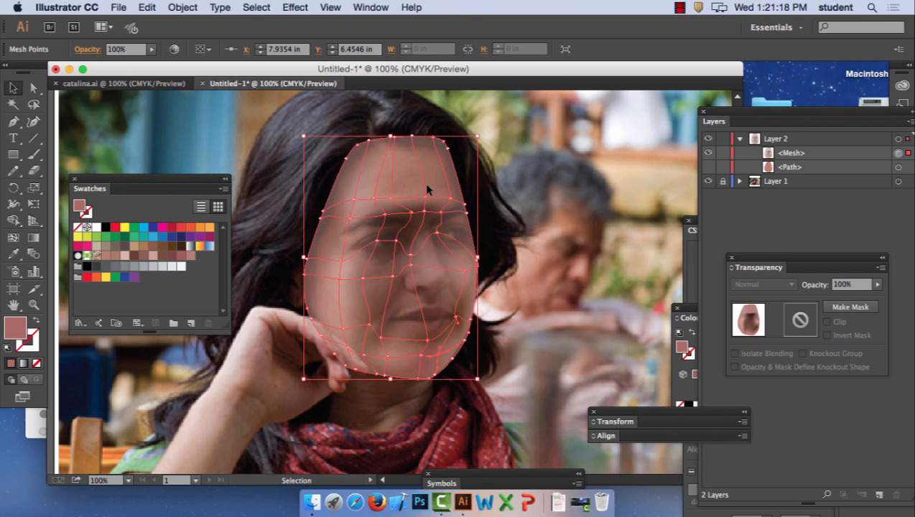
{"action": "left_click", "coordinate": [877, 285]}
{"action": "left_click_drag", "start_coordinate": [854, 296], "coordinate": [889, 301]}
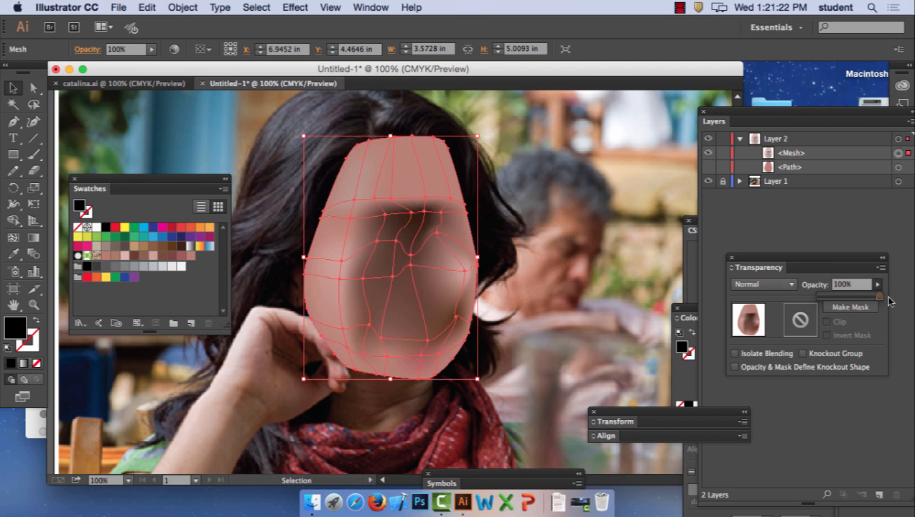
{"action": "left_click", "coordinate": [806, 410]}
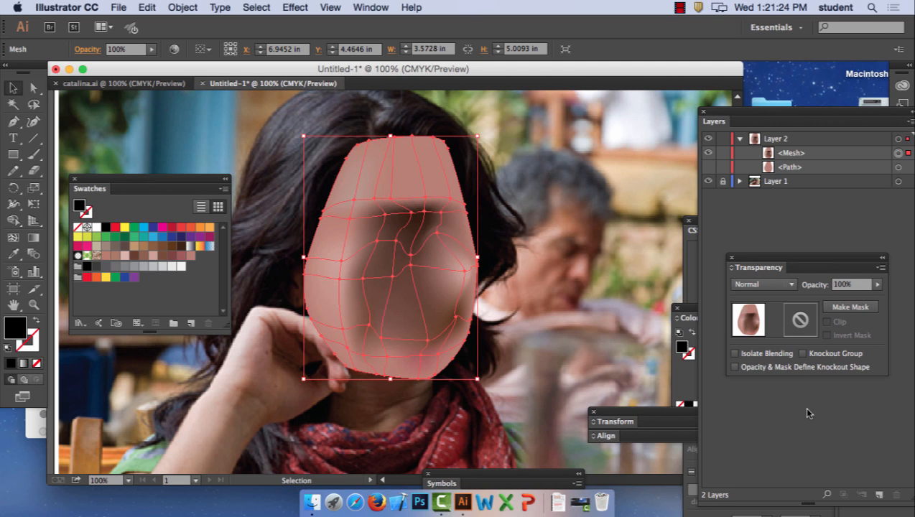
{"action": "left_click", "coordinate": [553, 359]}
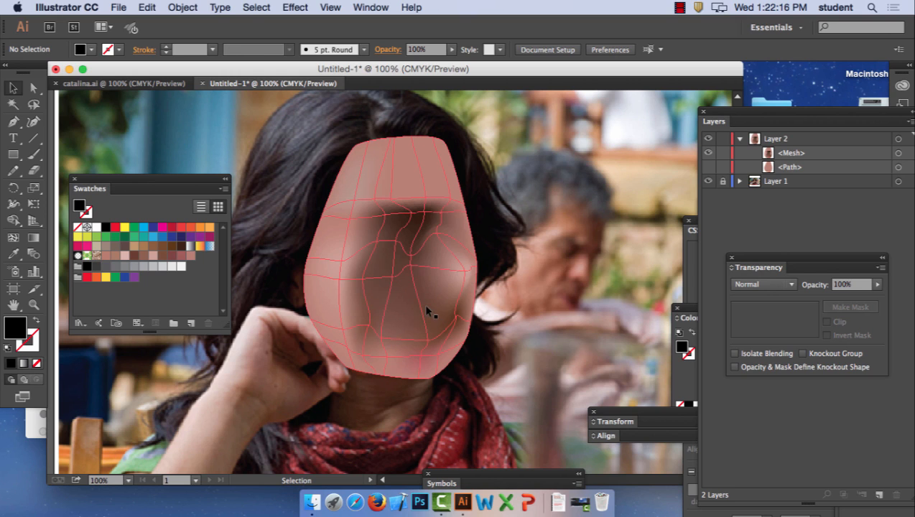
{"action": "left_click", "coordinate": [877, 285]}
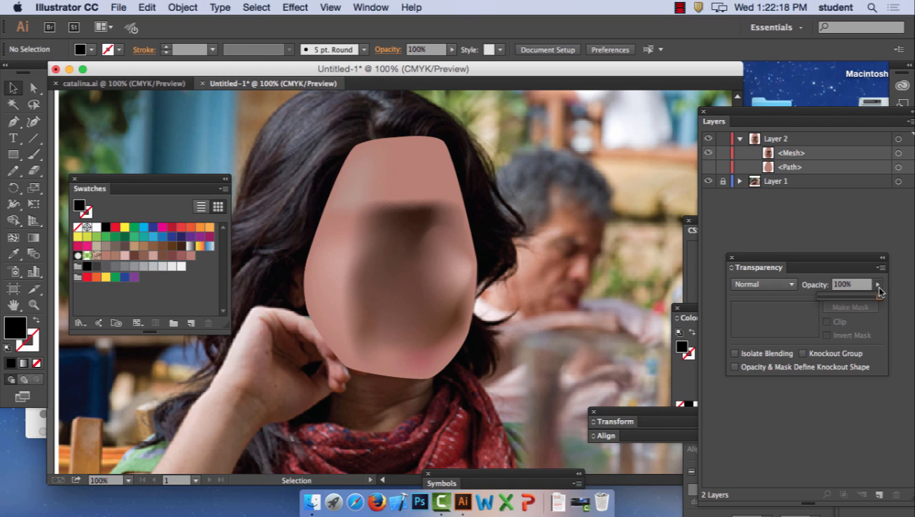
{"action": "left_click_drag", "start_coordinate": [876, 296], "coordinate": [841, 302]}
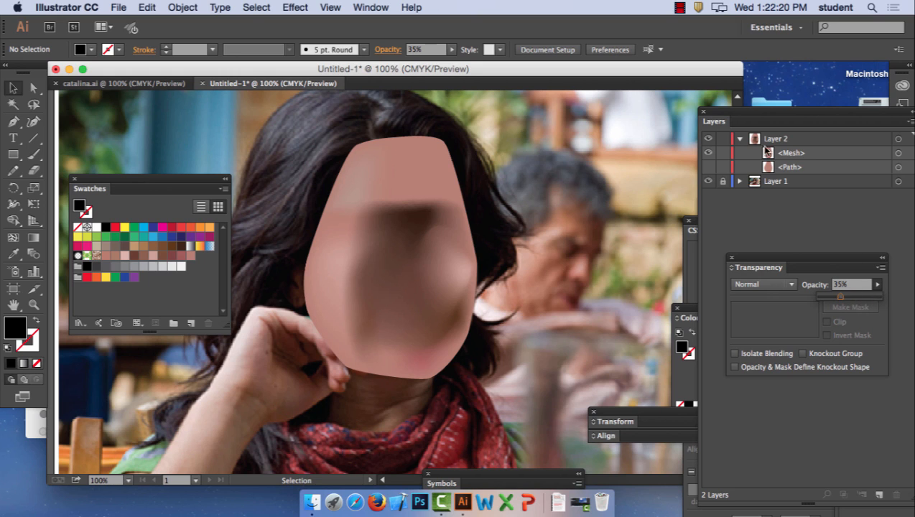
{"action": "left_click", "coordinate": [722, 153]}
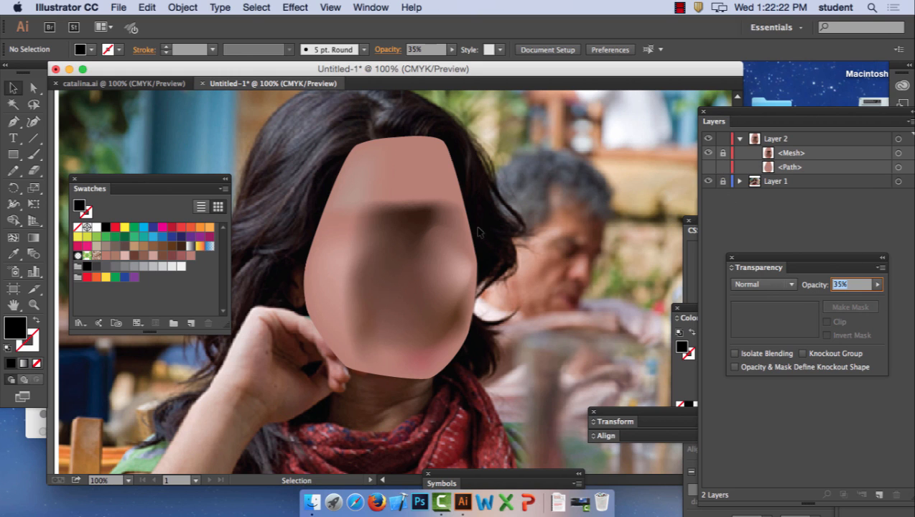
{"action": "left_click", "coordinate": [11, 87]}
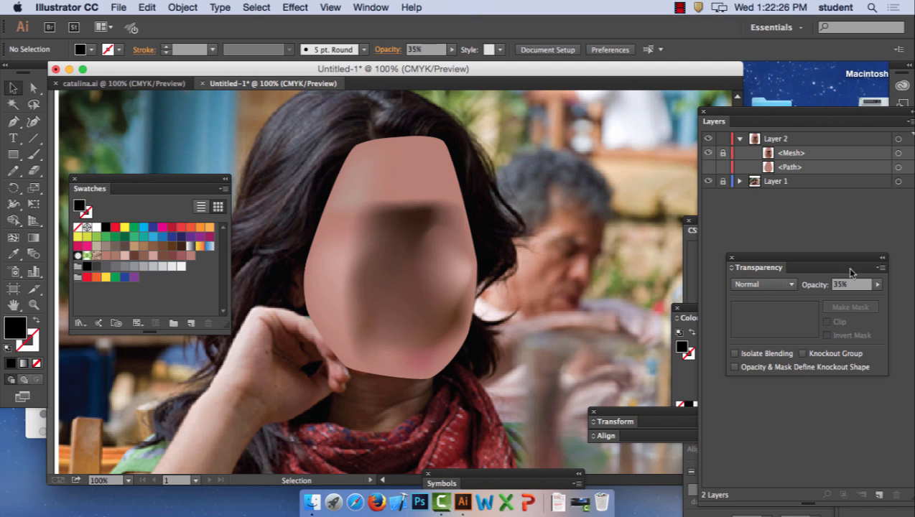
{"action": "left_click", "coordinate": [722, 153]}
Select the face mesh, rearrange the layer and transparency settings beside the portrait, and reduce the mesh's opacity to 44%
{"action": "left_click", "coordinate": [358, 237]}
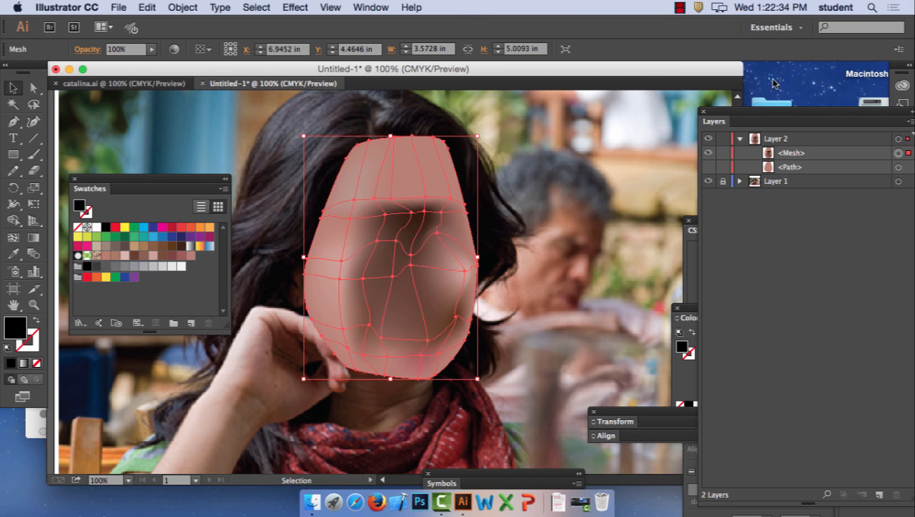
{"action": "mouse_move", "coordinate": [769, 112]}
{"action": "left_mouse_down"}
{"action": "mouse_move", "coordinate": [874, 148]}
{"action": "mouse_move", "coordinate": [865, 138]}
{"action": "left_mouse_up"}
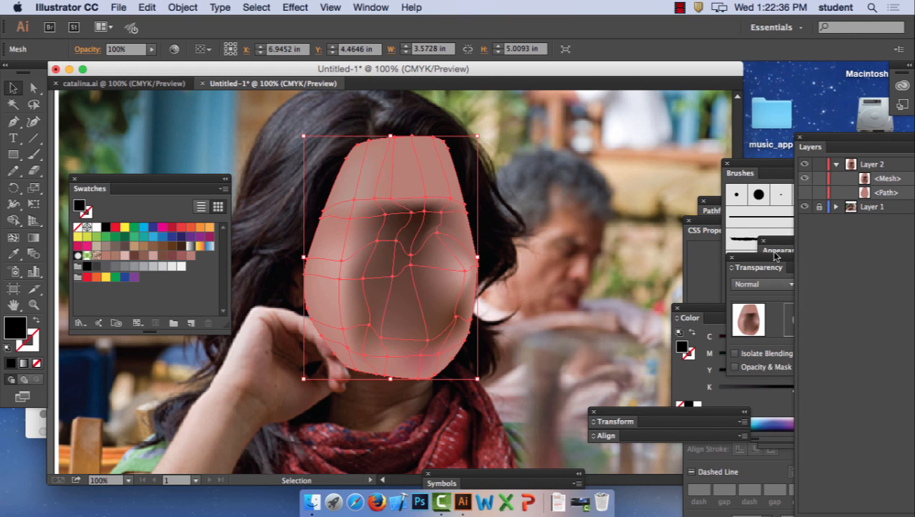
{"action": "left_click_drag", "start_coordinate": [776, 256], "coordinate": [596, 115]}
{"action": "left_click_drag", "start_coordinate": [878, 137], "coordinate": [775, 96]}
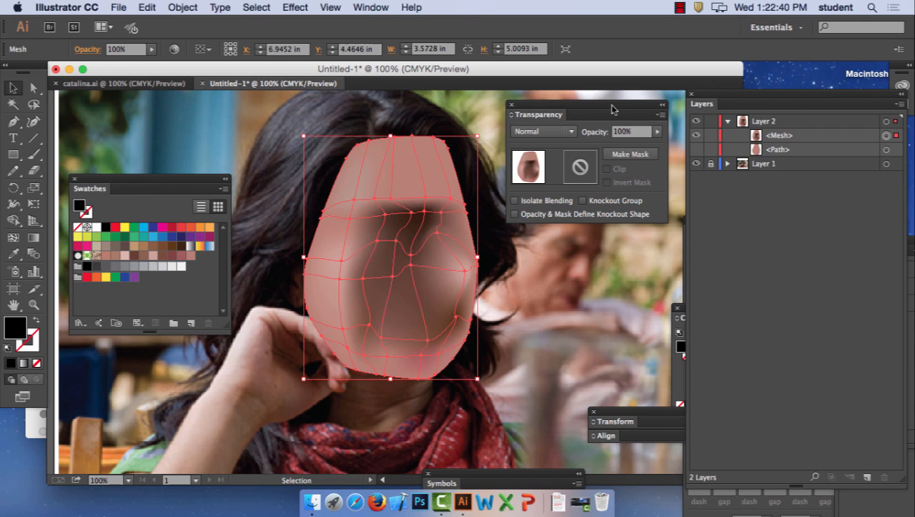
{"action": "left_click", "coordinate": [656, 132]}
{"action": "left_click_drag", "start_coordinate": [653, 144], "coordinate": [626, 146]}
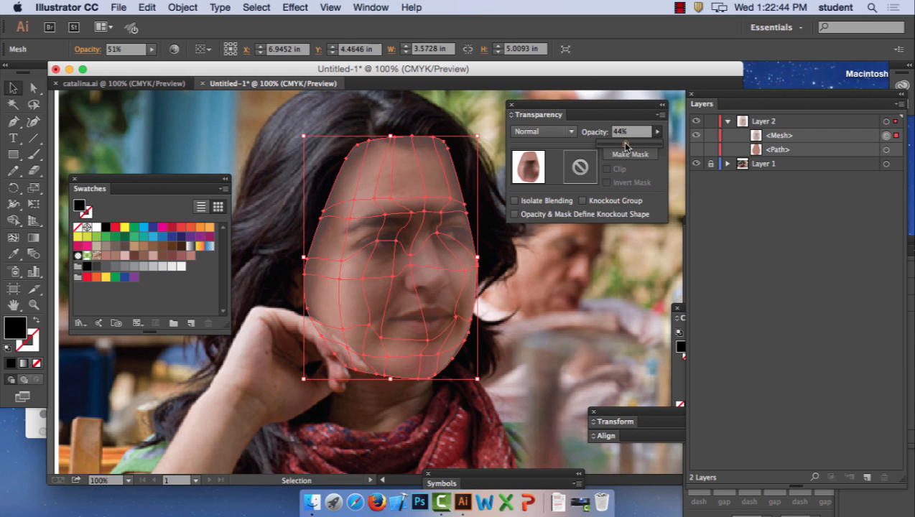
Lock the face mesh and start a Pen tool nose outline, tracing the far side of the bridge down from the brow
{"action": "left_click", "coordinate": [711, 135]}
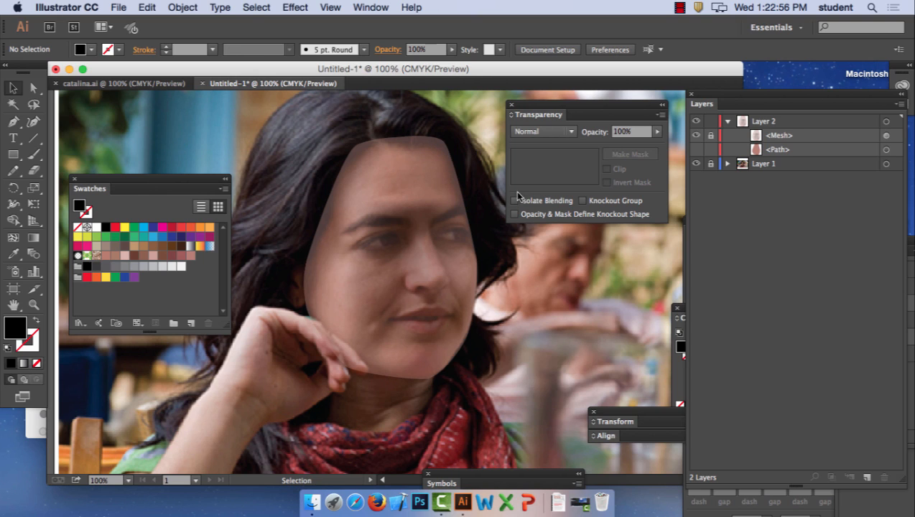
{"action": "left_click", "coordinate": [13, 122]}
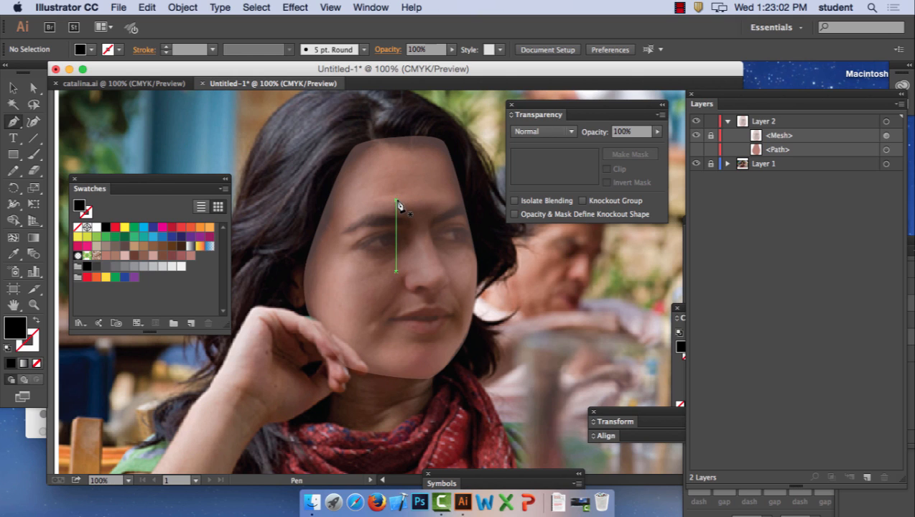
{"action": "left_click", "coordinate": [441, 204]}
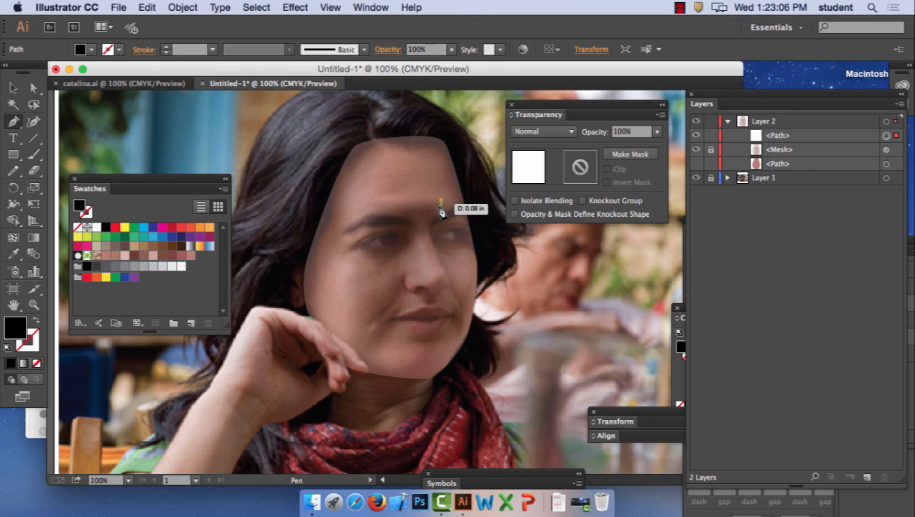
{"action": "left_click_drag", "start_coordinate": [430, 220], "coordinate": [436, 245]}
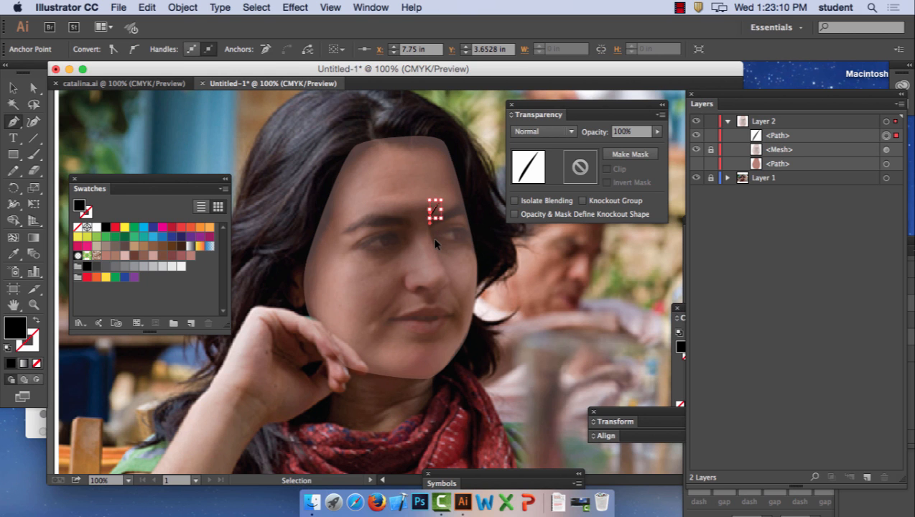
{"action": "key", "text": "super+equal"}
{"action": "key", "text": "super+equal"}
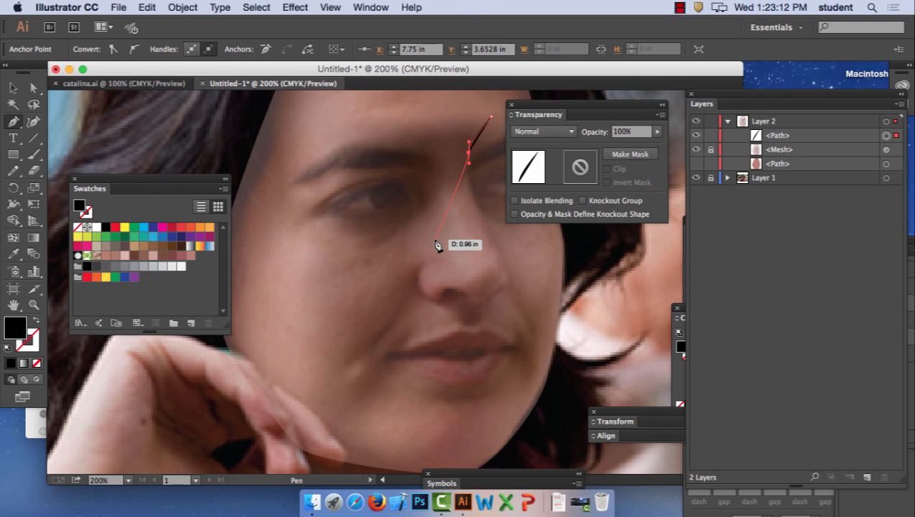
{"action": "left_click", "coordinate": [477, 205]}
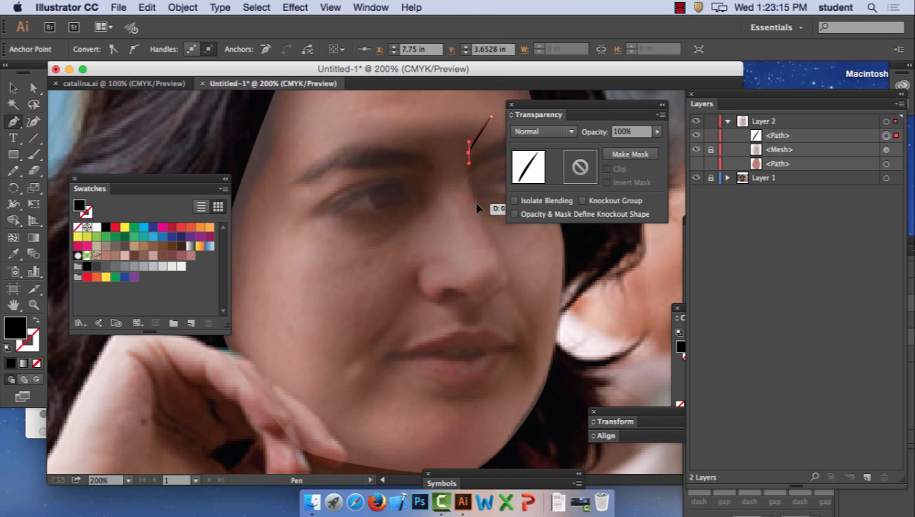
{"action": "left_click", "coordinate": [499, 259]}
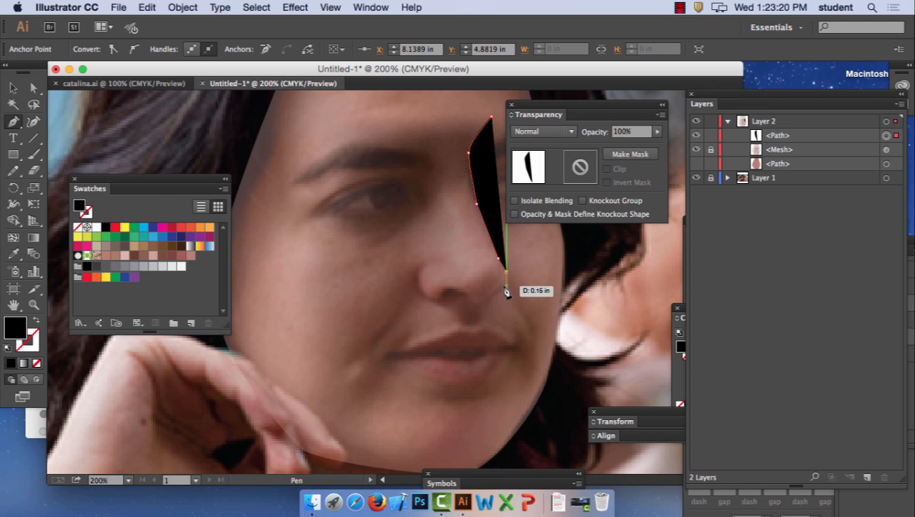
Continue the nose outline around both nostrils, up the near side of the bridge, and close it across the brow
{"action": "left_click_drag", "start_coordinate": [507, 286], "coordinate": [427, 243]}
{"action": "left_click_drag", "start_coordinate": [441, 203], "coordinate": [408, 119]}
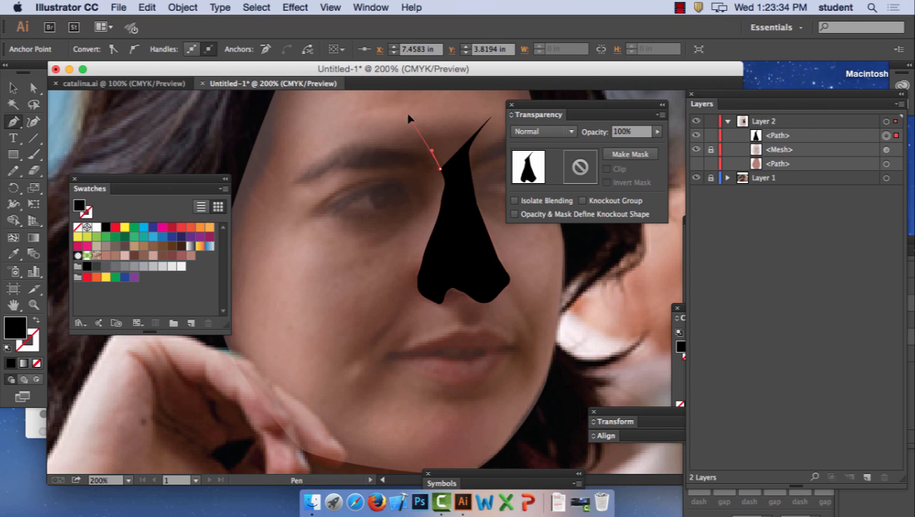
{"action": "left_click", "coordinate": [406, 115]}
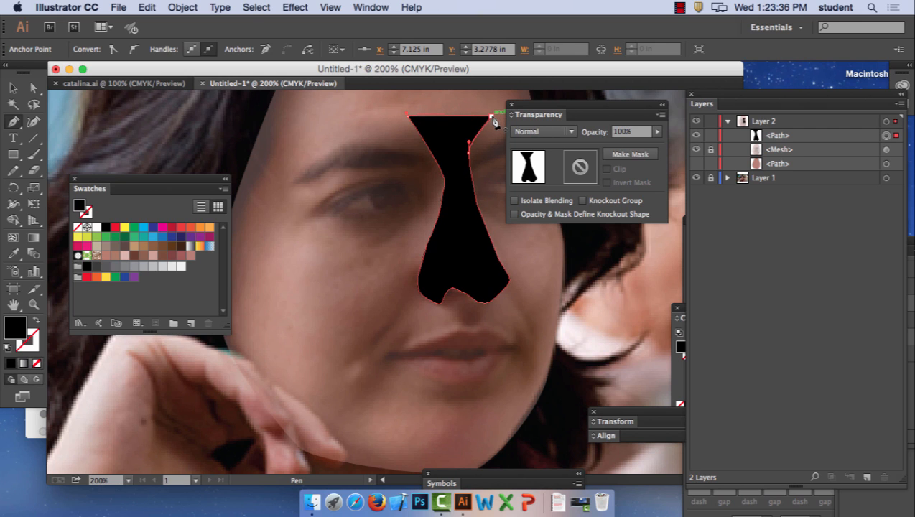
{"action": "left_click", "coordinate": [492, 116]}
Convert the black nose shape to a gradient mesh by adding a mesh point in its lower part
{"action": "left_click", "coordinate": [12, 88]}
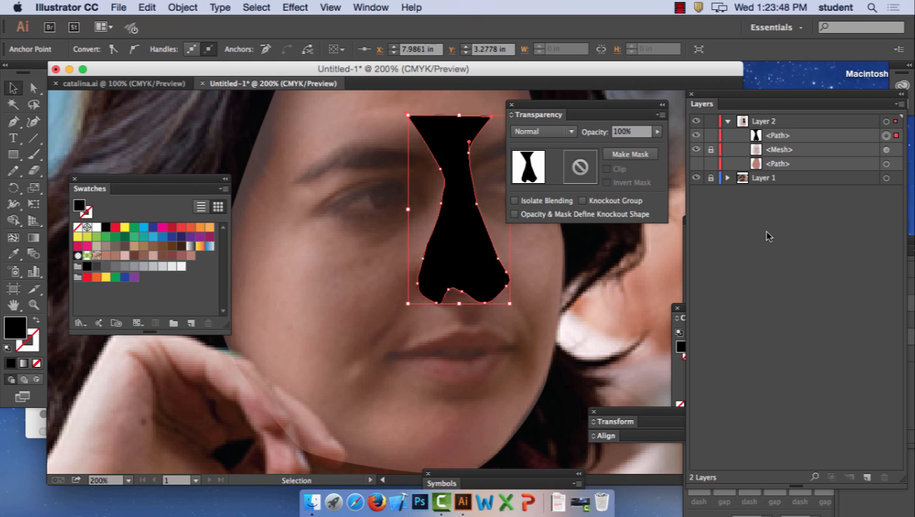
{"action": "left_click", "coordinate": [13, 237]}
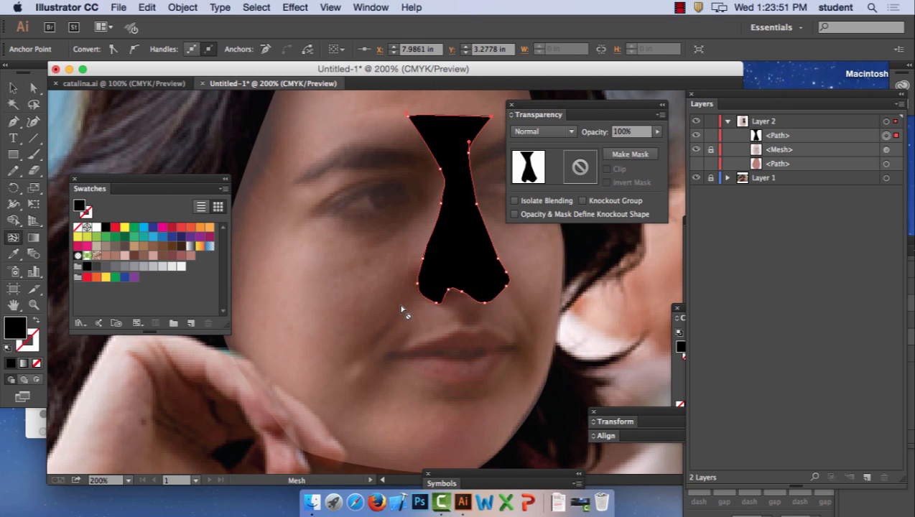
{"action": "left_click", "coordinate": [474, 251]}
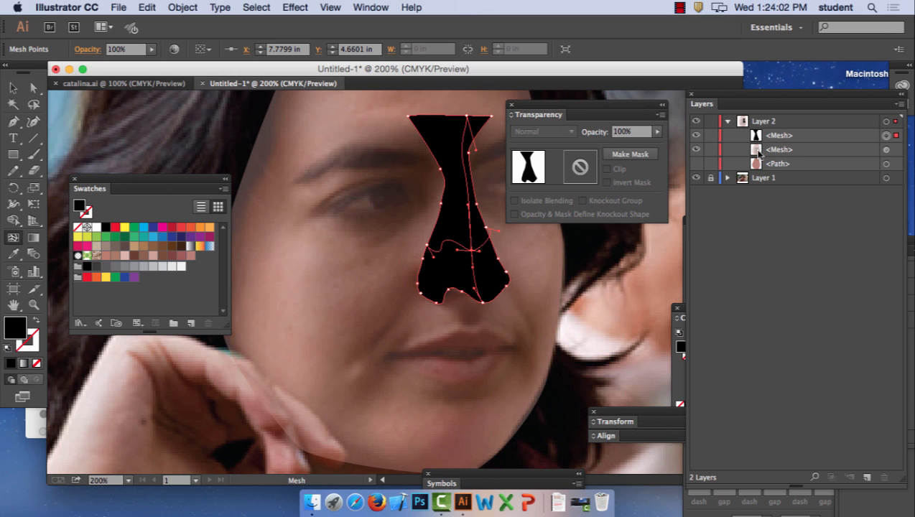
Select the face mesh beneath the nose and restore its opacity to 100%
{"action": "left_click", "coordinate": [790, 150]}
{"action": "left_click", "coordinate": [656, 133]}
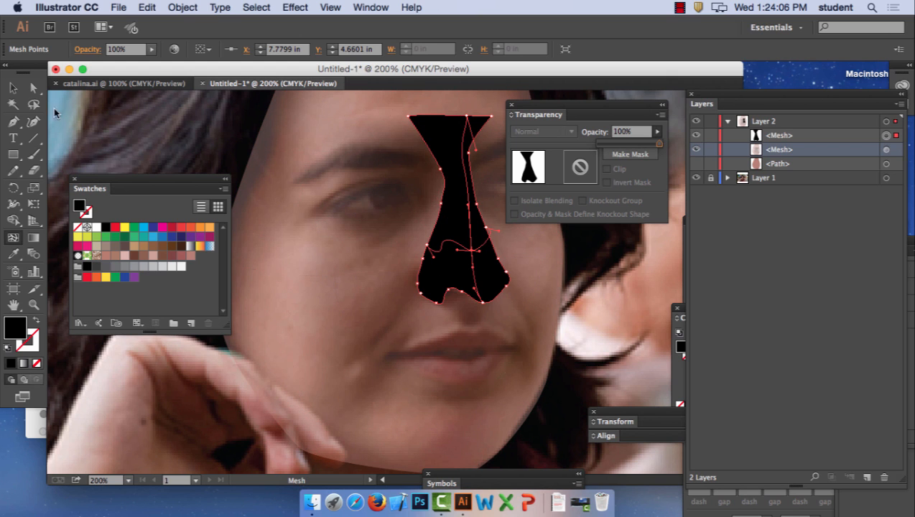
{"action": "left_click", "coordinate": [13, 87]}
{"action": "left_click", "coordinate": [344, 186]}
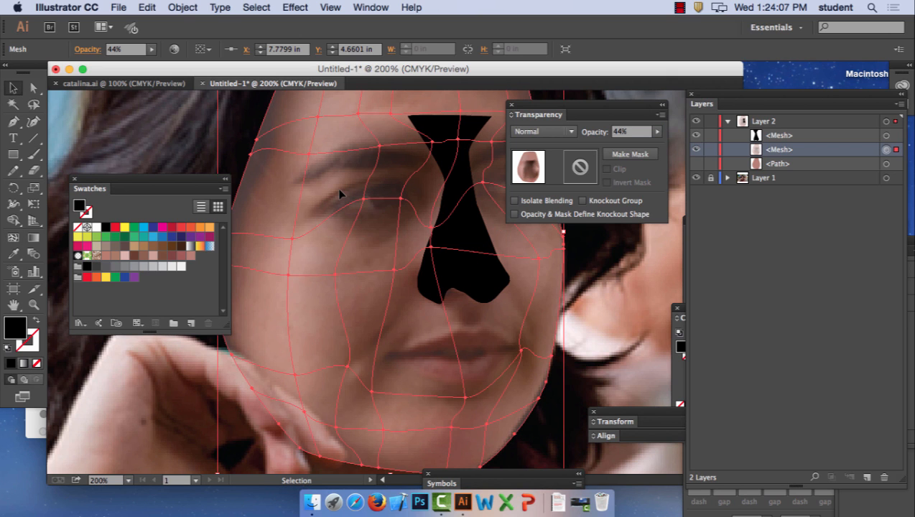
{"action": "left_click", "coordinate": [656, 134]}
{"action": "left_click_drag", "start_coordinate": [624, 145], "coordinate": [665, 146]}
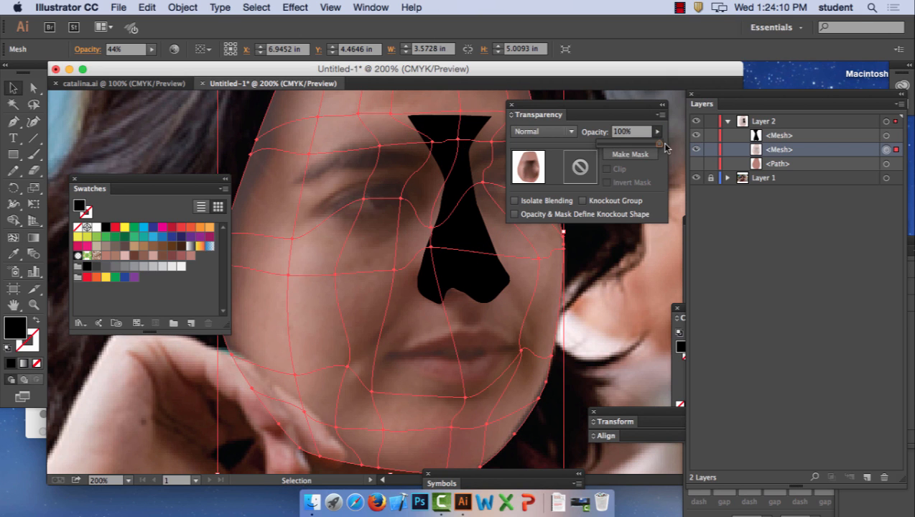
{"action": "left_click", "coordinate": [754, 234]}
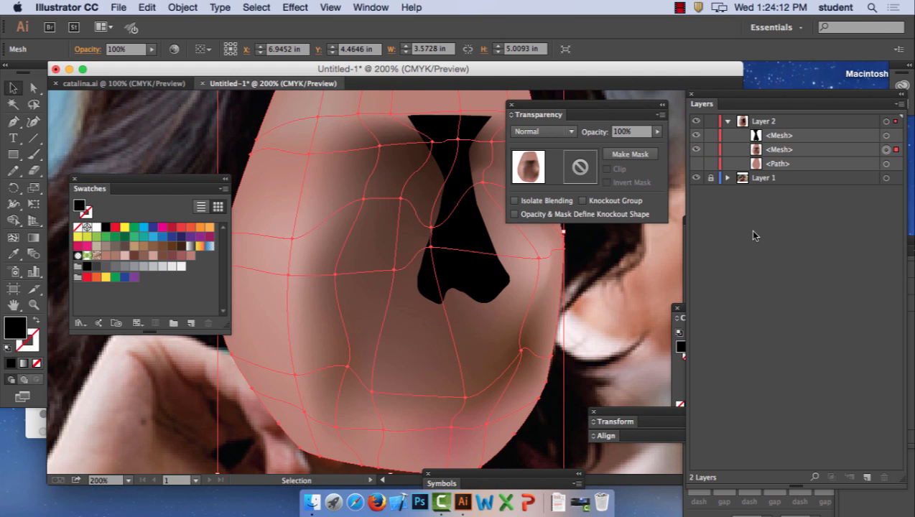
Shift the nose mesh's interior point slightly toward the near side, to about X 7.75 in, Y 4.66 in
{"action": "left_click", "coordinate": [31, 87]}
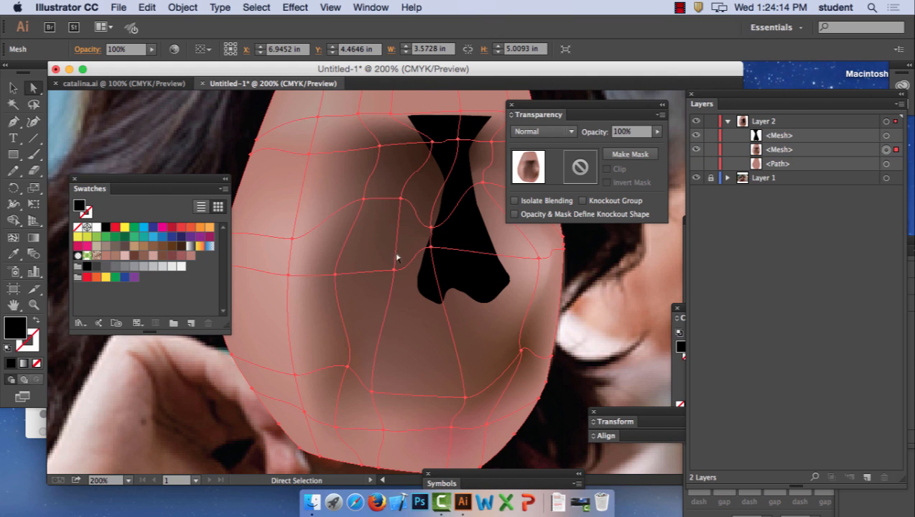
{"action": "left_click", "coordinate": [470, 243]}
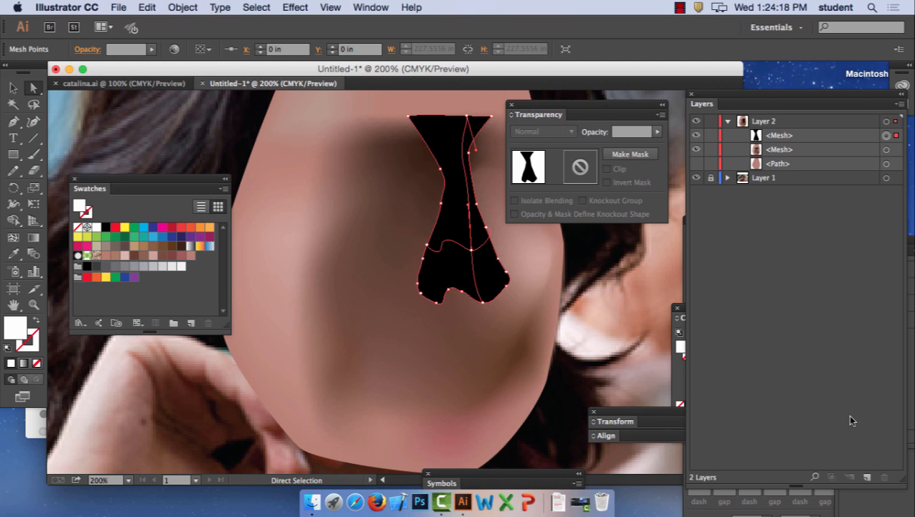
{"action": "left_click_drag", "start_coordinate": [472, 251], "coordinate": [489, 233]}
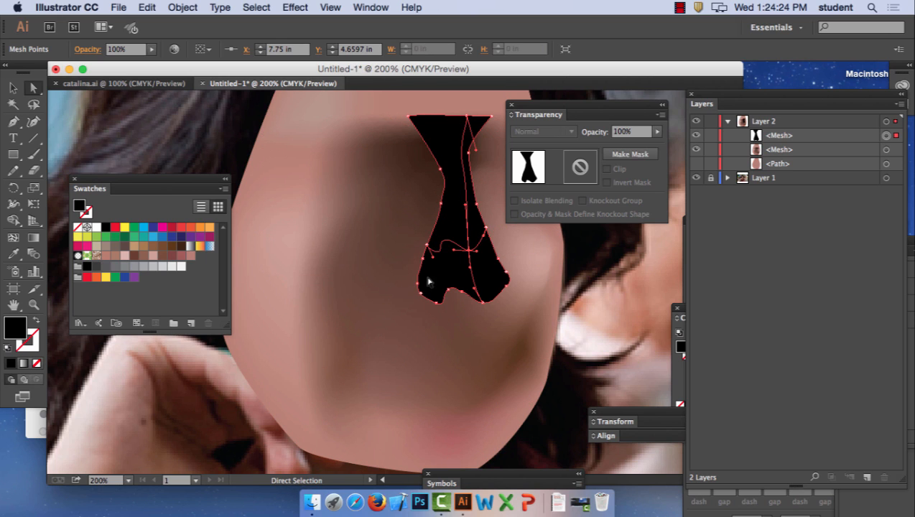
{"action": "mouse_move", "coordinate": [434, 261]}
{"action": "left_mouse_down"}
{"action": "mouse_move", "coordinate": [439, 249]}
{"action": "mouse_move", "coordinate": [467, 255]}
{"action": "mouse_move", "coordinate": [455, 245]}
{"action": "mouse_move", "coordinate": [468, 256]}
{"action": "mouse_move", "coordinate": [431, 253]}
{"action": "mouse_move", "coordinate": [434, 260]}
{"action": "left_mouse_up"}
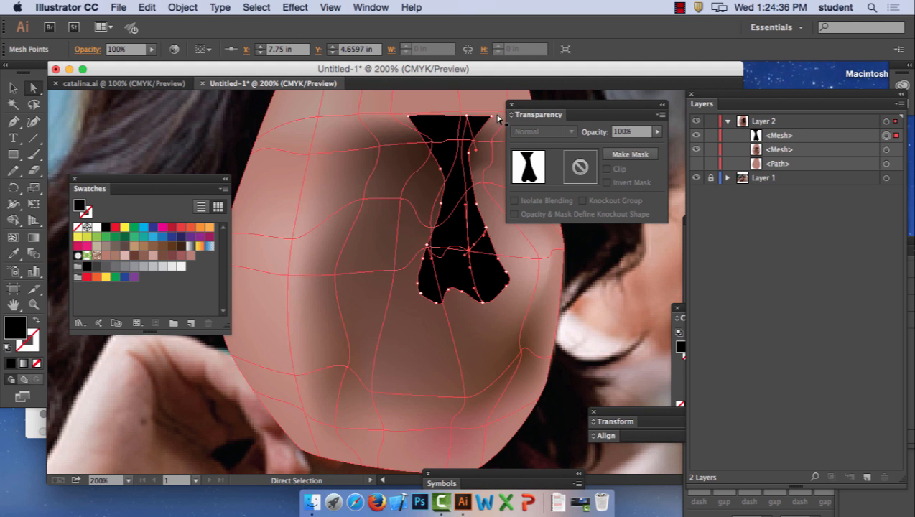
Select the mesh points along the nose's top edge and colour them with the skin tone sampled just above
{"action": "left_click_drag", "start_coordinate": [491, 117], "coordinate": [467, 117]}
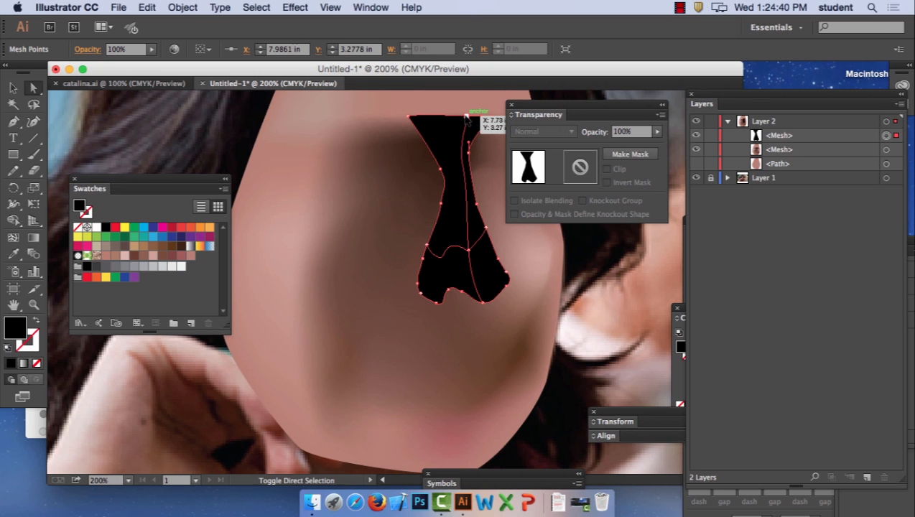
{"action": "key", "text": "super+z"}
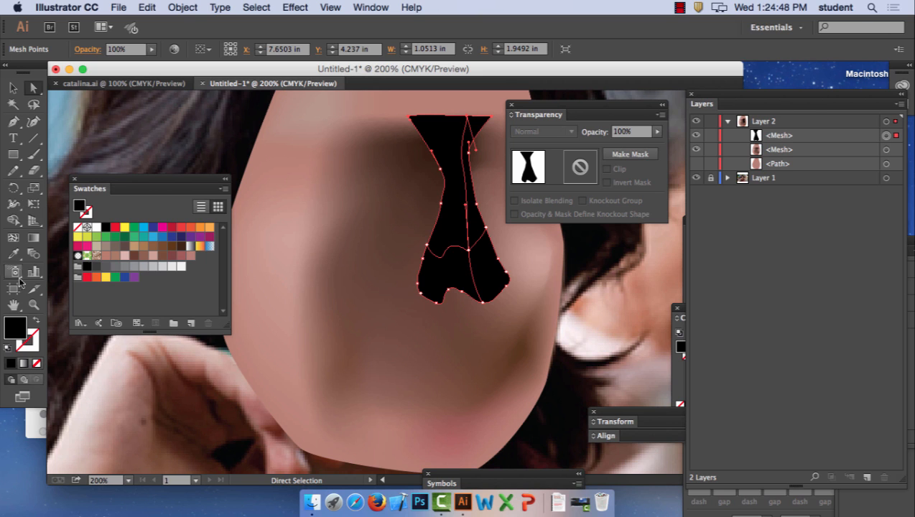
{"action": "left_click", "coordinate": [13, 253]}
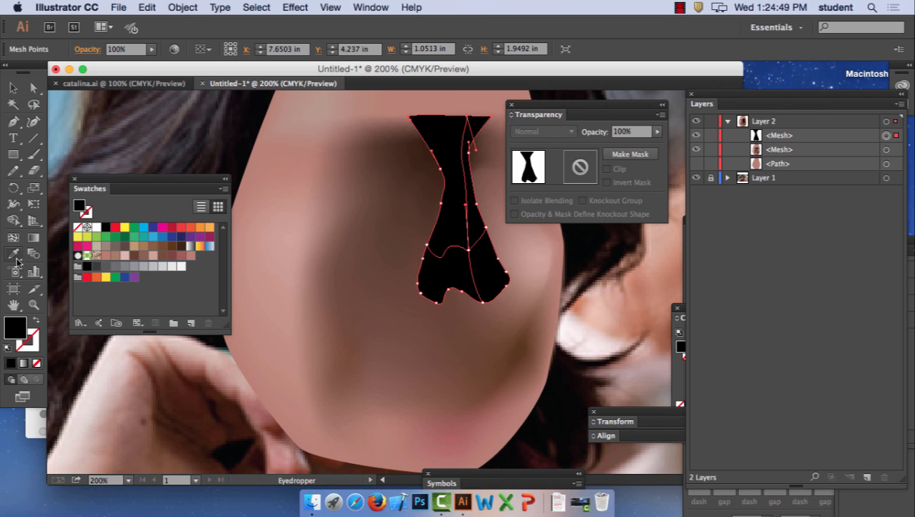
{"action": "left_click", "coordinate": [483, 112]}
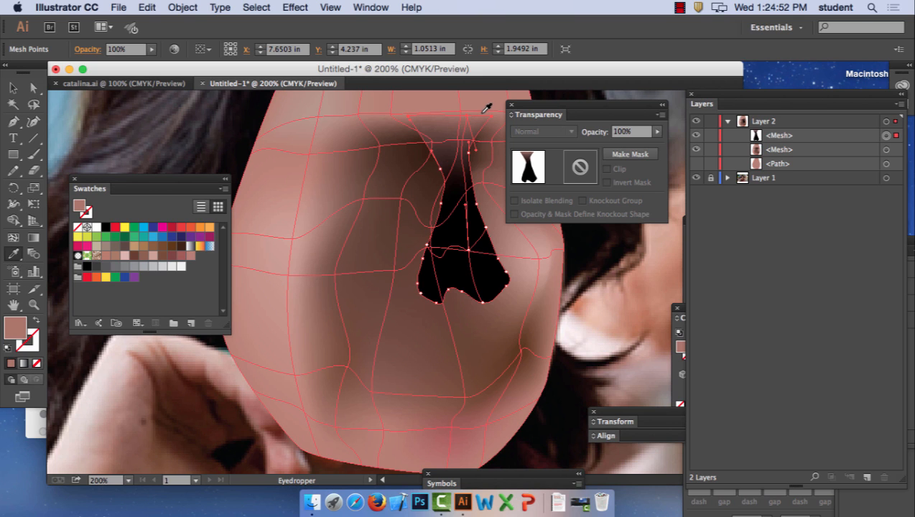
Select the middle mesh point on the nose's top edge and reduce its opacity to 47%
{"action": "key", "text": "super+equal"}
{"action": "key", "text": "super+equal"}
{"action": "key", "text": "super+equal"}
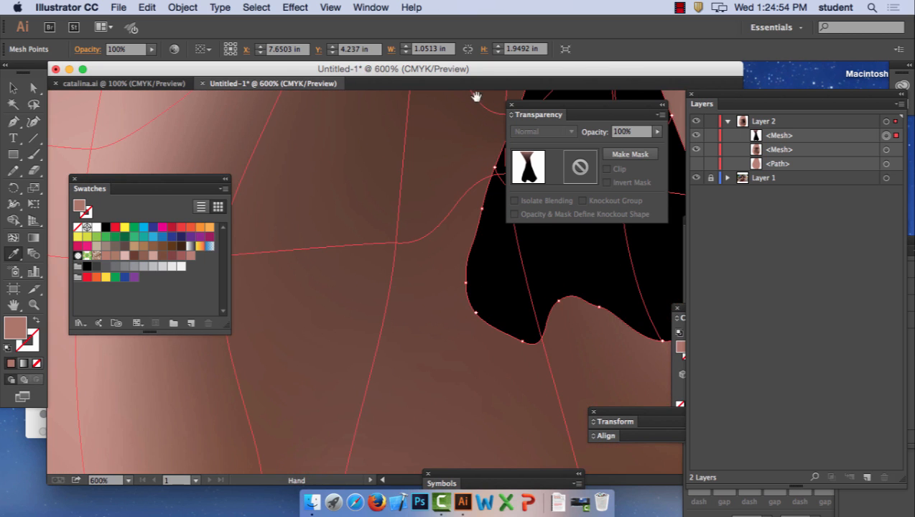
{"action": "left_click_drag", "start_coordinate": [377, 221], "coordinate": [359, 339]}
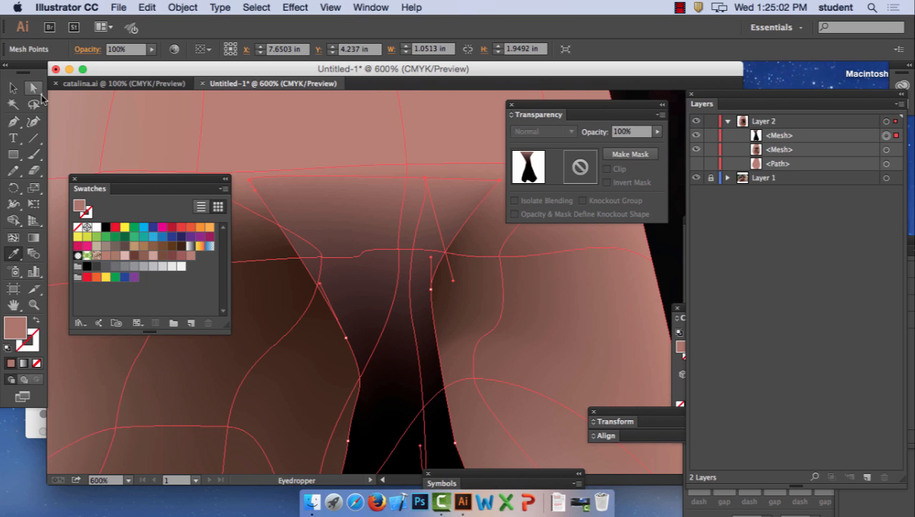
{"action": "left_click", "coordinate": [13, 88]}
{"action": "left_click", "coordinate": [424, 143]}
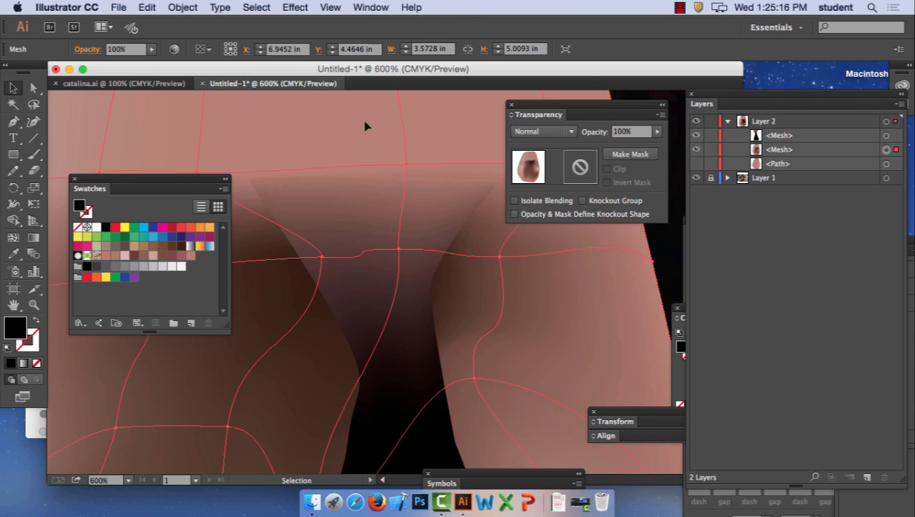
{"action": "left_click", "coordinate": [427, 179]}
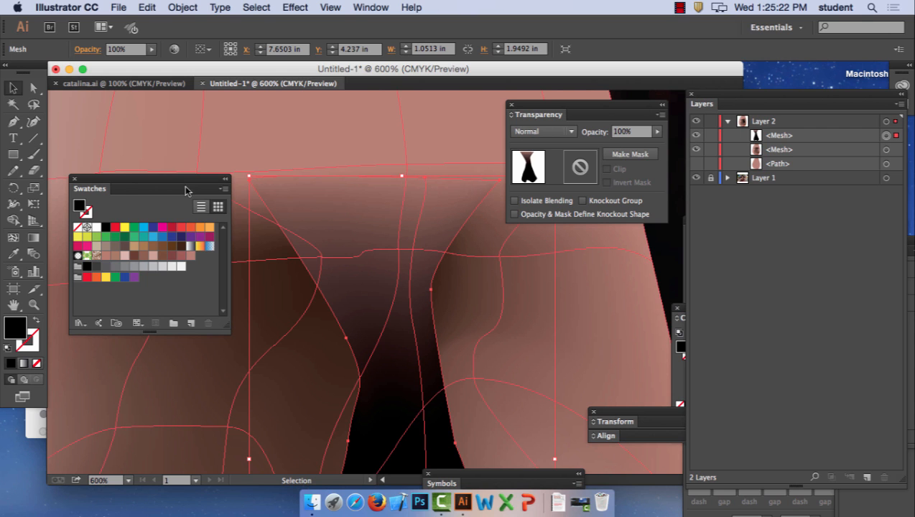
{"action": "left_click", "coordinate": [34, 87]}
{"action": "left_click", "coordinate": [456, 179]}
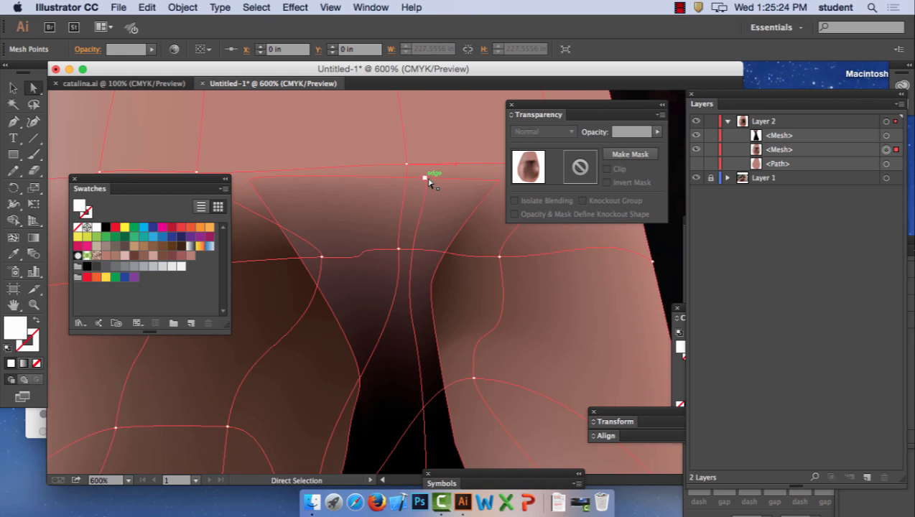
{"action": "left_click", "coordinate": [427, 178]}
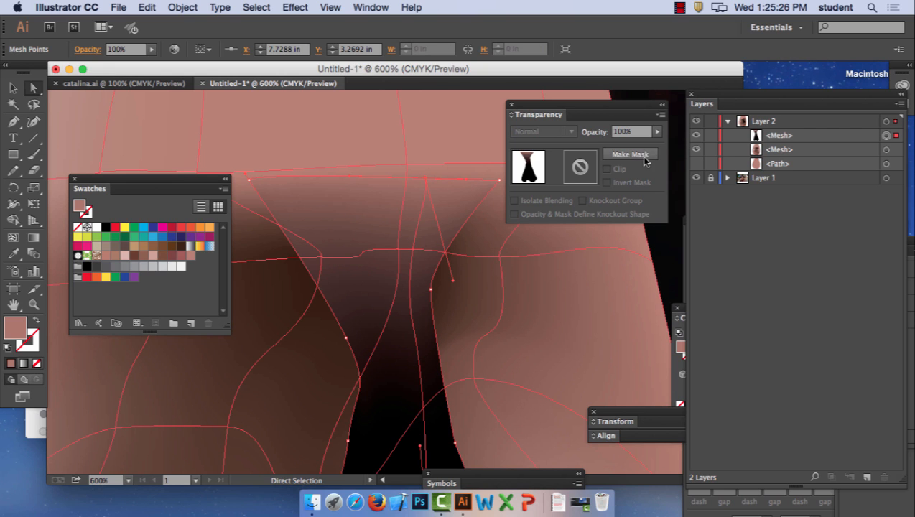
{"action": "left_click", "coordinate": [657, 131]}
{"action": "left_click_drag", "start_coordinate": [659, 147], "coordinate": [620, 147]}
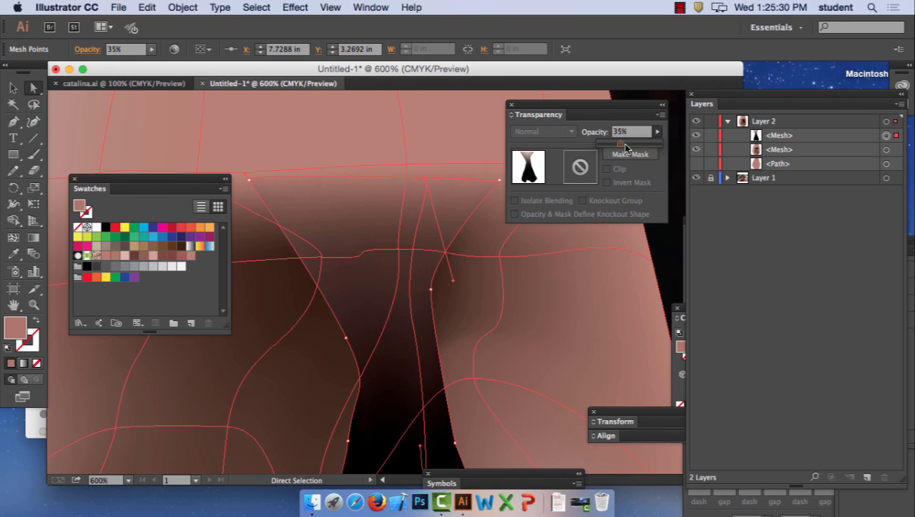
{"action": "left_click_drag", "start_coordinate": [624, 149], "coordinate": [631, 149]}
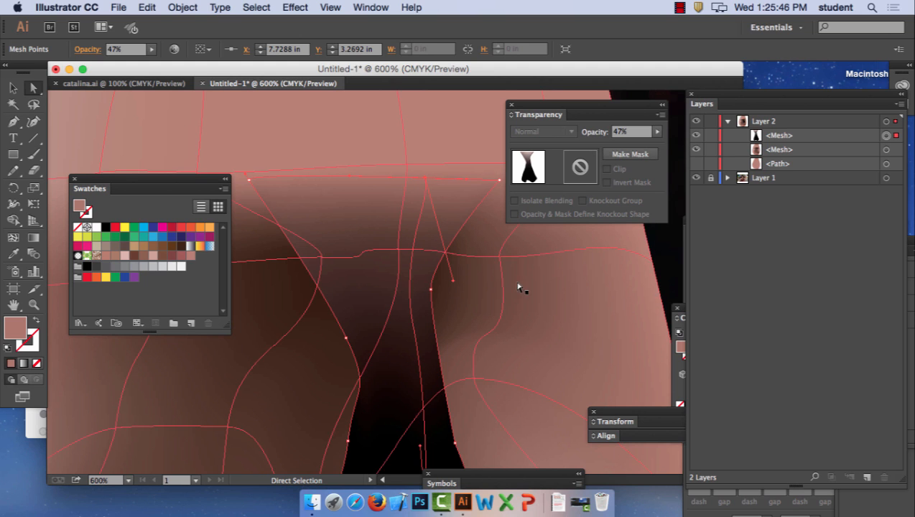
Try to colour the upper anchor on the nose's left edge with the dark brown sampled from the adjacent face shadow
{"action": "scroll", "coordinate": [469, 347], "scroll_direction": "down", "scroll_amount": 5}
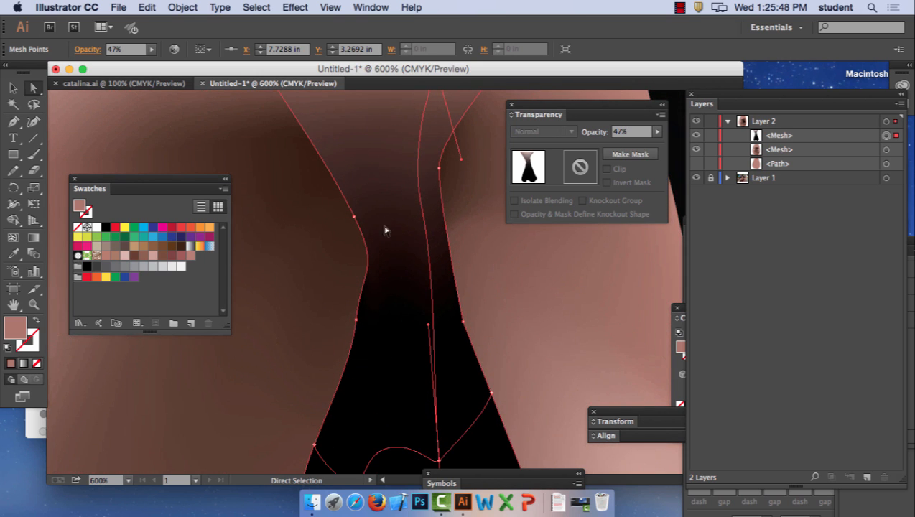
{"action": "left_click", "coordinate": [355, 216]}
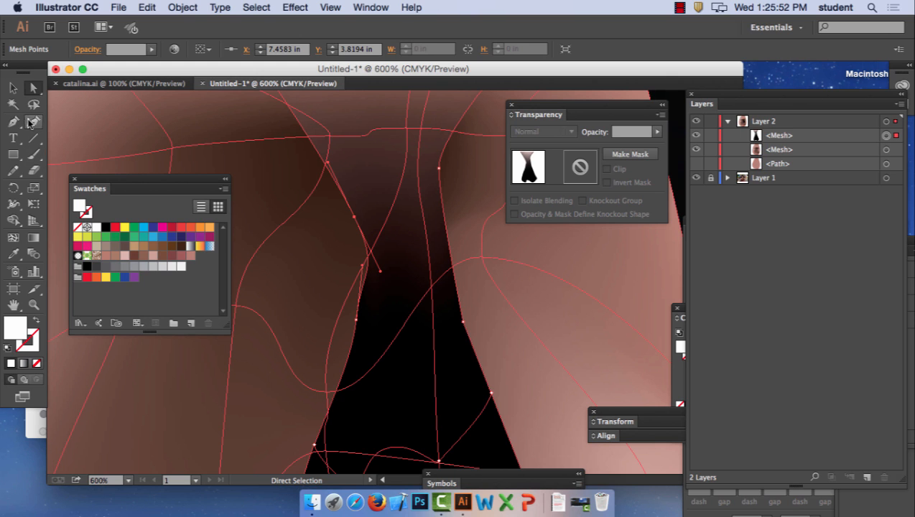
{"action": "left_click", "coordinate": [13, 256]}
{"action": "left_click", "coordinate": [371, 267]}
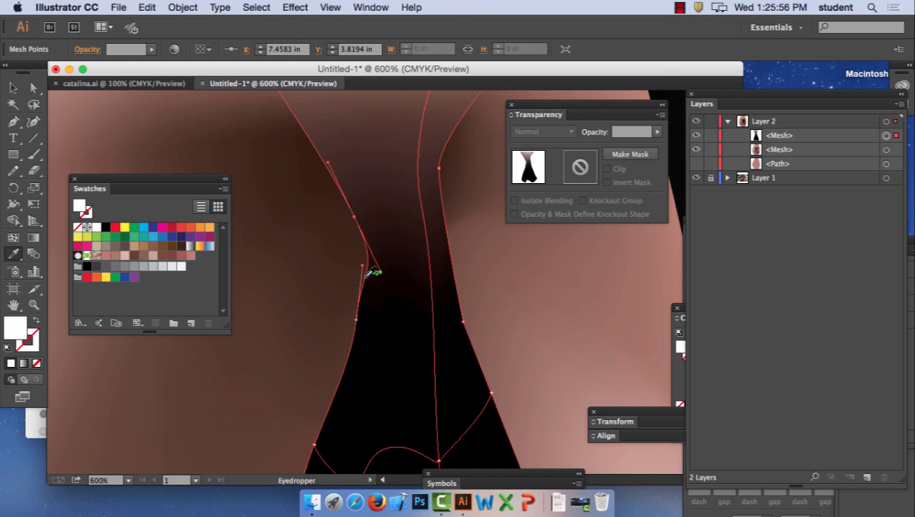
{"action": "left_click", "coordinate": [353, 214]}
{"action": "left_click", "coordinate": [353, 215]}
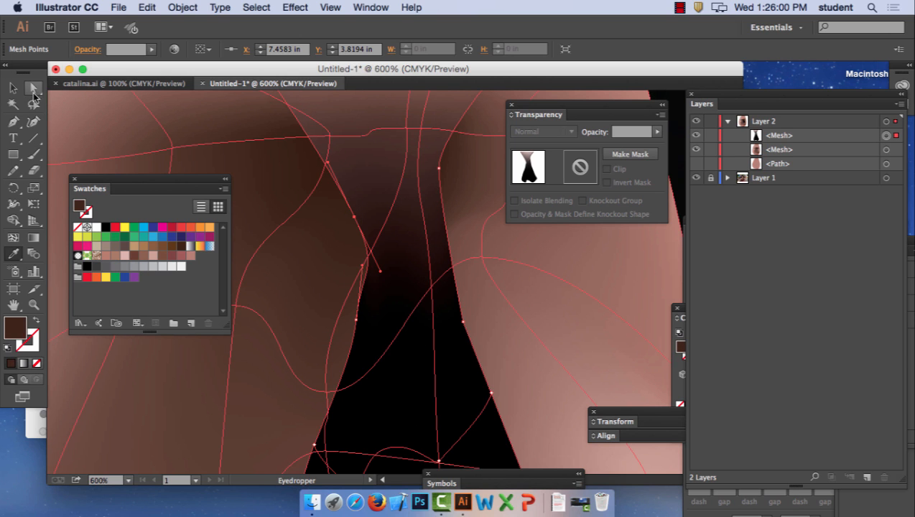
Try to colour the next anchor down the nose's left edge with the brown sampled right beside it
{"action": "left_click", "coordinate": [33, 88]}
{"action": "left_click", "coordinate": [358, 321]}
{"action": "left_click", "coordinate": [358, 321]}
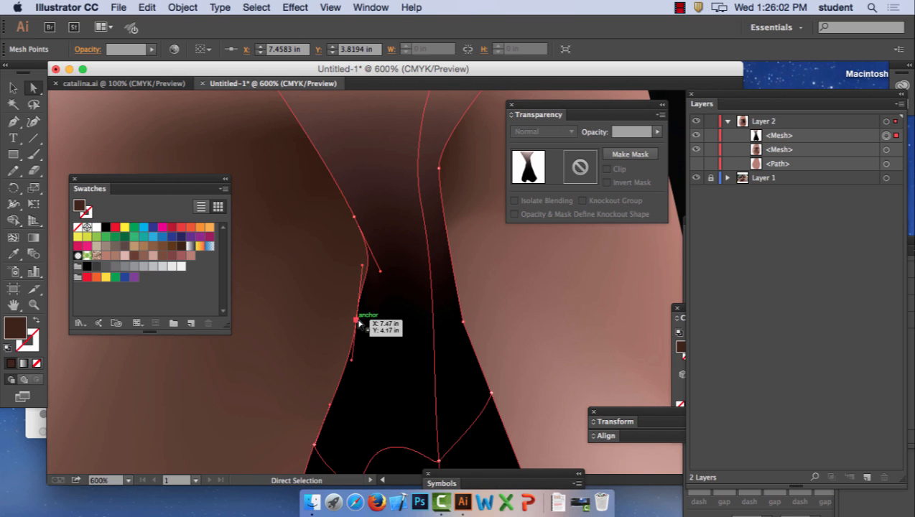
{"action": "left_click", "coordinate": [13, 254]}
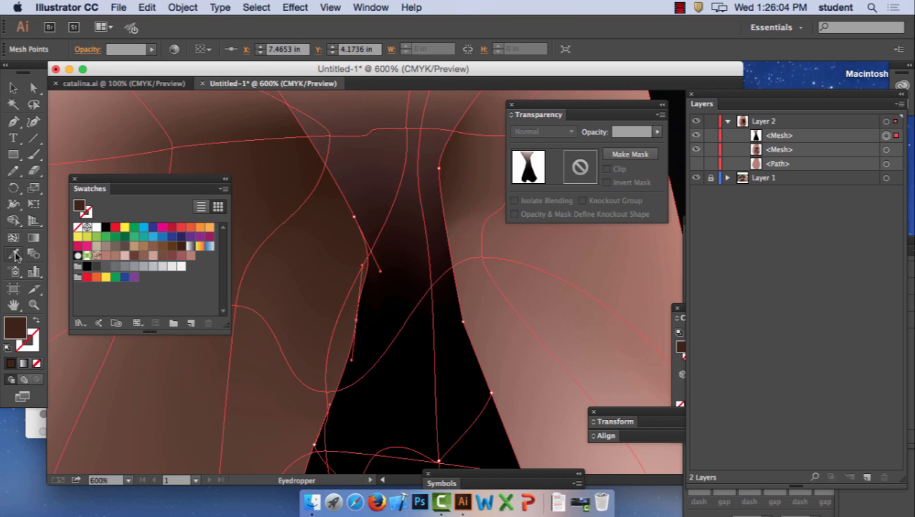
{"action": "left_click", "coordinate": [354, 319]}
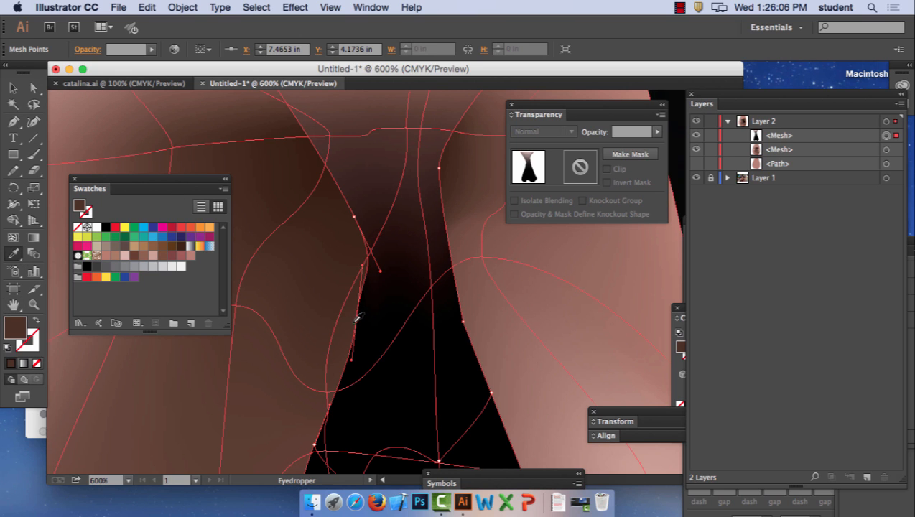
{"action": "left_click", "coordinate": [357, 319]}
{"action": "left_click", "coordinate": [351, 312]}
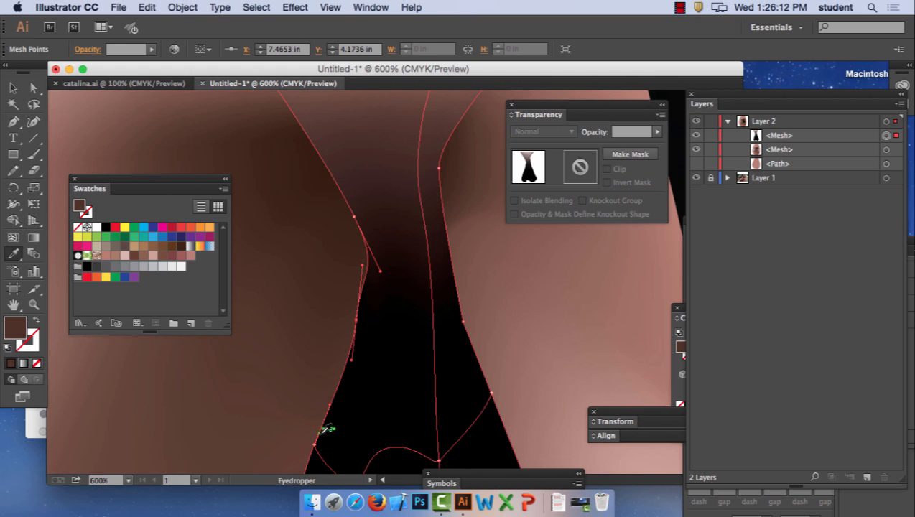
Select the mesh point low on the nose's left edge and colour it with the brown sampled from the face beside it
{"action": "left_click", "coordinate": [32, 88]}
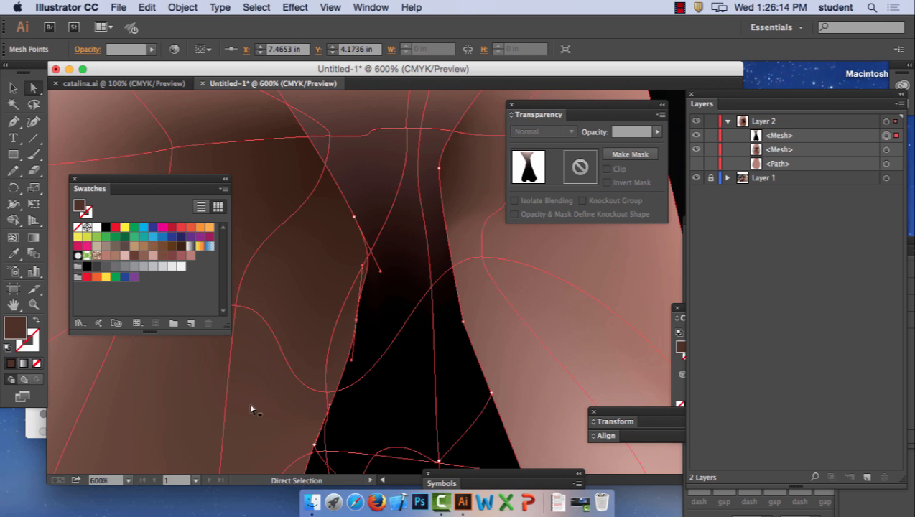
{"action": "left_click", "coordinate": [314, 447]}
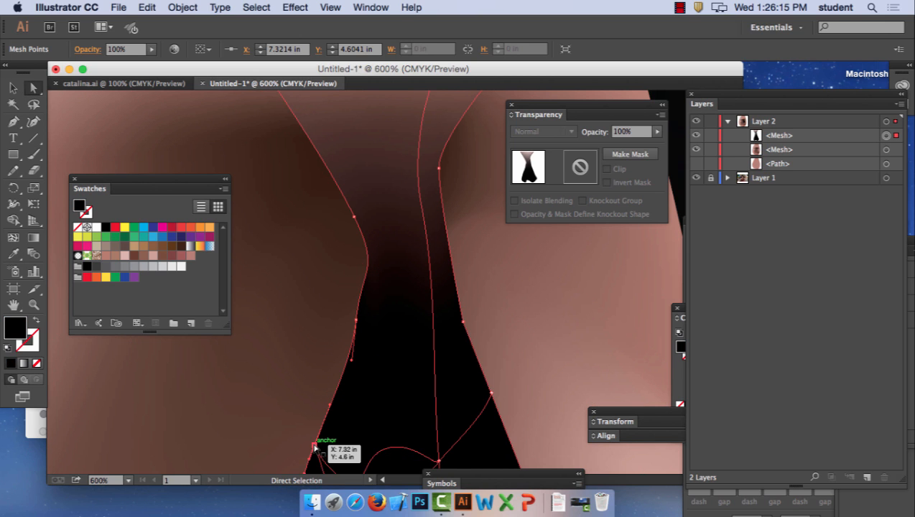
{"action": "left_click", "coordinate": [13, 254]}
{"action": "left_click", "coordinate": [315, 430]}
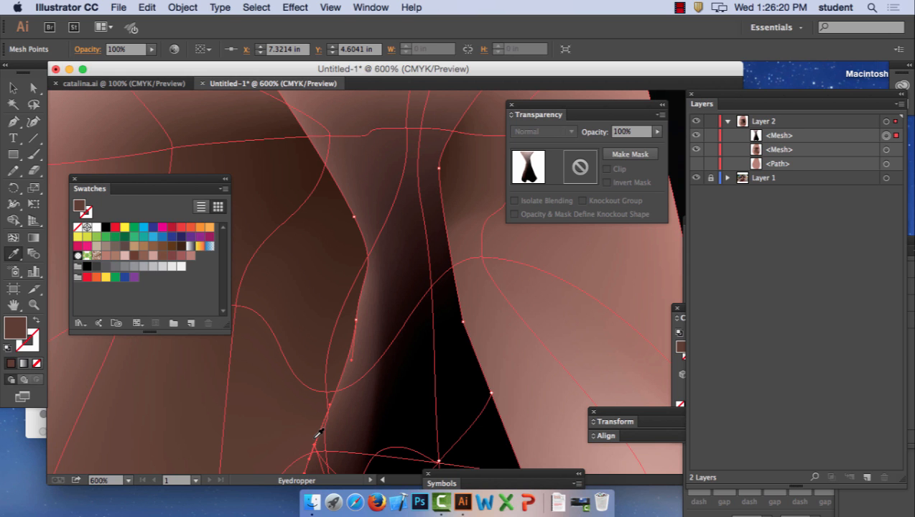
Select the mesh point on the nose's right edge and colour it with the lighter brown skin tone sampled just outside the edge
{"action": "left_click", "coordinate": [34, 88]}
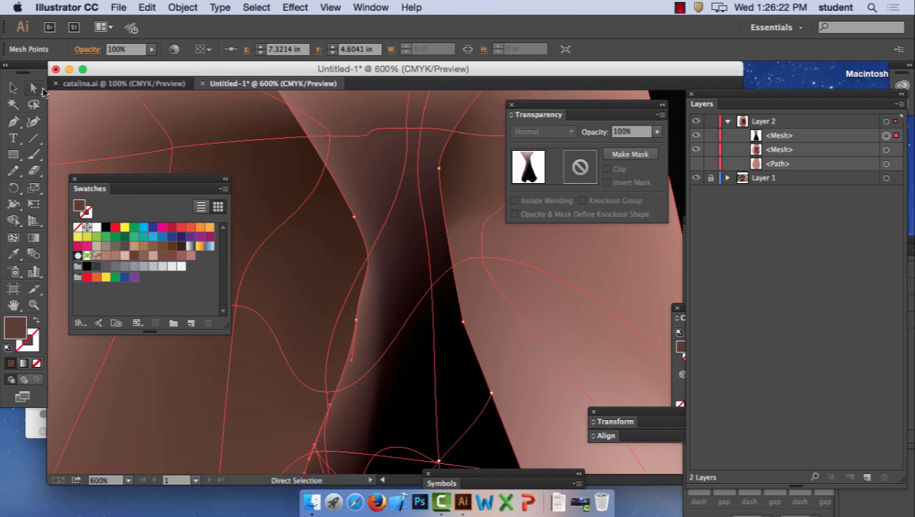
{"action": "left_click_drag", "start_coordinate": [534, 385], "coordinate": [458, 277]}
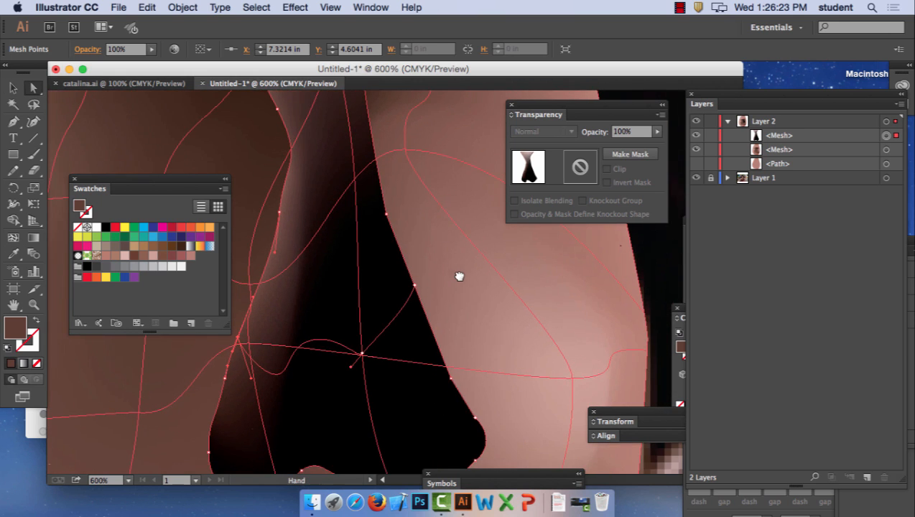
{"action": "left_click", "coordinate": [415, 287]}
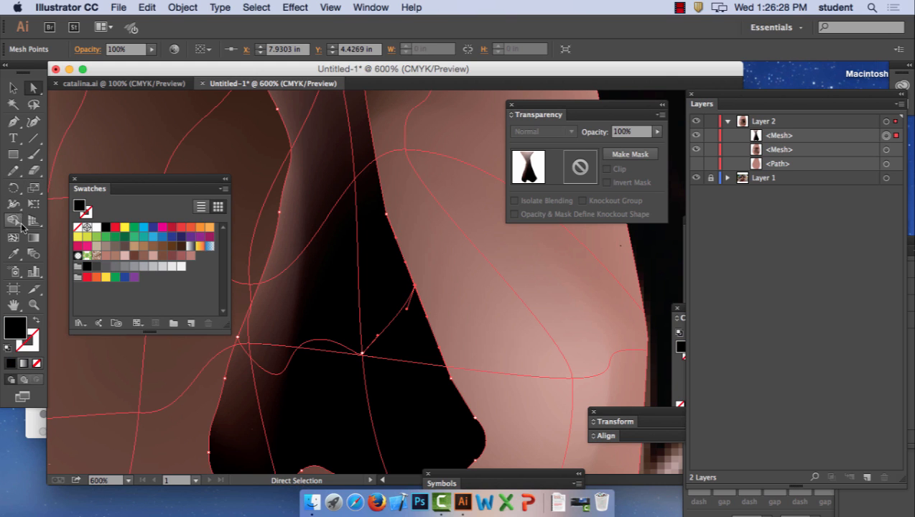
{"action": "left_click", "coordinate": [13, 253]}
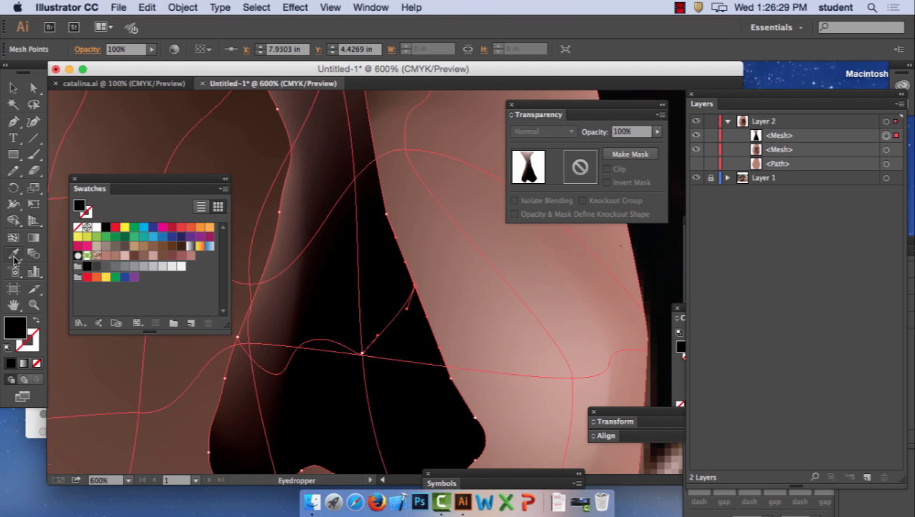
{"action": "left_click", "coordinate": [425, 279]}
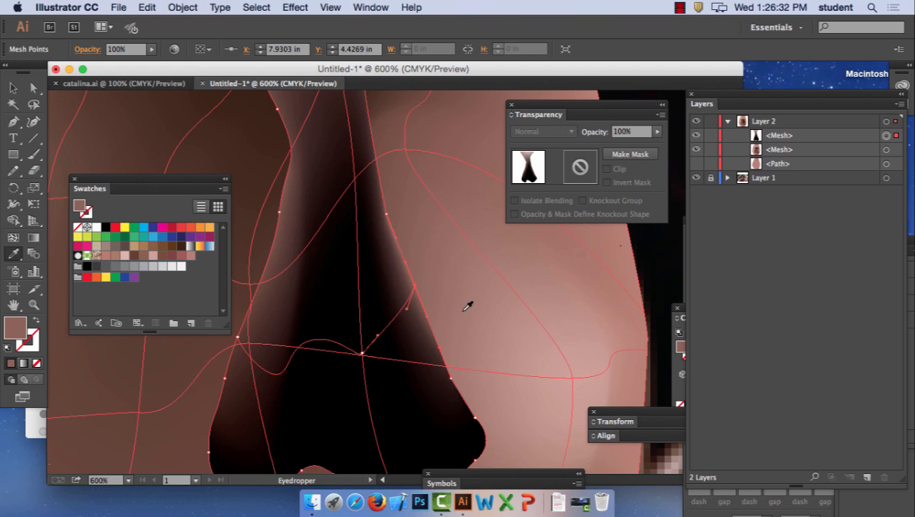
Select the nose mesh's interior point and colour it with the medium reddish skin-tone swatch
{"action": "scroll", "coordinate": [482, 341], "scroll_direction": "down", "scroll_amount": 3}
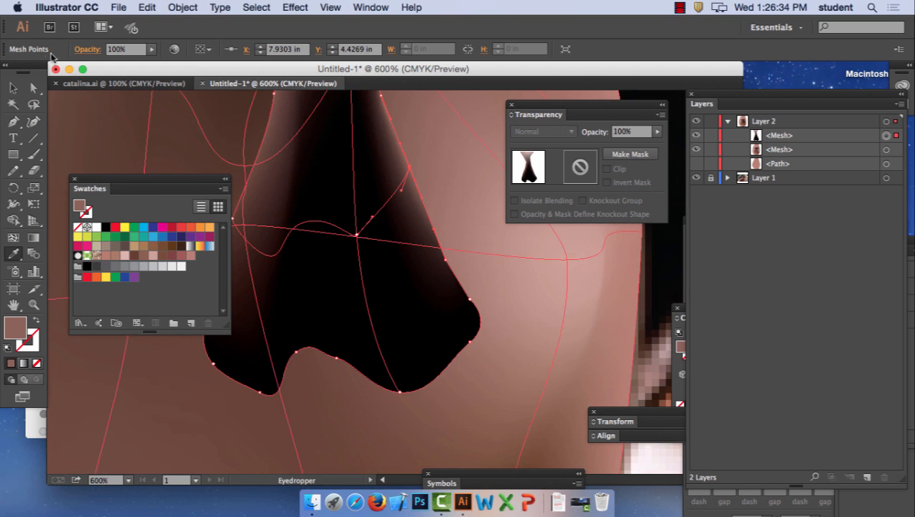
{"action": "left_click", "coordinate": [34, 88]}
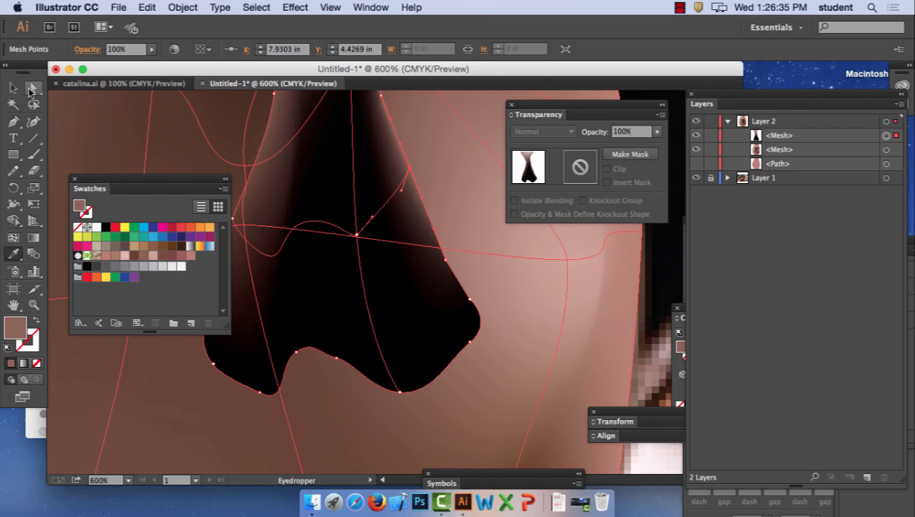
{"action": "left_click", "coordinate": [357, 235]}
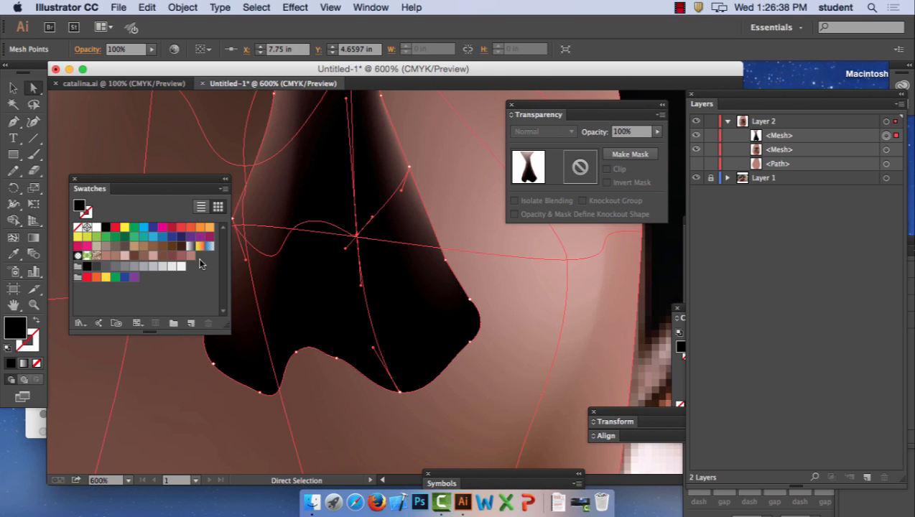
{"action": "left_click", "coordinate": [153, 256]}
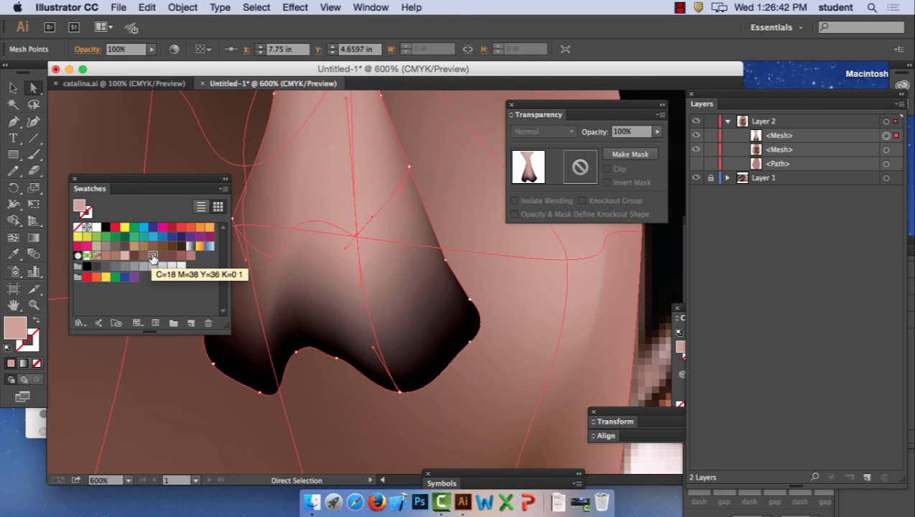
{"action": "left_click", "coordinate": [107, 256]}
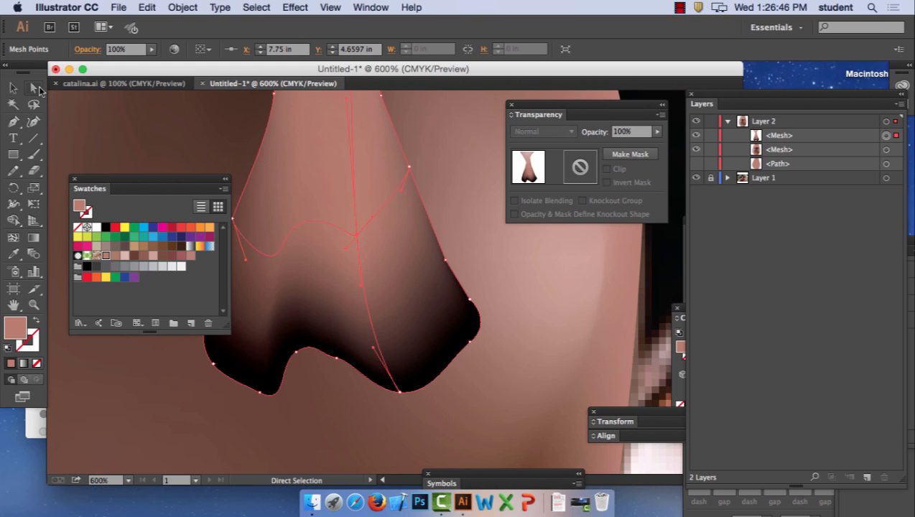
Select the mesh point at the nose's lower left corner and colour it with the reddish brown sampled just below the edge
{"action": "left_click", "coordinate": [215, 365]}
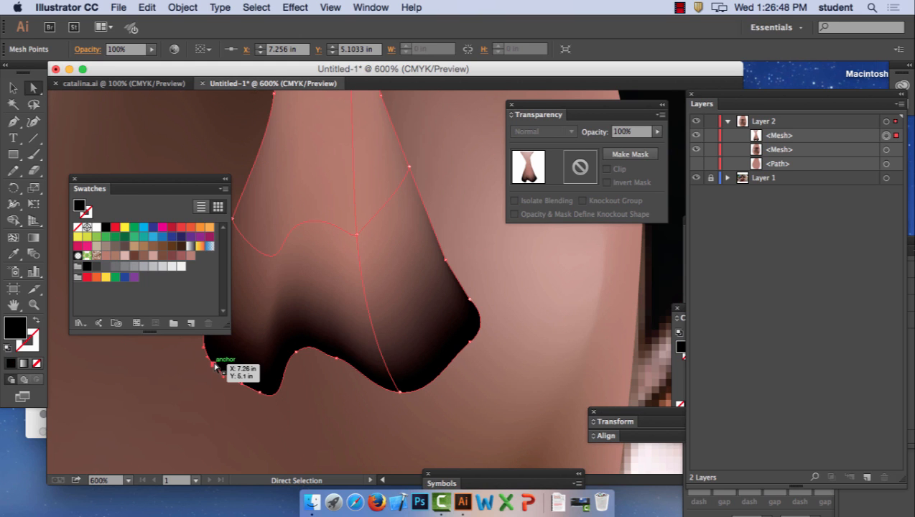
{"action": "left_click", "coordinate": [14, 253]}
{"action": "left_click", "coordinate": [235, 388]}
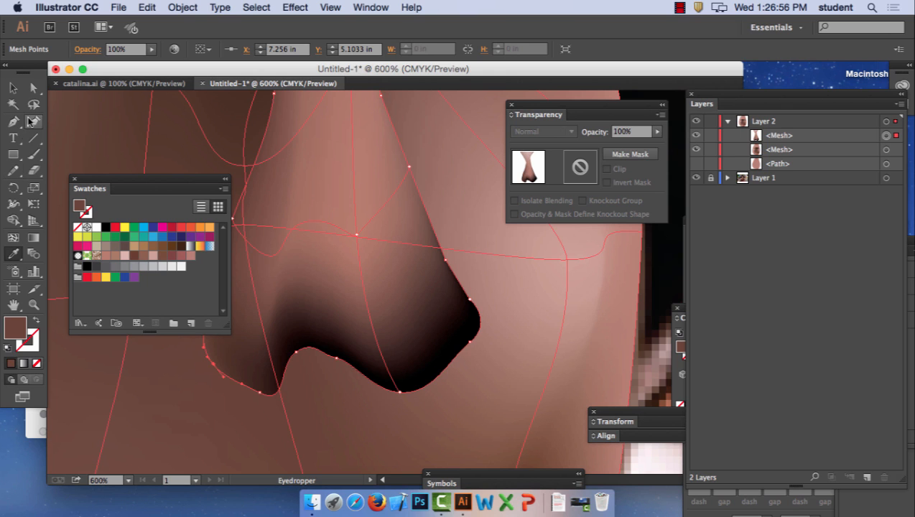
Select the mesh point where the central mesh line meets the nose's bottom edge and colour it with the brown sampled there
{"action": "left_click", "coordinate": [34, 87]}
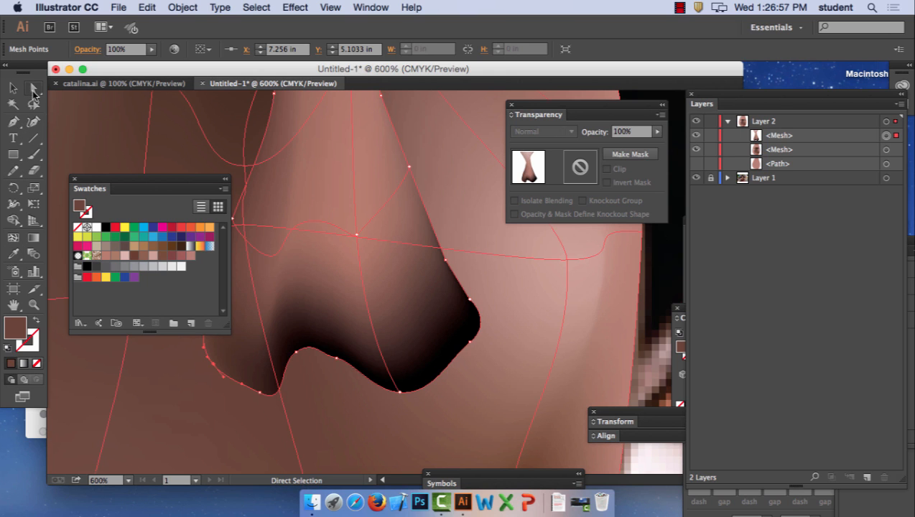
{"action": "left_click", "coordinate": [260, 393]}
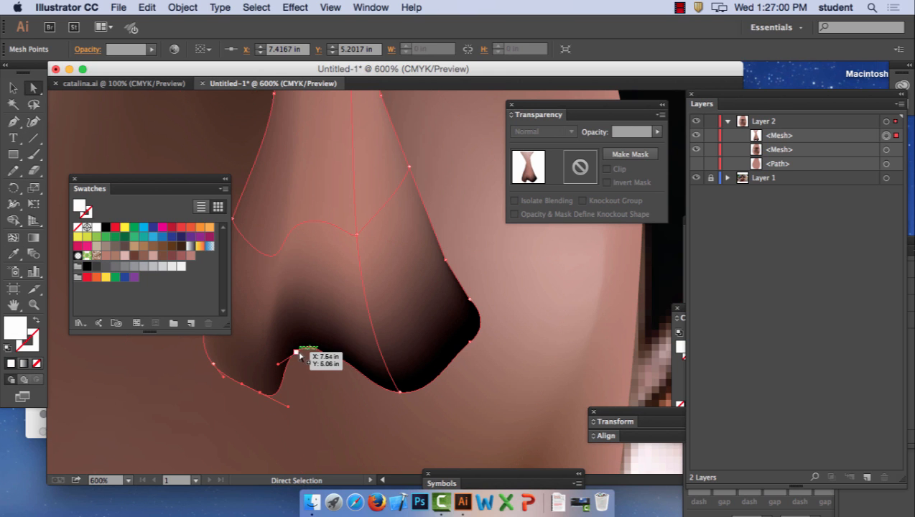
{"action": "left_click_drag", "start_coordinate": [298, 354], "coordinate": [343, 364]}
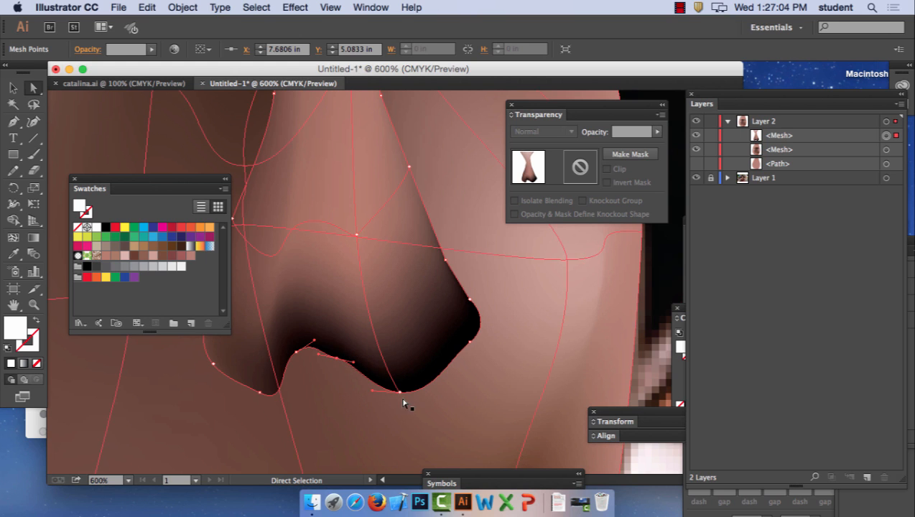
{"action": "left_click", "coordinate": [400, 392]}
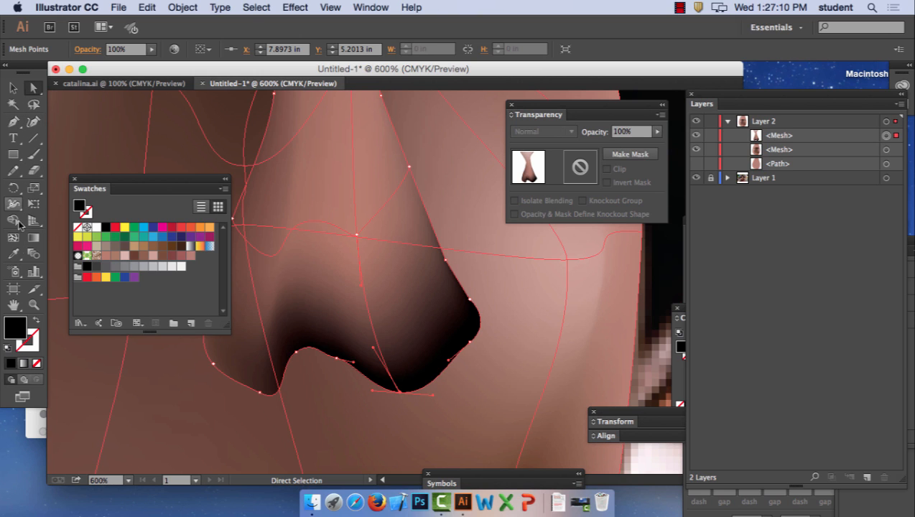
{"action": "left_click", "coordinate": [13, 255]}
{"action": "left_click", "coordinate": [402, 392]}
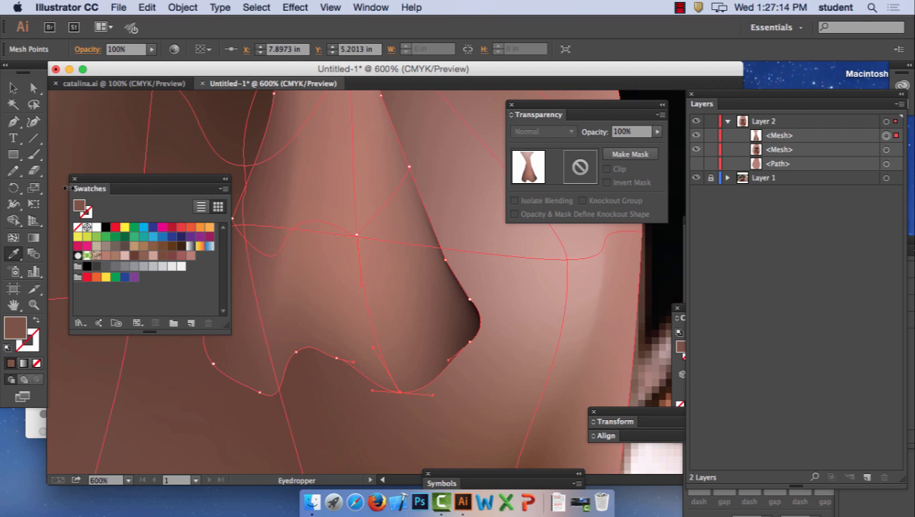
Select the mesh point above the nose's lower right corner and colour it with the skin tone sampled just outside the edge
{"action": "left_click", "coordinate": [33, 87]}
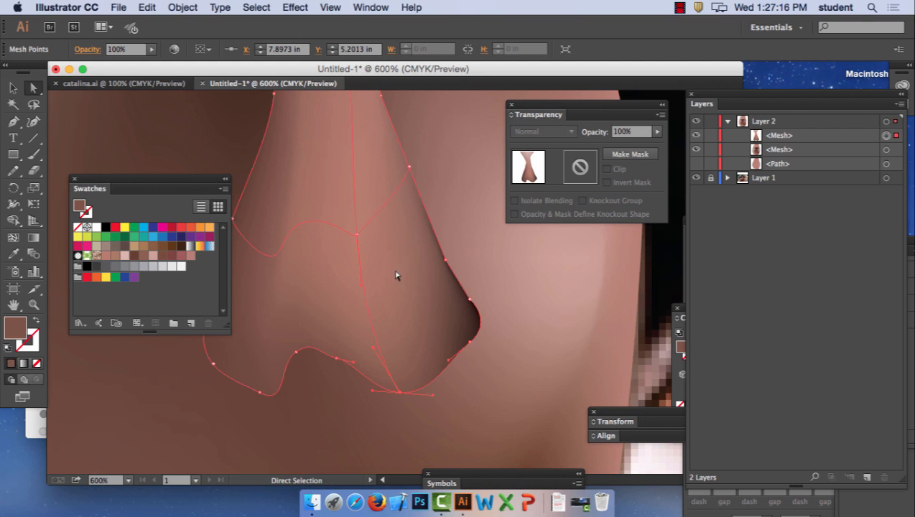
{"action": "left_click", "coordinate": [469, 342]}
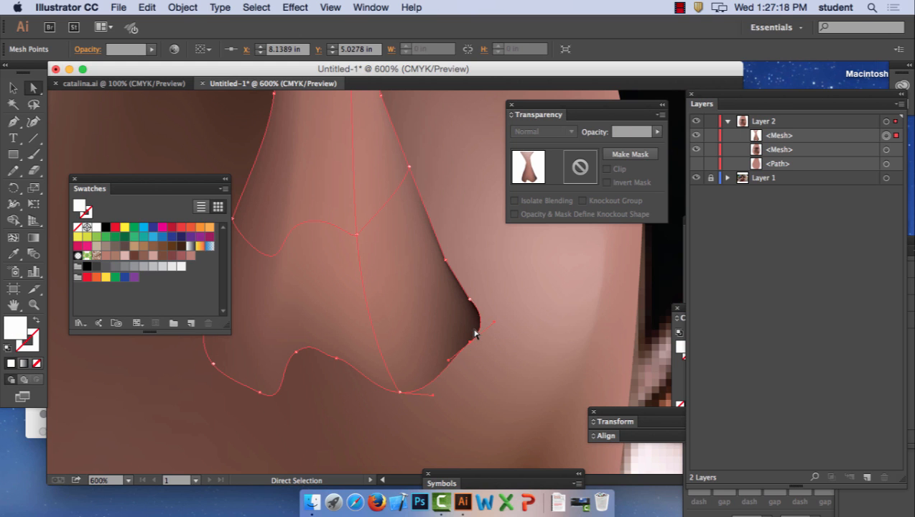
{"action": "left_click", "coordinate": [471, 305]}
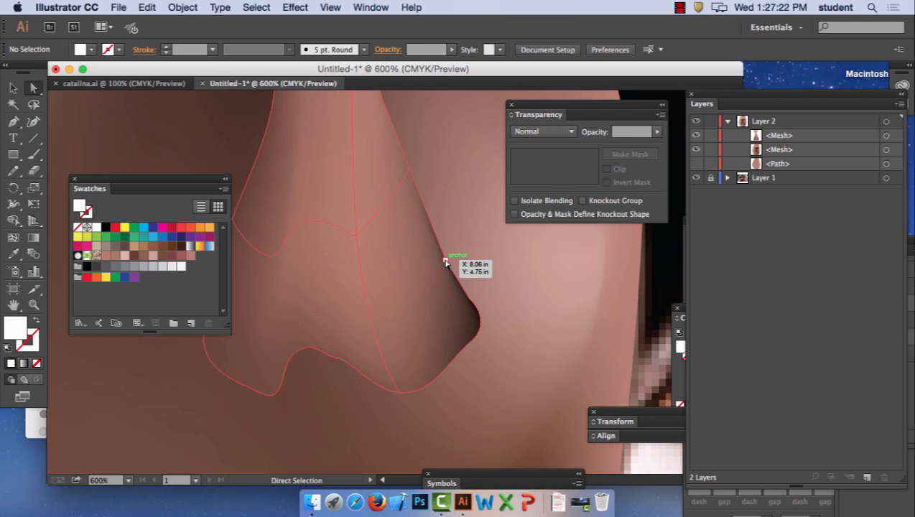
{"action": "left_click", "coordinate": [446, 264]}
{"action": "left_click", "coordinate": [471, 301]}
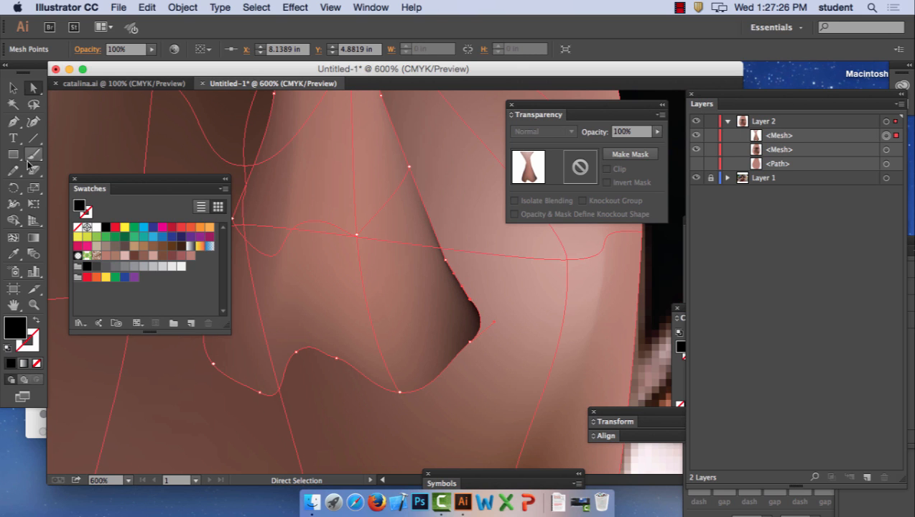
{"action": "left_click", "coordinate": [16, 252]}
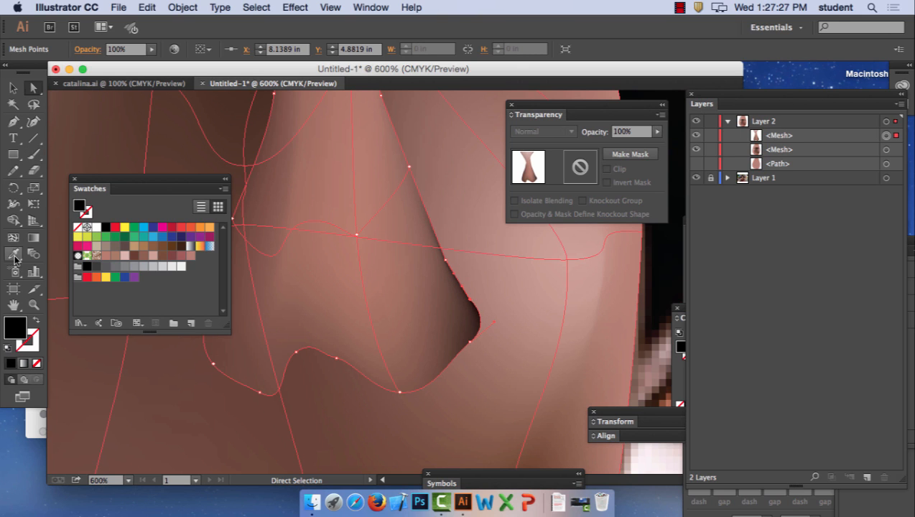
{"action": "left_click", "coordinate": [476, 295]}
{"action": "key", "text": "a"}
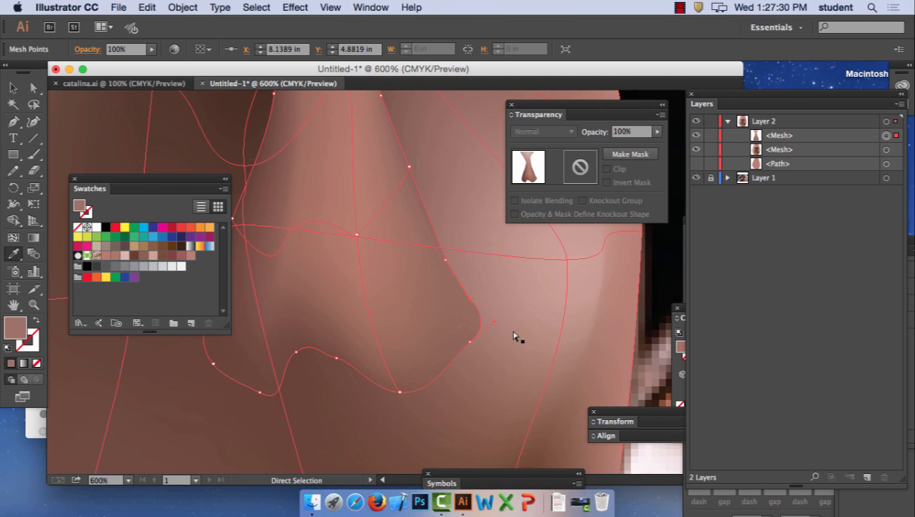
{"action": "key", "text": "super+minus"}
{"action": "key", "text": "super+minus"}
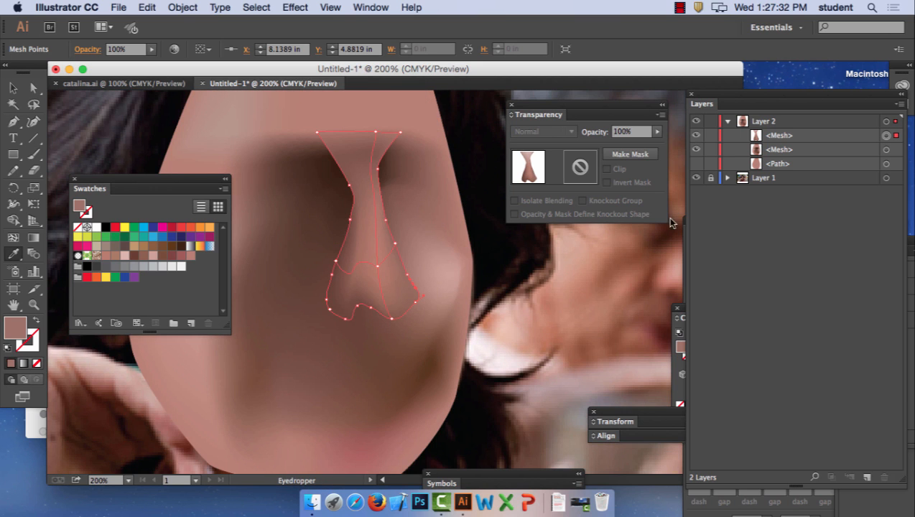
{"action": "key", "text": "a"}
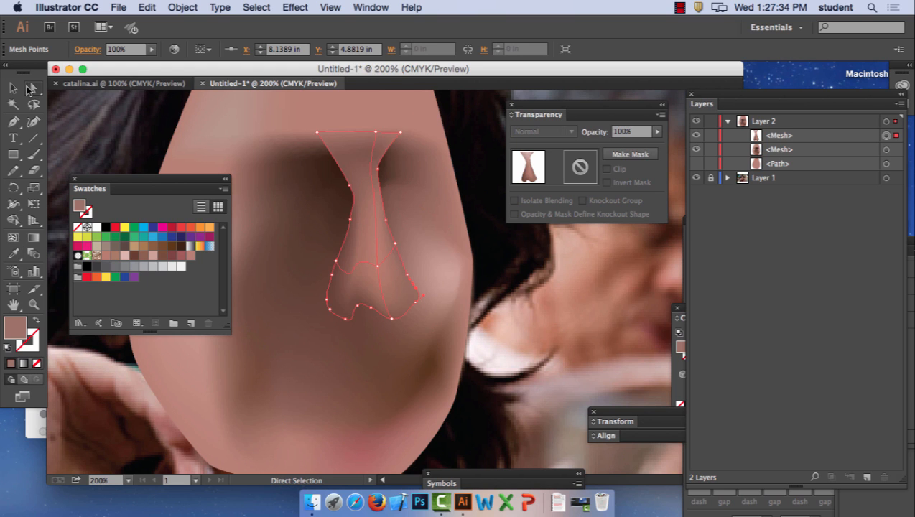
{"action": "left_click", "coordinate": [428, 214]}
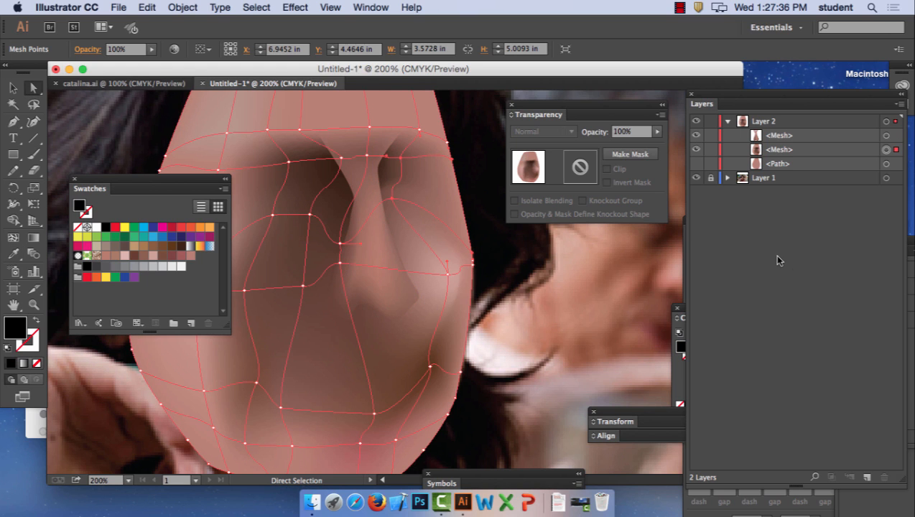
{"action": "left_click", "coordinate": [520, 290]}
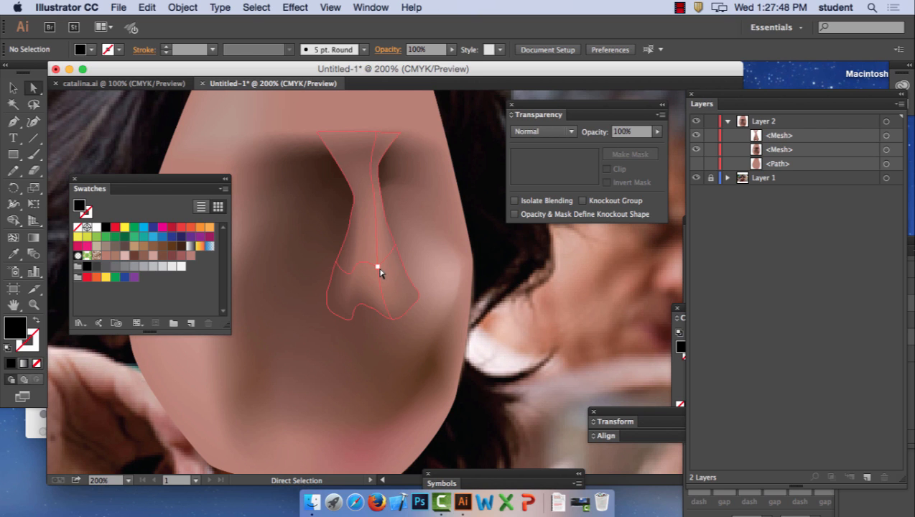
{"action": "left_click", "coordinate": [380, 269]}
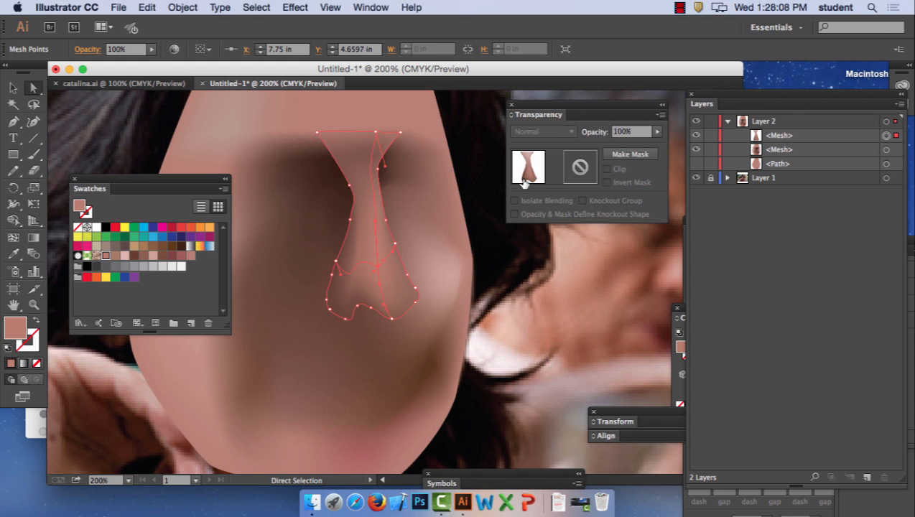
Select the whole nose mesh and start a Feather effect on it with the preview turned on
{"action": "left_click", "coordinate": [13, 88]}
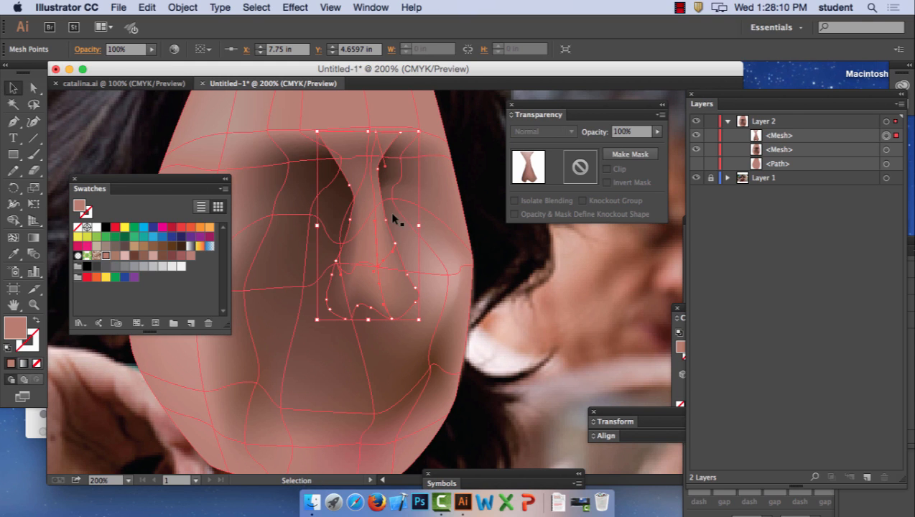
{"action": "left_click", "coordinate": [369, 207]}
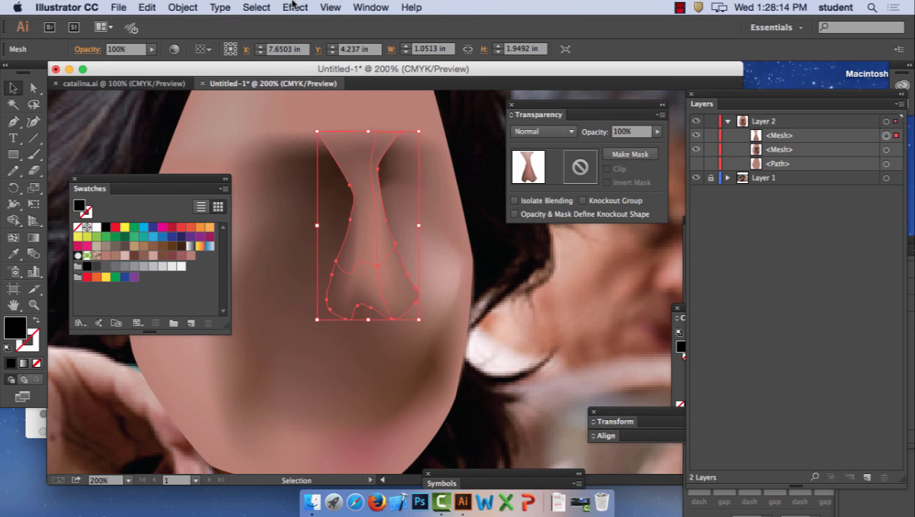
{"action": "left_click", "coordinate": [294, 6]}
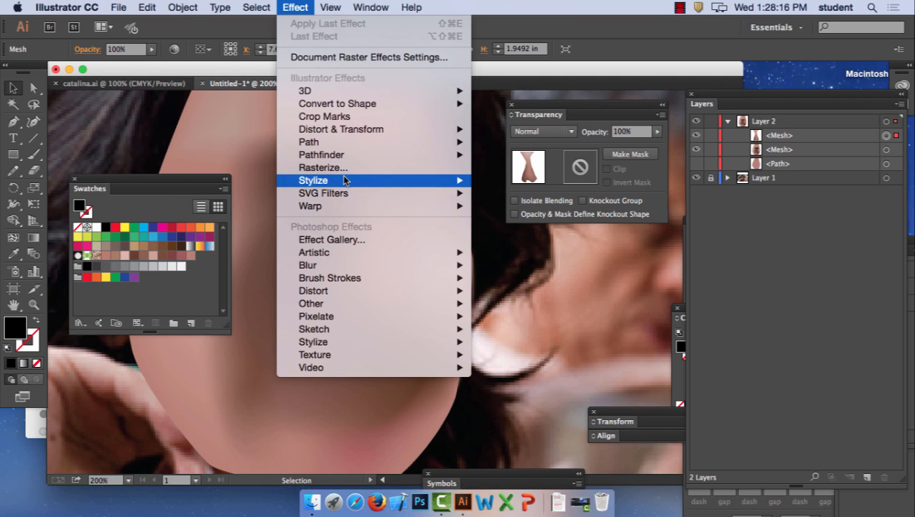
{"action": "mouse_move", "coordinate": [349, 179]}
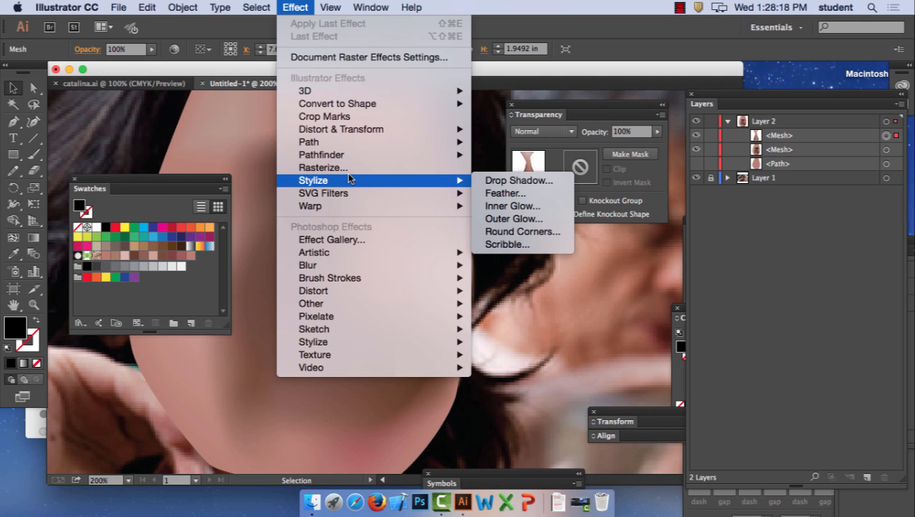
{"action": "left_click", "coordinate": [532, 194]}
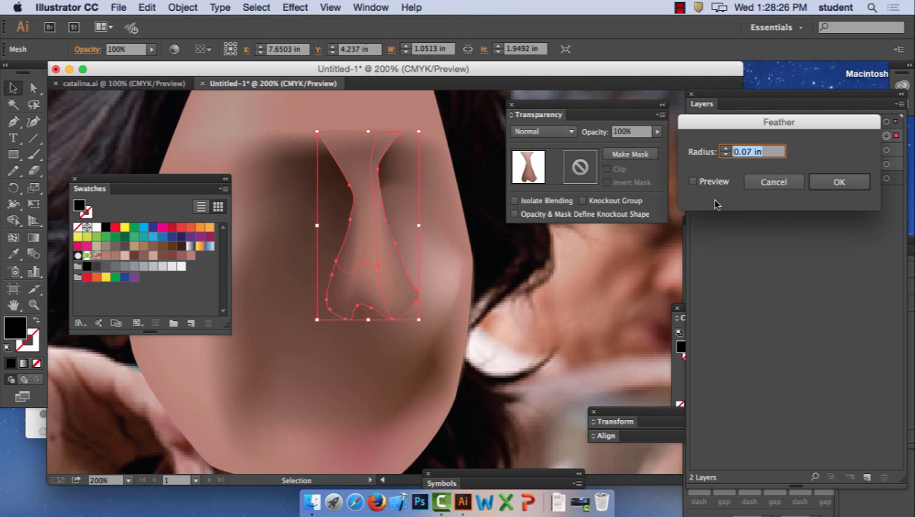
{"action": "left_click", "coordinate": [692, 182]}
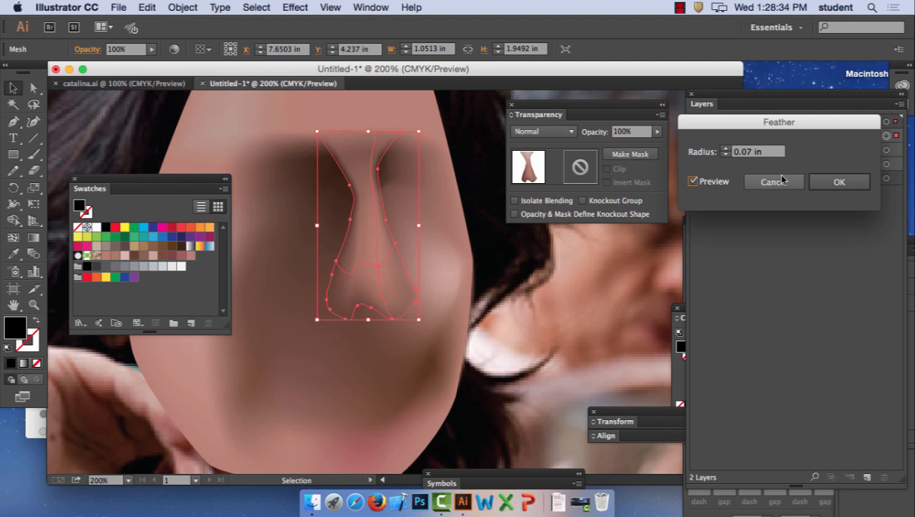
Try larger and smaller feather radii, set the radius to 0.1 in and apply the effect to the nose mesh
{"action": "left_click", "coordinate": [727, 149]}
{"action": "left_click", "coordinate": [728, 150]}
{"action": "left_click", "coordinate": [727, 149]}
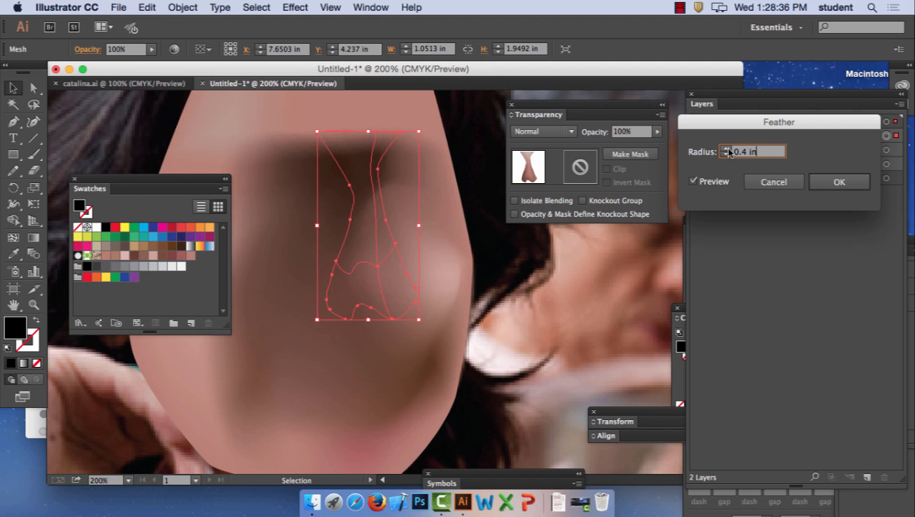
{"action": "left_click", "coordinate": [727, 154]}
{"action": "left_click", "coordinate": [727, 155]}
{"action": "left_click", "coordinate": [727, 155]}
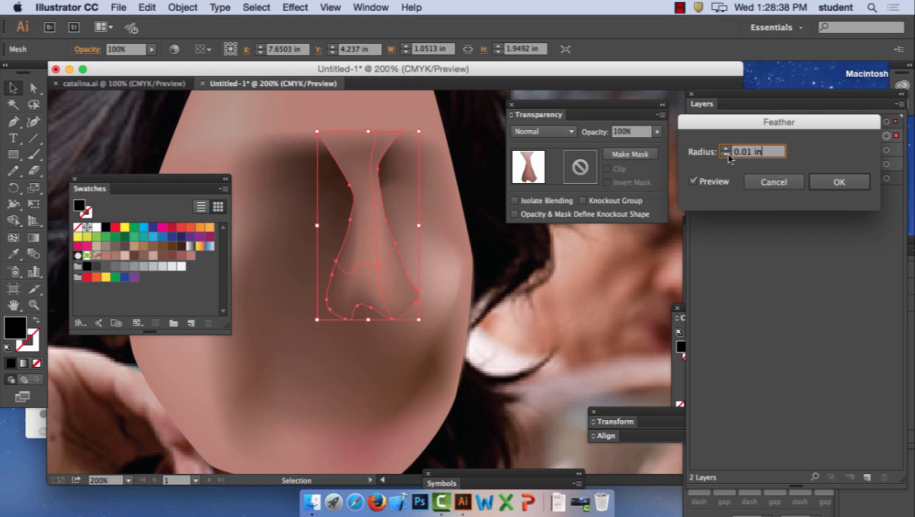
{"action": "left_click", "coordinate": [725, 147]}
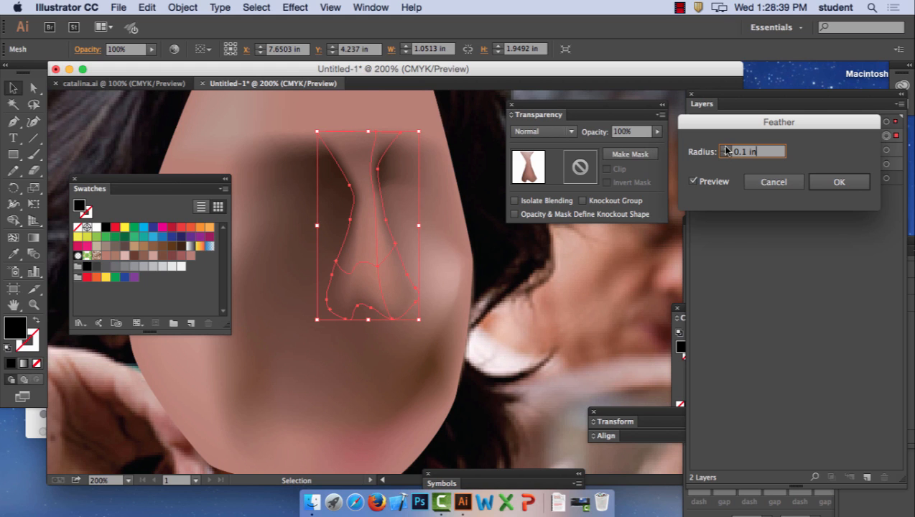
{"action": "left_click", "coordinate": [694, 182]}
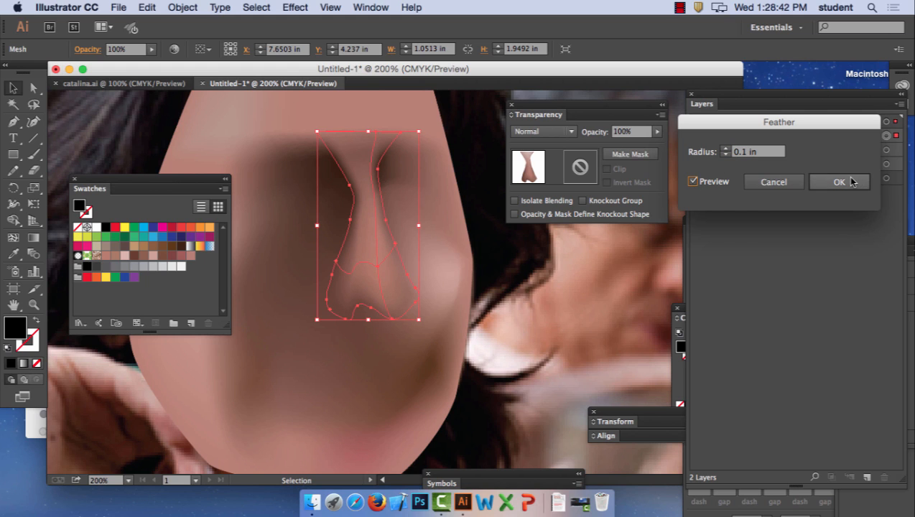
{"action": "key", "text": "Return"}
Examine up close how the feathered edges around the tip of the nose blend into the face
{"action": "key", "text": "a"}
{"action": "key", "text": "super+equal"}
{"action": "key", "text": "super+equal"}
{"action": "key", "text": "super+equal"}
{"action": "key", "text": "super+equal"}
{"action": "key", "text": "super+equal"}
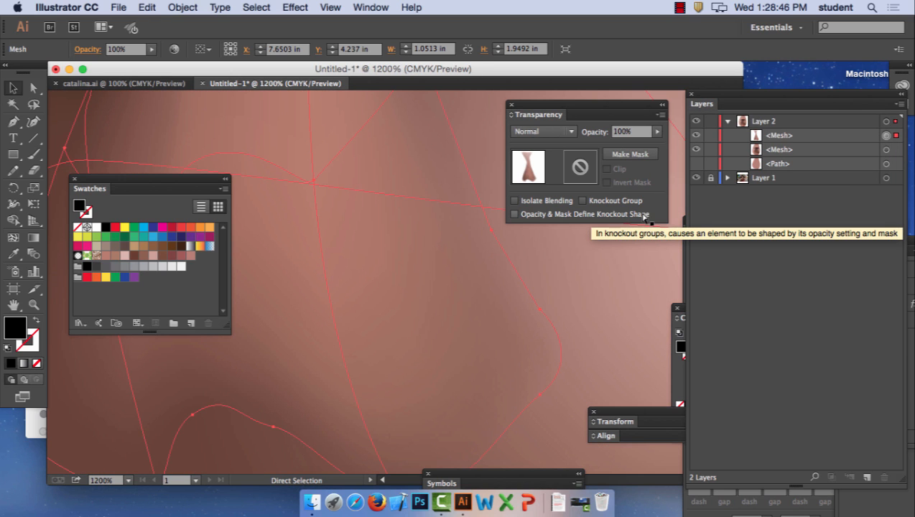
{"action": "key", "text": "super+minus"}
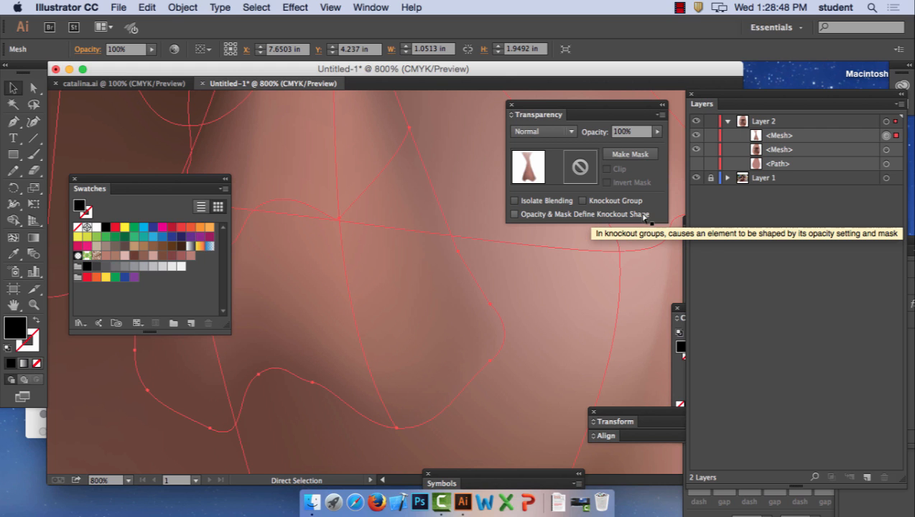
{"action": "key", "text": "v"}
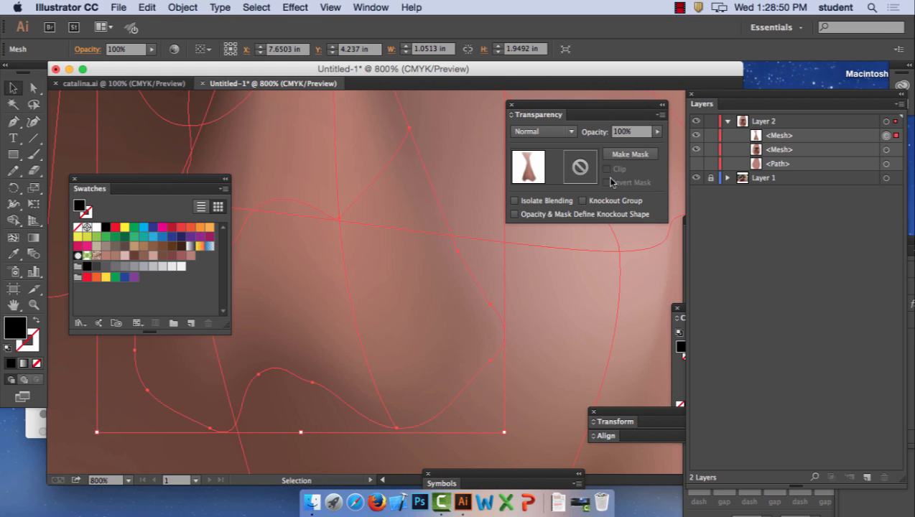
Undo and redo the feather twice to compare the nose's edges with and without the effect
{"action": "left_click", "coordinate": [146, 8]}
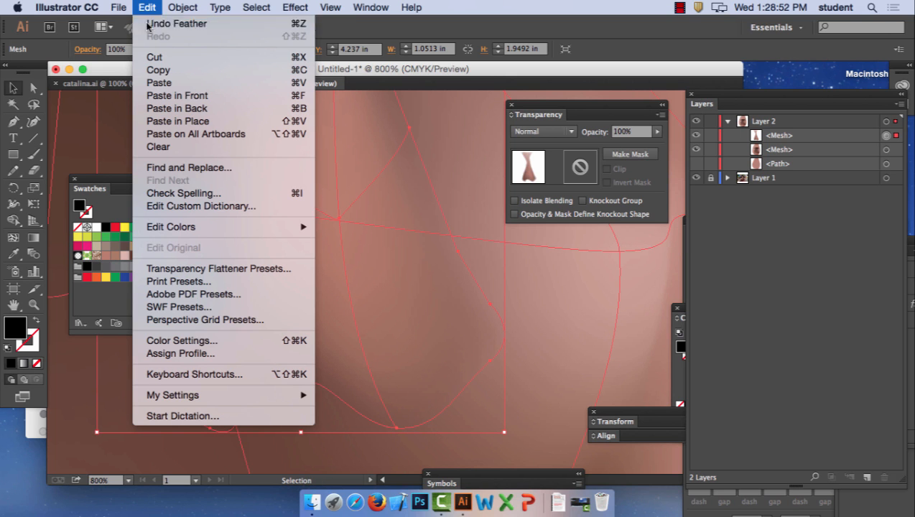
{"action": "left_click", "coordinate": [149, 26]}
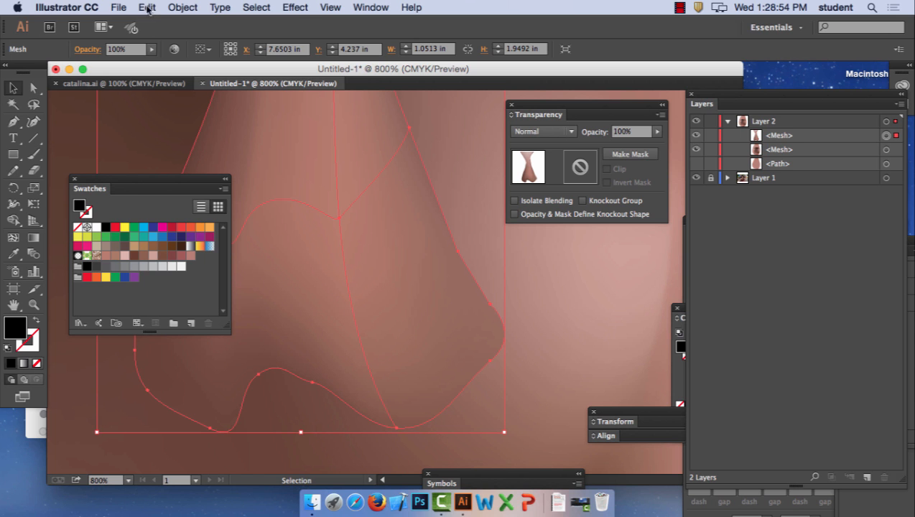
{"action": "left_click", "coordinate": [148, 7]}
{"action": "left_click", "coordinate": [148, 39]}
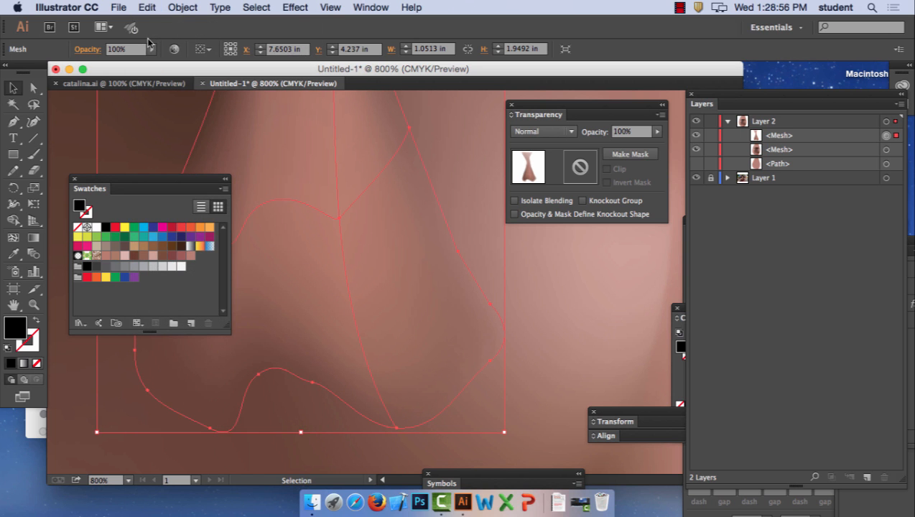
{"action": "left_click", "coordinate": [146, 7]}
{"action": "left_click", "coordinate": [151, 24]}
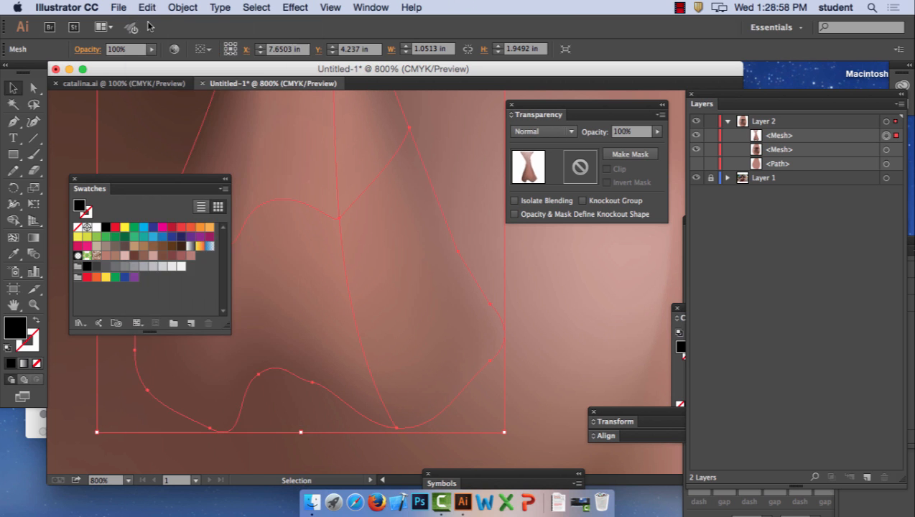
{"action": "left_click", "coordinate": [148, 7]}
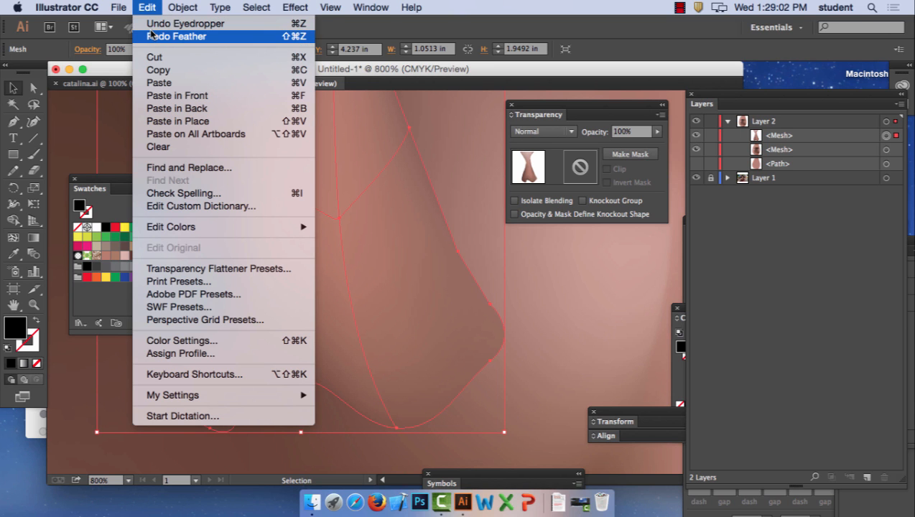
{"action": "left_click", "coordinate": [151, 35]}
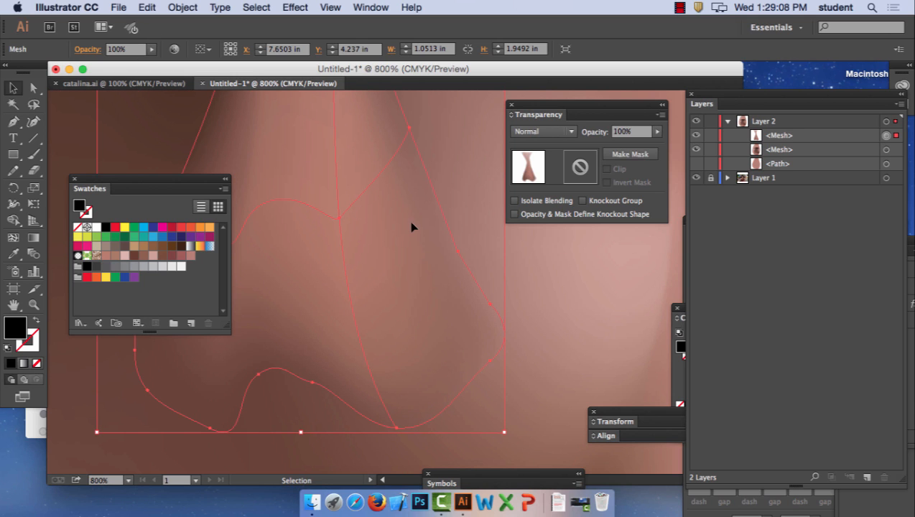
Select the nose mesh's interior point near the tip and lighten its fill to a paler pink with the Color Picker
{"action": "key", "text": "super+minus"}
{"action": "key", "text": "super+minus"}
{"action": "key", "text": "super+minus"}
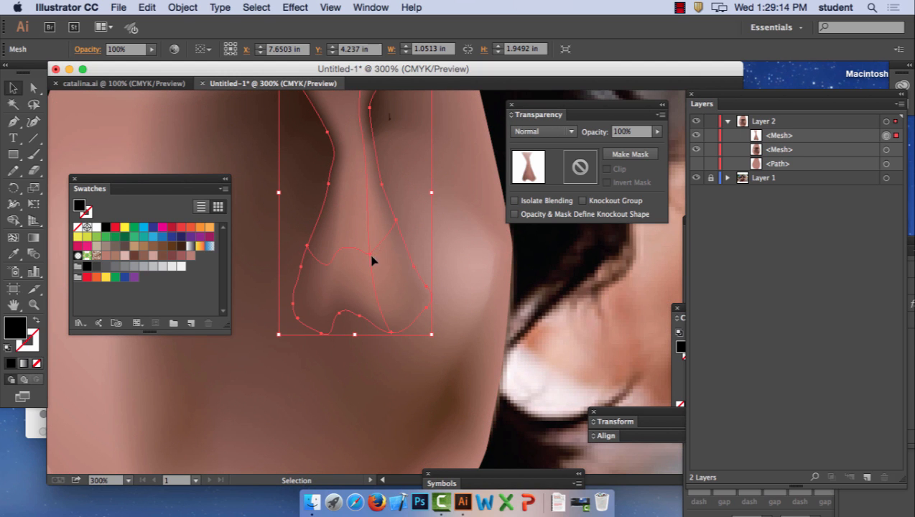
{"action": "key", "text": "a"}
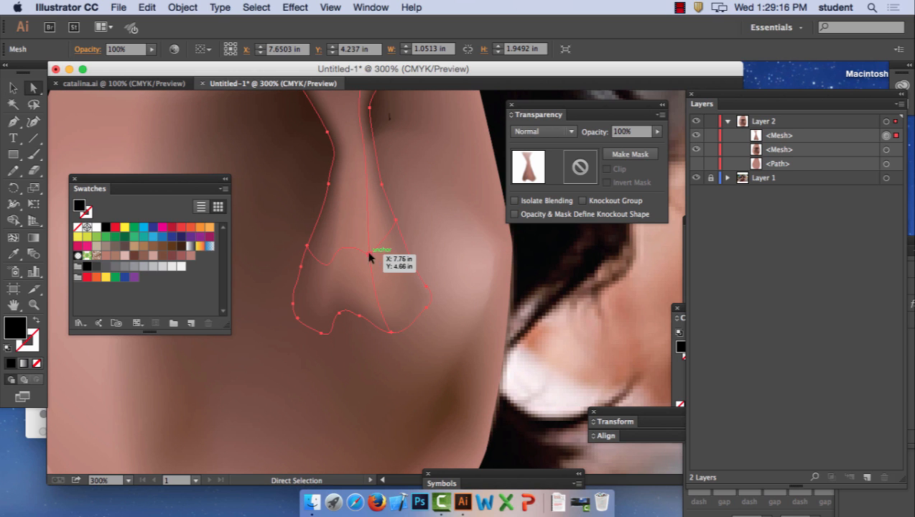
{"action": "left_click", "coordinate": [369, 254]}
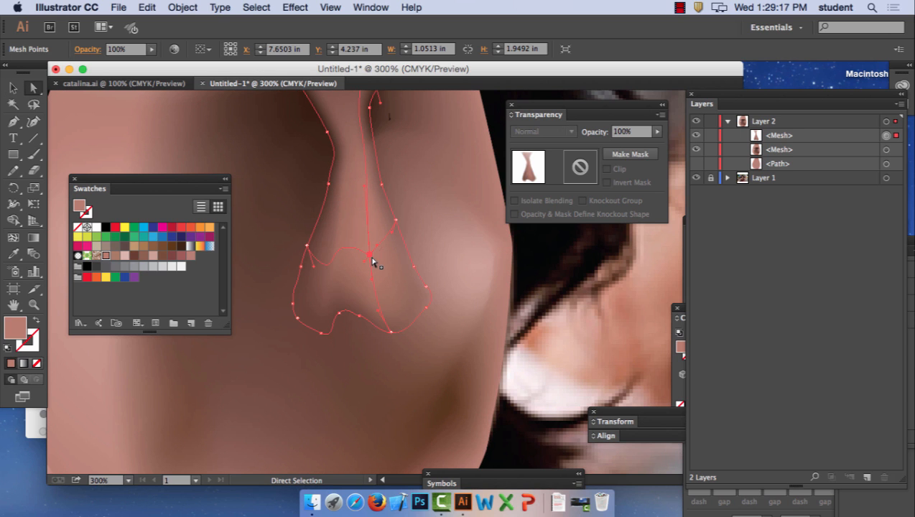
{"action": "double_click", "coordinate": [12, 327]}
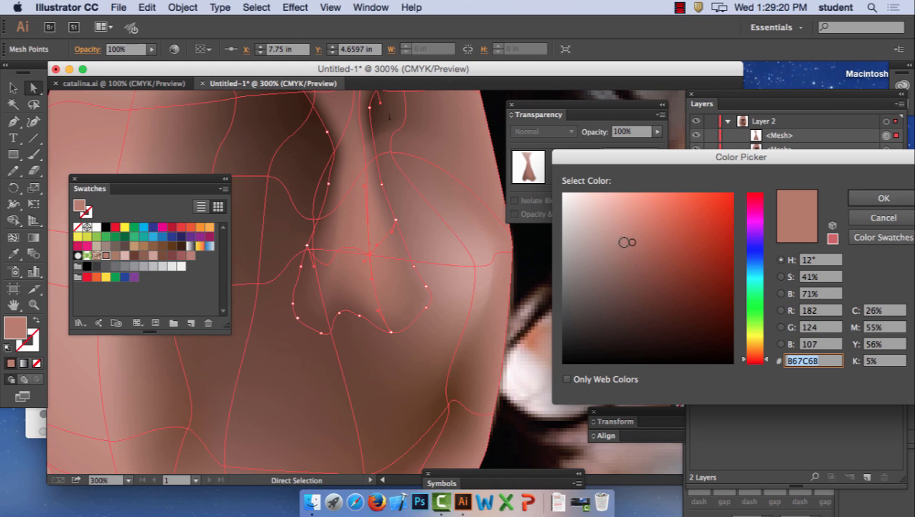
{"action": "left_click_drag", "start_coordinate": [625, 242], "coordinate": [615, 228]}
{"action": "left_click", "coordinate": [899, 202]}
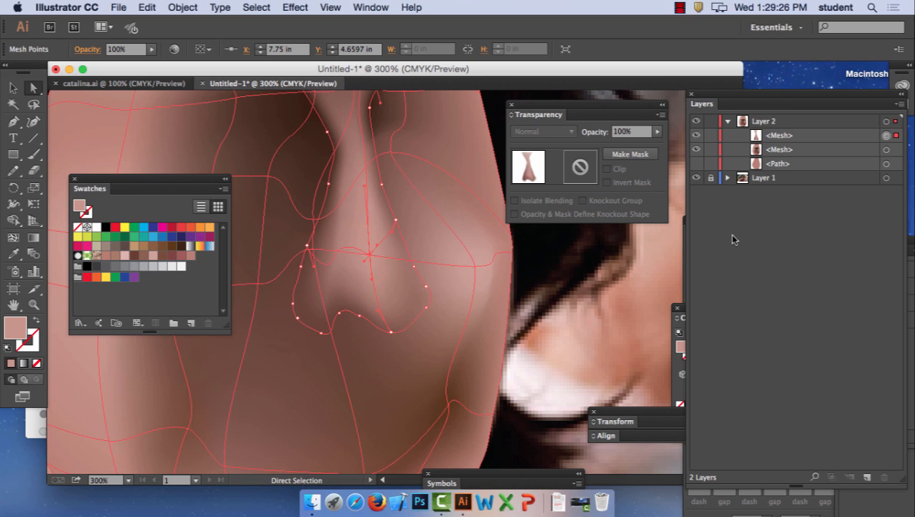
Hide the nose and face meshes to expose the photo, and accept Pencil tool options that fill new strokes
{"action": "left_click", "coordinate": [695, 135]}
{"action": "left_click", "coordinate": [696, 150]}
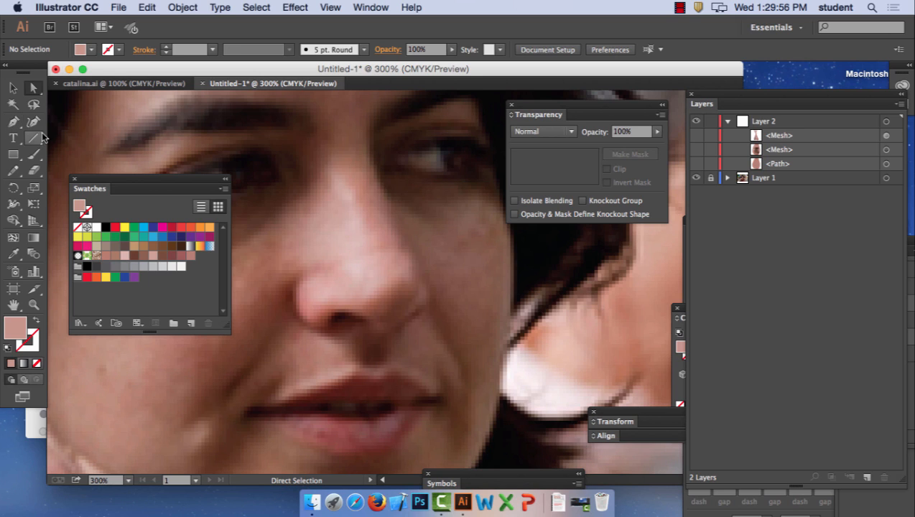
{"action": "left_click", "coordinate": [15, 171]}
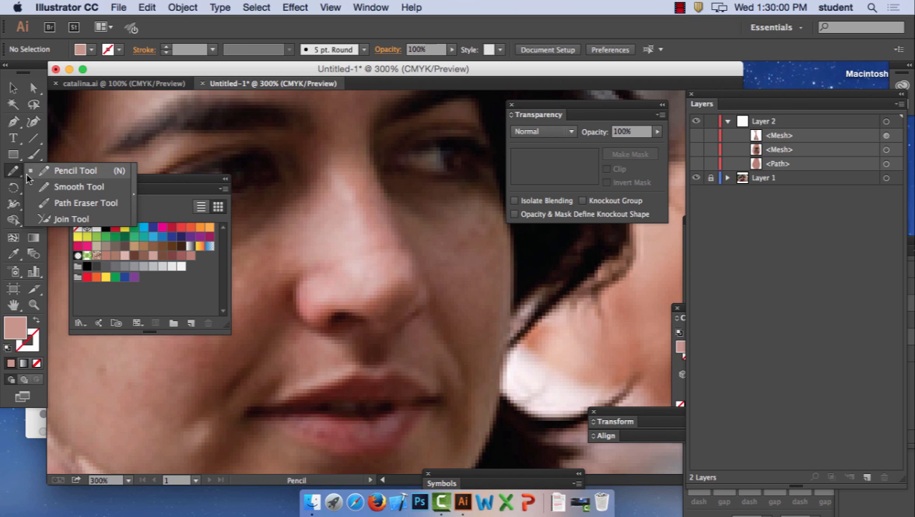
{"action": "double_click", "coordinate": [15, 171]}
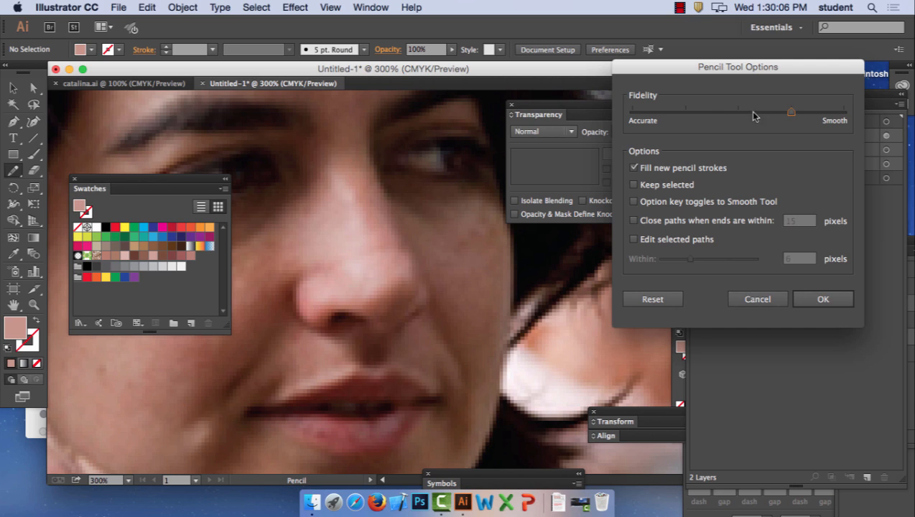
{"action": "left_click", "coordinate": [822, 297]}
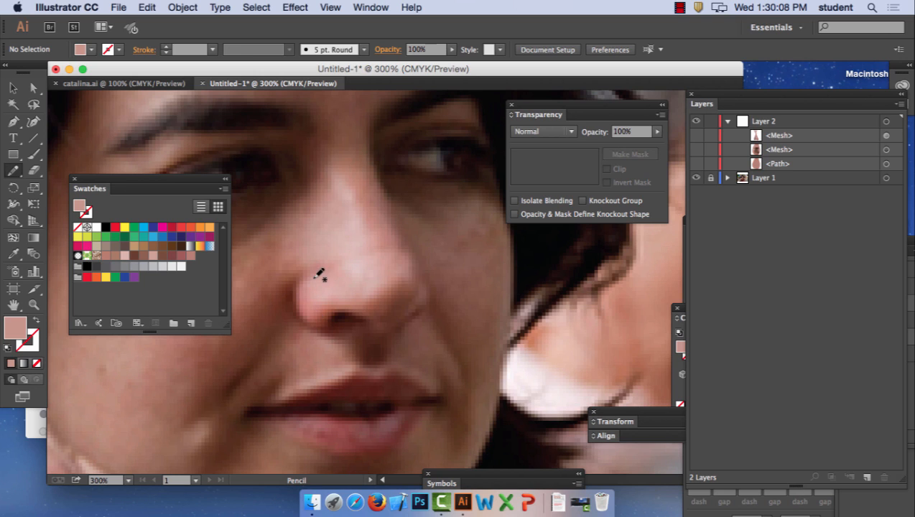
Draw filled Pencil shapes for the crescent beside the nose, the nostril and the shadow area under the nose
{"action": "mouse_move", "coordinate": [304, 266]}
{"action": "left_mouse_down"}
{"action": "mouse_move", "coordinate": [287, 306]}
{"action": "mouse_move", "coordinate": [313, 327]}
{"action": "mouse_move", "coordinate": [297, 311]}
{"action": "mouse_move", "coordinate": [309, 264]}
{"action": "left_mouse_up"}
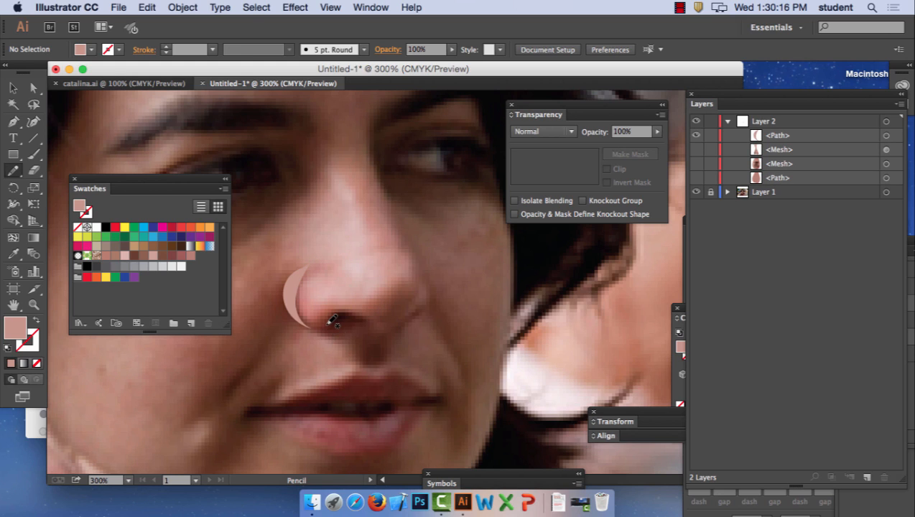
{"action": "mouse_move", "coordinate": [321, 321]}
{"action": "left_mouse_down"}
{"action": "mouse_move", "coordinate": [348, 303]}
{"action": "mouse_move", "coordinate": [364, 313]}
{"action": "mouse_move", "coordinate": [368, 321]}
{"action": "mouse_move", "coordinate": [319, 323]}
{"action": "mouse_move", "coordinate": [368, 363]}
{"action": "mouse_move", "coordinate": [384, 364]}
{"action": "mouse_move", "coordinate": [403, 321]}
{"action": "mouse_move", "coordinate": [430, 302]}
{"action": "mouse_move", "coordinate": [400, 302]}
{"action": "mouse_move", "coordinate": [373, 330]}
{"action": "mouse_move", "coordinate": [332, 327]}
{"action": "left_mouse_up"}
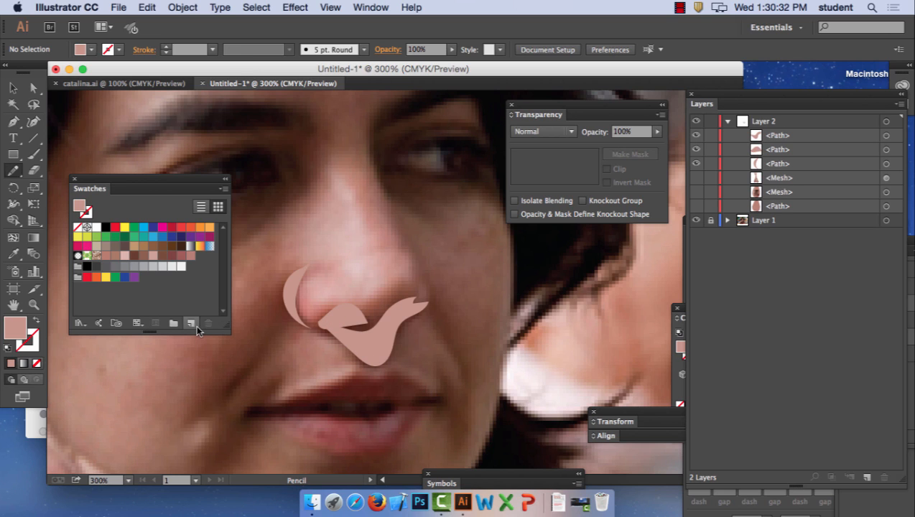
{"action": "left_click", "coordinate": [15, 255]}
{"action": "key", "text": "v"}
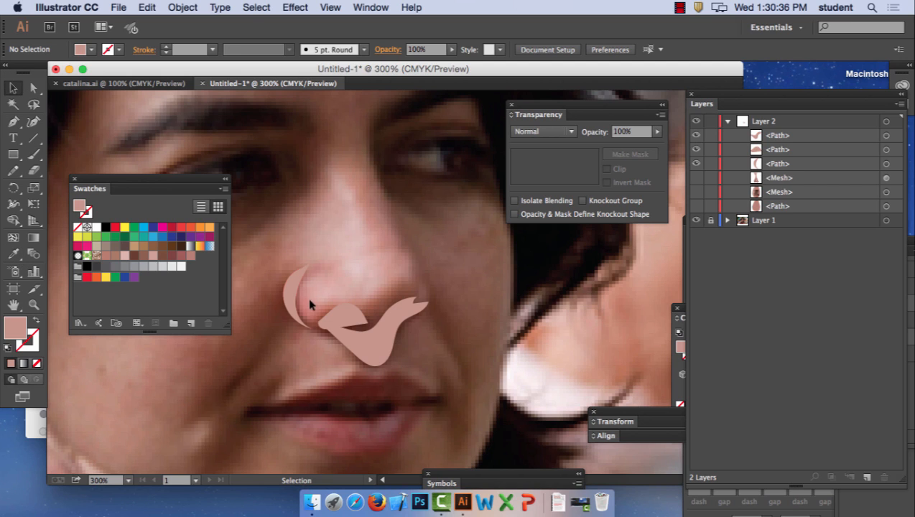
Fill the shadow shape under the nose with a dark brown sampled from the photo with the Eyedropper
{"action": "left_click", "coordinate": [382, 355]}
{"action": "left_click", "coordinate": [15, 255]}
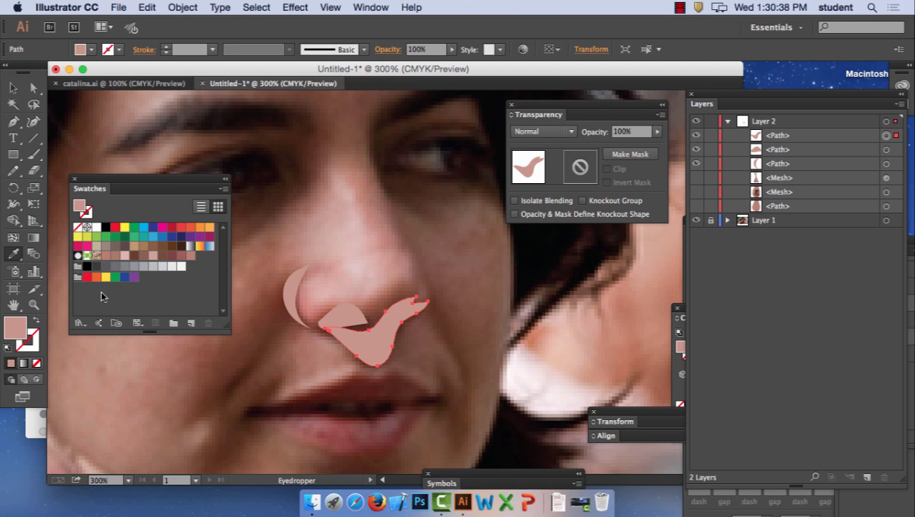
{"action": "left_click", "coordinate": [402, 349]}
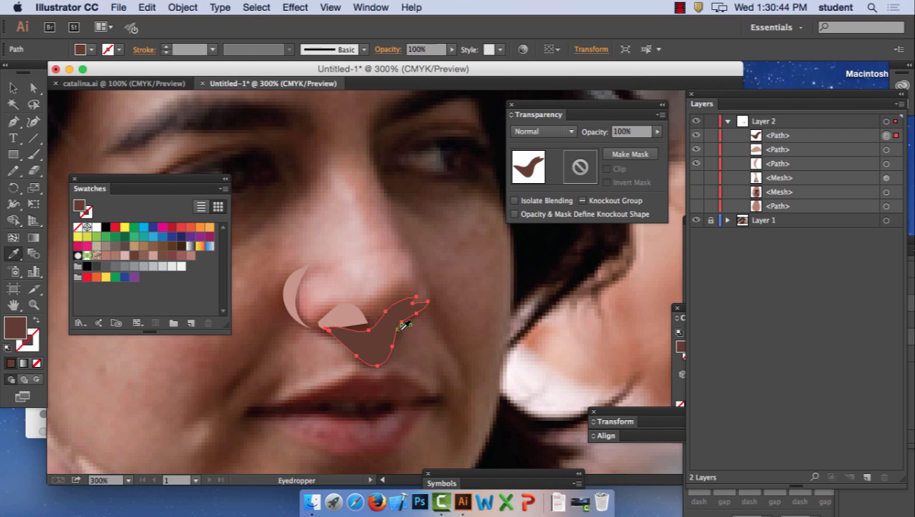
Fill the nostril shape and the crescent beside the nose with the dark brown swatch
{"action": "left_click", "coordinate": [15, 88]}
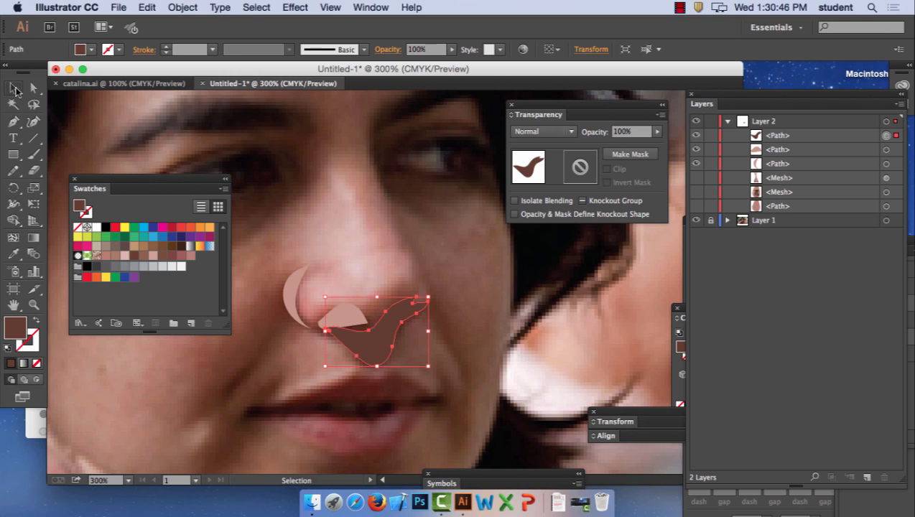
{"action": "left_click", "coordinate": [361, 316]}
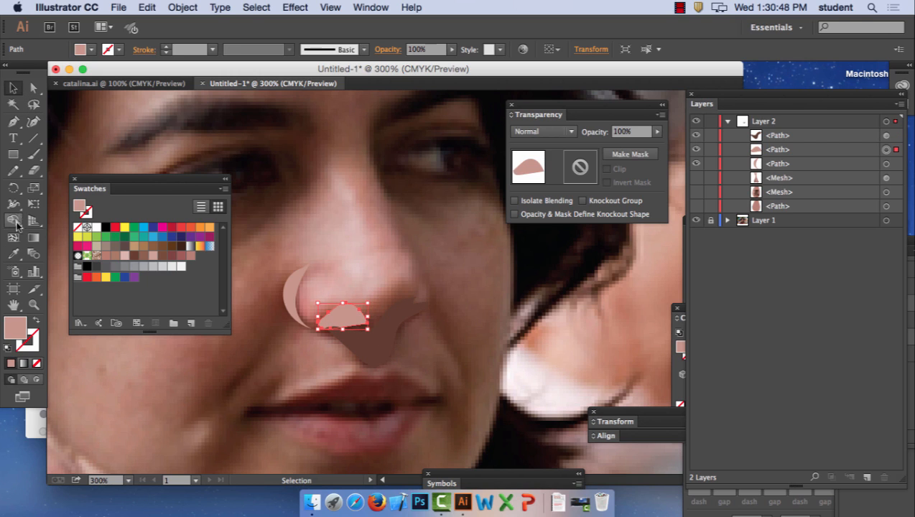
{"action": "left_click", "coordinate": [135, 255]}
{"action": "left_click", "coordinate": [295, 302]}
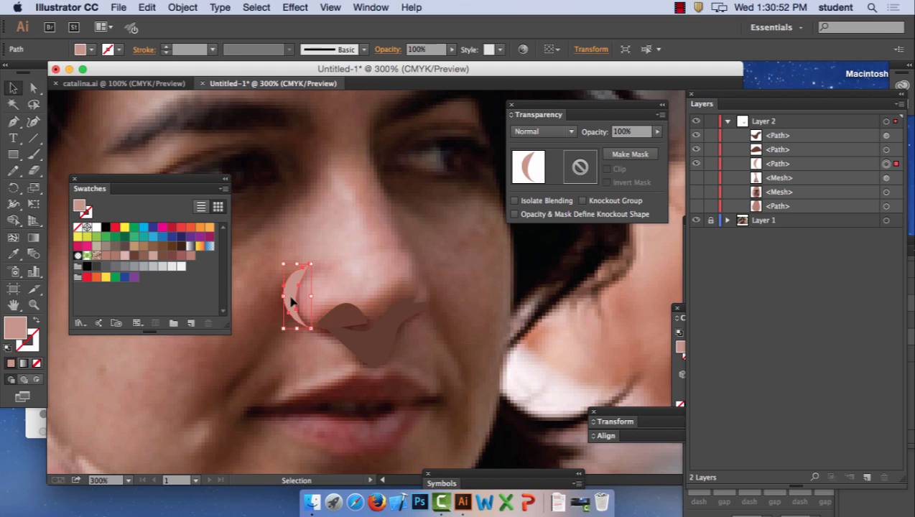
{"action": "left_click", "coordinate": [133, 255]}
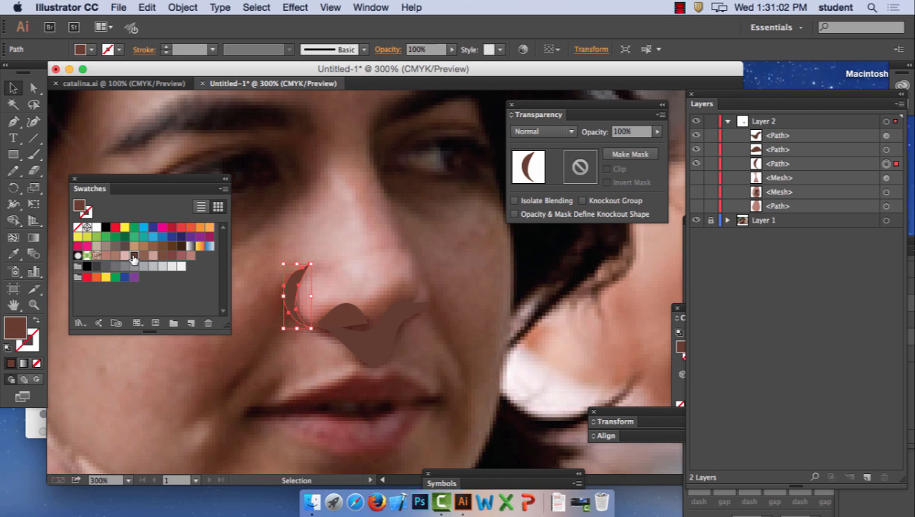
{"action": "left_click", "coordinate": [134, 257]}
Apply a Gaussian Blur with a 7.7 pixel radius to the crescent beside the nose, previewing the effect
{"action": "left_click", "coordinate": [300, 6]}
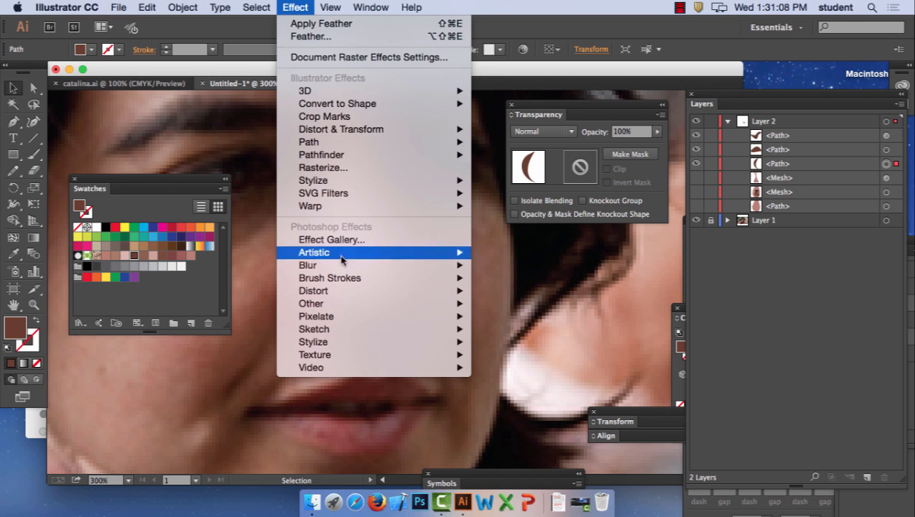
{"action": "mouse_move", "coordinate": [344, 265]}
{"action": "left_click", "coordinate": [496, 265]}
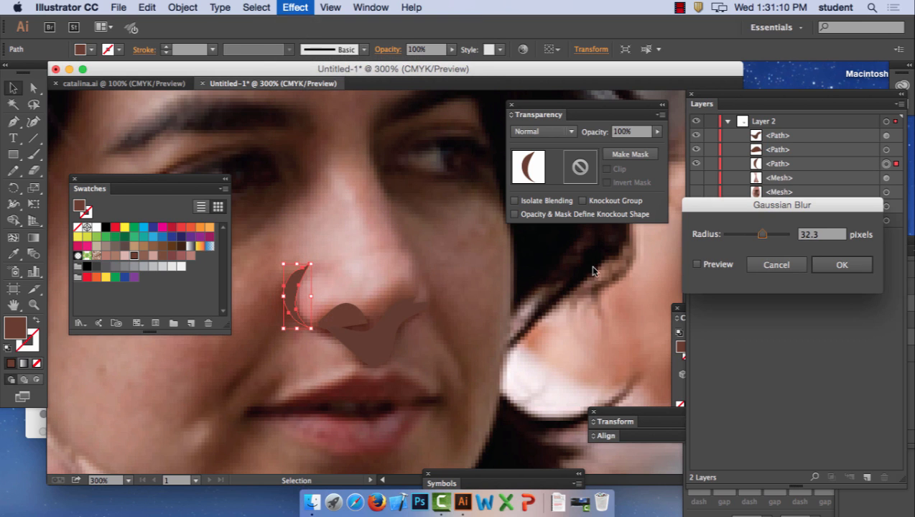
{"action": "left_click", "coordinate": [697, 265]}
{"action": "mouse_move", "coordinate": [762, 235]}
{"action": "left_mouse_down"}
{"action": "mouse_move", "coordinate": [725, 235]}
{"action": "mouse_move", "coordinate": [750, 239]}
{"action": "left_mouse_up"}
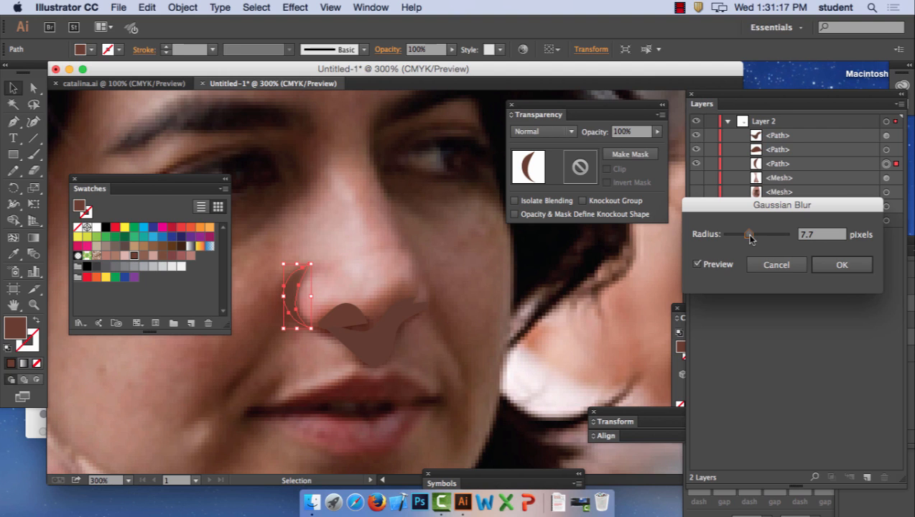
{"action": "left_click", "coordinate": [833, 266]}
Apply the same Gaussian Blur to the nostril shape by repeating the last effect
{"action": "left_click", "coordinate": [342, 309]}
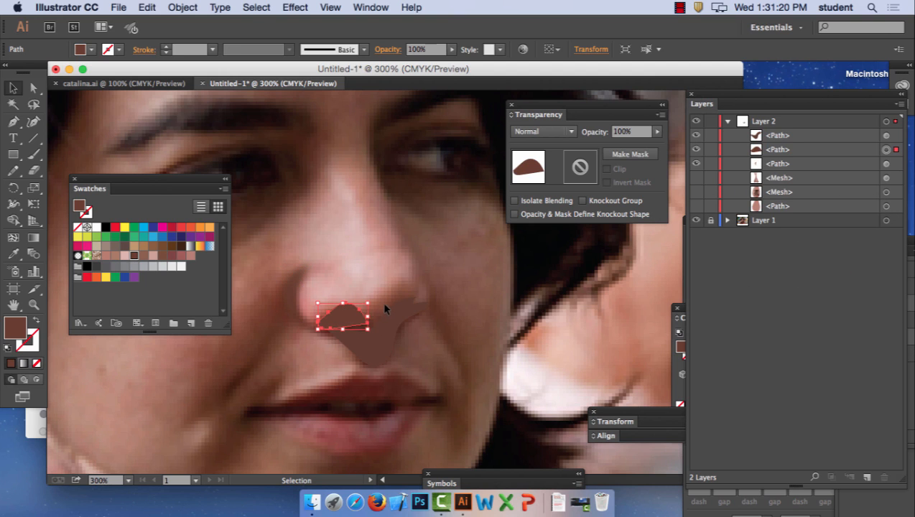
{"action": "left_click", "coordinate": [294, 8]}
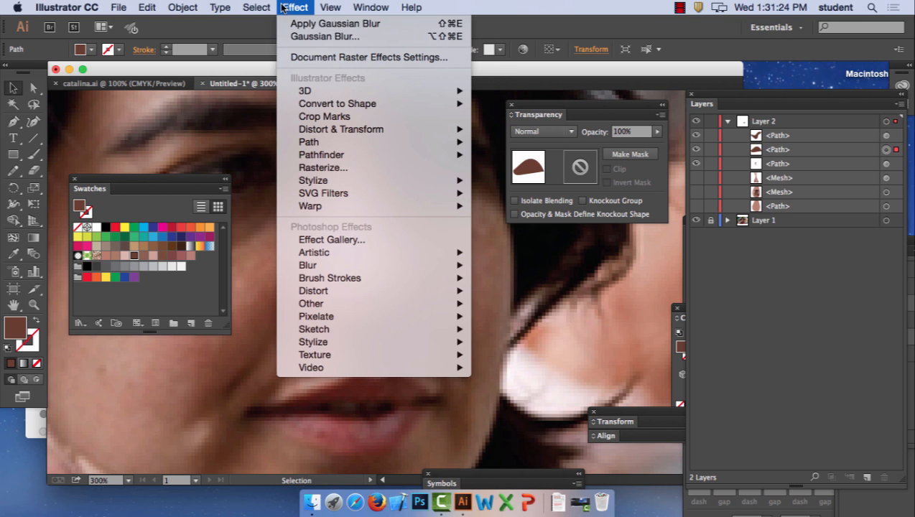
{"action": "left_click", "coordinate": [335, 24]}
Try repeating the last Gaussian Blur on the shadow shape under the nose, and undo it
{"action": "left_click", "coordinate": [386, 355]}
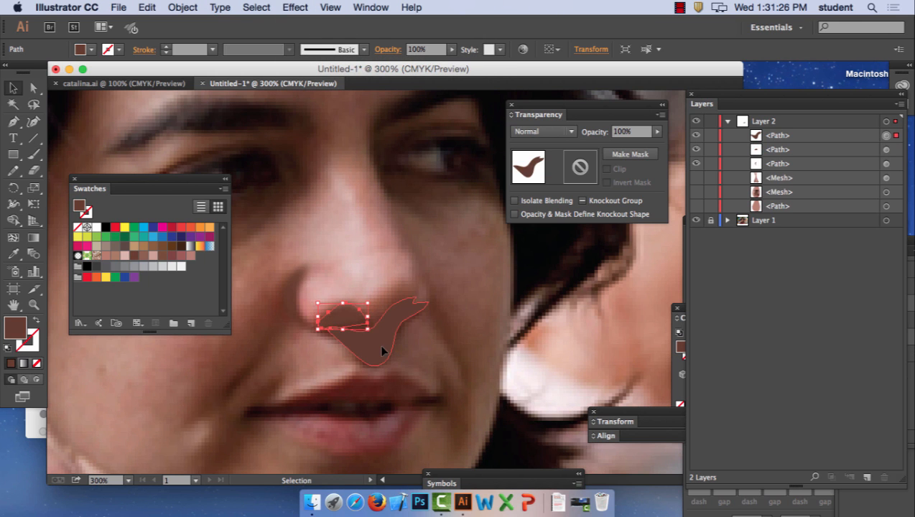
{"action": "left_click", "coordinate": [295, 7]}
{"action": "left_click", "coordinate": [299, 24]}
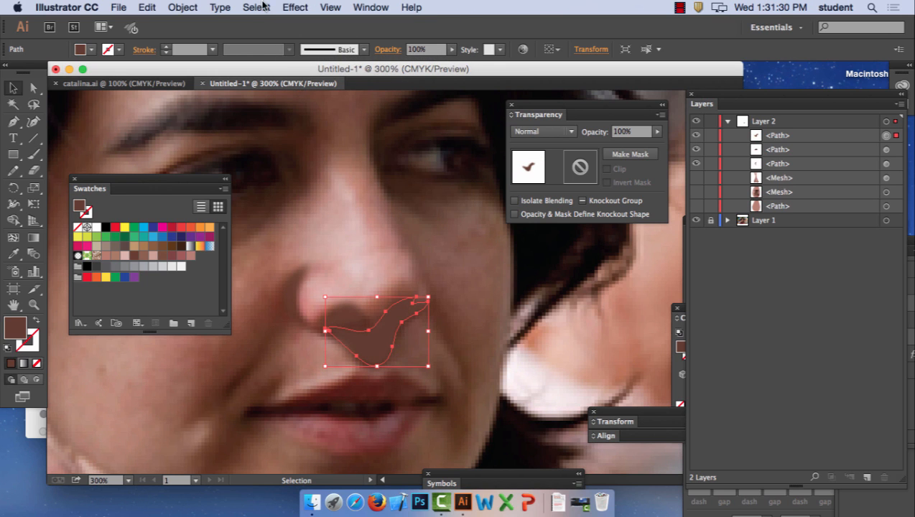
{"action": "left_click", "coordinate": [152, 6]}
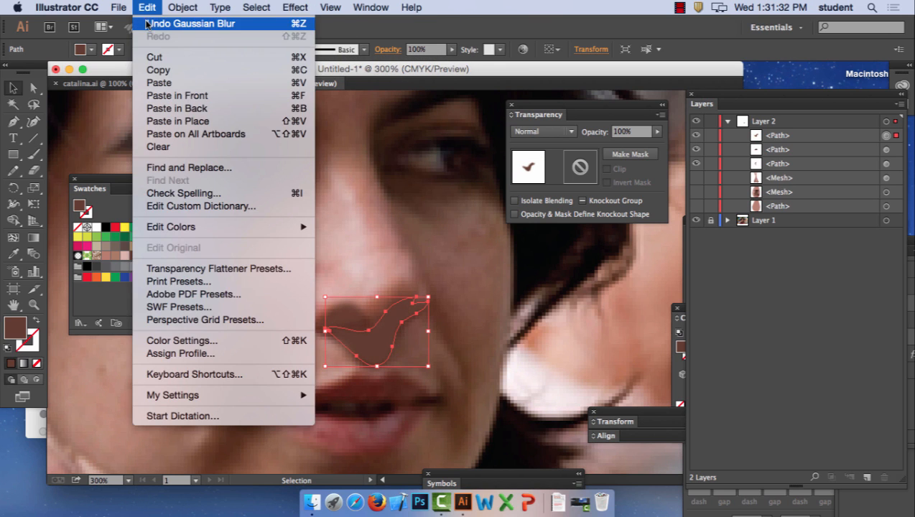
{"action": "left_click", "coordinate": [172, 20]}
Apply a Gaussian Blur to the shadow shape under the nose, with a slightly larger radius than the nostril's blur
{"action": "left_click", "coordinate": [297, 7]}
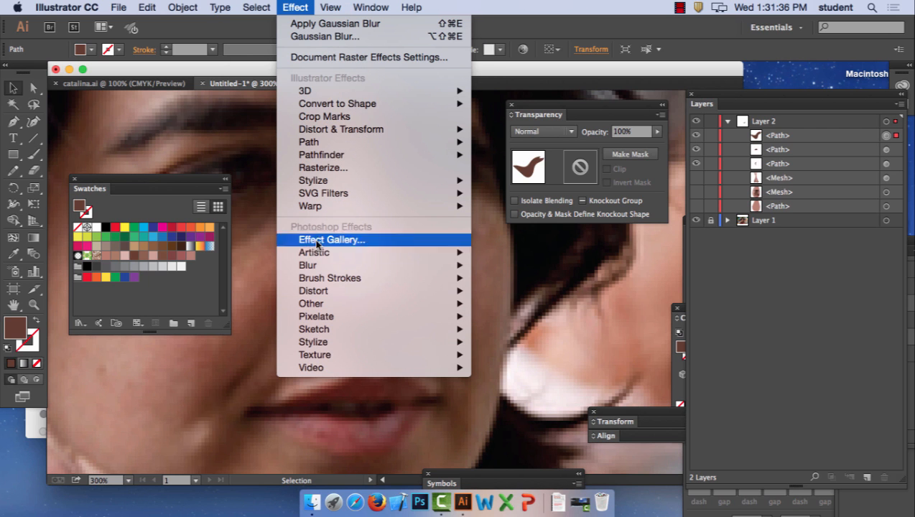
{"action": "mouse_move", "coordinate": [336, 266]}
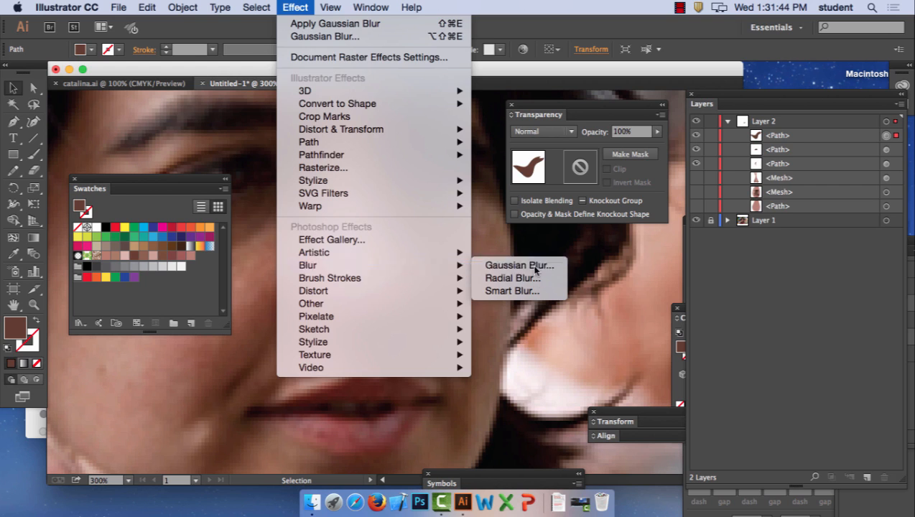
{"action": "left_click", "coordinate": [535, 270]}
{"action": "left_click", "coordinate": [698, 265]}
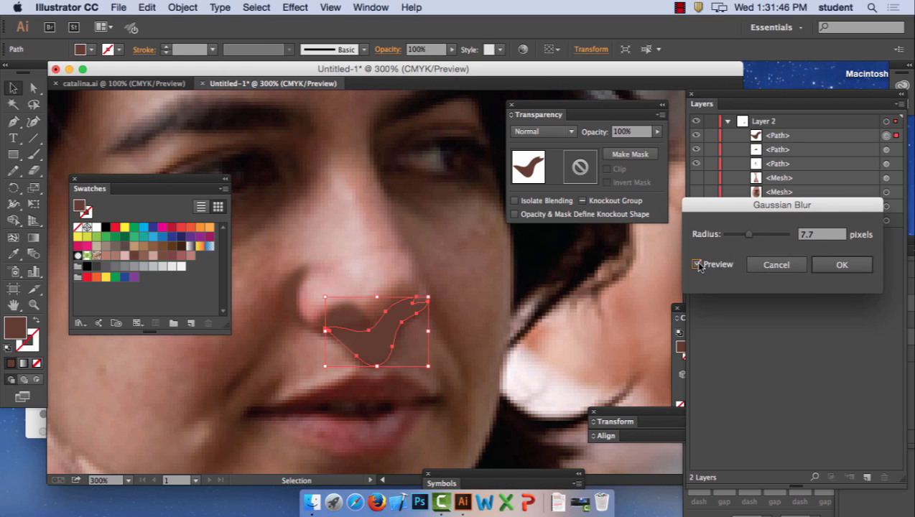
{"action": "mouse_move", "coordinate": [749, 235]}
{"action": "left_mouse_down"}
{"action": "mouse_move", "coordinate": [764, 239]}
{"action": "mouse_move", "coordinate": [756, 238]}
{"action": "left_mouse_up"}
{"action": "left_click", "coordinate": [833, 265]}
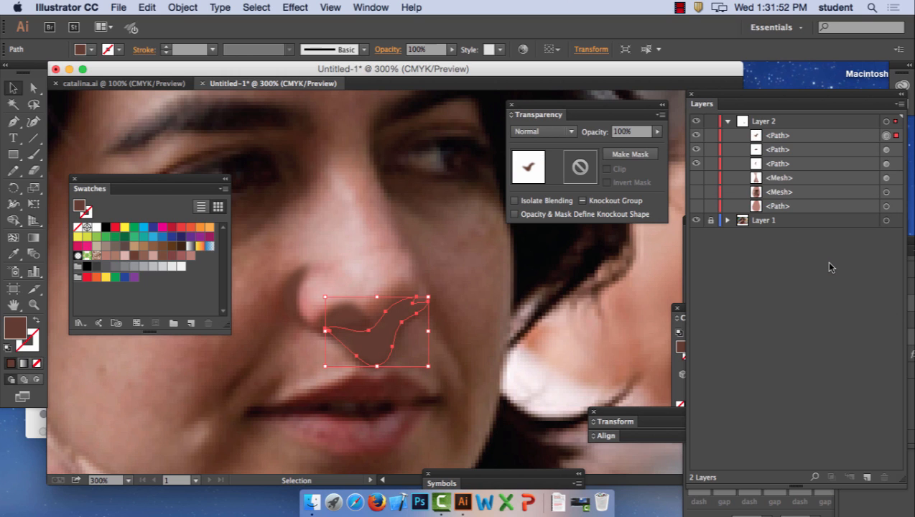
Lower the opacity of the shadow shape under the nose to 83% and show the two hidden mesh objects in Layer 2
{"action": "left_click", "coordinate": [657, 132]}
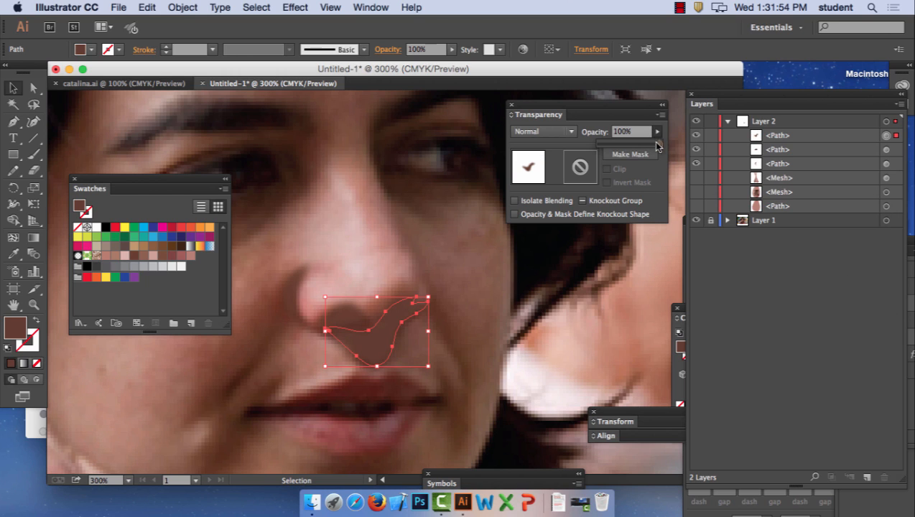
{"action": "left_click_drag", "start_coordinate": [660, 143], "coordinate": [650, 145]}
{"action": "left_click", "coordinate": [696, 177]}
{"action": "left_click", "coordinate": [696, 192]}
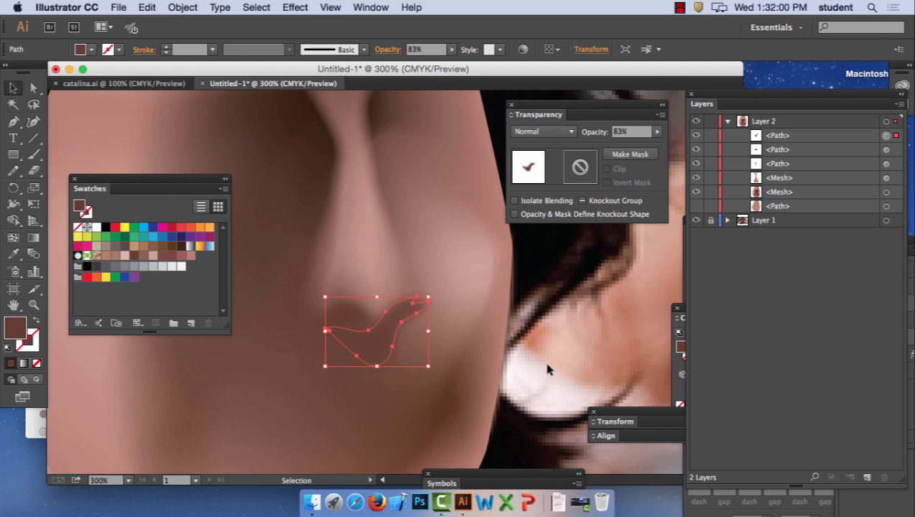
Recolor the crescent shape along the outer side of the nostril with a much darker brown fill
{"action": "left_click", "coordinate": [288, 303]}
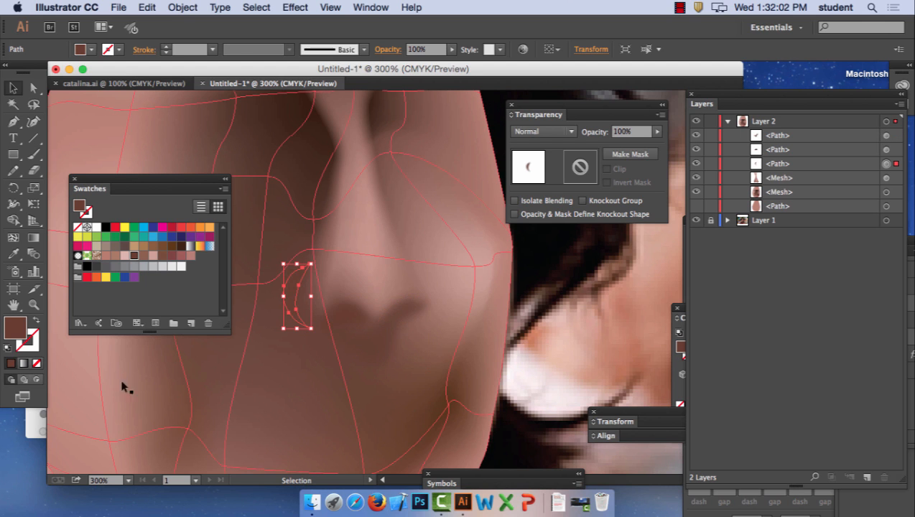
{"action": "double_click", "coordinate": [22, 328]}
{"action": "left_click", "coordinate": [639, 333]}
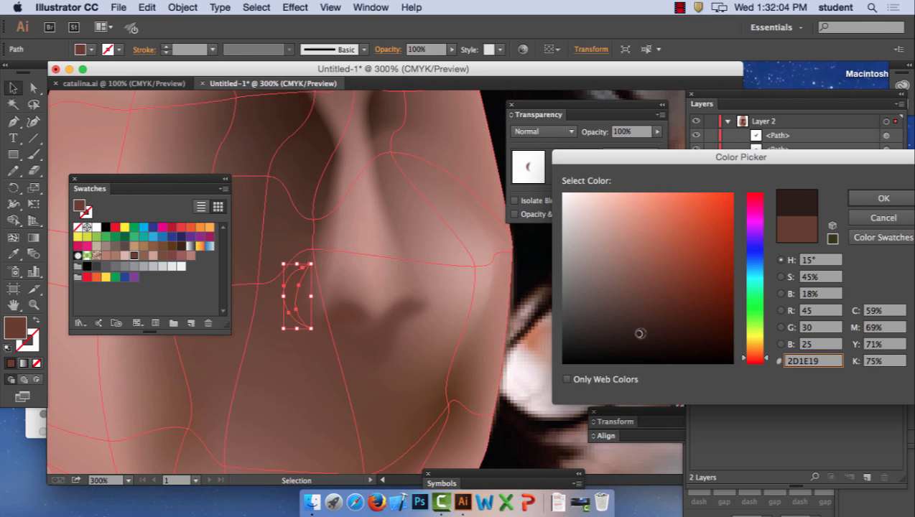
{"action": "left_click_drag", "start_coordinate": [639, 333], "coordinate": [653, 334]}
{"action": "left_click", "coordinate": [883, 198]}
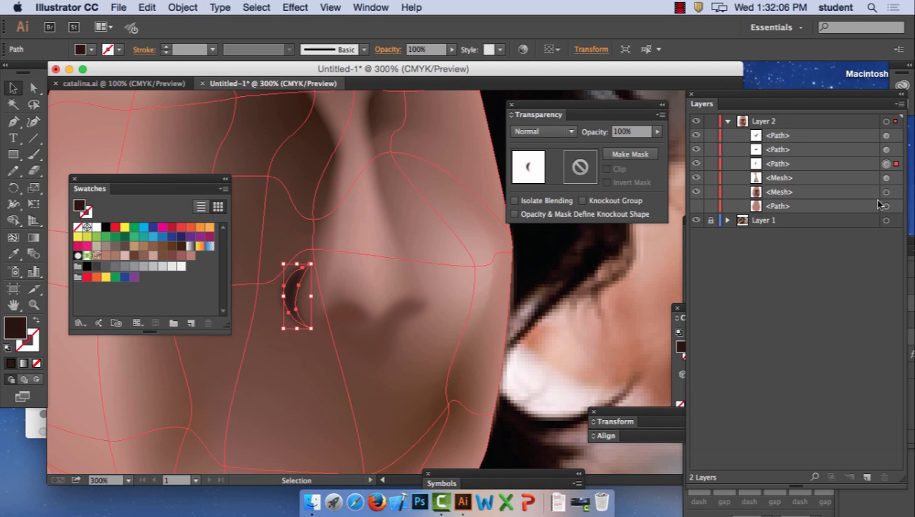
Recolor the small nostril opening shape with a very dark brown fill
{"action": "left_click", "coordinate": [340, 311]}
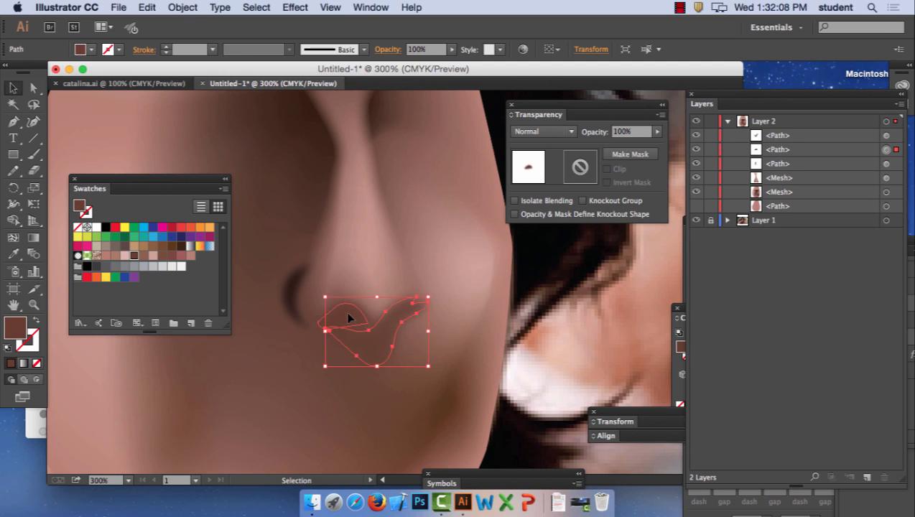
{"action": "left_click", "coordinate": [346, 311]}
{"action": "double_click", "coordinate": [22, 327]}
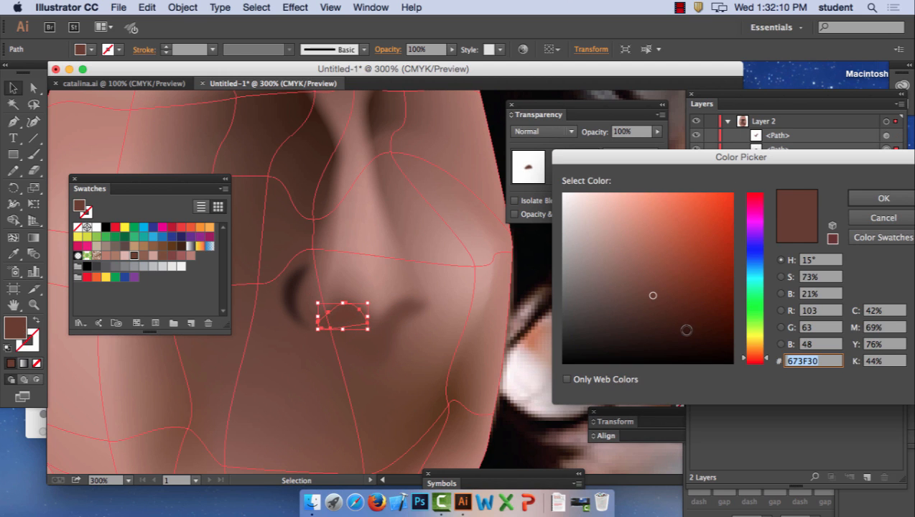
{"action": "left_click", "coordinate": [663, 333]}
{"action": "left_click", "coordinate": [884, 198]}
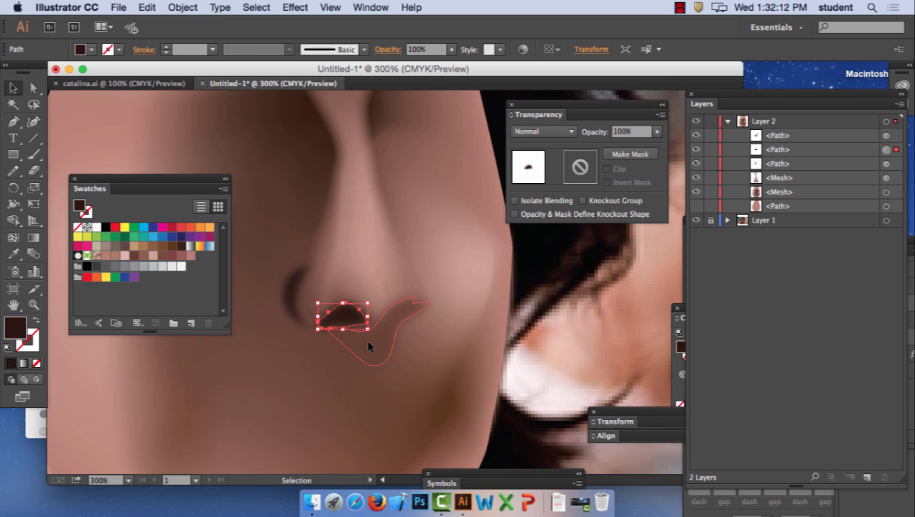
Recolor the shadow shape under the nose with dark brown 331E18, then view the artwork at 100% with nothing selected
{"action": "left_click", "coordinate": [367, 347]}
{"action": "double_click", "coordinate": [21, 328]}
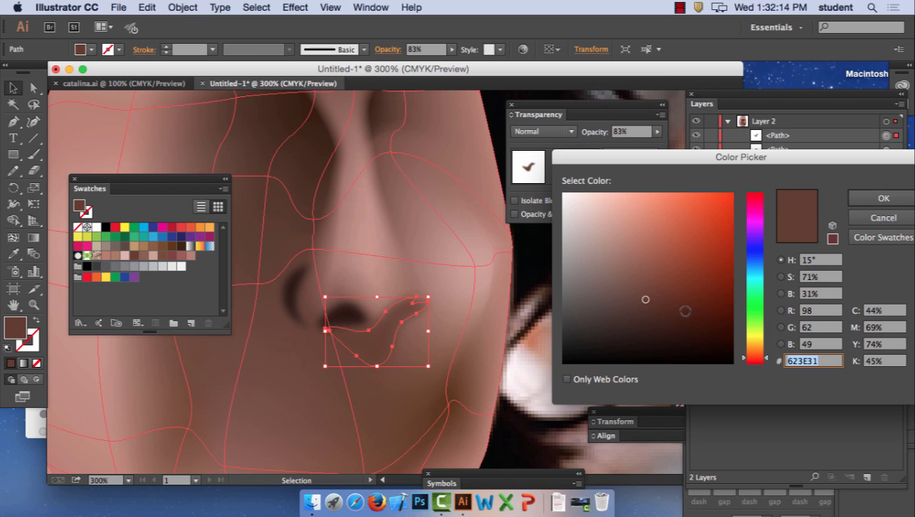
{"action": "left_click_drag", "start_coordinate": [684, 311], "coordinate": [653, 327]}
{"action": "key", "text": "Return"}
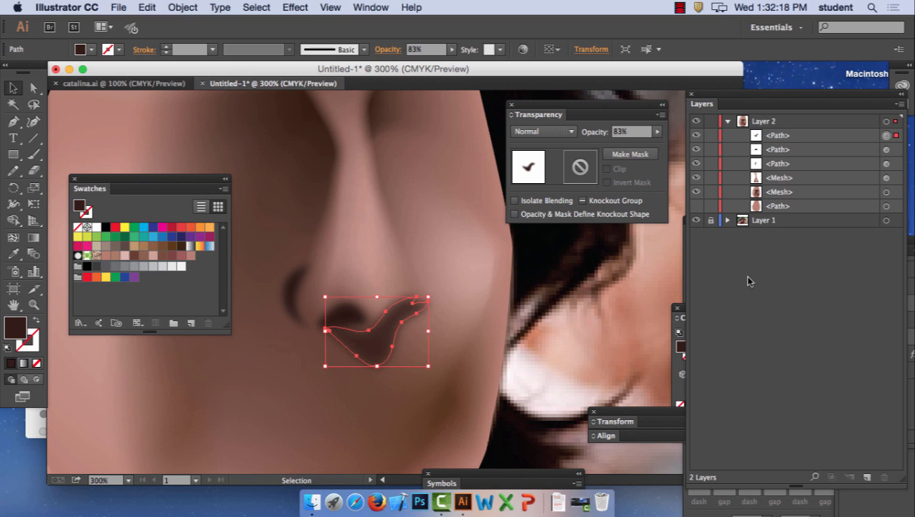
{"action": "key", "text": "super+1"}
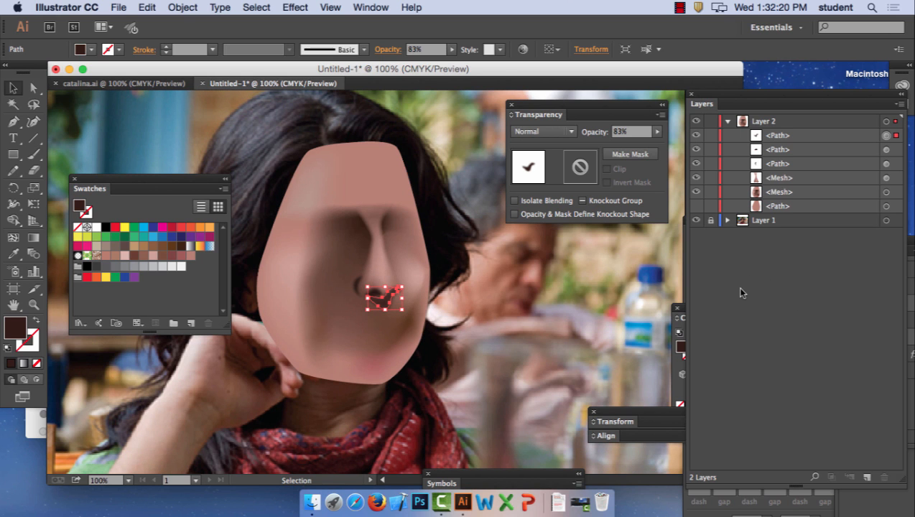
{"action": "left_click", "coordinate": [585, 303]}
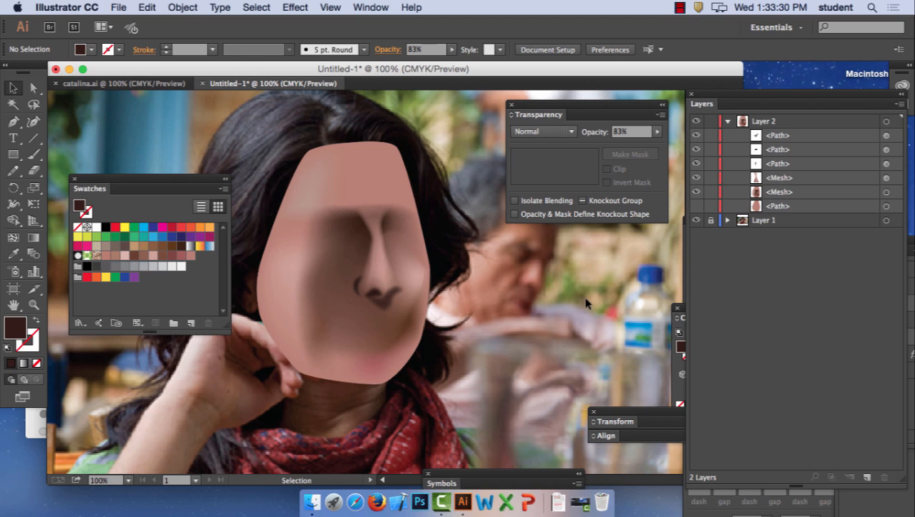
Trace the large hair mass on the hand side of the face as a closed dark brown shape with the Pencil tool
{"action": "left_click_drag", "start_coordinate": [127, 176], "coordinate": [639, 282]}
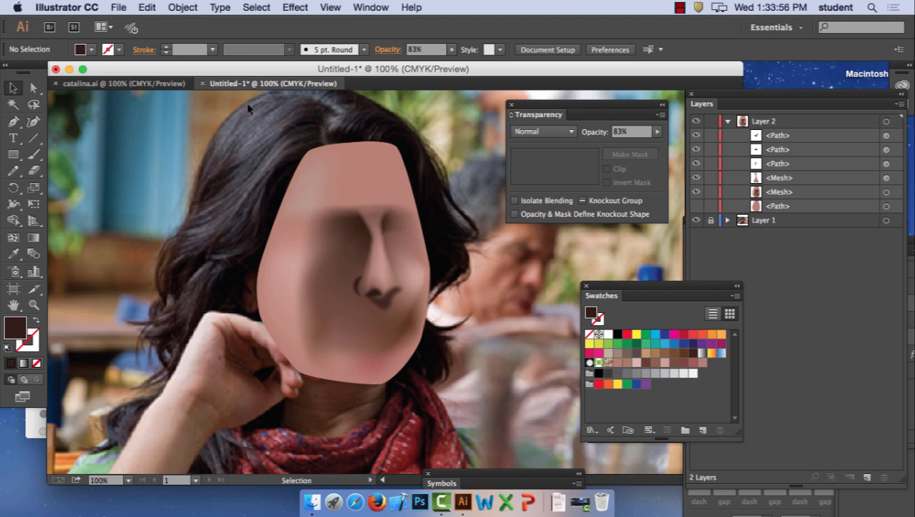
{"action": "left_click", "coordinate": [13, 170]}
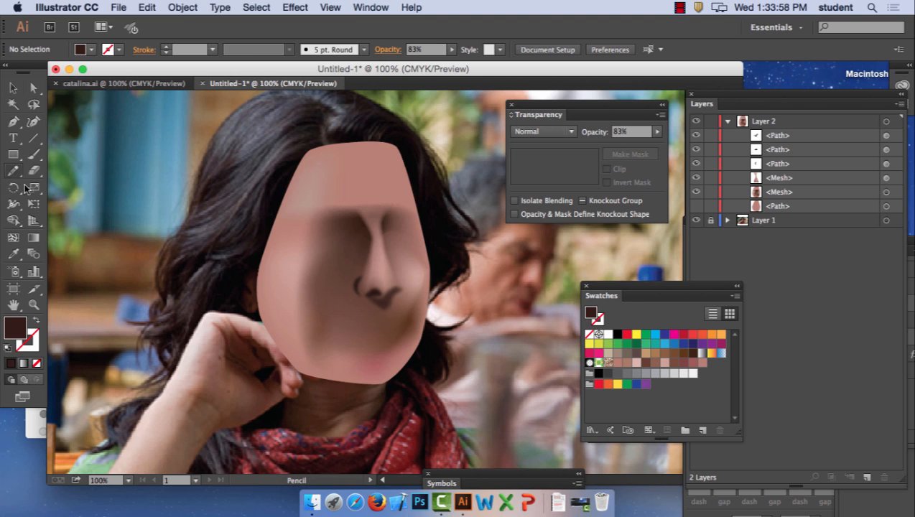
{"action": "mouse_move", "coordinate": [319, 142]}
{"action": "left_mouse_down"}
{"action": "mouse_move", "coordinate": [337, 112]}
{"action": "mouse_move", "coordinate": [327, 98]}
{"action": "mouse_move", "coordinate": [262, 86]}
{"action": "mouse_move", "coordinate": [214, 145]}
{"action": "mouse_move", "coordinate": [164, 267]}
{"action": "mouse_move", "coordinate": [167, 296]}
{"action": "mouse_move", "coordinate": [144, 316]}
{"action": "mouse_move", "coordinate": [169, 344]}
{"action": "mouse_move", "coordinate": [164, 404]}
{"action": "mouse_move", "coordinate": [126, 410]}
{"action": "mouse_move", "coordinate": [181, 415]}
{"action": "mouse_move", "coordinate": [225, 437]}
{"action": "mouse_move", "coordinate": [273, 427]}
{"action": "mouse_move", "coordinate": [278, 404]}
{"action": "mouse_move", "coordinate": [253, 309]}
{"action": "mouse_move", "coordinate": [254, 260]}
{"action": "mouse_move", "coordinate": [329, 137]}
{"action": "left_mouse_up"}
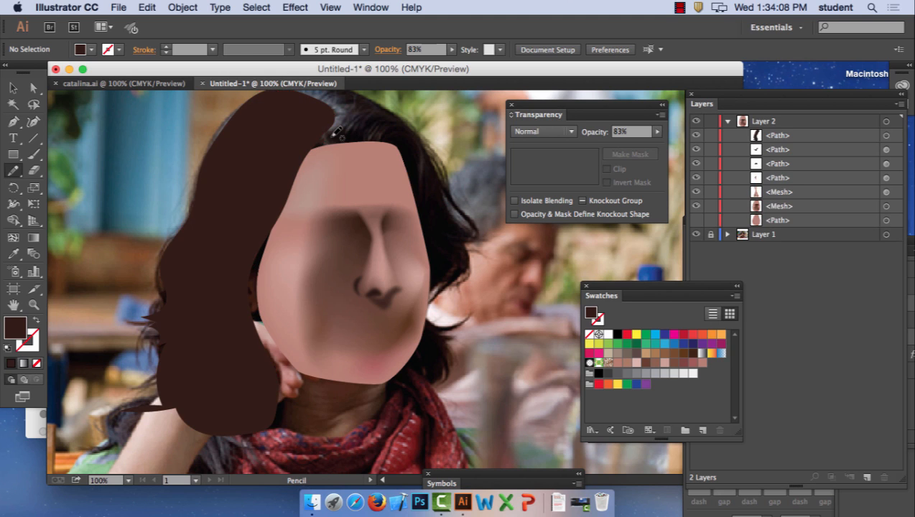
Draw a long wavy highlight strand inside the dark hair shape with the Pencil tool and fill it with a lighter brown
{"action": "mouse_move", "coordinate": [274, 95]}
{"action": "left_mouse_down"}
{"action": "mouse_move", "coordinate": [249, 117]}
{"action": "mouse_move", "coordinate": [178, 292]}
{"action": "mouse_move", "coordinate": [181, 391]}
{"action": "mouse_move", "coordinate": [212, 223]}
{"action": "mouse_move", "coordinate": [279, 116]}
{"action": "mouse_move", "coordinate": [281, 98]}
{"action": "left_mouse_up"}
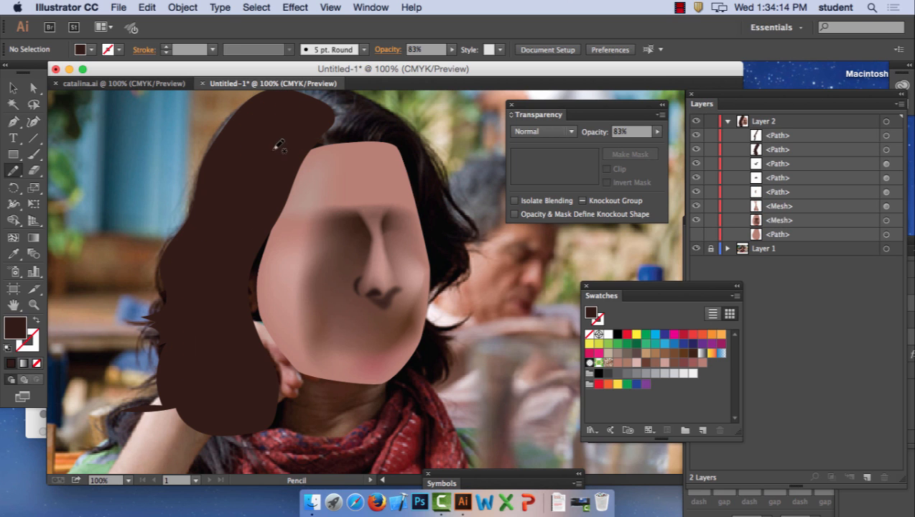
{"action": "left_click", "coordinate": [11, 87]}
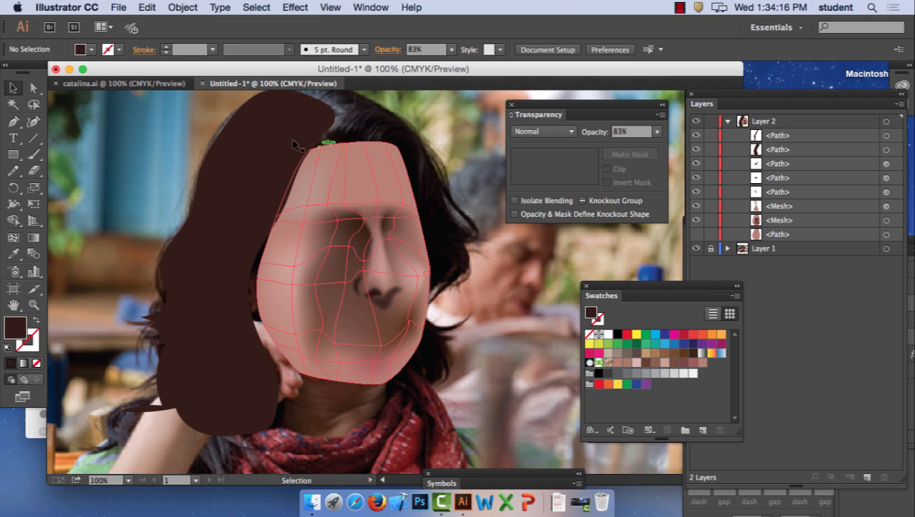
{"action": "left_click", "coordinate": [267, 133]}
{"action": "double_click", "coordinate": [22, 333]}
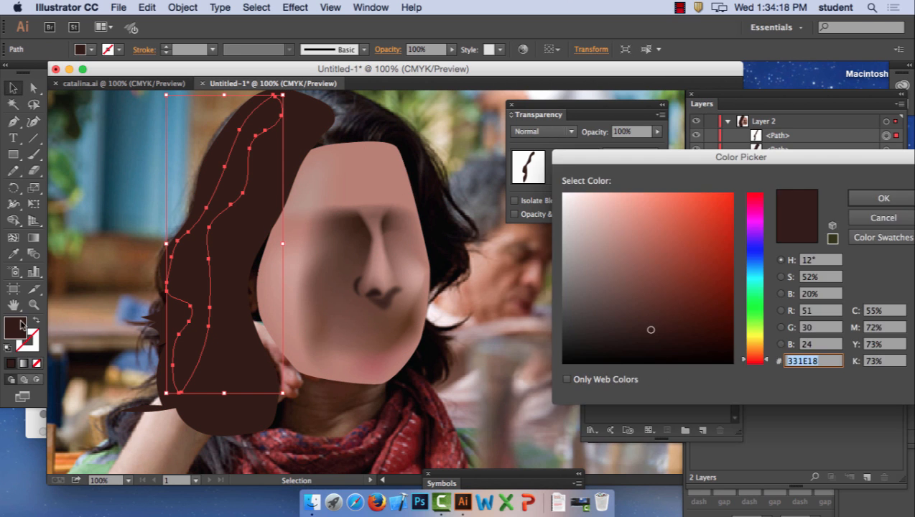
{"action": "left_click", "coordinate": [630, 314]}
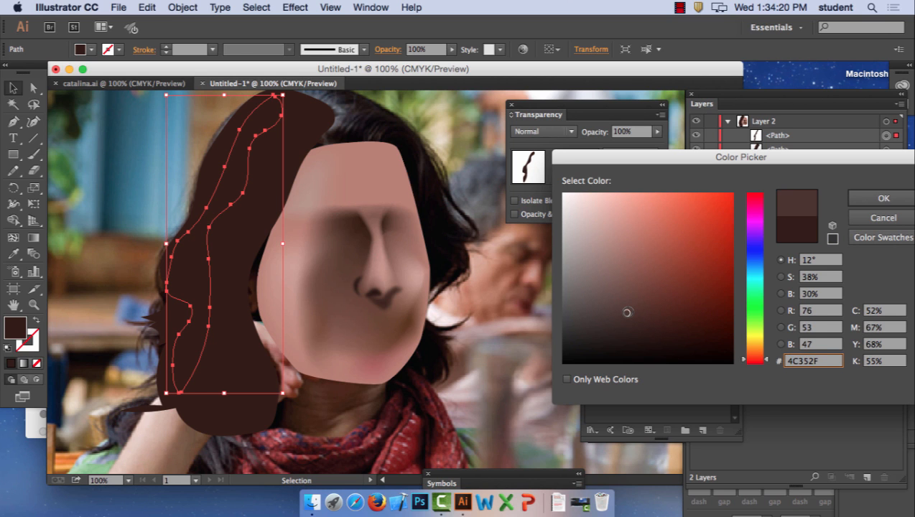
{"action": "left_click", "coordinate": [622, 297]}
{"action": "left_click", "coordinate": [883, 198]}
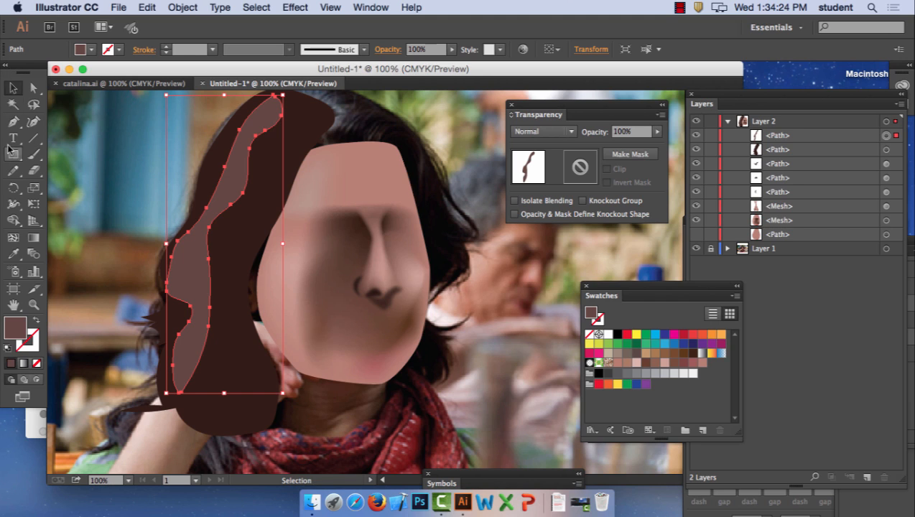
Draw a thinner strand inside the hair highlight with the Pencil tool and fill it with an even lighter greyish brown
{"action": "left_click", "coordinate": [13, 171]}
{"action": "mouse_move", "coordinate": [274, 98]}
{"action": "left_mouse_down"}
{"action": "mouse_move", "coordinate": [210, 199]}
{"action": "mouse_move", "coordinate": [188, 252]}
{"action": "mouse_move", "coordinate": [181, 281]}
{"action": "mouse_move", "coordinate": [196, 309]}
{"action": "mouse_move", "coordinate": [191, 356]}
{"action": "mouse_move", "coordinate": [202, 328]}
{"action": "mouse_move", "coordinate": [197, 230]}
{"action": "mouse_move", "coordinate": [273, 104]}
{"action": "left_mouse_up"}
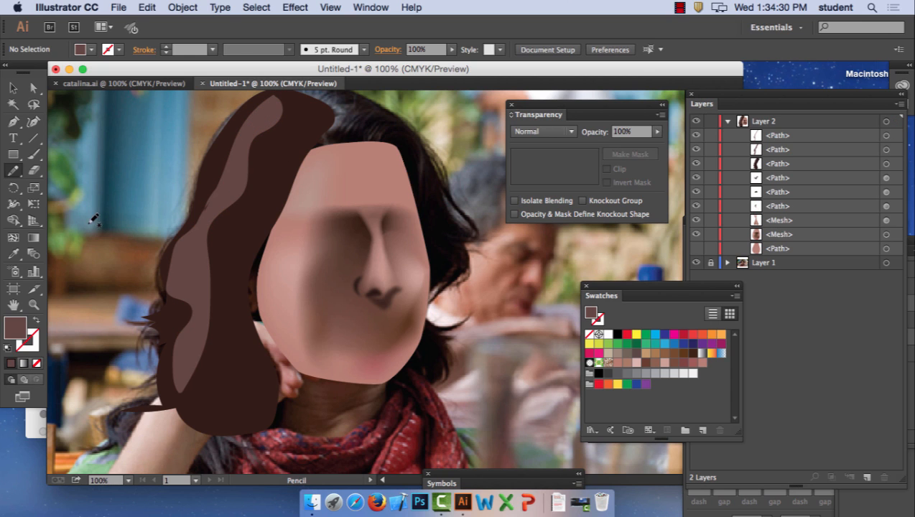
{"action": "left_click", "coordinate": [13, 88]}
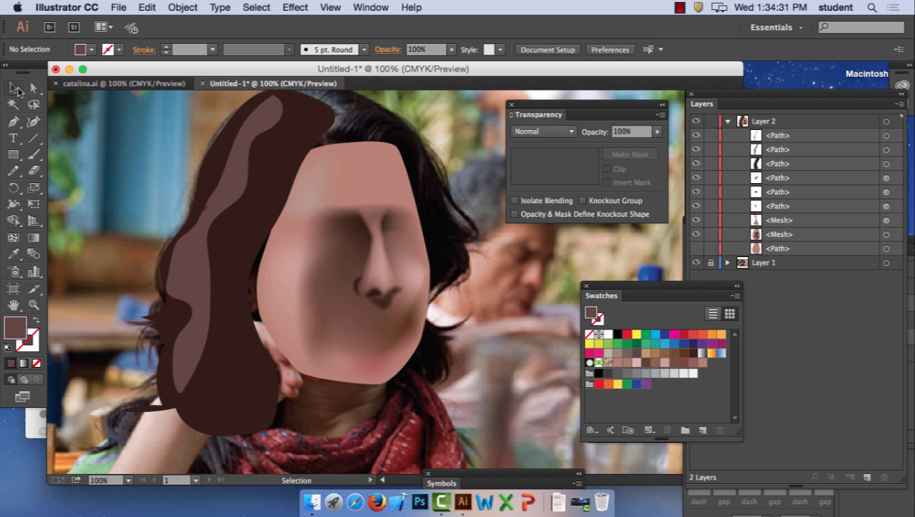
{"action": "left_click", "coordinate": [234, 170]}
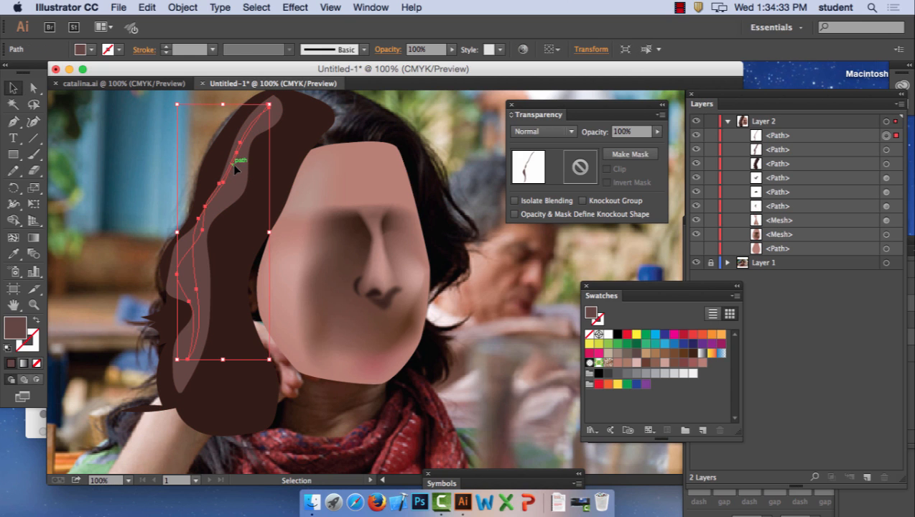
{"action": "double_click", "coordinate": [13, 335]}
{"action": "left_click", "coordinate": [603, 280]}
{"action": "left_click", "coordinate": [596, 275]}
{"action": "left_click", "coordinate": [882, 197]}
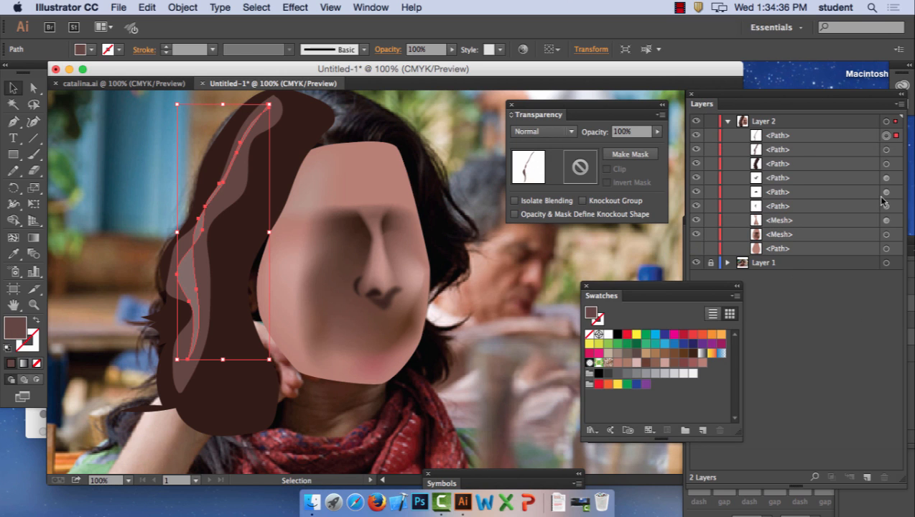
{"action": "left_click", "coordinate": [134, 142]}
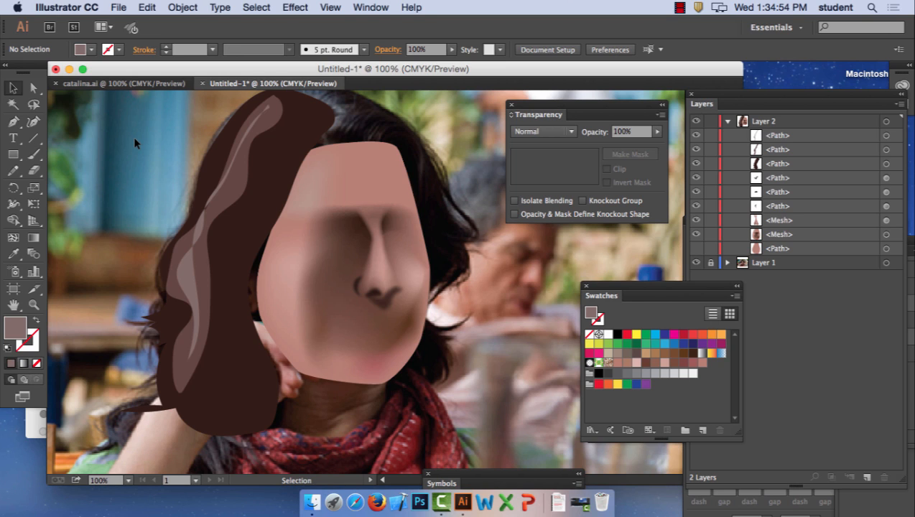
Switch to Firefox and open google.com
{"action": "left_click", "coordinate": [378, 503]}
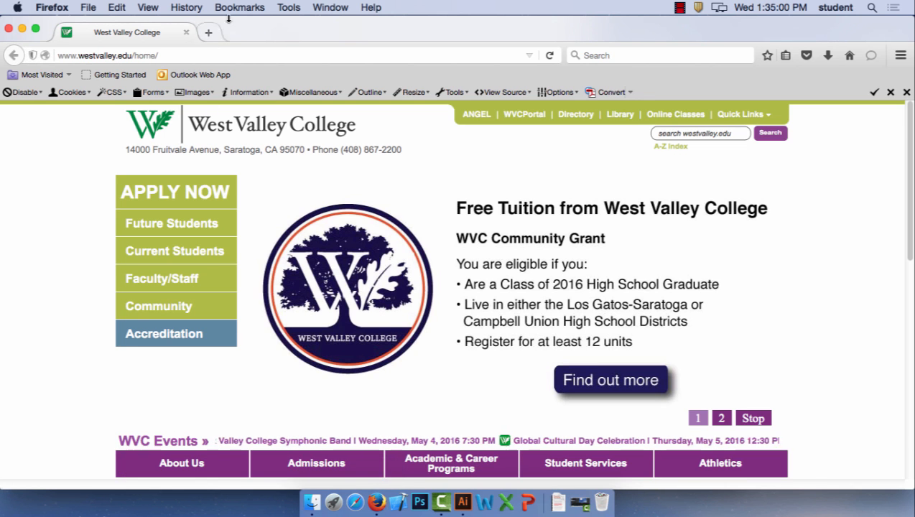
{"action": "key", "text": "super+l"}
{"action": "type", "text": "goo"}
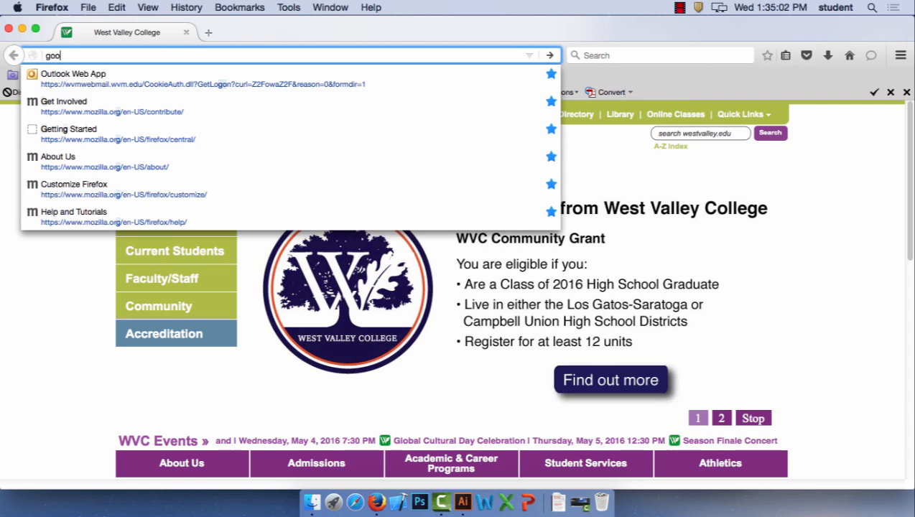
{"action": "type", "text": "gle.com"}
{"action": "key", "text": "Return"}
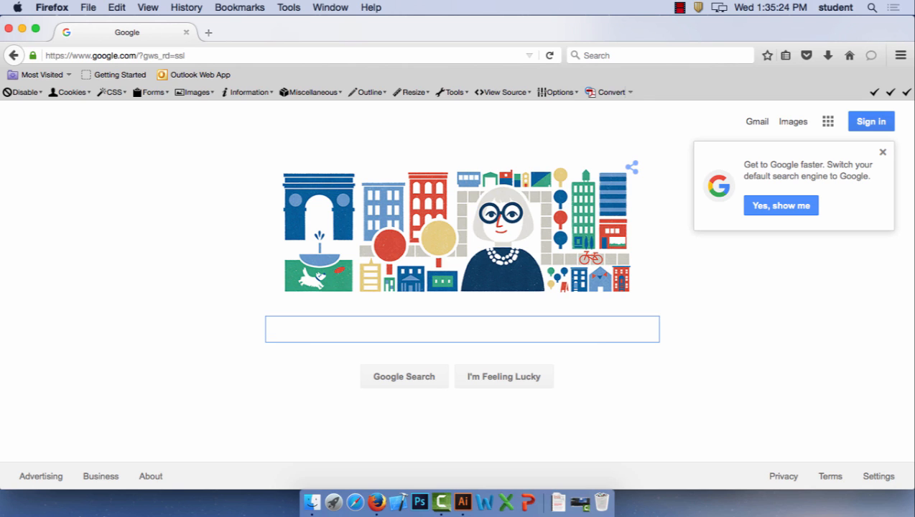
Search Google for "adobe illustrator hair"
{"action": "type", "text": "adobe "}
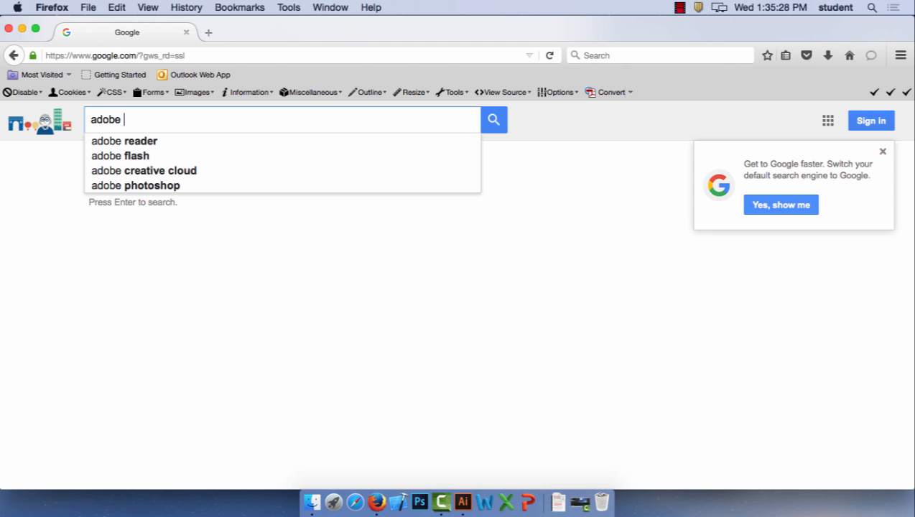
{"action": "type", "text": "illku"}
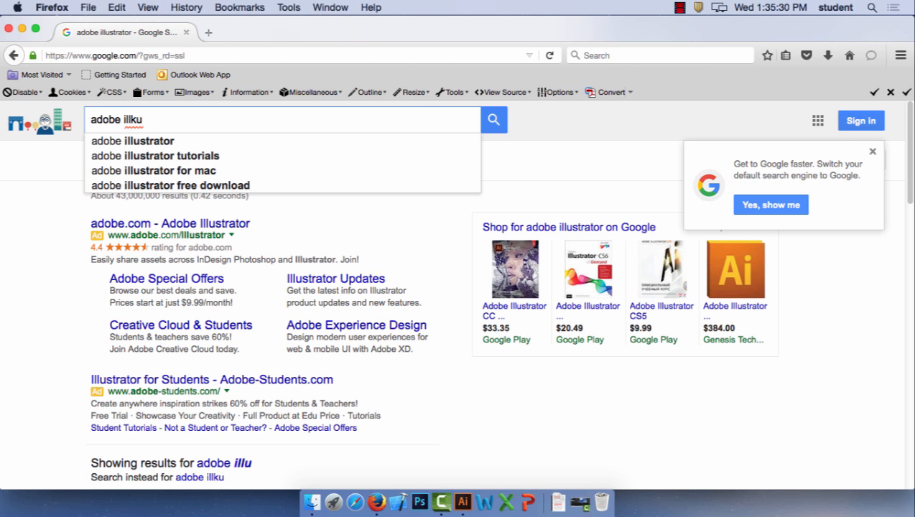
{"action": "key", "text": "BackSpace"}
{"action": "key", "text": "BackSpace"}
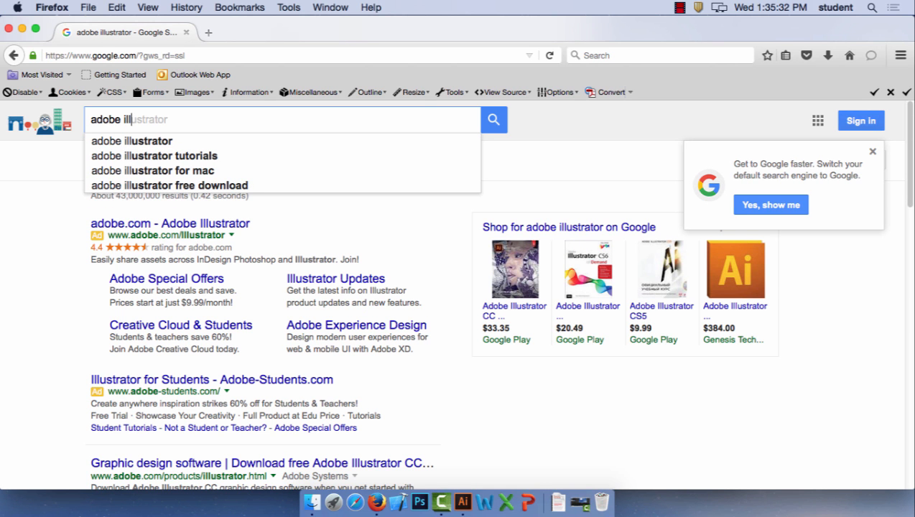
{"action": "type", "text": "u"}
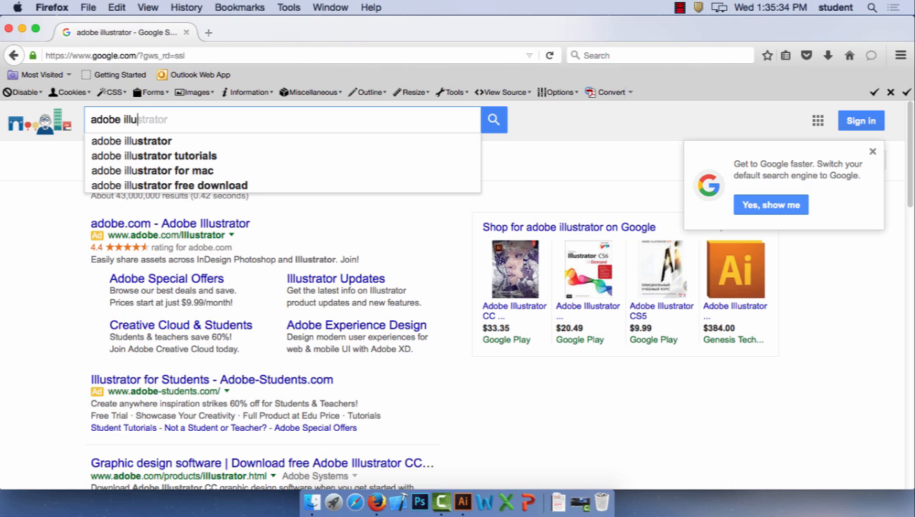
{"action": "type", "text": "strator ha"}
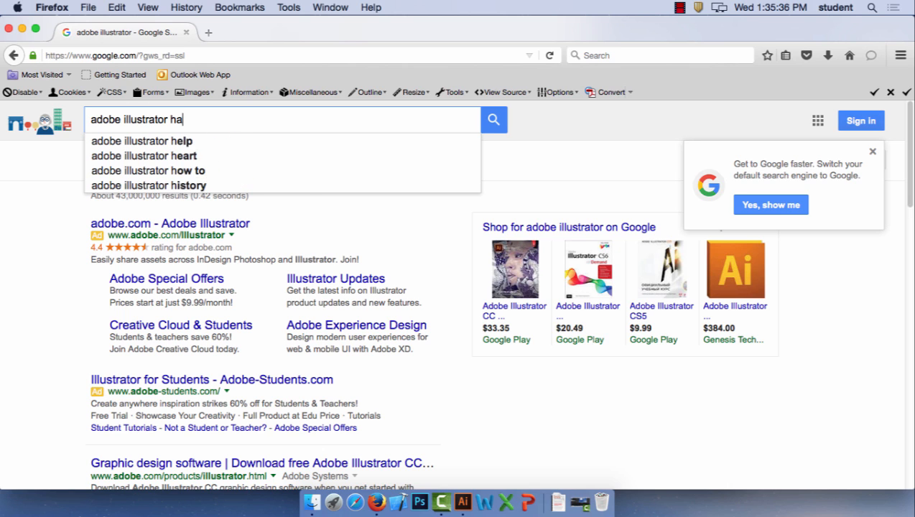
{"action": "type", "text": "ir"}
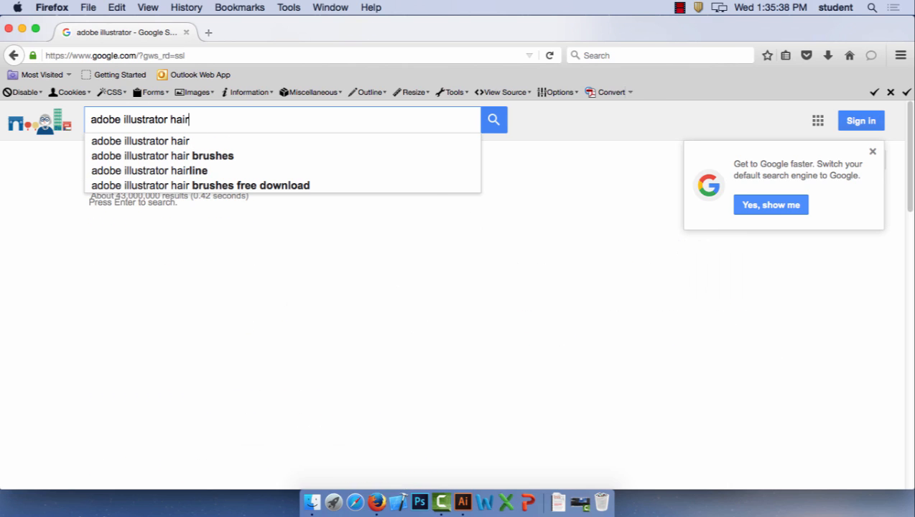
{"action": "key", "text": "Return"}
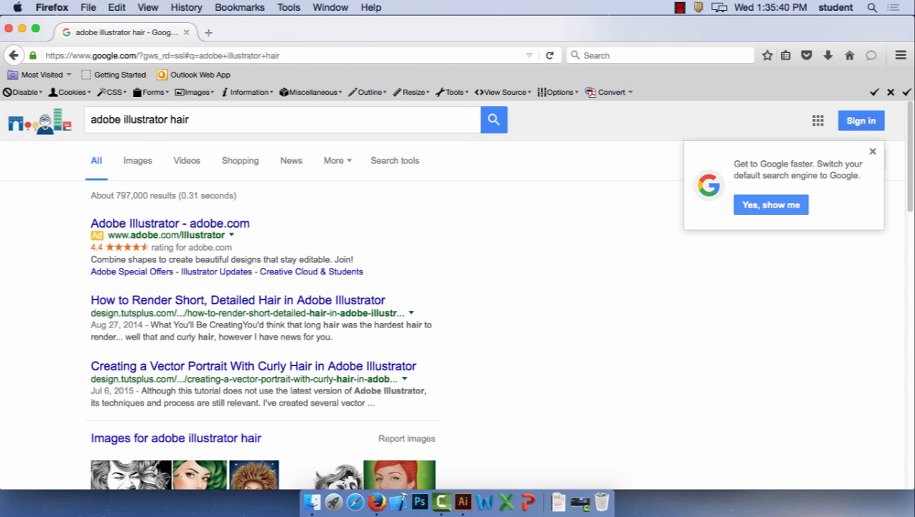
Look over the tutorial "How to Render Short, Detailed Hair in Adobe Illustrator" and return to the search results
{"action": "left_click", "coordinate": [302, 302]}
{"action": "scroll", "coordinate": [373, 308], "scroll_direction": "down", "scroll_amount": 5}
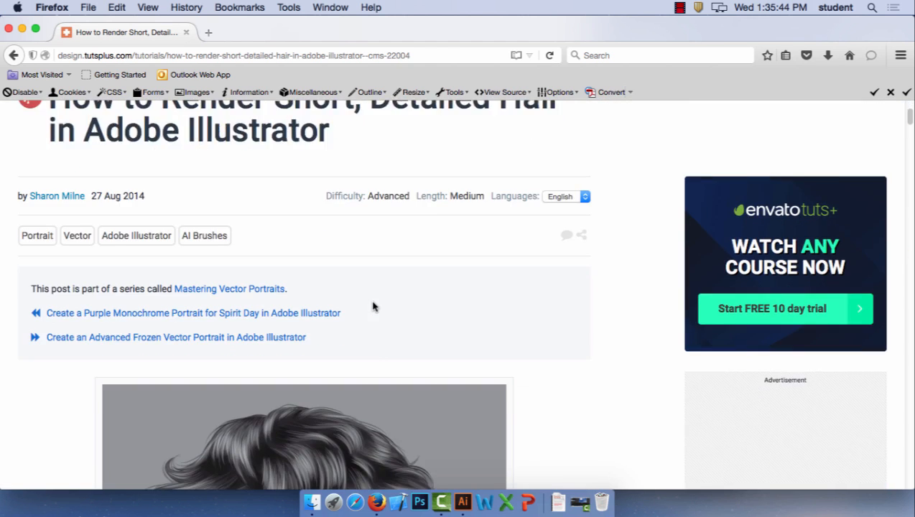
{"action": "scroll", "coordinate": [373, 307], "scroll_direction": "down", "scroll_amount": 4}
{"action": "scroll", "coordinate": [373, 307], "scroll_direction": "up", "scroll_amount": 6}
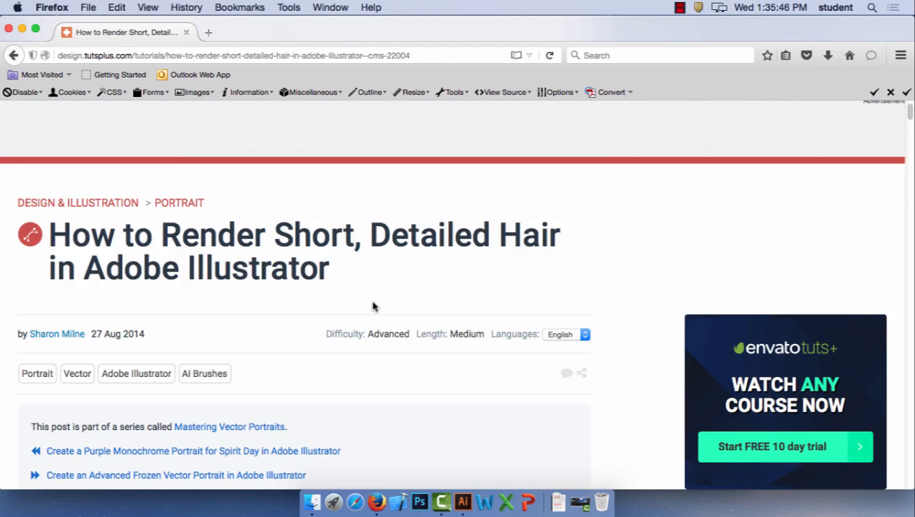
{"action": "scroll", "coordinate": [373, 307], "scroll_direction": "up", "scroll_amount": 3}
{"action": "left_click", "coordinate": [13, 54]}
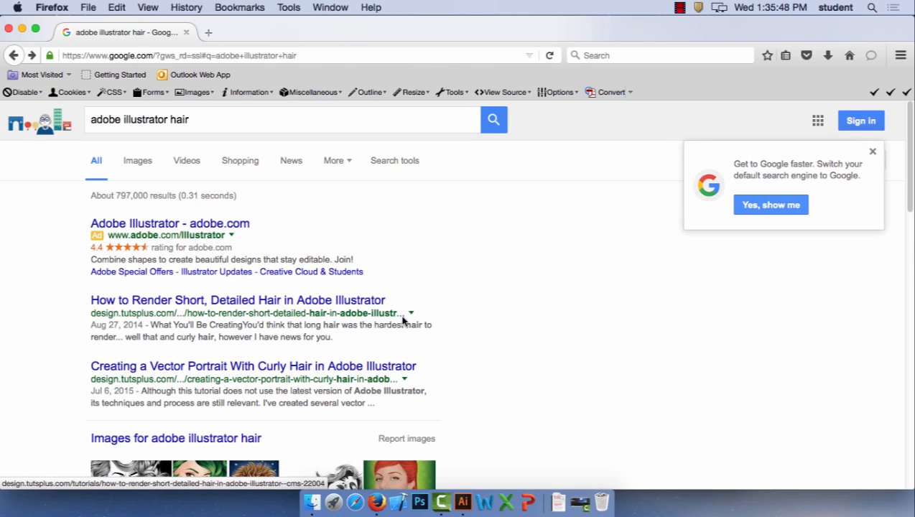
Examine the tutorial "Creating a Vector Portrait With Curly Hair in Adobe Illustrator" down to the lip rendering section and return to the search results
{"action": "scroll", "coordinate": [444, 321], "scroll_direction": "down", "scroll_amount": 3}
{"action": "left_click", "coordinate": [350, 272]}
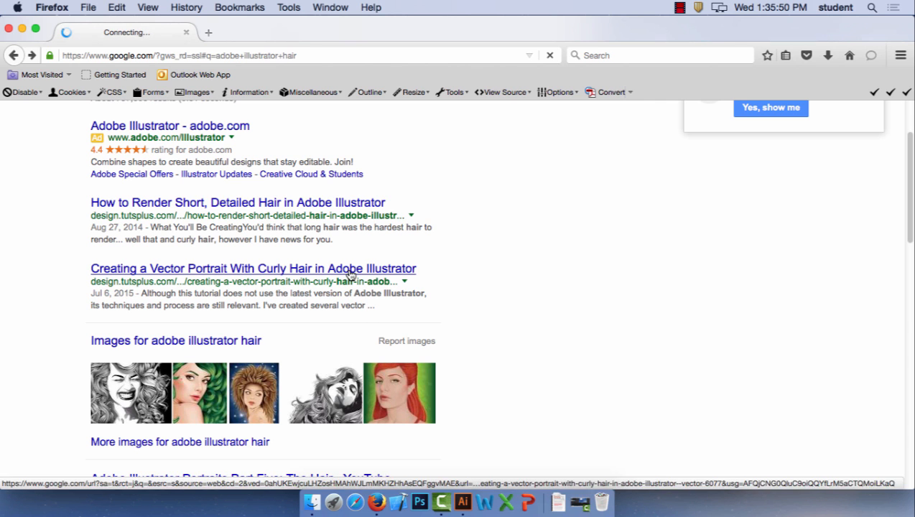
{"action": "scroll", "coordinate": [366, 280], "scroll_direction": "down", "scroll_amount": 5}
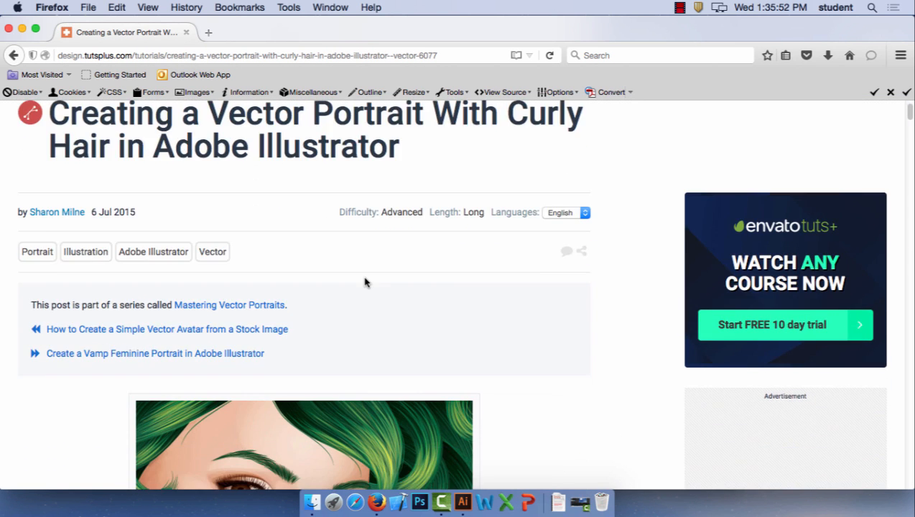
{"action": "scroll", "coordinate": [365, 282], "scroll_direction": "down", "scroll_amount": 10}
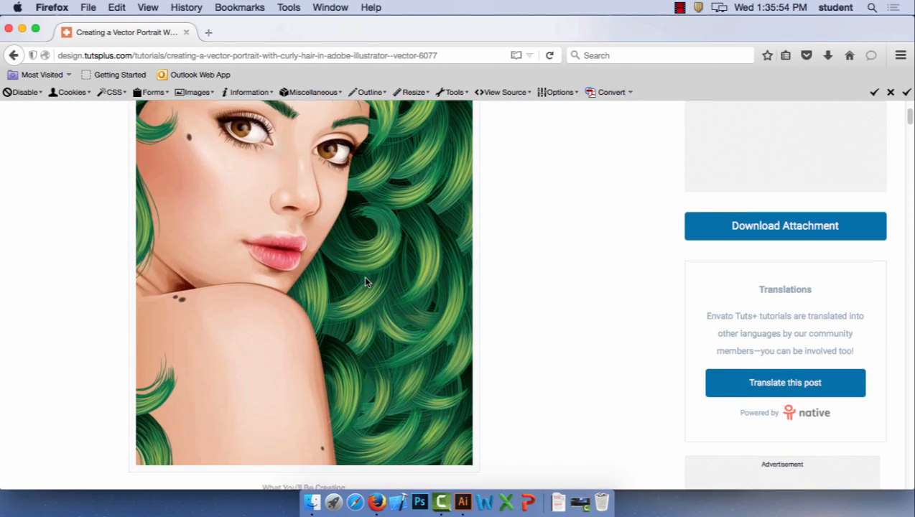
{"action": "scroll", "coordinate": [365, 282], "scroll_direction": "down", "scroll_amount": 15}
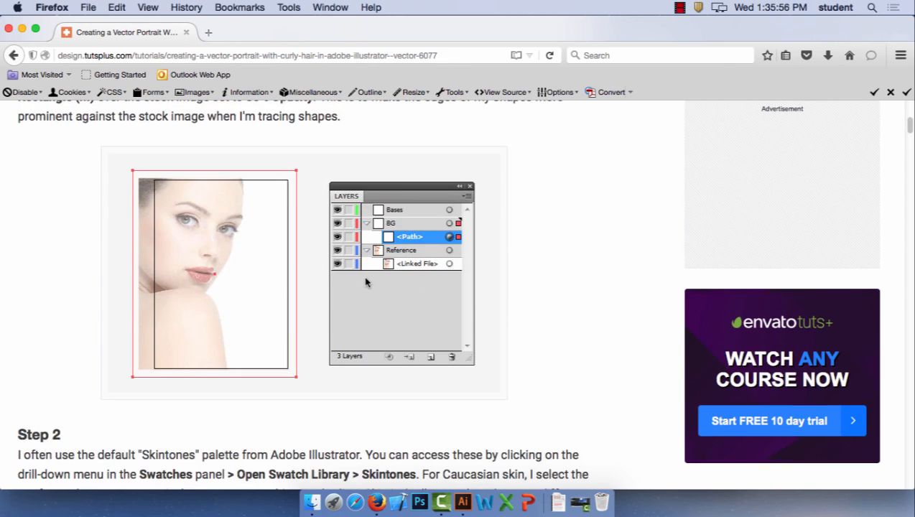
{"action": "scroll", "coordinate": [365, 282], "scroll_direction": "down", "scroll_amount": 15}
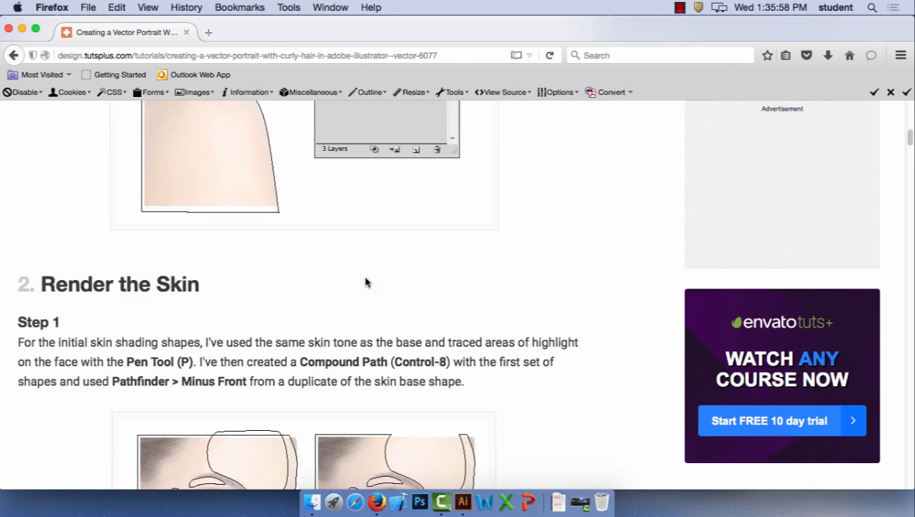
{"action": "scroll", "coordinate": [365, 282], "scroll_direction": "down", "scroll_amount": 8}
{"action": "scroll", "coordinate": [366, 282], "scroll_direction": "down", "scroll_amount": 10}
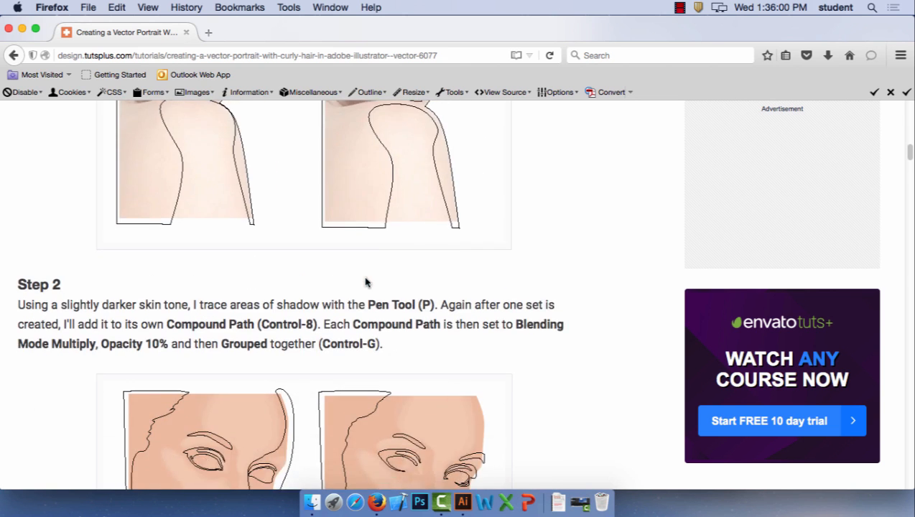
{"action": "scroll", "coordinate": [366, 282], "scroll_direction": "down", "scroll_amount": 20}
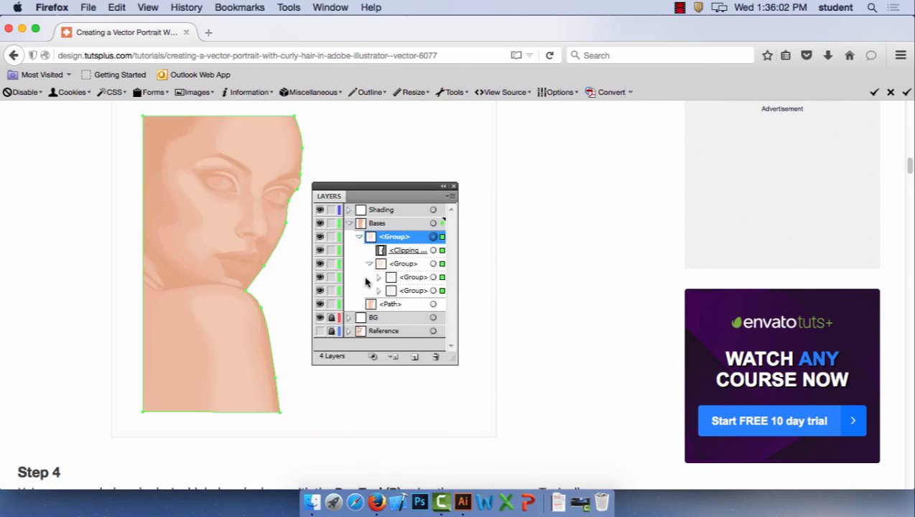
{"action": "scroll", "coordinate": [366, 282], "scroll_direction": "down", "scroll_amount": 20}
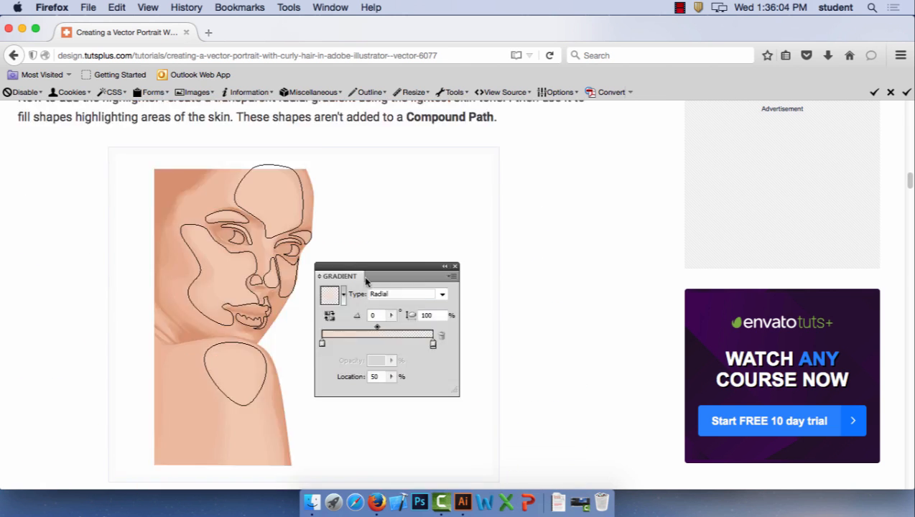
{"action": "scroll", "coordinate": [365, 282], "scroll_direction": "down", "scroll_amount": 20}
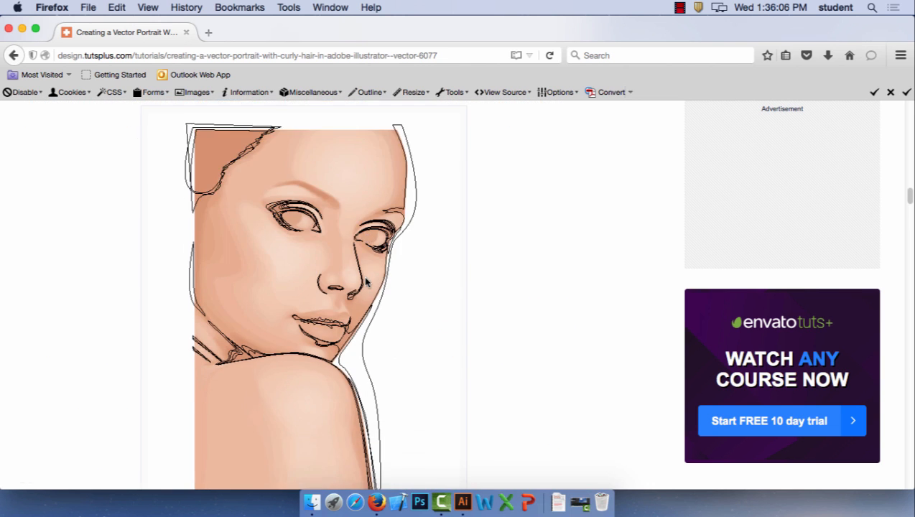
{"action": "scroll", "coordinate": [366, 282], "scroll_direction": "down", "scroll_amount": 20}
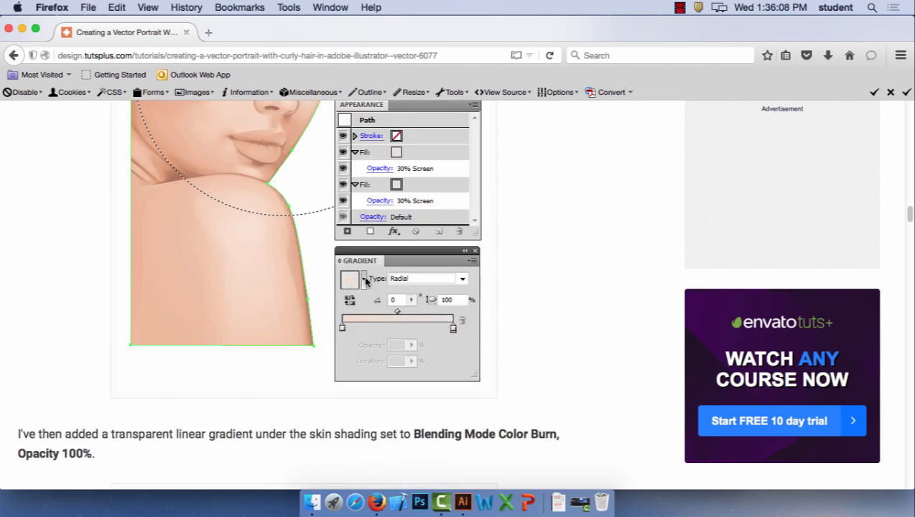
{"action": "scroll", "coordinate": [366, 282], "scroll_direction": "down", "scroll_amount": 20}
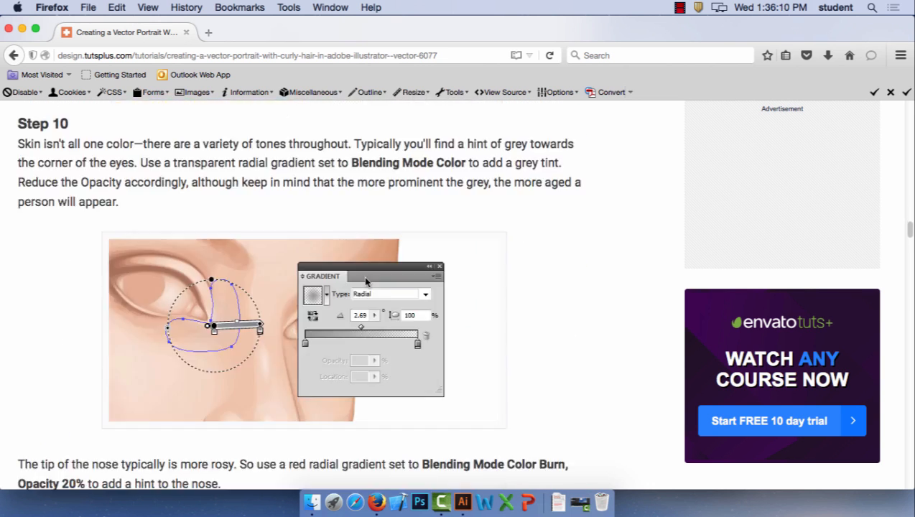
{"action": "scroll", "coordinate": [365, 282], "scroll_direction": "down", "scroll_amount": 15}
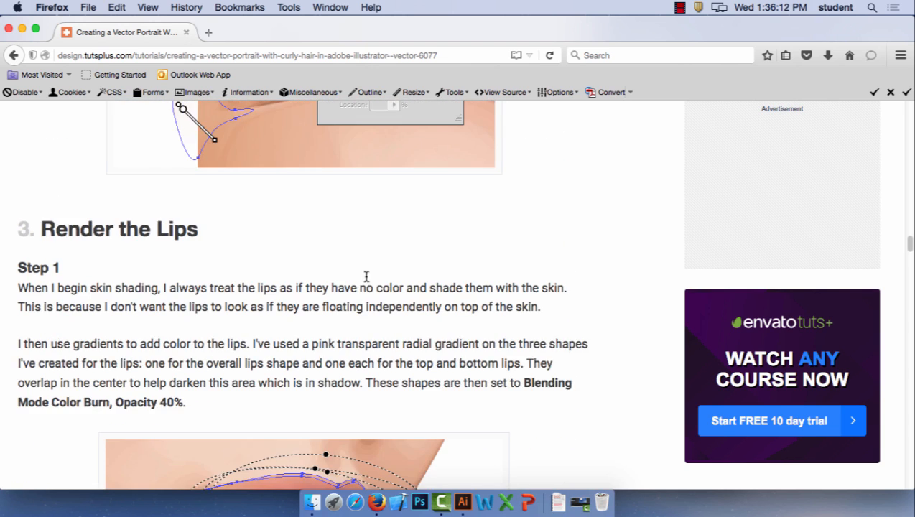
{"action": "mouse_move", "coordinate": [910, 246]}
{"action": "left_mouse_down"}
{"action": "mouse_move", "coordinate": [910, 394]}
{"action": "mouse_move", "coordinate": [909, 104]}
{"action": "left_mouse_up"}
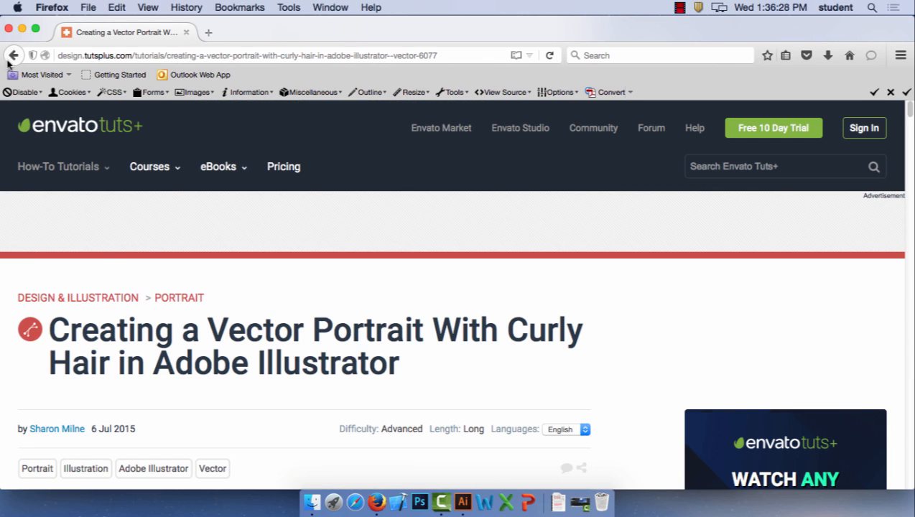
{"action": "left_click", "coordinate": [12, 55]}
Look through the rest of the search results for other Illustrator hair tutorials and videos
{"action": "scroll", "coordinate": [508, 339], "scroll_direction": "down", "scroll_amount": 2}
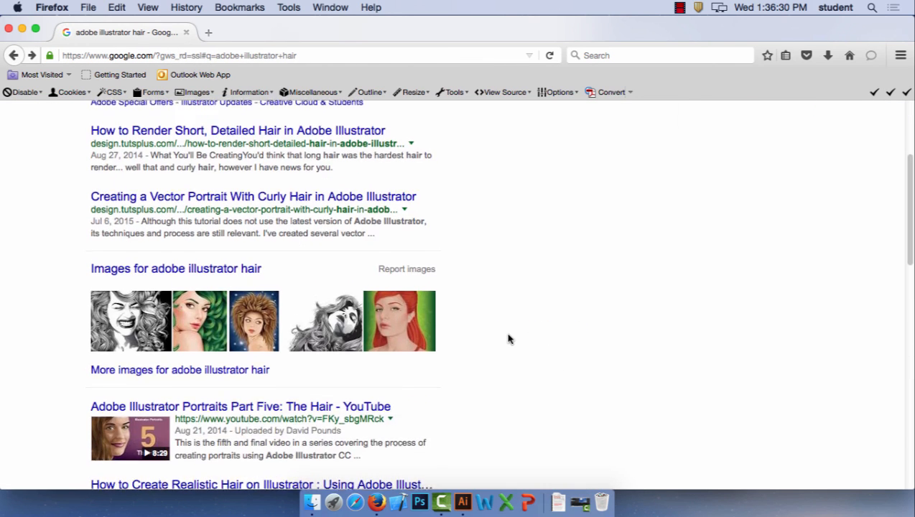
{"action": "scroll", "coordinate": [507, 339], "scroll_direction": "down", "scroll_amount": 5}
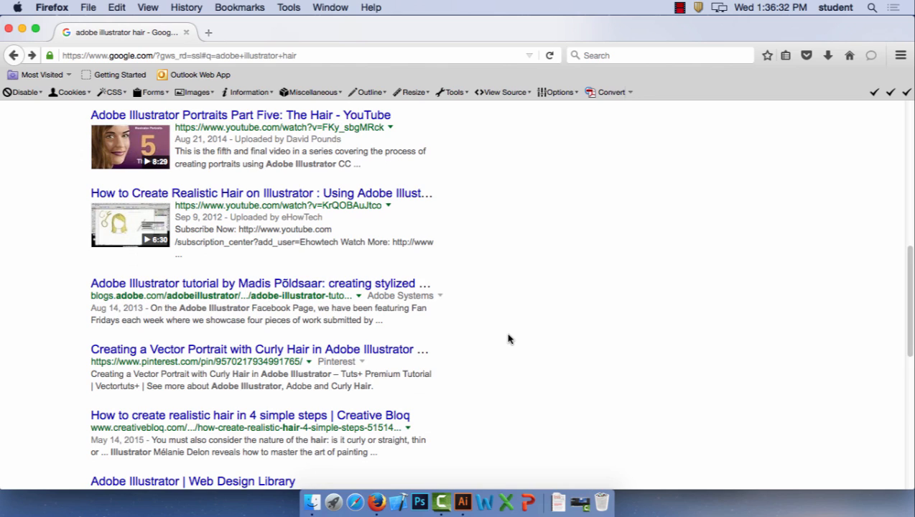
{"action": "scroll", "coordinate": [508, 339], "scroll_direction": "down", "scroll_amount": 4}
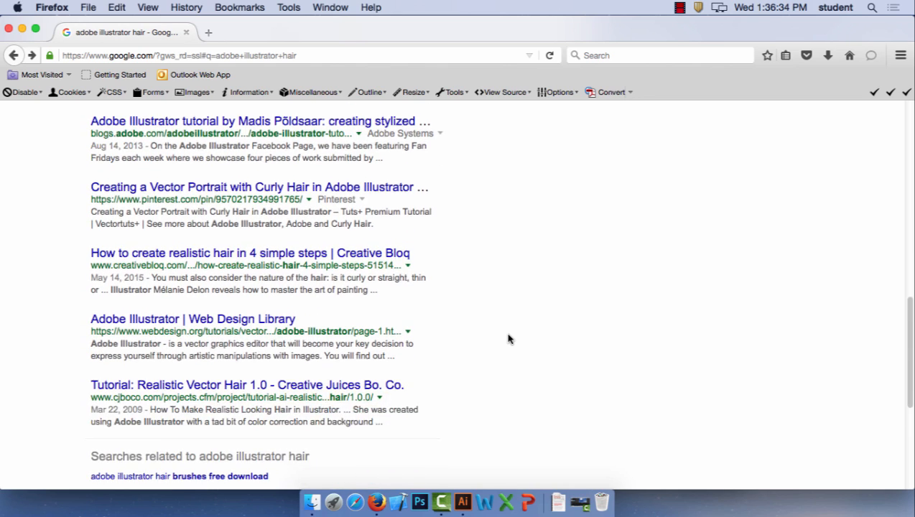
{"action": "scroll", "coordinate": [508, 338], "scroll_direction": "up", "scroll_amount": 10}
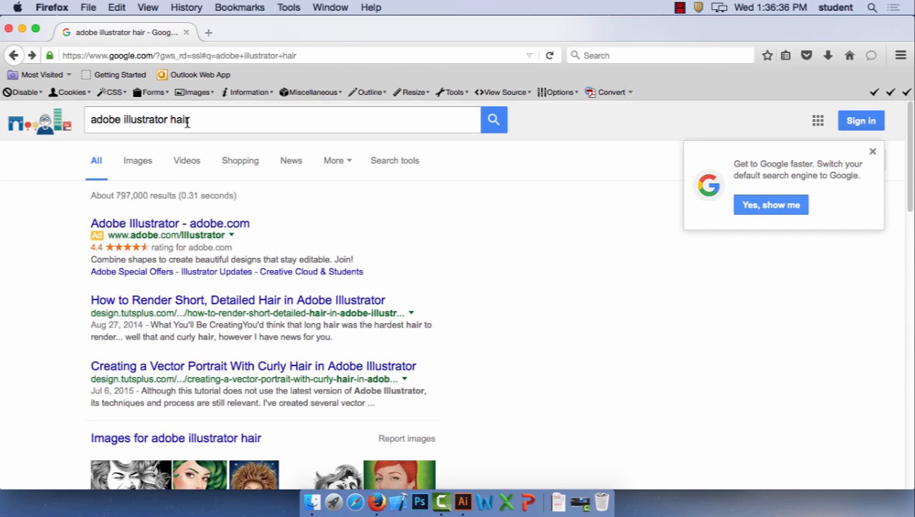
Extend the Google search to "adobe illustrator hair brushes"
{"action": "left_click", "coordinate": [189, 121]}
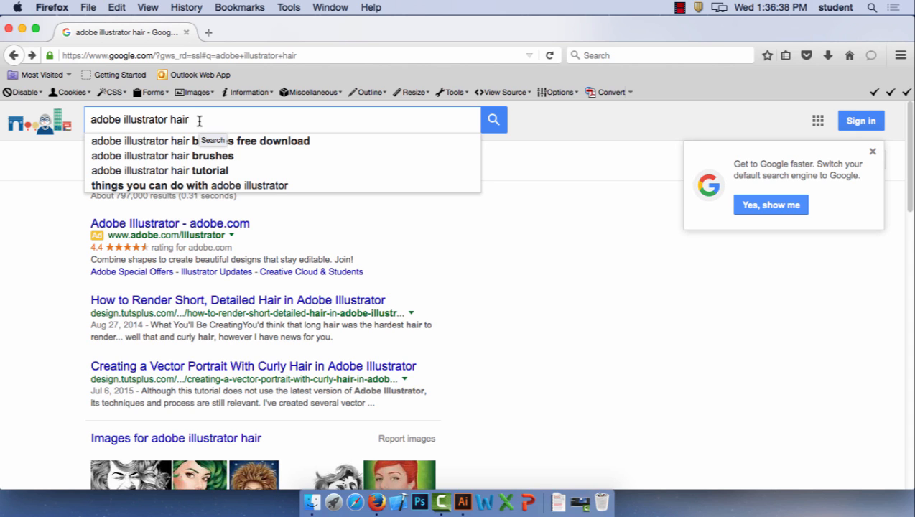
{"action": "type", "text": "brus"}
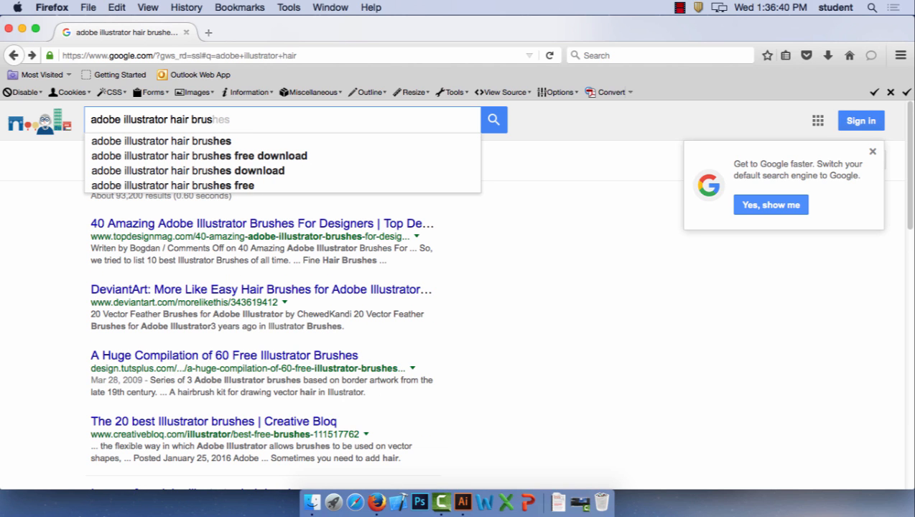
{"action": "type", "text": "hes"}
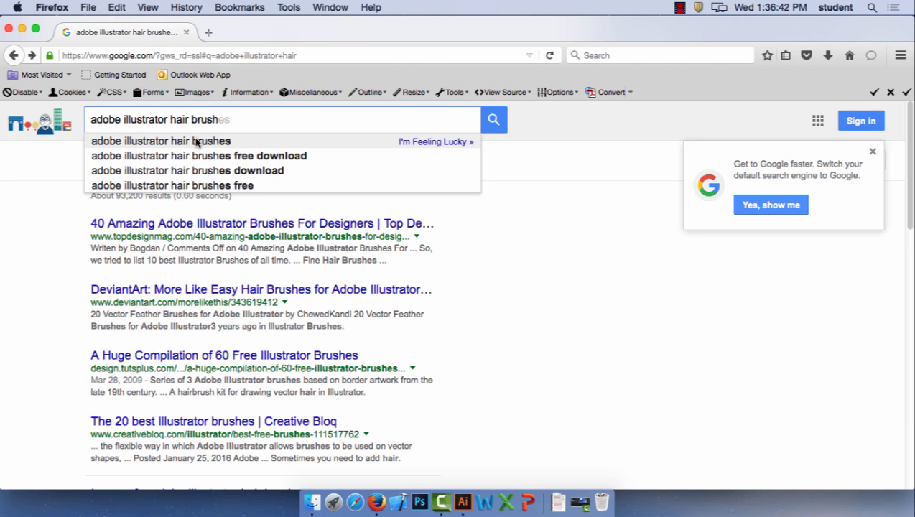
{"action": "key", "text": "Return"}
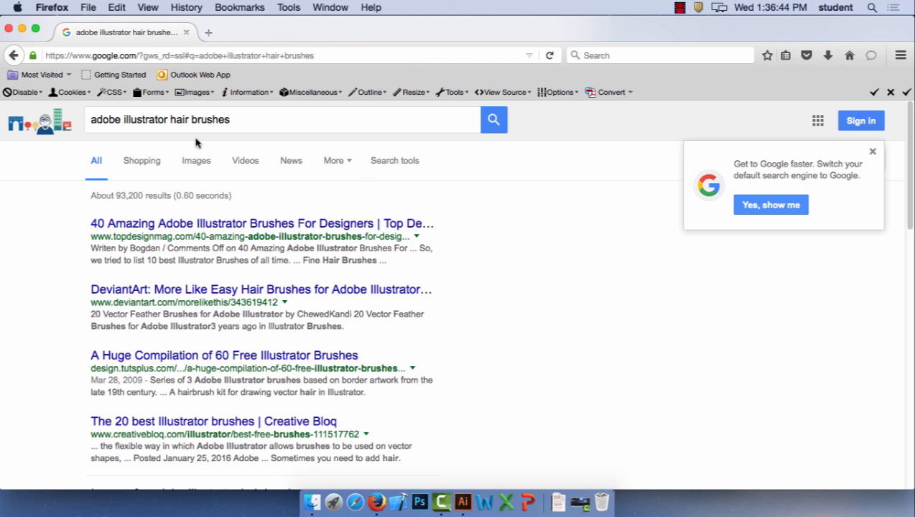
Look through the article "40 Amazing Adobe Illustrator Brushes For Designers" for hair brushes and return to the search results
{"action": "left_click", "coordinate": [314, 227]}
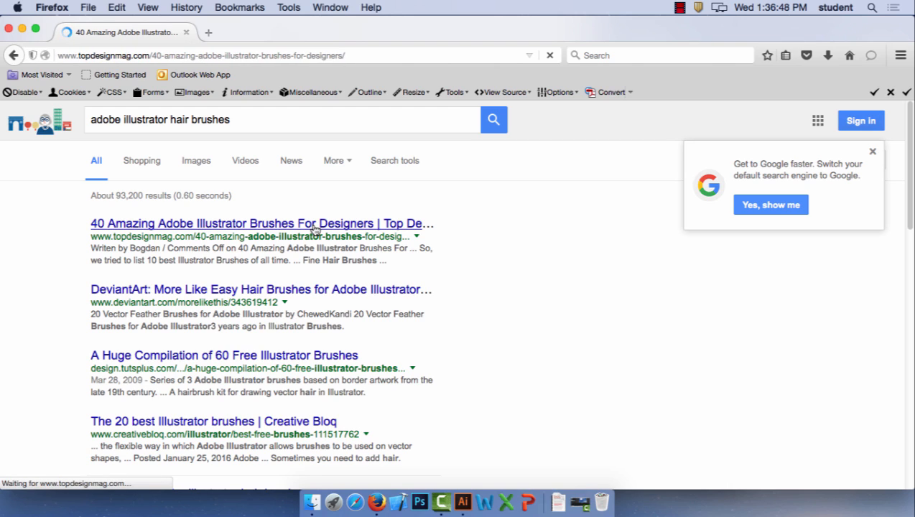
{"action": "scroll", "coordinate": [314, 227], "scroll_direction": "down", "scroll_amount": 5}
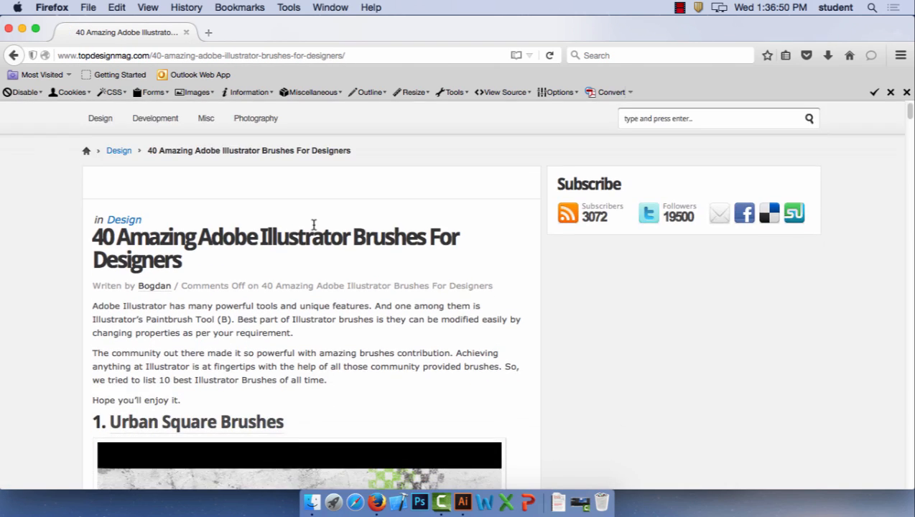
{"action": "scroll", "coordinate": [313, 227], "scroll_direction": "down", "scroll_amount": 15}
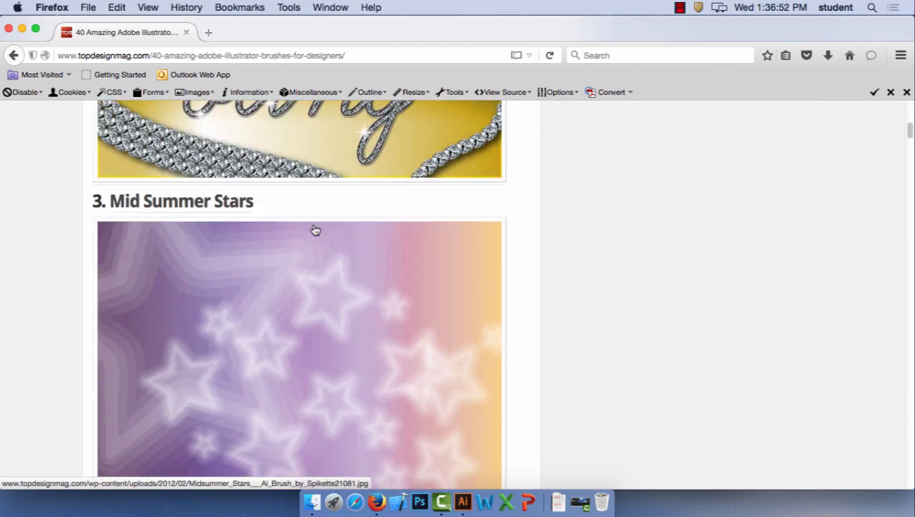
{"action": "scroll", "coordinate": [317, 230], "scroll_direction": "down", "scroll_amount": 15}
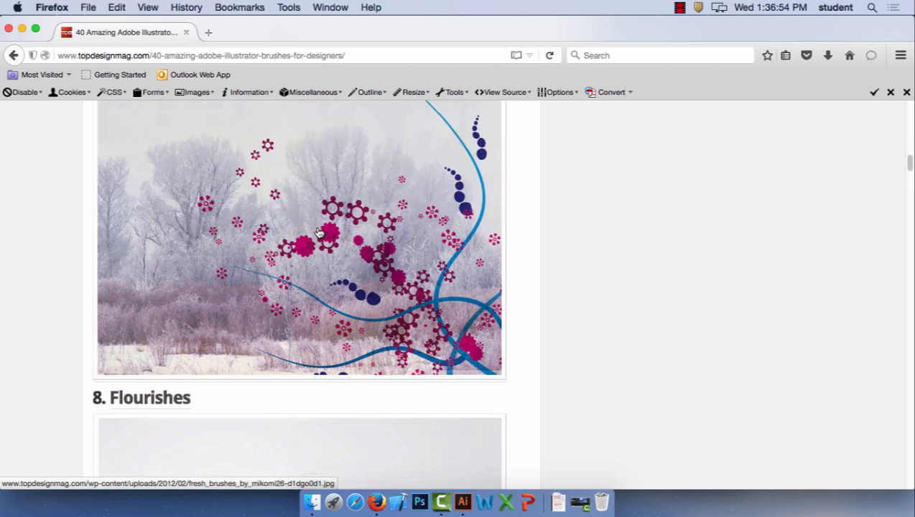
{"action": "scroll", "coordinate": [319, 232], "scroll_direction": "up", "scroll_amount": 4}
{"action": "left_click", "coordinate": [13, 55]}
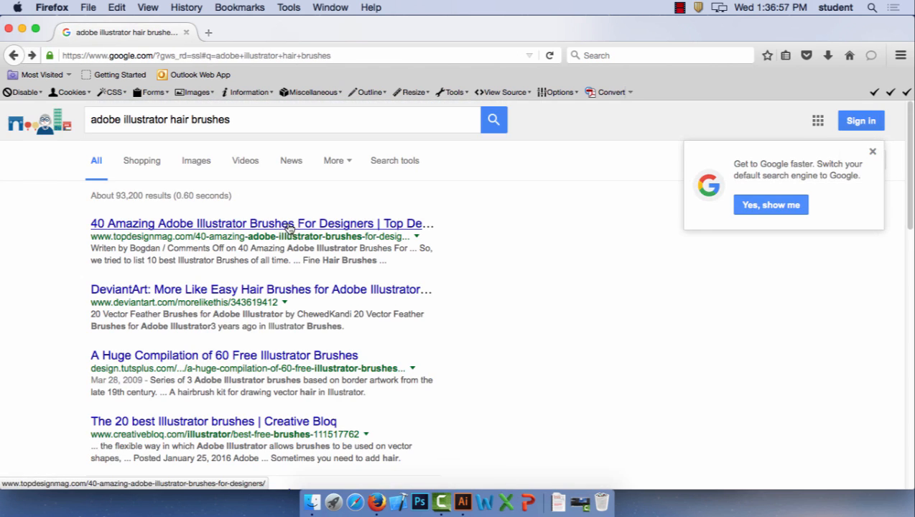
Open the DeviantArt result for easy Illustrator hair brushes and browse its brush thumbnails
{"action": "left_click", "coordinate": [325, 292]}
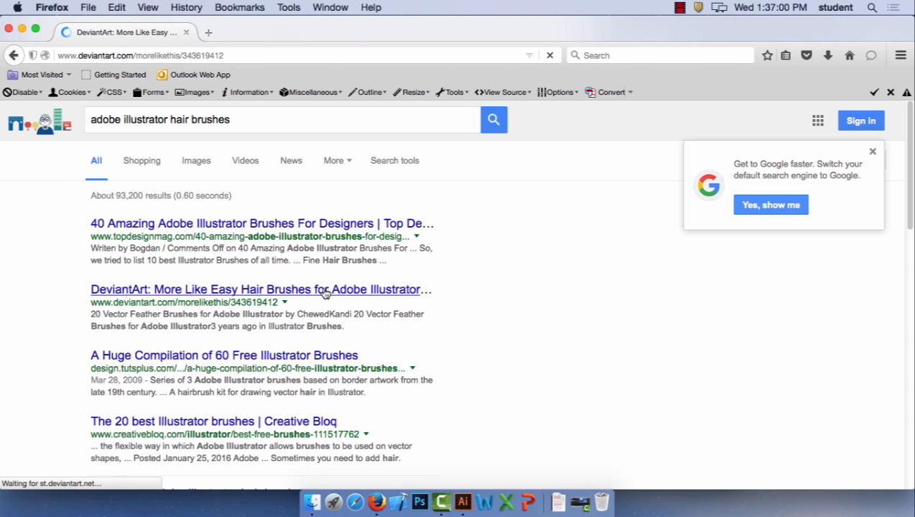
{"action": "scroll", "coordinate": [376, 306], "scroll_direction": "down", "scroll_amount": 1}
{"action": "scroll", "coordinate": [375, 308], "scroll_direction": "down", "scroll_amount": 8}
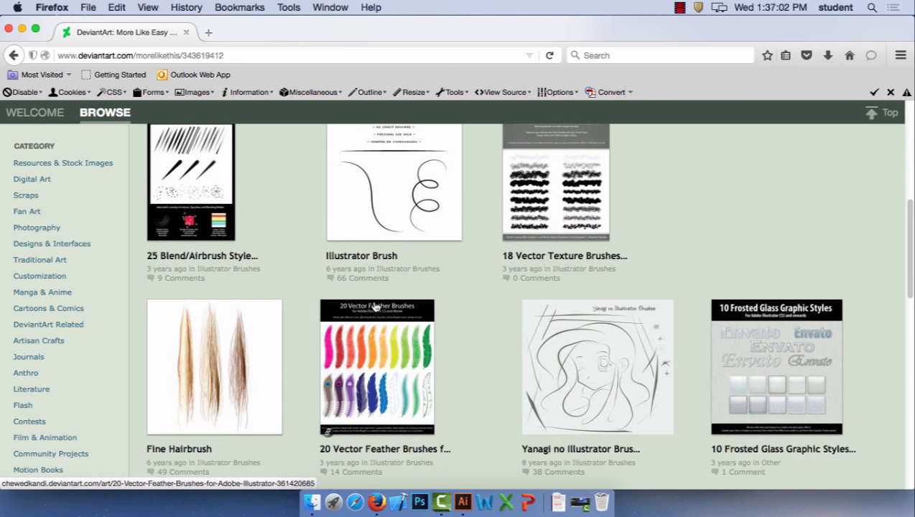
Open the Fine Hairbrush set and examine its usage instructions and comments
{"action": "left_click", "coordinate": [235, 377]}
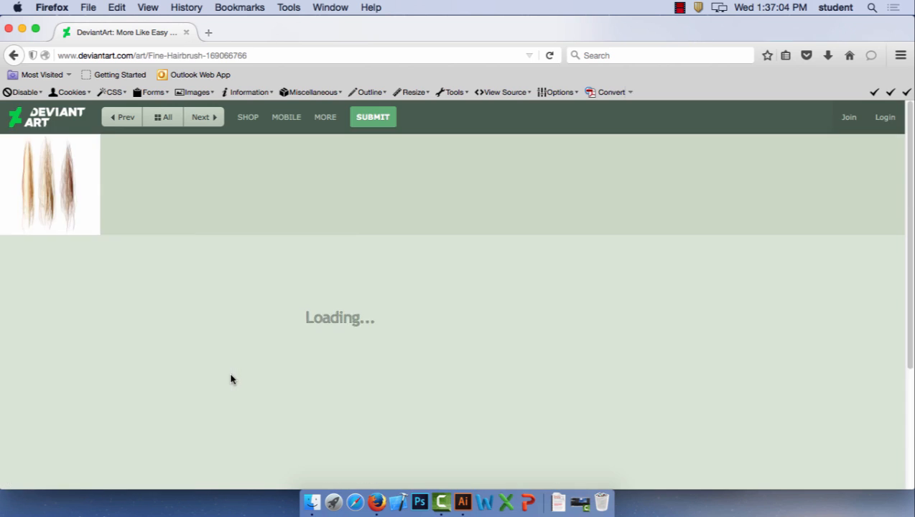
{"action": "scroll", "coordinate": [360, 357], "scroll_direction": "down", "scroll_amount": 5}
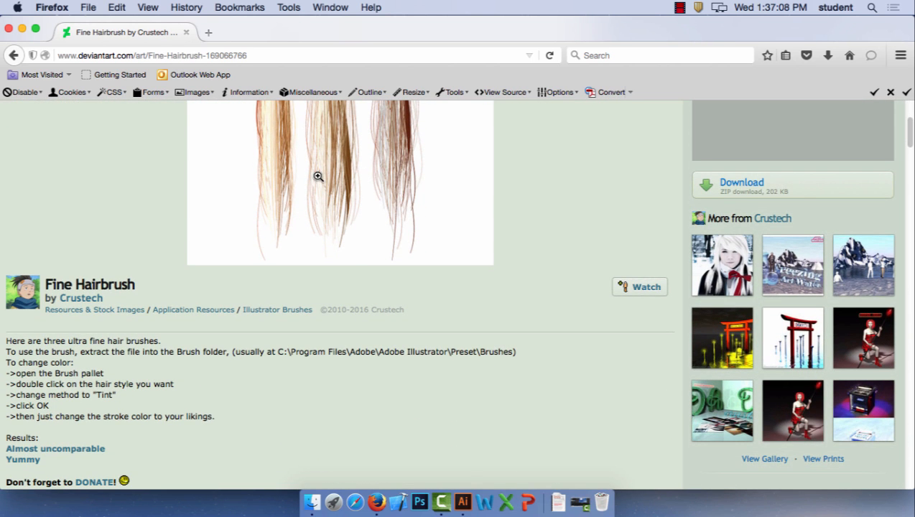
{"action": "scroll", "coordinate": [320, 346], "scroll_direction": "down", "scroll_amount": 14}
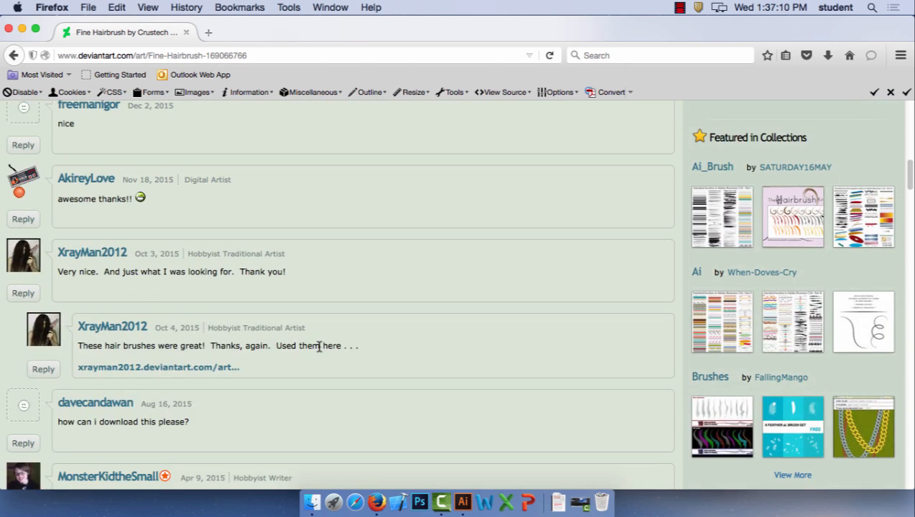
{"action": "scroll", "coordinate": [319, 346], "scroll_direction": "up", "scroll_amount": 11}
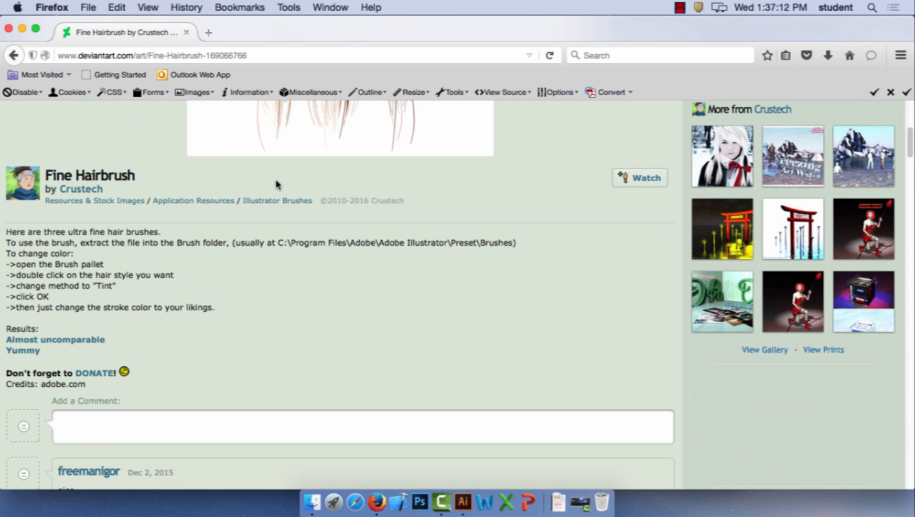
Browse DeviantArt's Illustrator Brushes category and the Daily Deviations, and return to the Google results for Illustrator hair brushes
{"action": "left_click", "coordinate": [272, 202]}
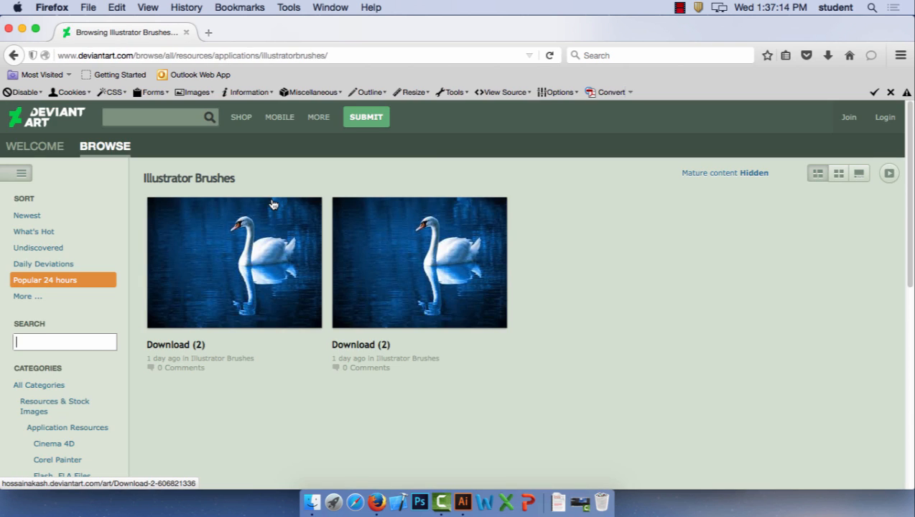
{"action": "left_click", "coordinate": [14, 55]}
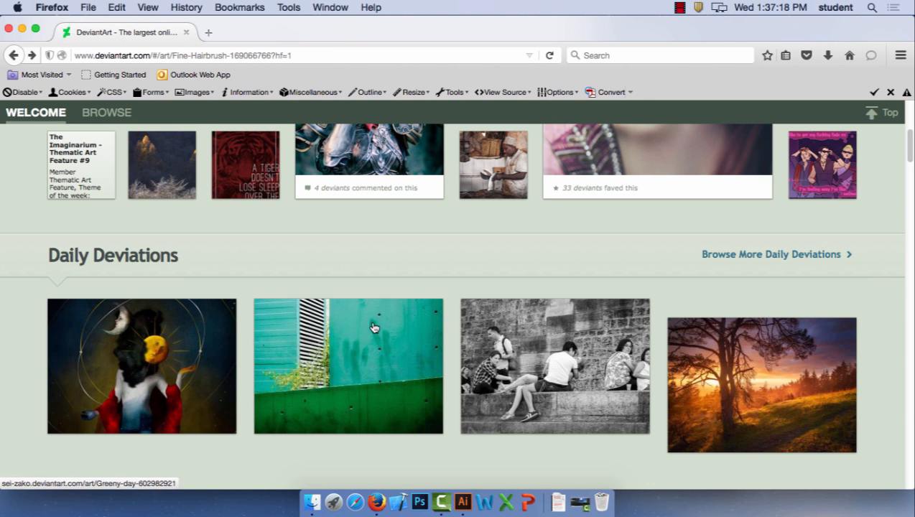
{"action": "scroll", "coordinate": [374, 328], "scroll_direction": "down", "scroll_amount": 8}
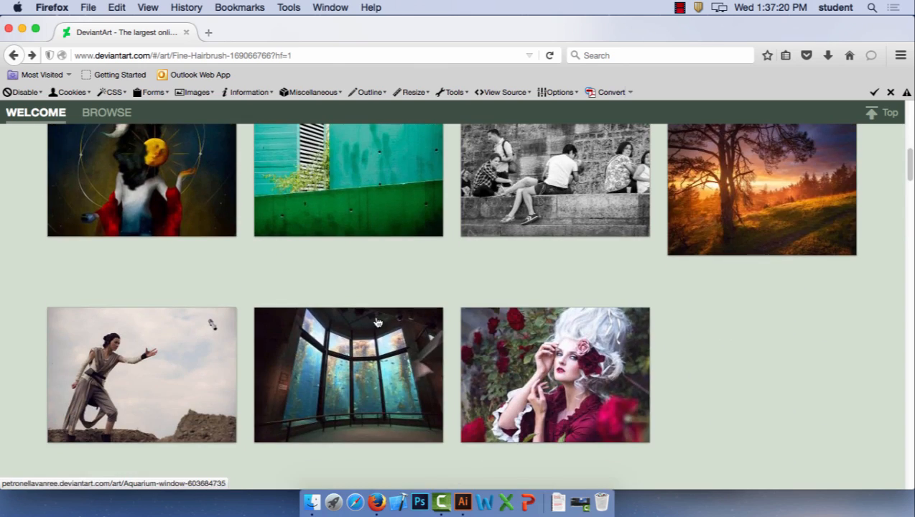
{"action": "scroll", "coordinate": [377, 321], "scroll_direction": "down", "scroll_amount": 3}
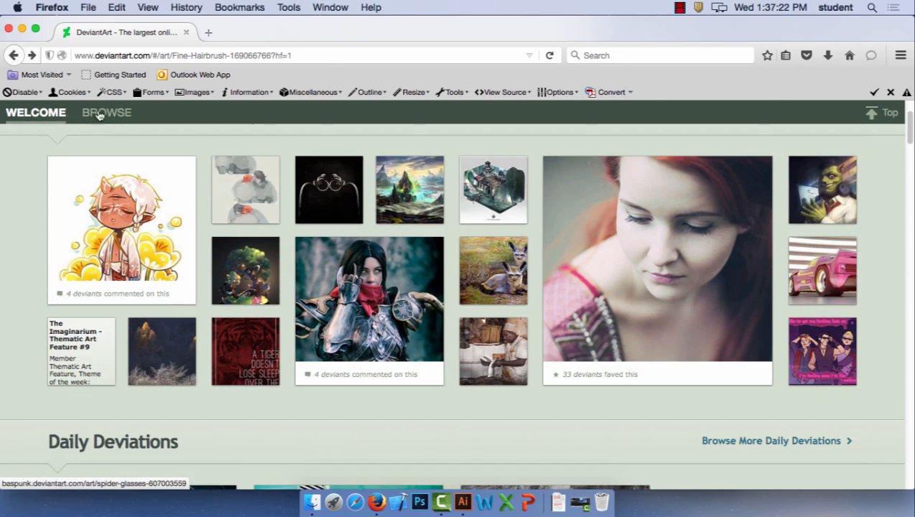
{"action": "left_click", "coordinate": [13, 55]}
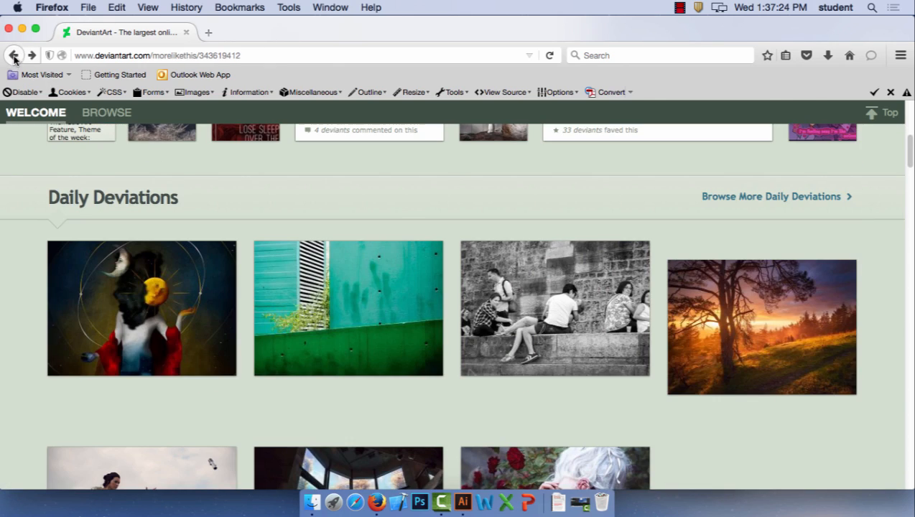
{"action": "left_click", "coordinate": [13, 55]}
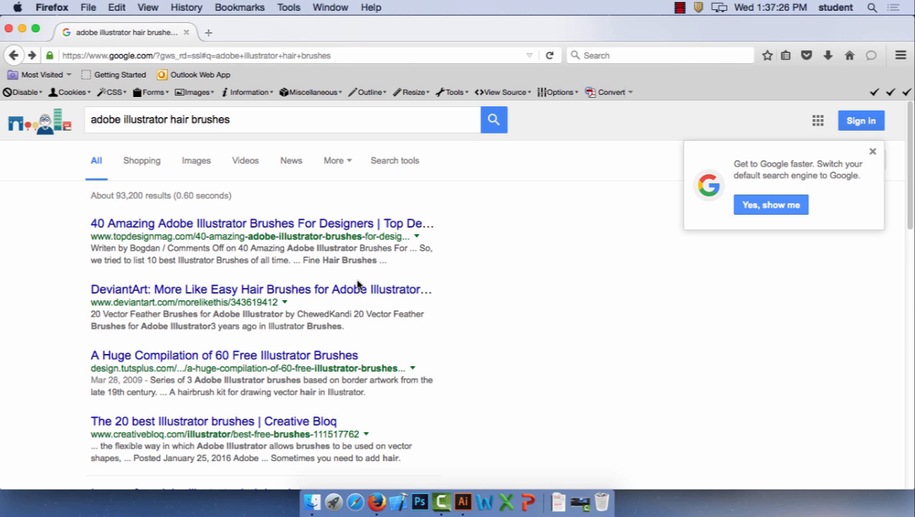
Open the article "A Huge Compilation of 60 Free Illustrator Brushes" and look through its list for hair brush sets
{"action": "scroll", "coordinate": [385, 363], "scroll_direction": "down", "scroll_amount": 1}
{"action": "left_click", "coordinate": [327, 334]}
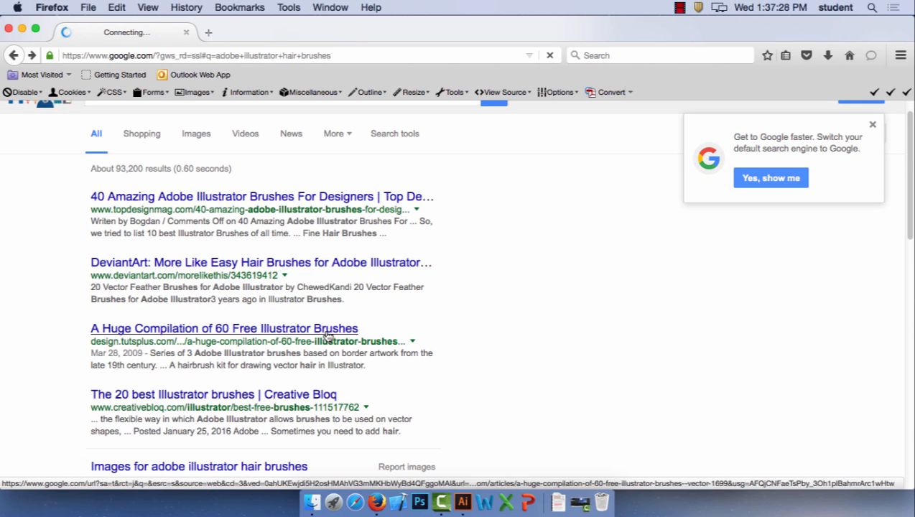
{"action": "scroll", "coordinate": [340, 345], "scroll_direction": "down", "scroll_amount": 5}
{"action": "scroll", "coordinate": [341, 357], "scroll_direction": "down", "scroll_amount": 12}
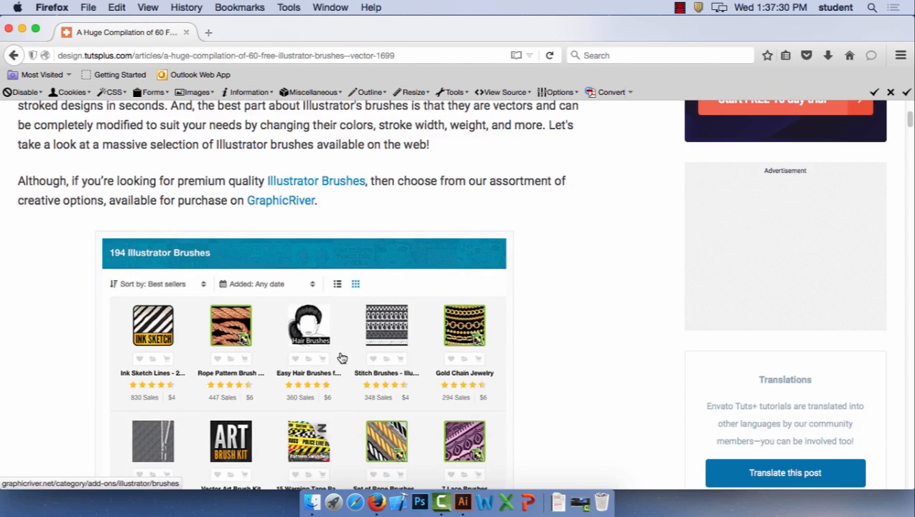
{"action": "scroll", "coordinate": [340, 357], "scroll_direction": "down", "scroll_amount": 20}
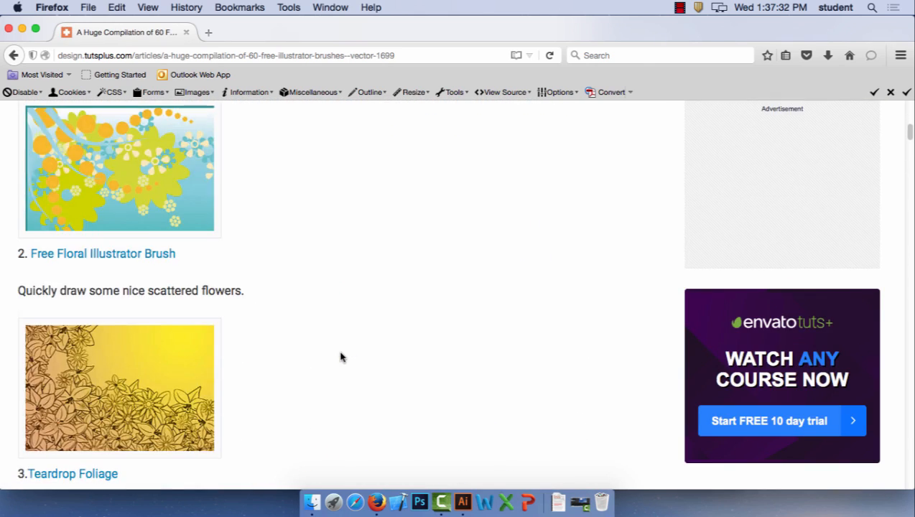
{"action": "scroll", "coordinate": [341, 357], "scroll_direction": "down", "scroll_amount": 20}
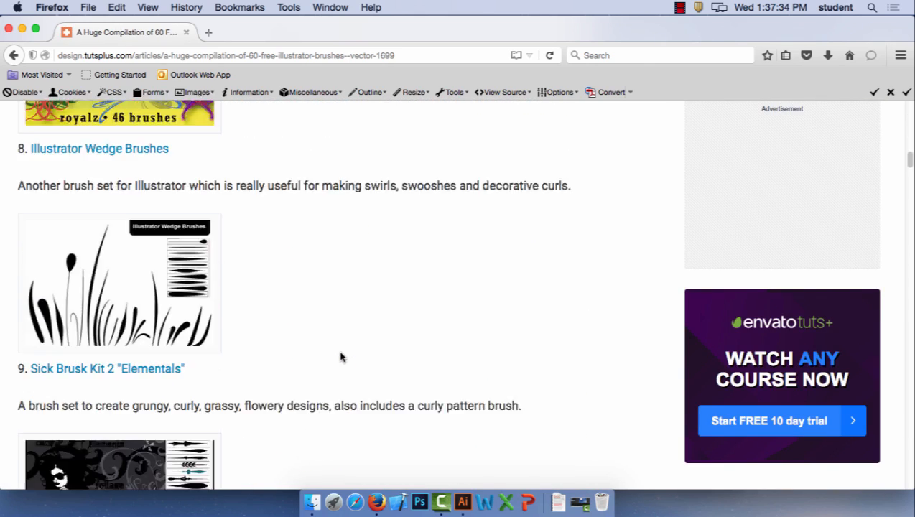
{"action": "scroll", "coordinate": [341, 357], "scroll_direction": "down", "scroll_amount": 20}
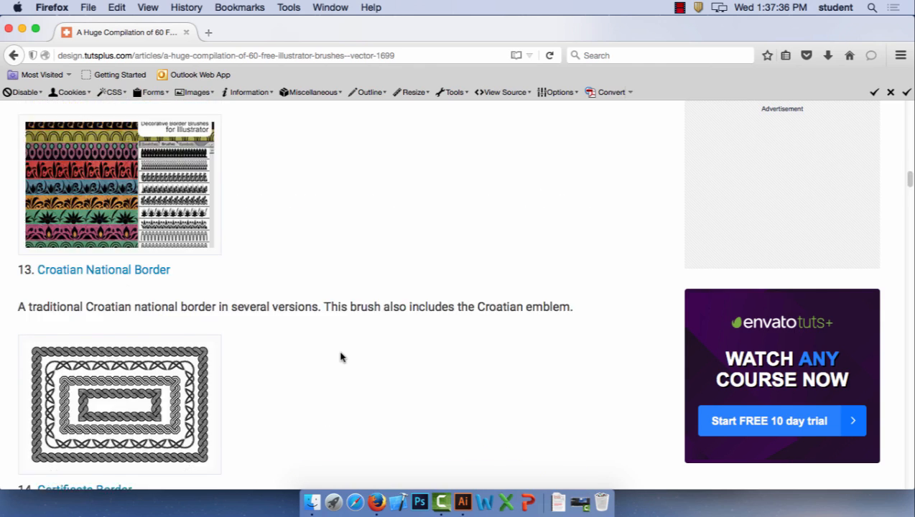
{"action": "scroll", "coordinate": [353, 352], "scroll_direction": "down", "scroll_amount": 5}
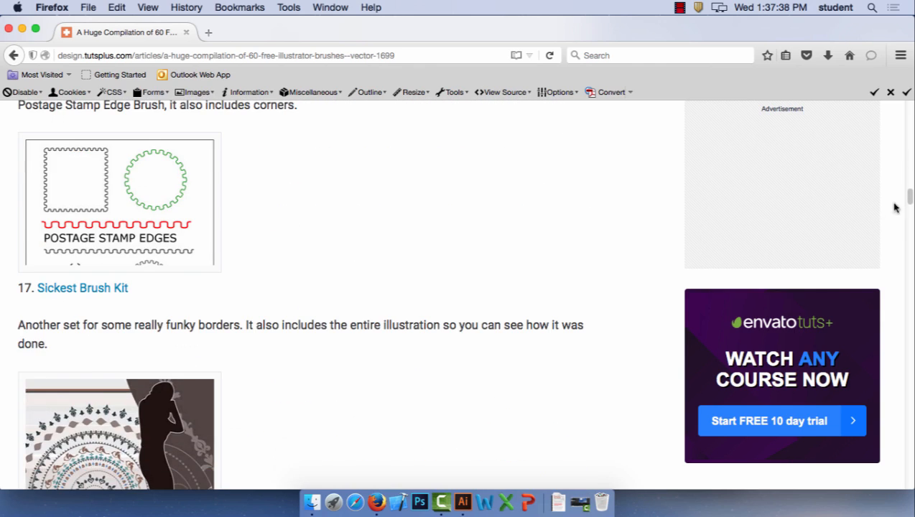
{"action": "left_click_drag", "start_coordinate": [910, 199], "coordinate": [910, 345]}
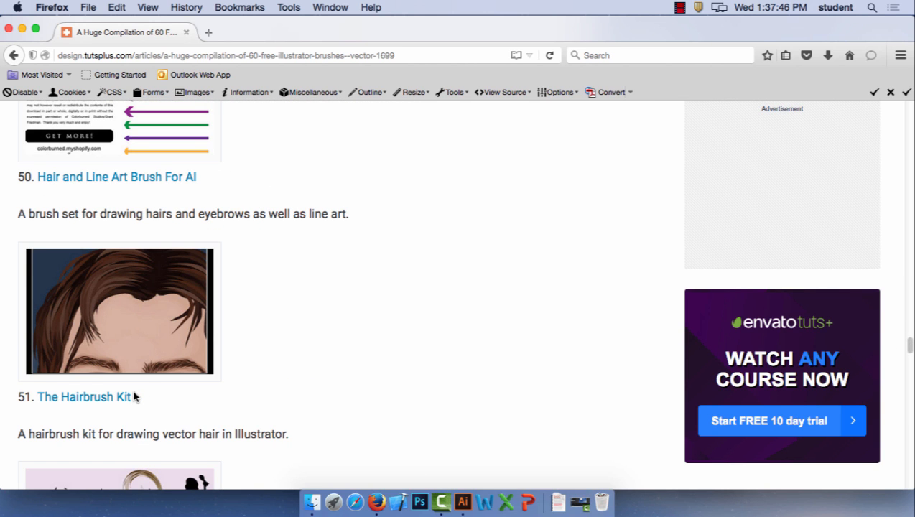
Open The Hairbrush Kit from the article, view its brush preview, and return to the Google search results
{"action": "left_click", "coordinate": [117, 397]}
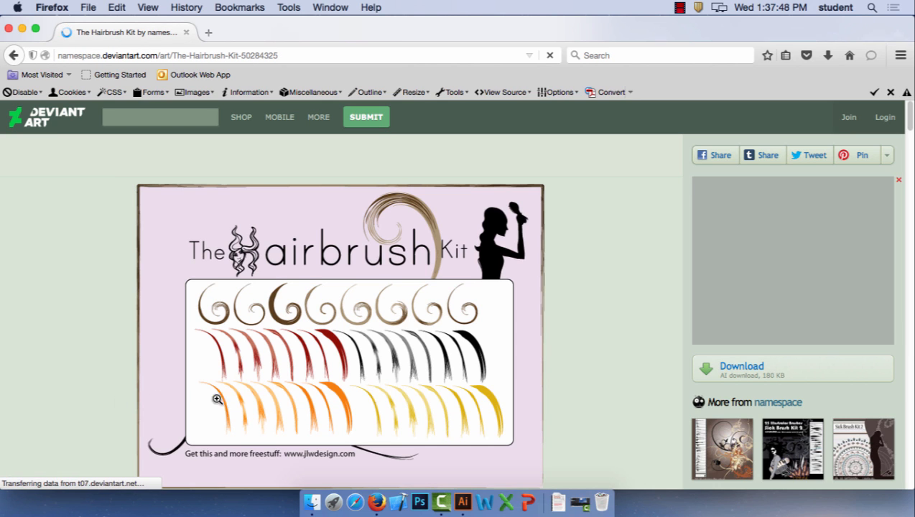
{"action": "scroll", "coordinate": [413, 391], "scroll_direction": "down", "scroll_amount": 5}
{"action": "scroll", "coordinate": [414, 392], "scroll_direction": "up", "scroll_amount": 5}
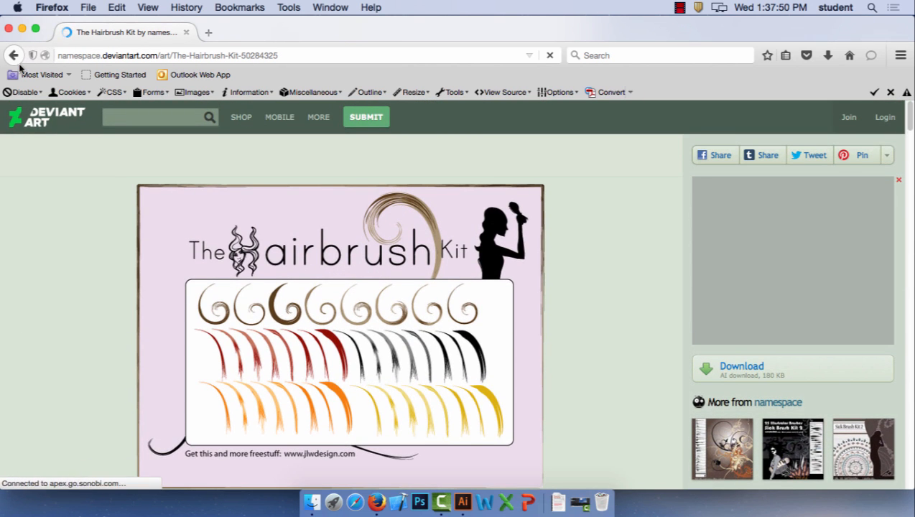
{"action": "left_click", "coordinate": [16, 57]}
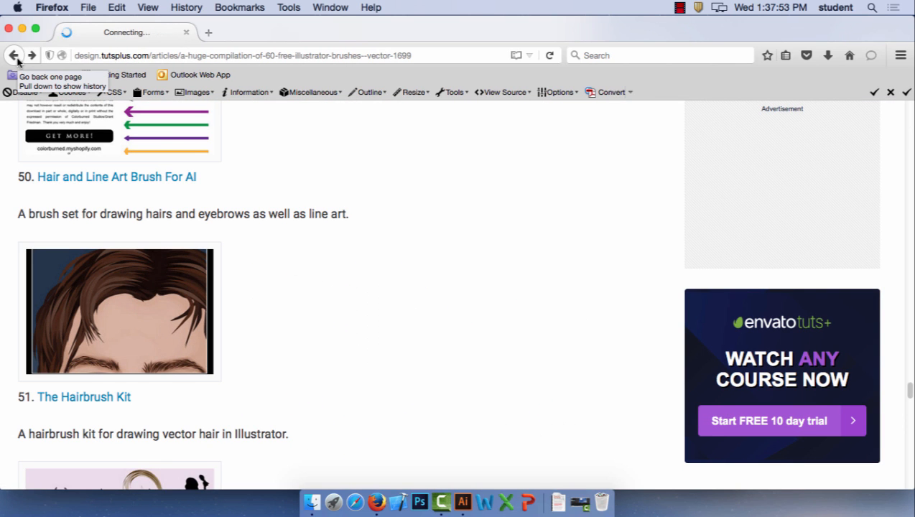
{"action": "left_click", "coordinate": [15, 57]}
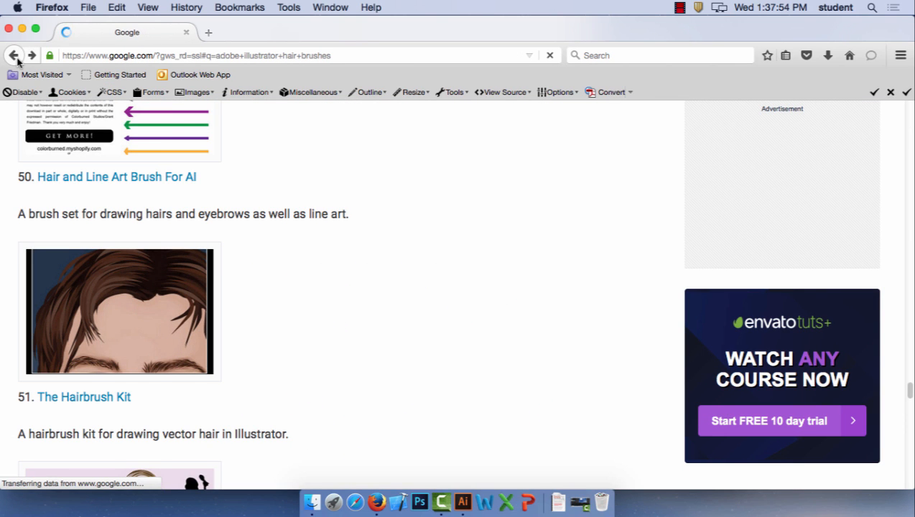
Open the image result showing three hair strands and visit its source article, "25 Excellent Sets of Free Adobe Illustrator Brushes"
{"action": "scroll", "coordinate": [568, 407], "scroll_direction": "down", "scroll_amount": 5}
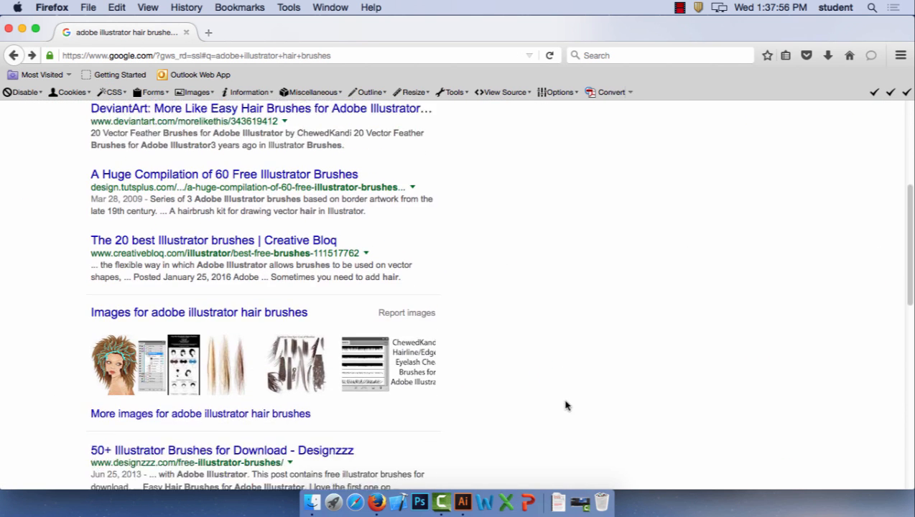
{"action": "left_click", "coordinate": [236, 328]}
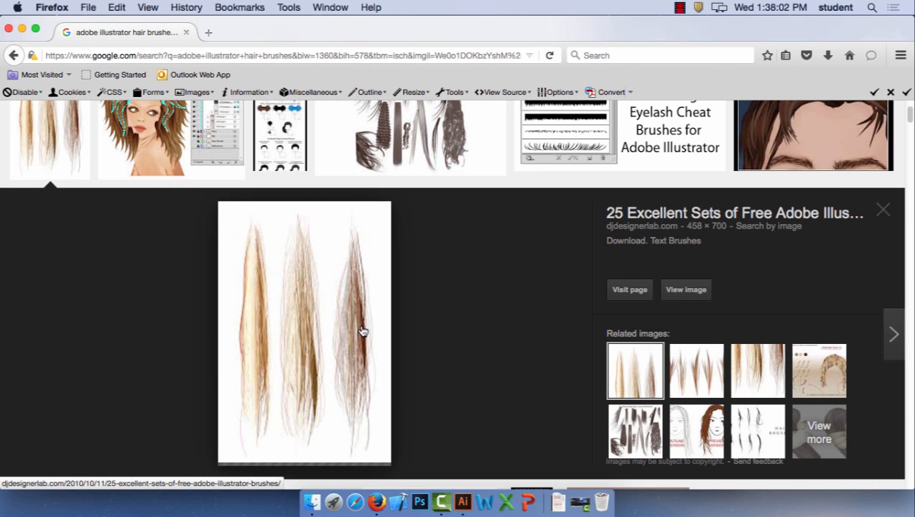
{"action": "scroll", "coordinate": [359, 332], "scroll_direction": "down", "scroll_amount": 3}
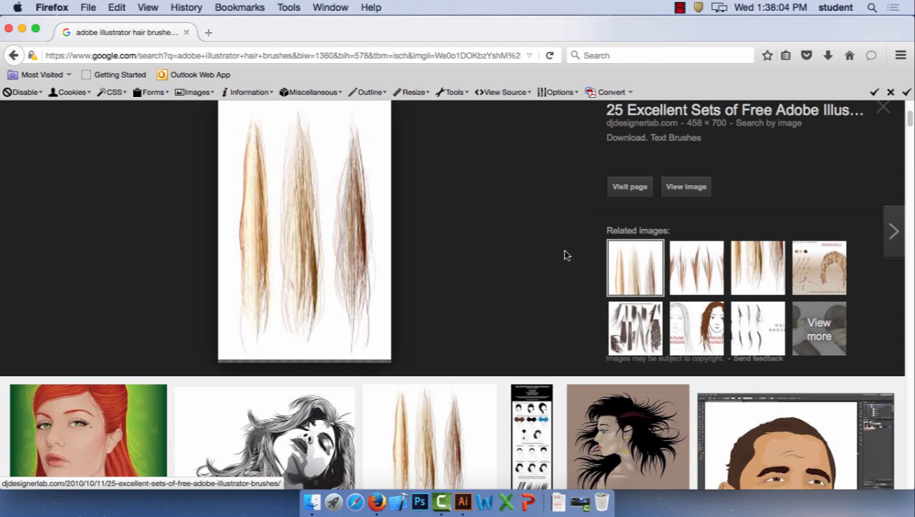
{"action": "left_click", "coordinate": [652, 125]}
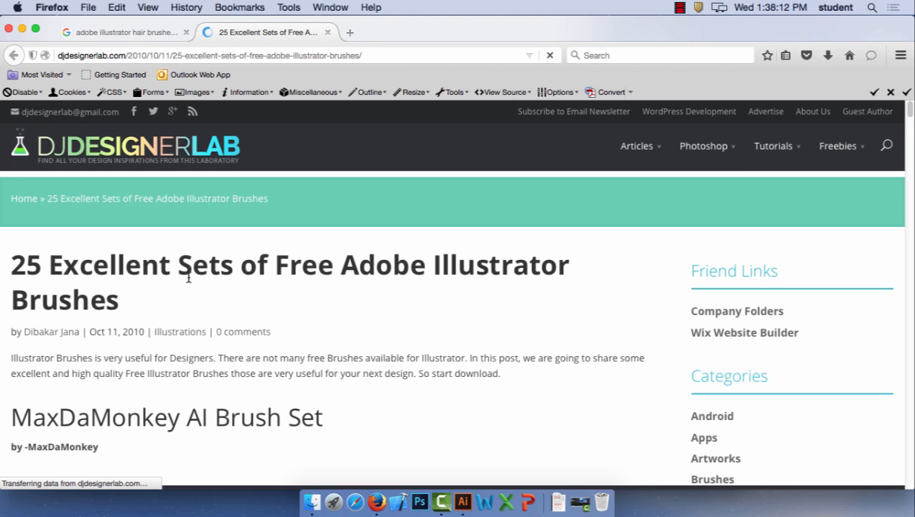
Look through the article for the Fine Hairbrush set, dismissing the newsletter subscription pop-up
{"action": "scroll", "coordinate": [381, 386], "scroll_direction": "down", "scroll_amount": 3}
{"action": "scroll", "coordinate": [382, 386], "scroll_direction": "down", "scroll_amount": 20}
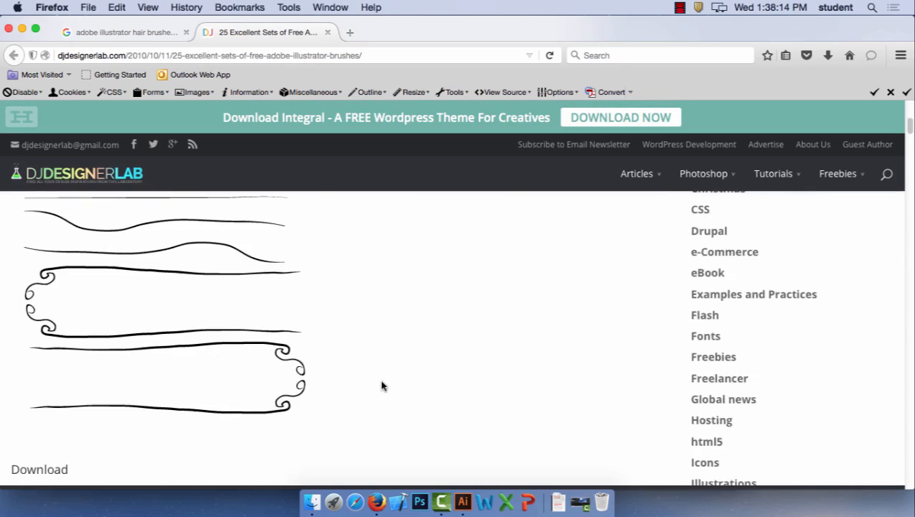
{"action": "scroll", "coordinate": [382, 385], "scroll_direction": "down", "scroll_amount": 20}
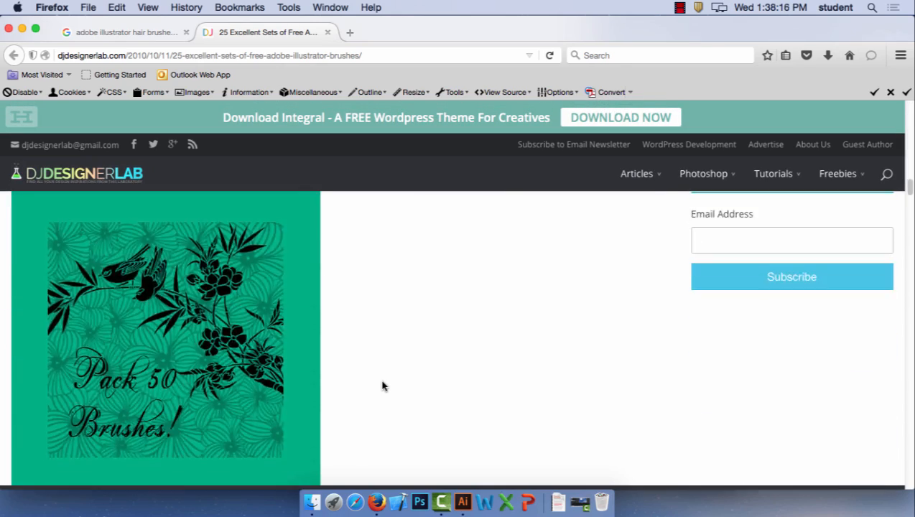
{"action": "scroll", "coordinate": [382, 385], "scroll_direction": "down", "scroll_amount": 20}
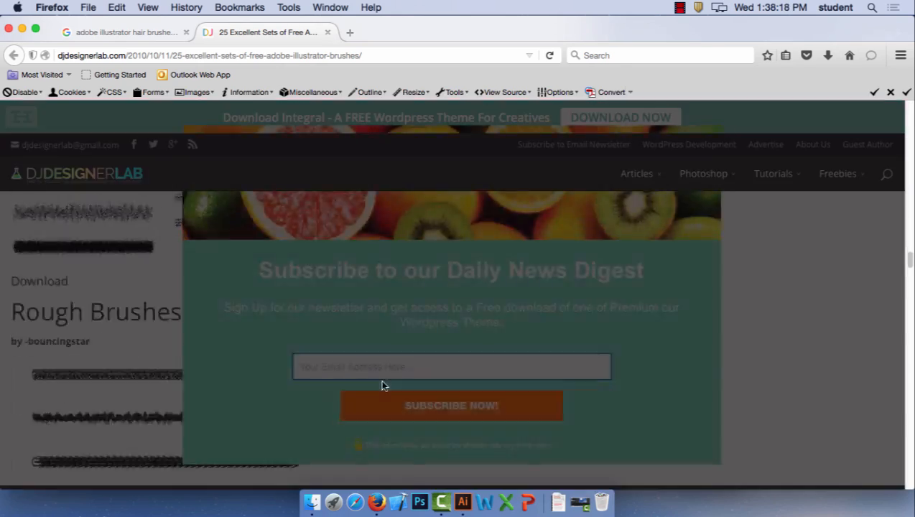
{"action": "scroll", "coordinate": [381, 378], "scroll_direction": "down", "scroll_amount": 10}
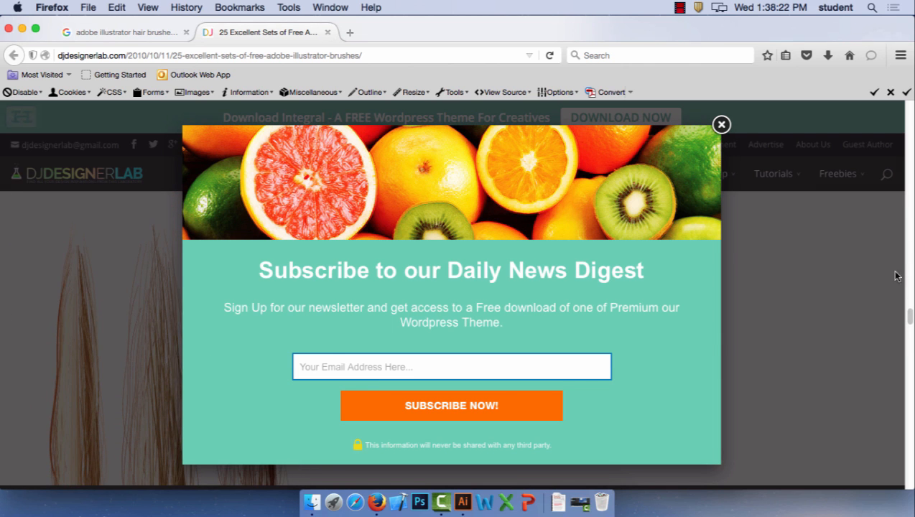
{"action": "left_click", "coordinate": [722, 126]}
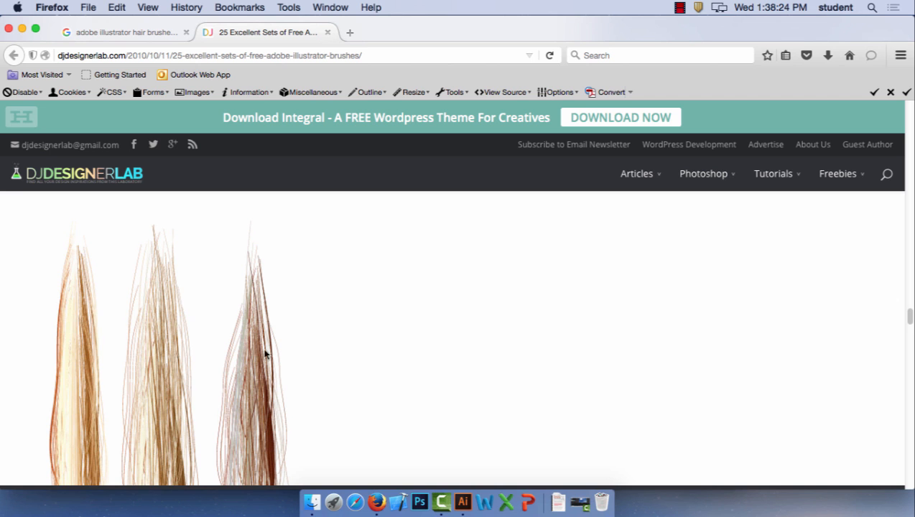
{"action": "scroll", "coordinate": [308, 391], "scroll_direction": "down", "scroll_amount": 5}
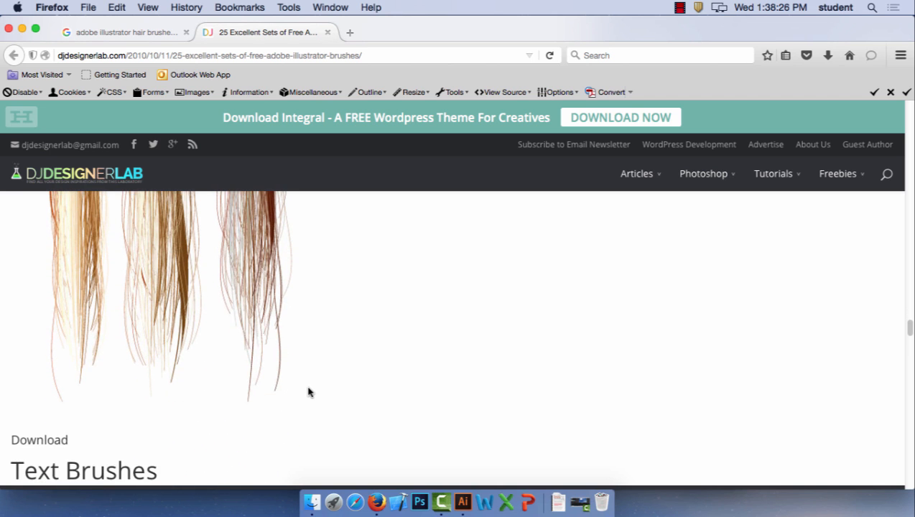
{"action": "scroll", "coordinate": [309, 392], "scroll_direction": "up", "scroll_amount": 6}
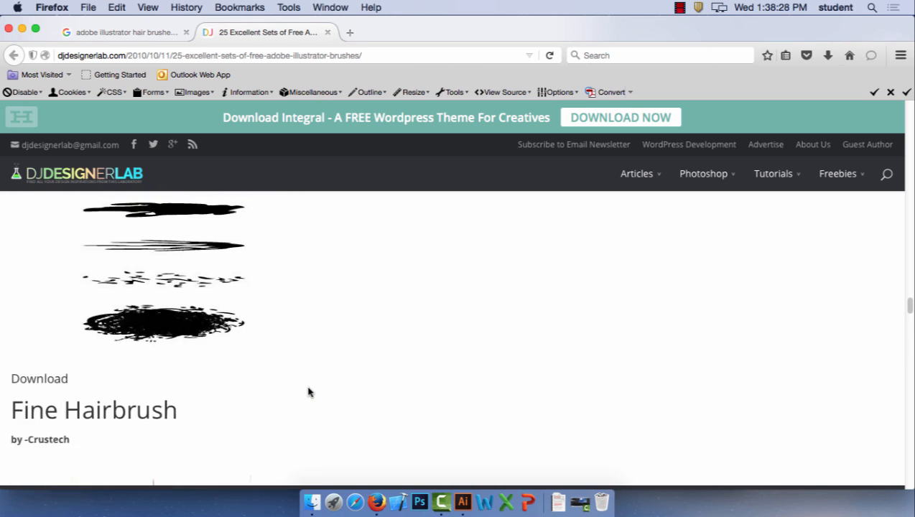
{"action": "scroll", "coordinate": [309, 391], "scroll_direction": "down", "scroll_amount": 4}
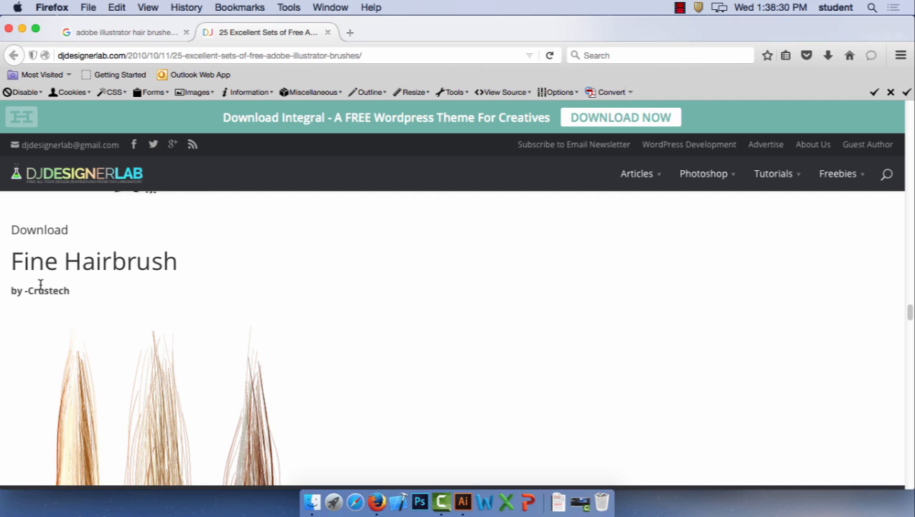
Close the mistakenly opened Rough Brushes page, open the download page for Fine Hairbrush from the article, and view its preview
{"action": "left_click", "coordinate": [60, 230]}
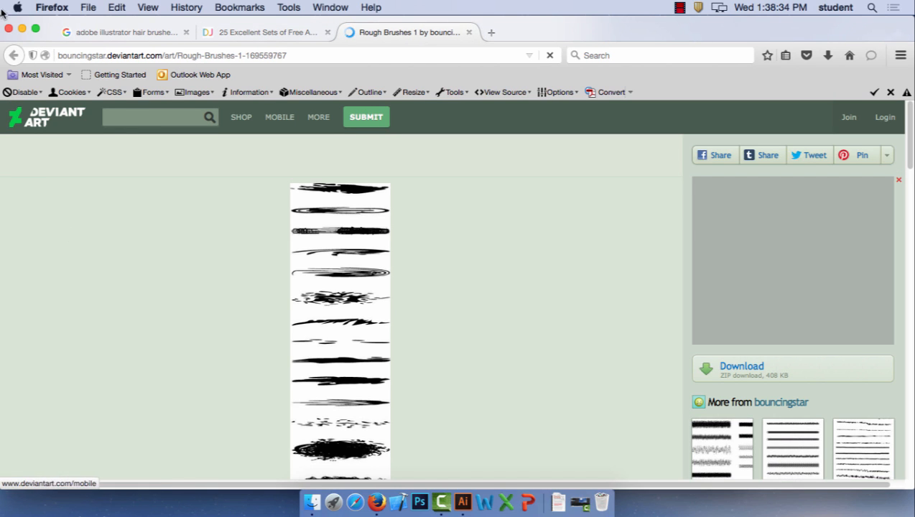
{"action": "left_click", "coordinate": [469, 33]}
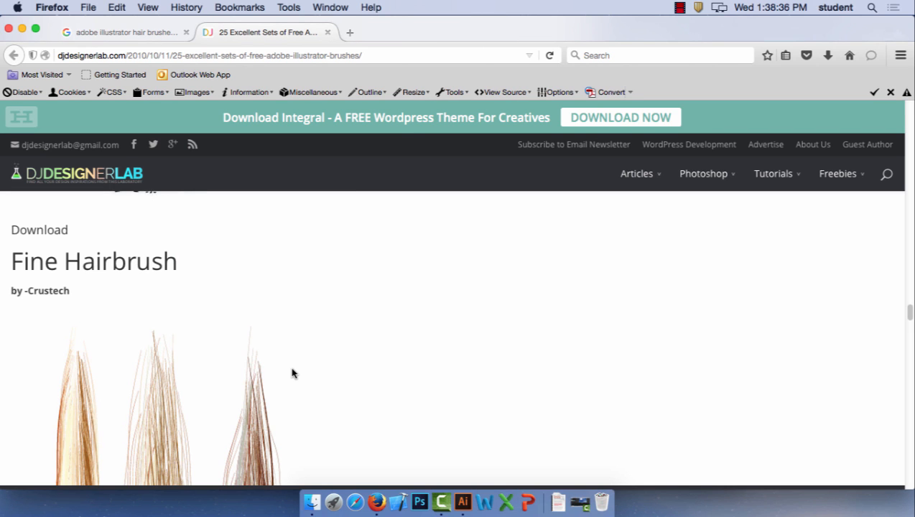
{"action": "scroll", "coordinate": [292, 372], "scroll_direction": "down", "scroll_amount": 7}
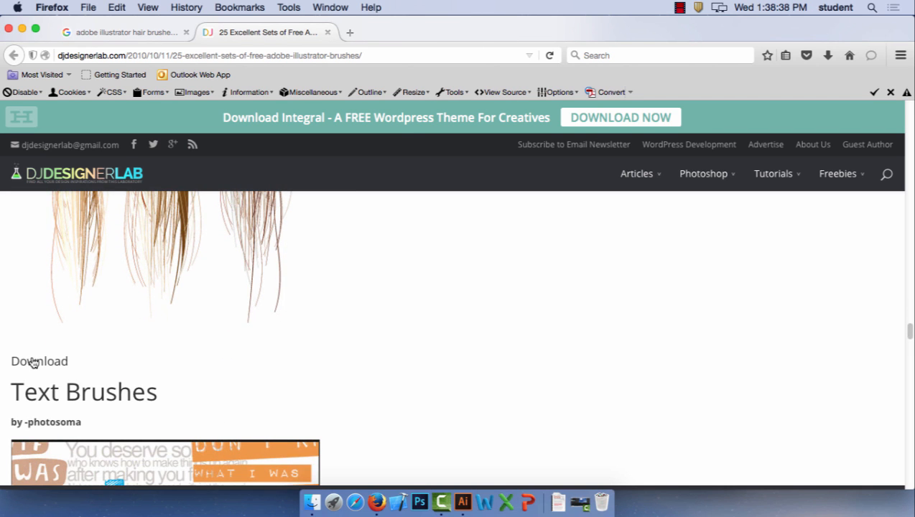
{"action": "left_click", "coordinate": [32, 362]}
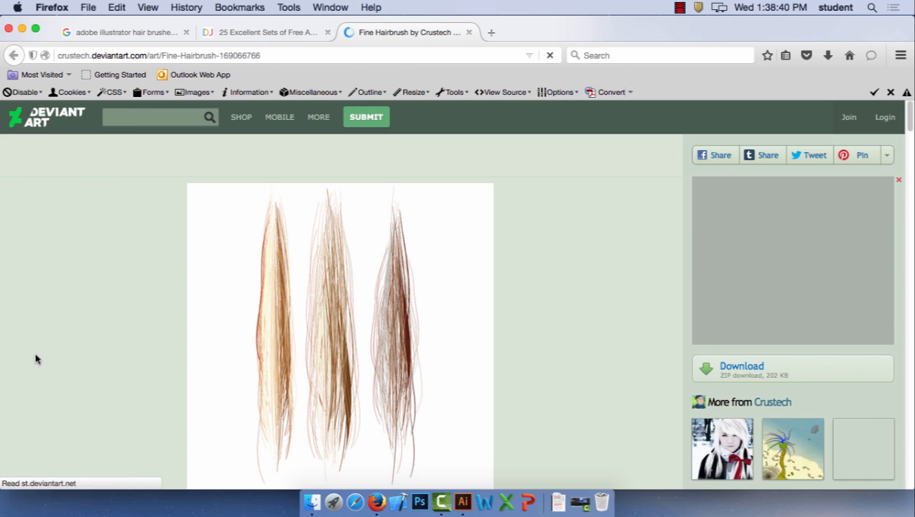
{"action": "scroll", "coordinate": [470, 296], "scroll_direction": "down", "scroll_amount": 4}
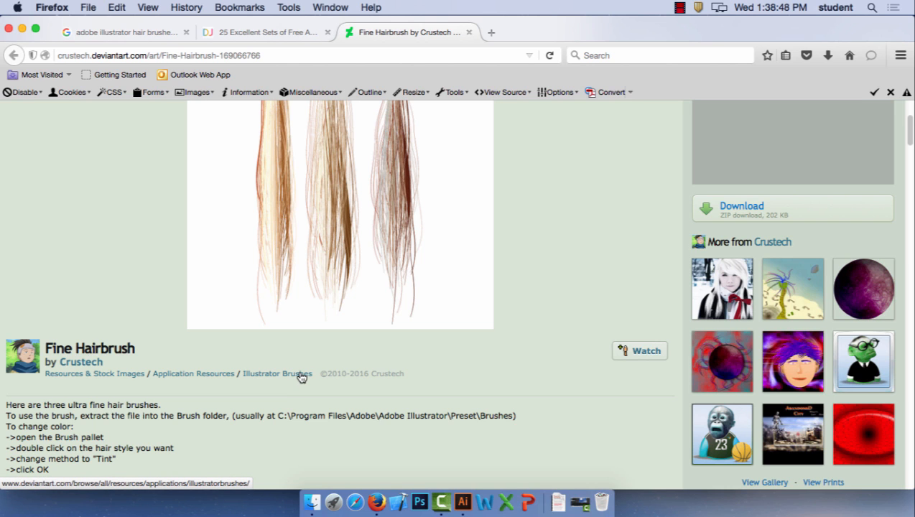
{"action": "scroll", "coordinate": [449, 227], "scroll_direction": "up", "scroll_amount": 5}
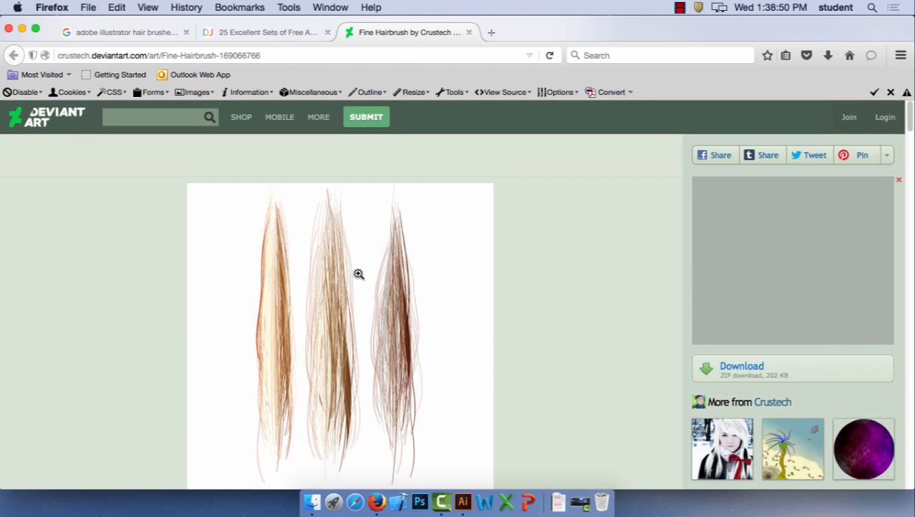
Download the Fine Hairbrush archive from the DeviantArt page, choosing to save fine_hairbrush_by_crustech.zip
{"action": "right_click", "coordinate": [358, 274]}
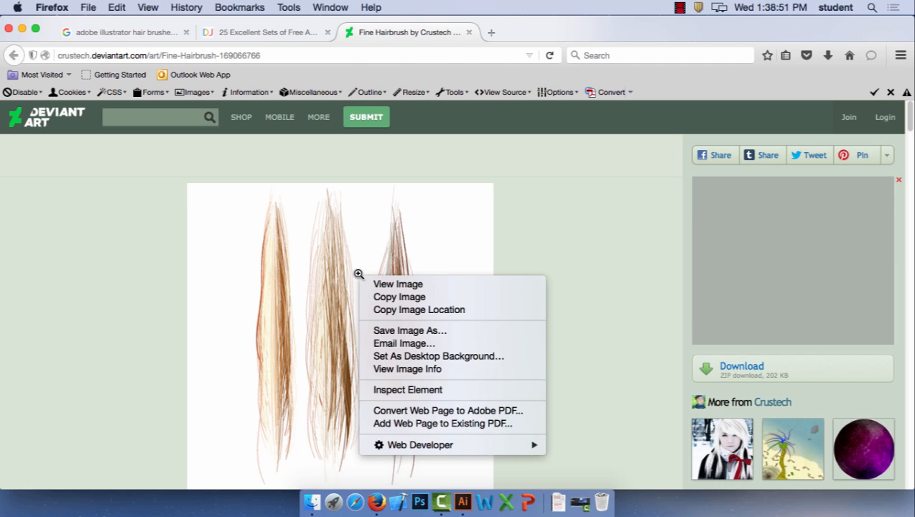
{"action": "left_click", "coordinate": [601, 274]}
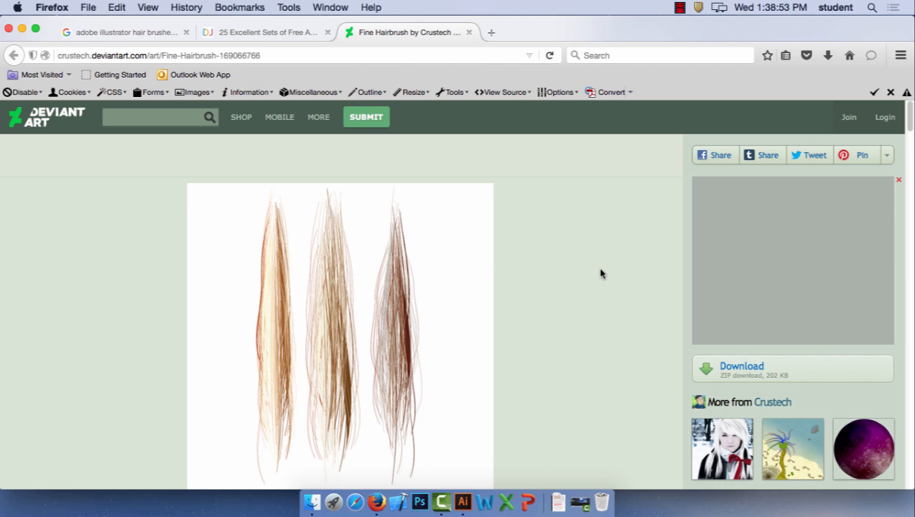
{"action": "left_click", "coordinate": [771, 371]}
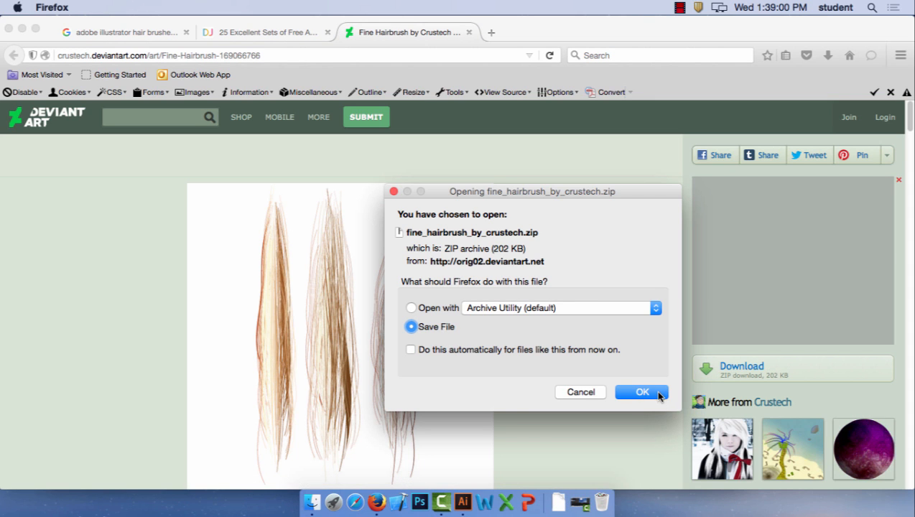
{"action": "left_click", "coordinate": [655, 393]}
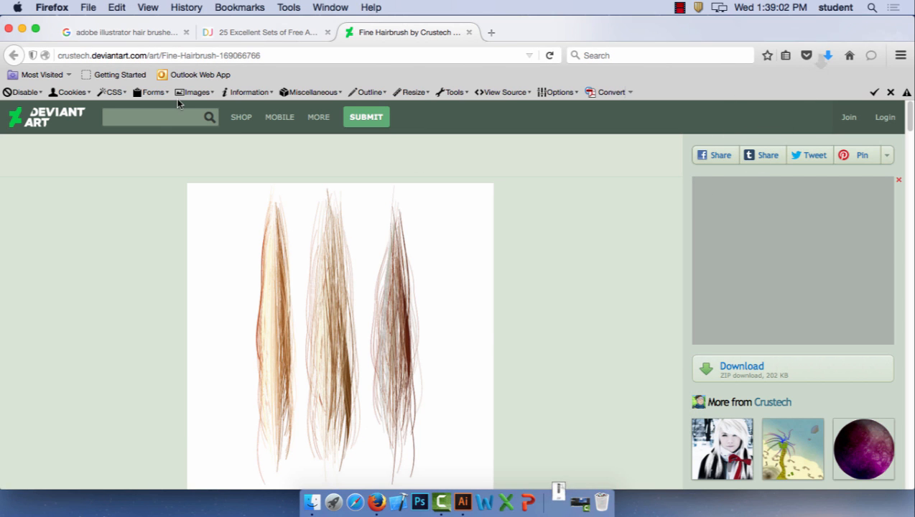
Hide Firefox and Illustrator to reach the desktop, and open the Downloads folder in Finder
{"action": "left_click", "coordinate": [51, 7]}
{"action": "left_click", "coordinate": [74, 84]}
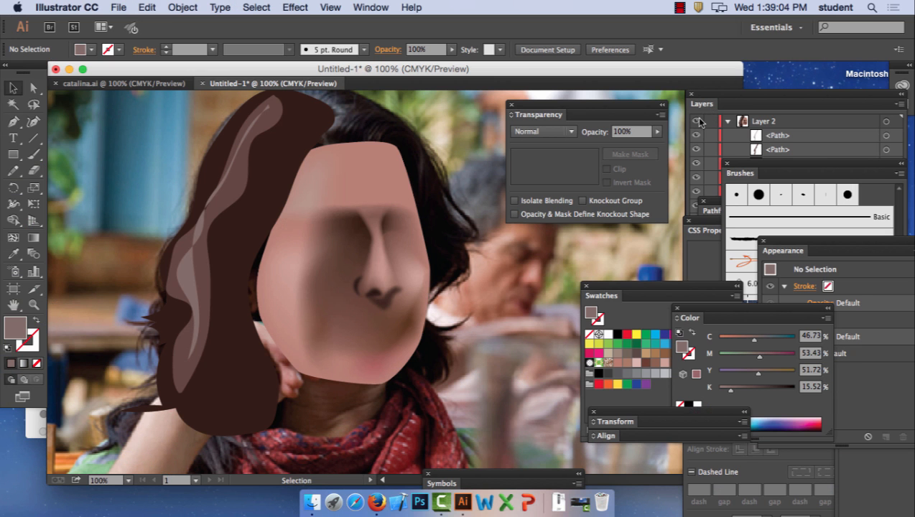
{"action": "left_click", "coordinate": [88, 7]}
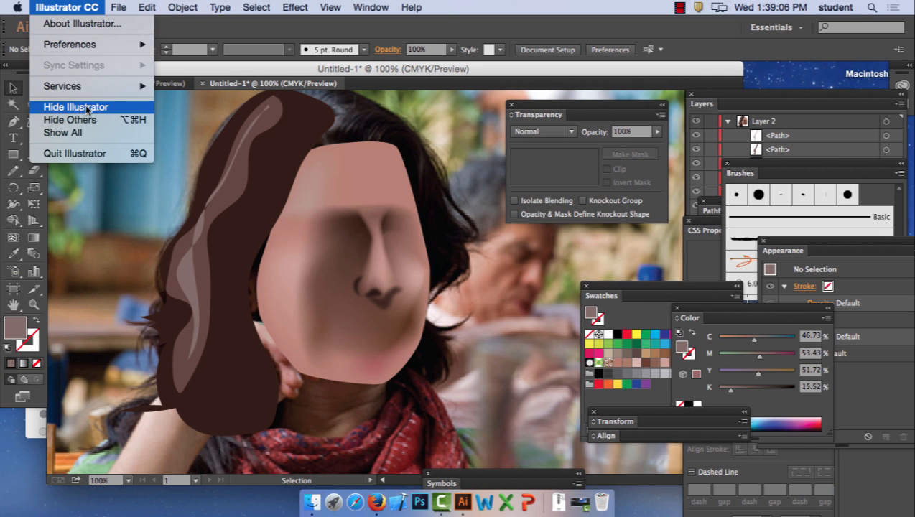
{"action": "left_click", "coordinate": [79, 103]}
{"action": "double_click", "coordinate": [870, 48]}
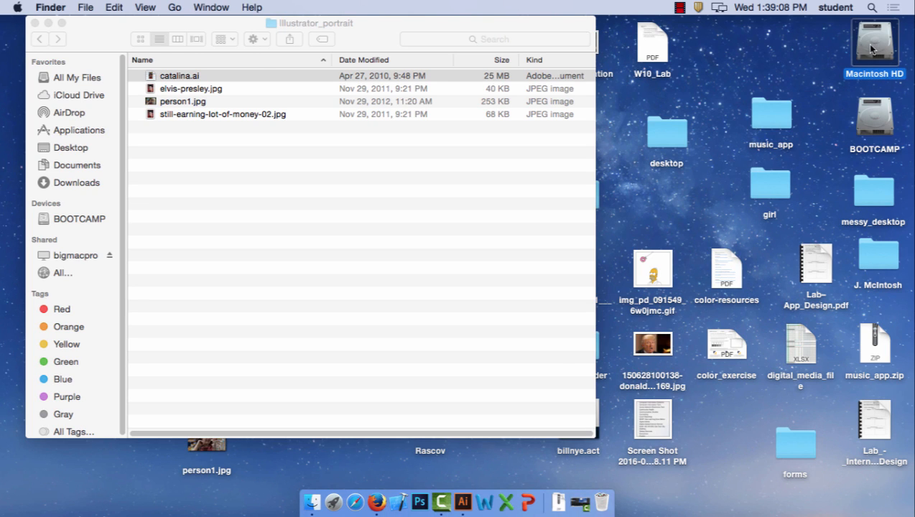
{"action": "left_click", "coordinate": [84, 180]}
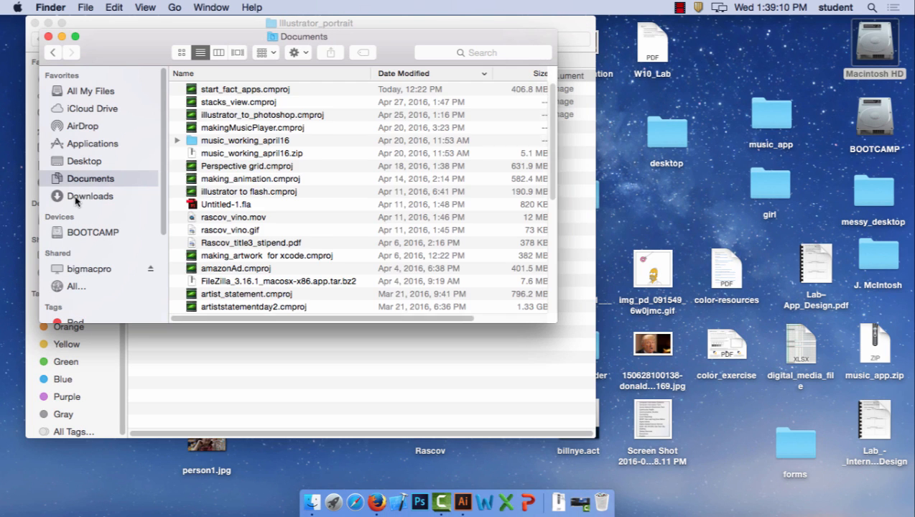
{"action": "left_click", "coordinate": [82, 197]}
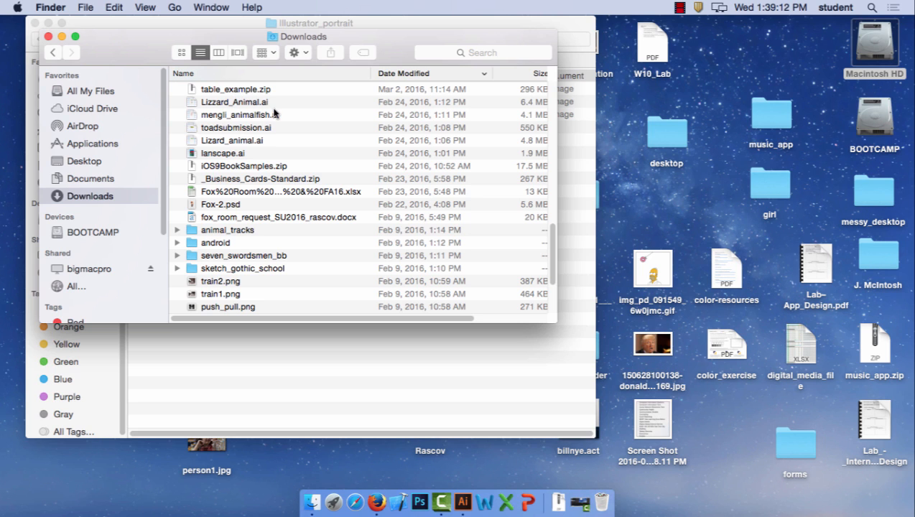
Sort the Downloads list by date modified with the newest first, and extract fine_hairbrush_by_crustech.zip
{"action": "left_click", "coordinate": [182, 52]}
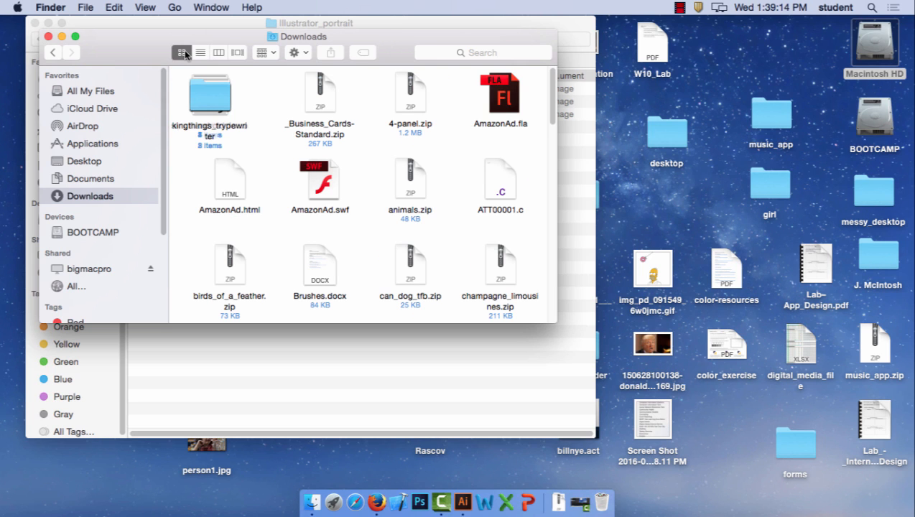
{"action": "left_click", "coordinate": [201, 53]}
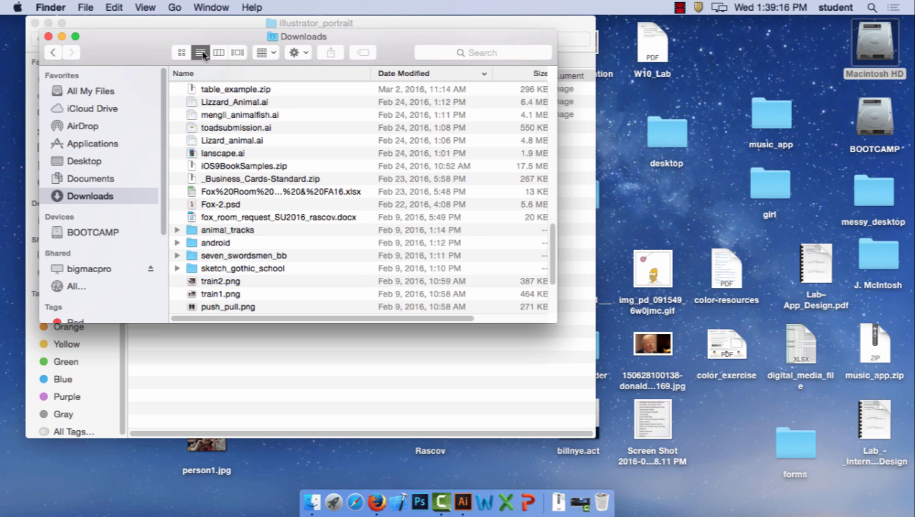
{"action": "left_click", "coordinate": [405, 74]}
{"action": "left_click", "coordinate": [406, 74]}
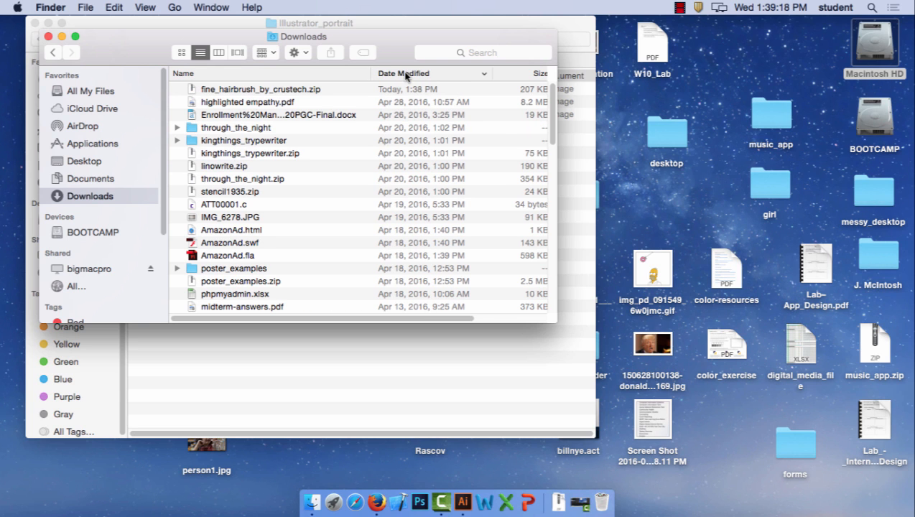
{"action": "double_click", "coordinate": [269, 89]}
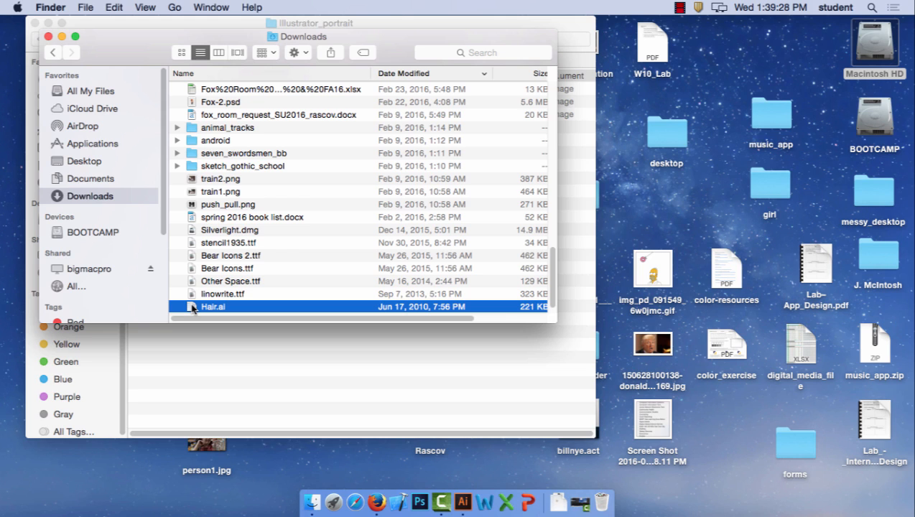
Move the extracted Hair.ai to the desktop, close the Downloads window, and open the file in Illustrator
{"action": "left_click_drag", "start_coordinate": [193, 308], "coordinate": [731, 426]}
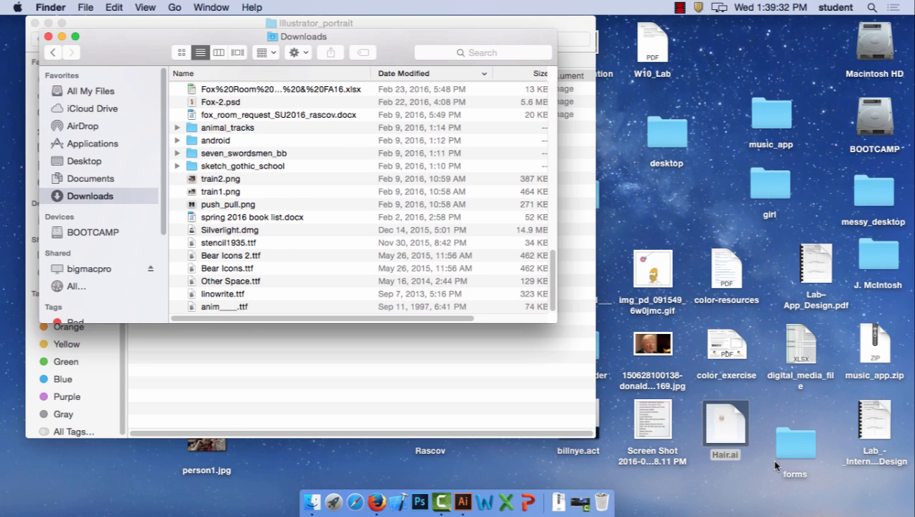
{"action": "left_click", "coordinate": [49, 35]}
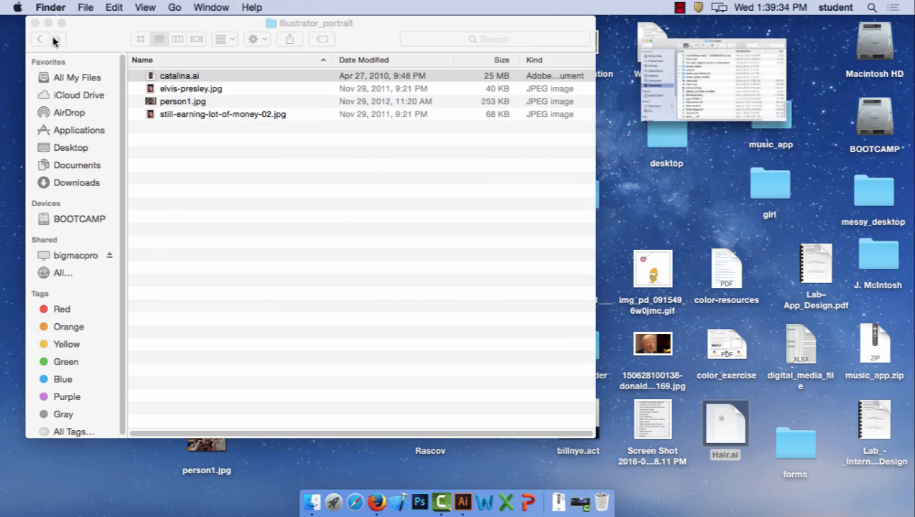
{"action": "double_click", "coordinate": [724, 430]}
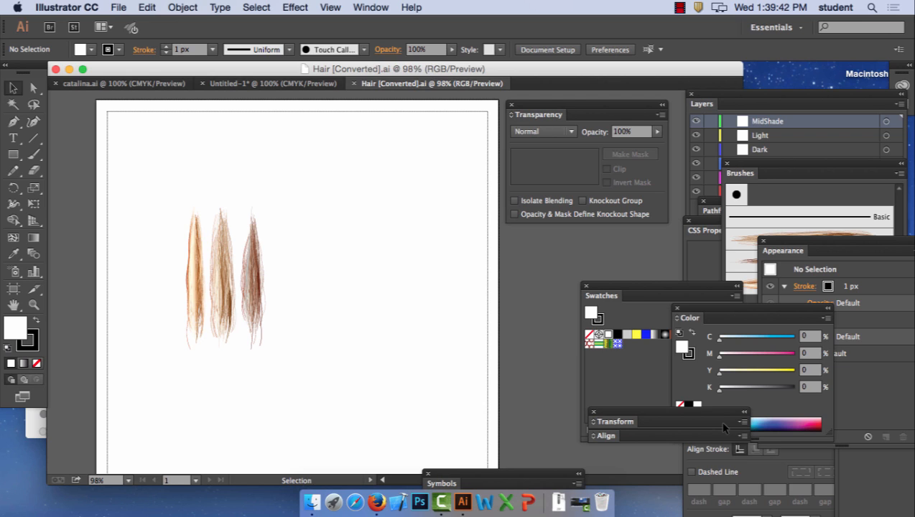
Copy the three hair strands from Hair.ai and paste them into Untitled-1 on the empty canvas beside the photo
{"action": "mouse_move", "coordinate": [159, 179]}
{"action": "left_mouse_down"}
{"action": "mouse_move", "coordinate": [199, 245]}
{"action": "mouse_move", "coordinate": [321, 365]}
{"action": "left_mouse_up"}
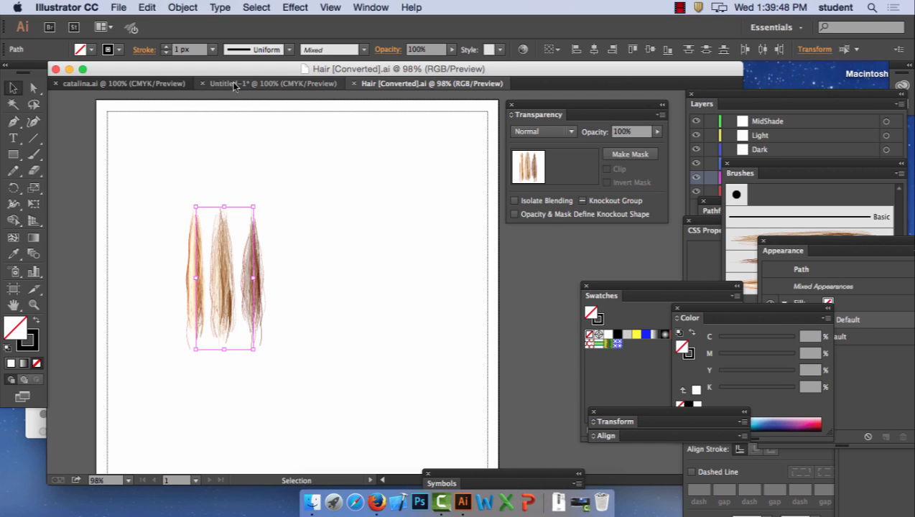
{"action": "left_click", "coordinate": [151, 83]}
{"action": "left_click", "coordinate": [283, 85]}
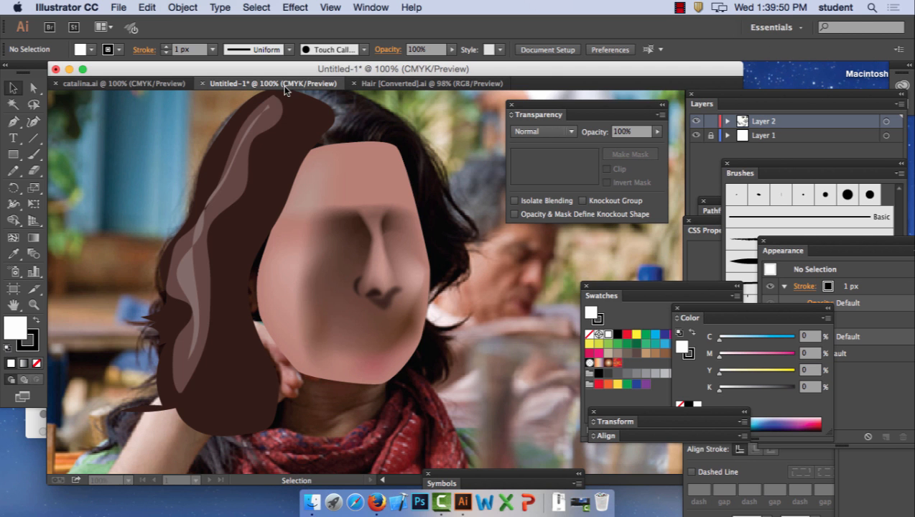
{"action": "left_click_drag", "start_coordinate": [581, 281], "coordinate": [326, 288]}
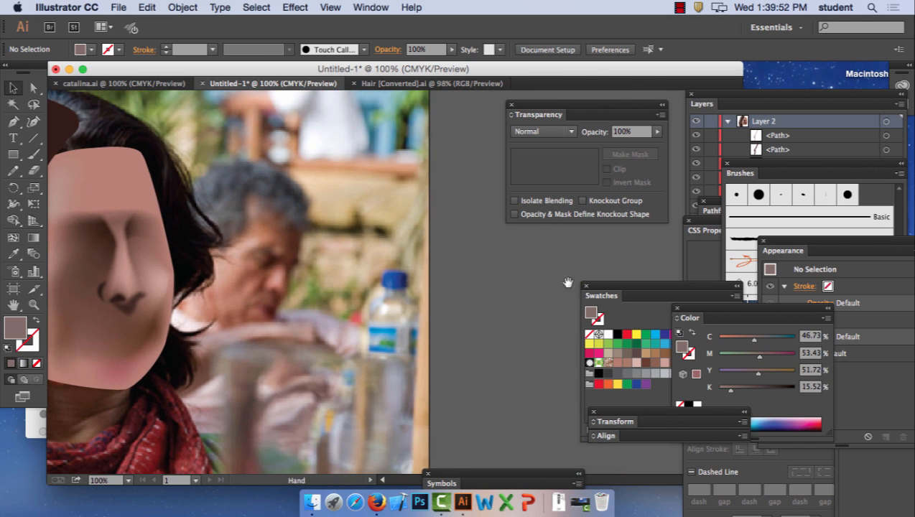
{"action": "left_click_drag", "start_coordinate": [532, 257], "coordinate": [392, 290]}
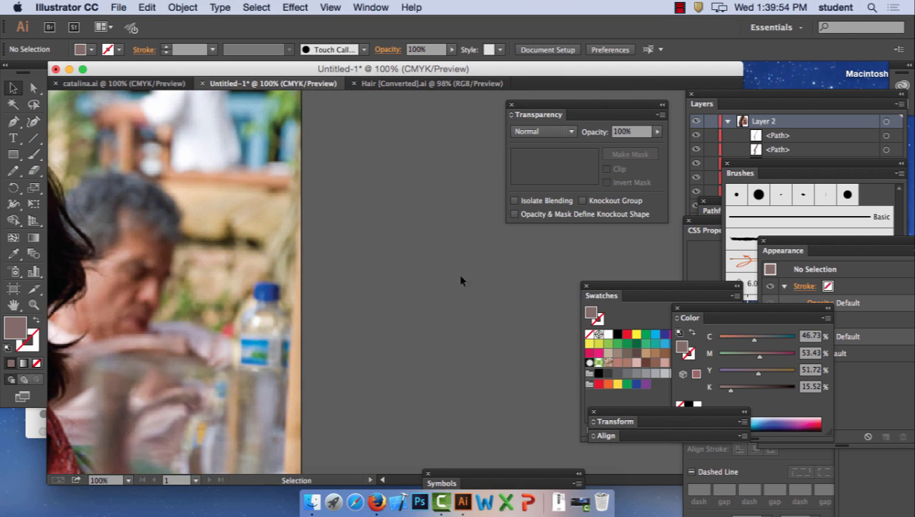
{"action": "key", "text": "ctrl+v"}
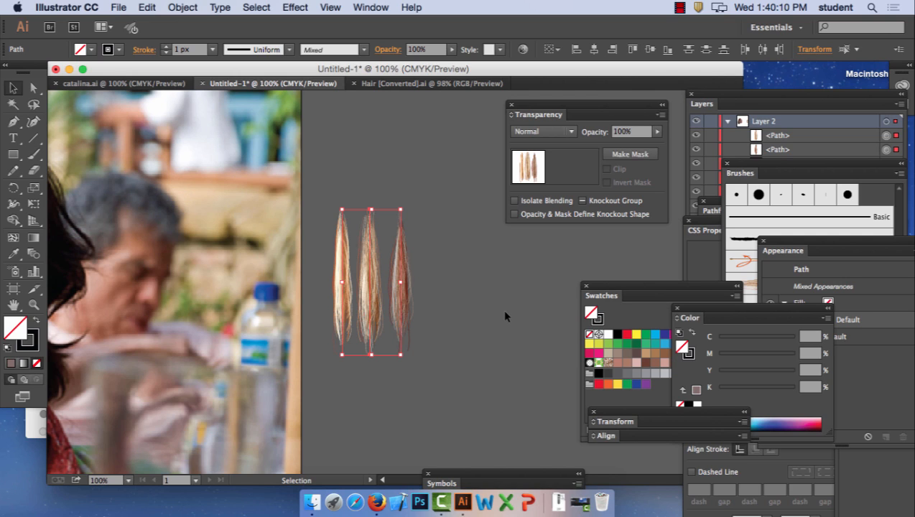
{"action": "left_click", "coordinate": [522, 316]}
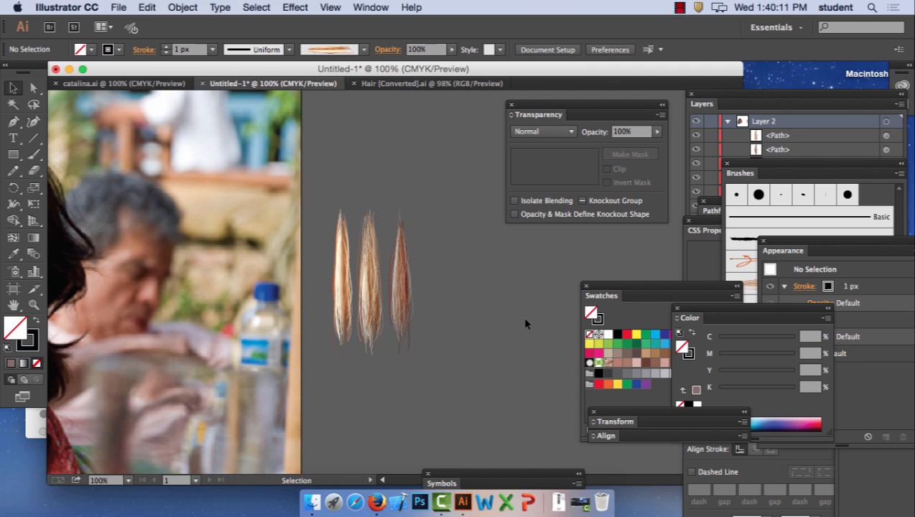
Direct-select the reddish-brown strand's path to make its Art Brush 2 current, and check the available brush definitions
{"action": "left_click", "coordinate": [36, 88]}
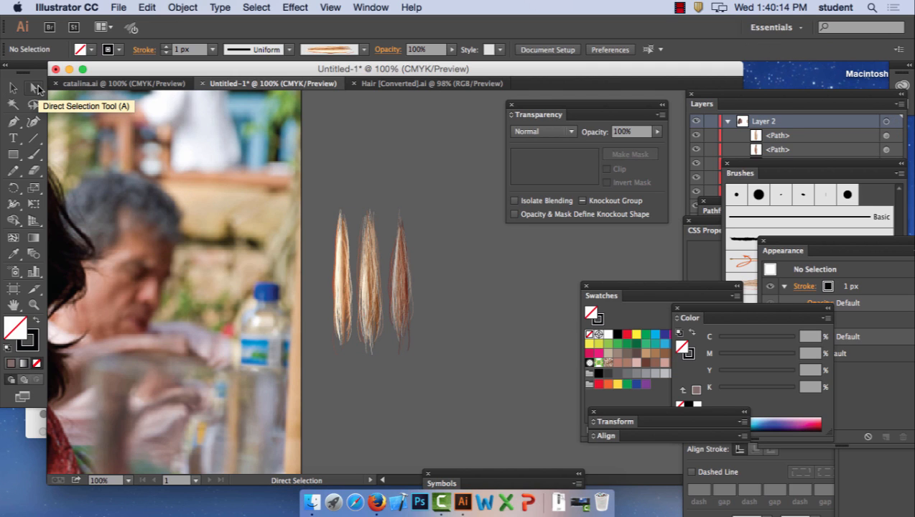
{"action": "left_click_drag", "start_coordinate": [388, 201], "coordinate": [438, 367]}
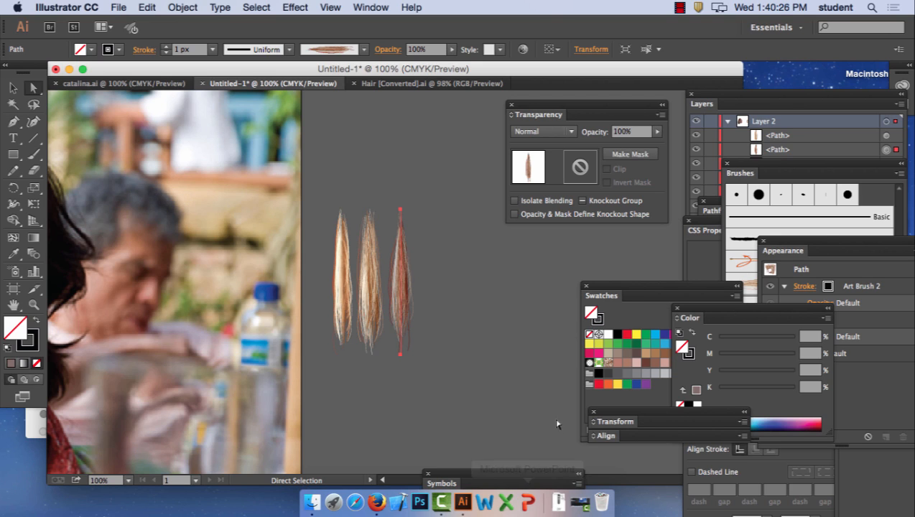
{"action": "left_click", "coordinate": [389, 5]}
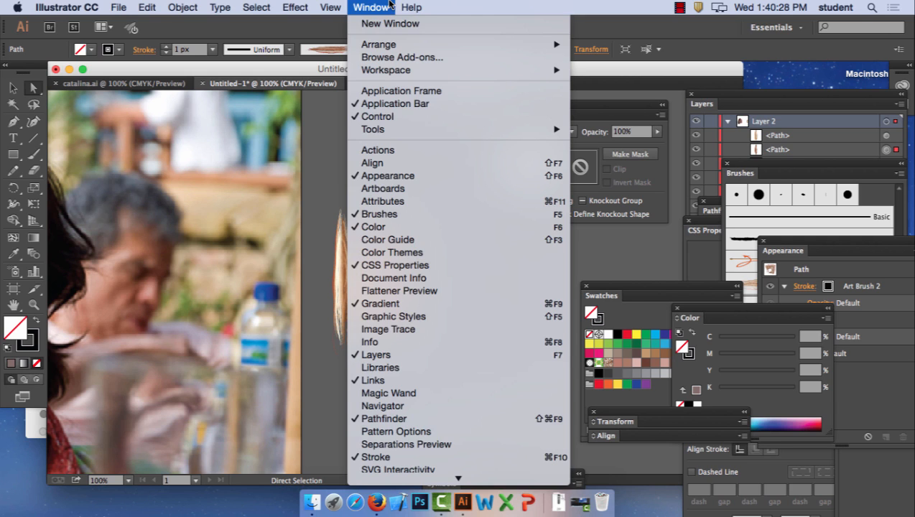
{"action": "left_click", "coordinate": [389, 5]}
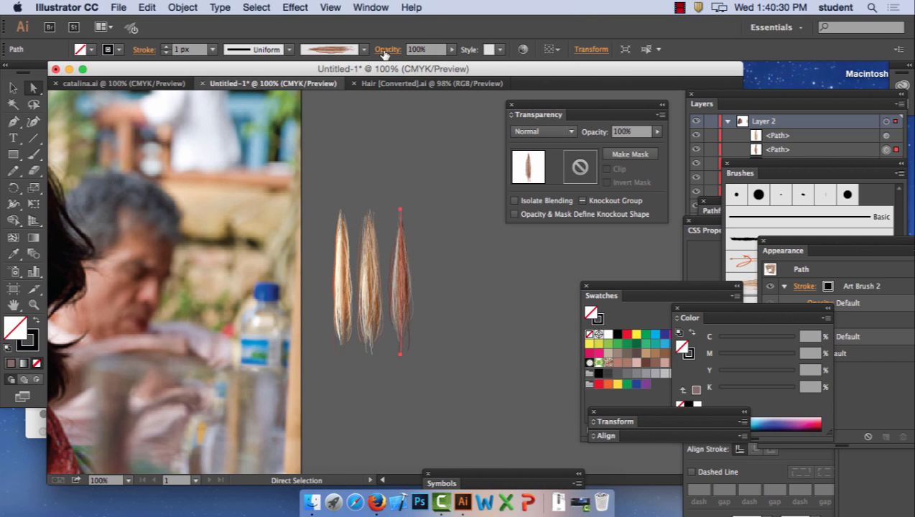
{"action": "left_click", "coordinate": [366, 50]}
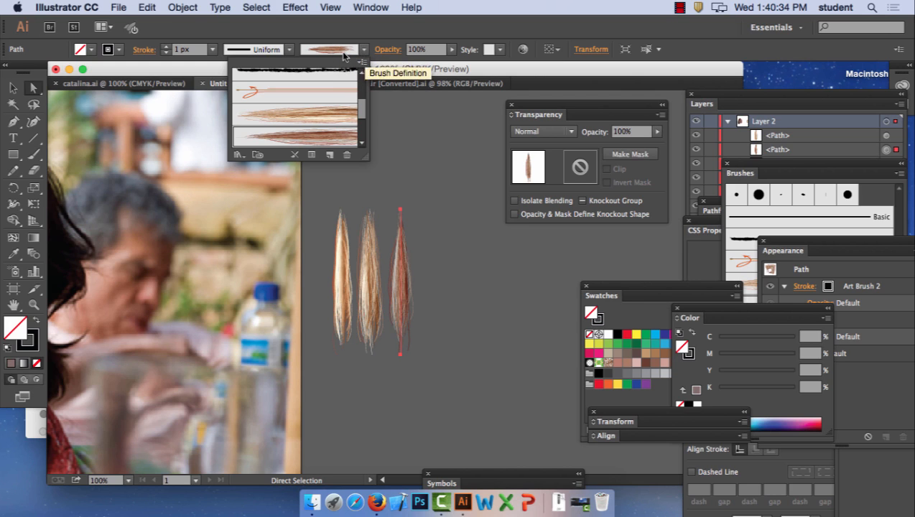
{"action": "left_click", "coordinate": [402, 111]}
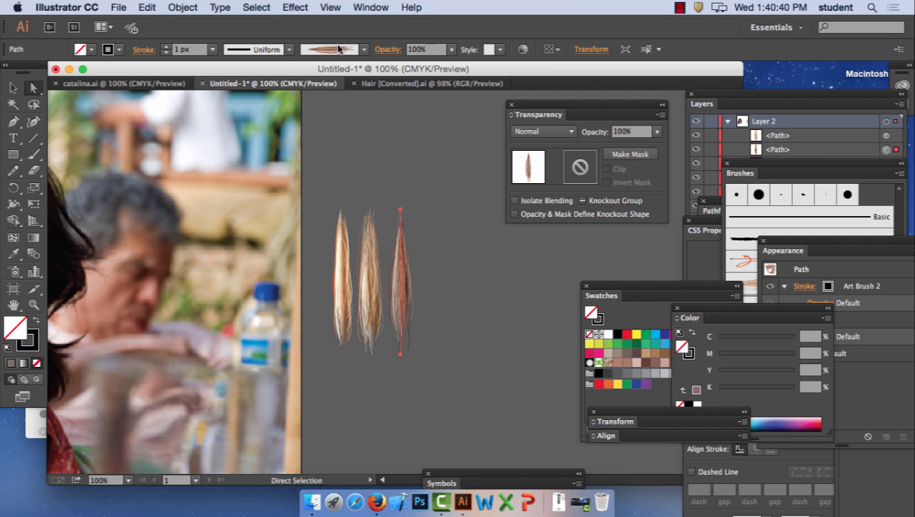
Paint several long, roughly vertical hair strokes with the Paintbrush and the reddish-brown hair brush over the photo's right edge
{"action": "left_click", "coordinate": [33, 157]}
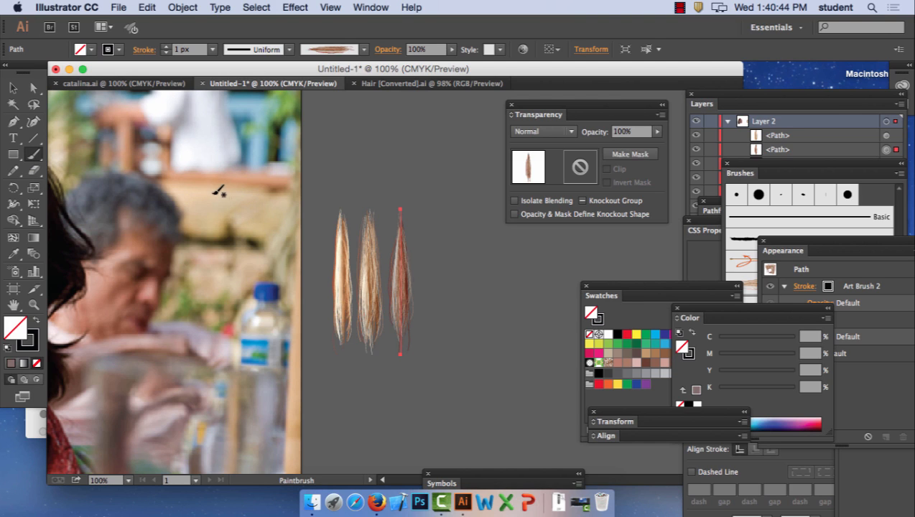
{"action": "mouse_move", "coordinate": [204, 185]}
{"action": "left_mouse_down"}
{"action": "mouse_move", "coordinate": [209, 287]}
{"action": "mouse_move", "coordinate": [199, 335]}
{"action": "left_mouse_up"}
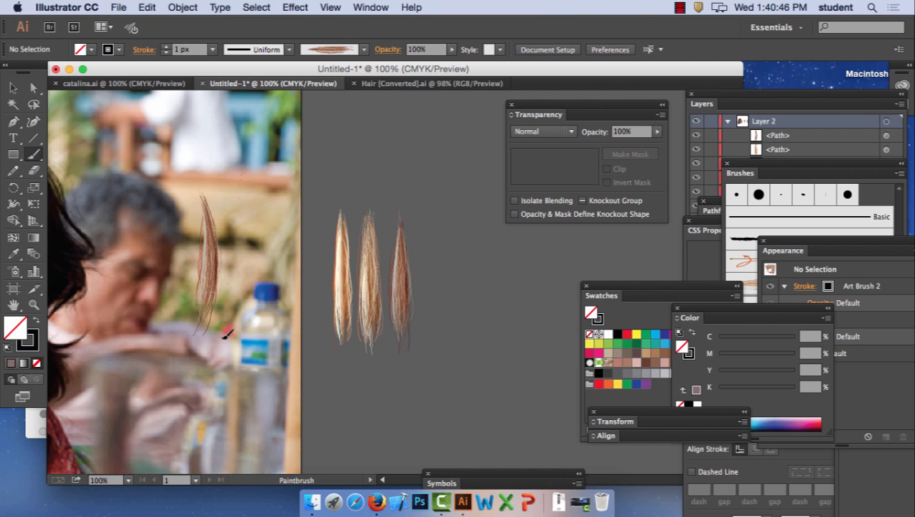
{"action": "left_click_drag", "start_coordinate": [242, 189], "coordinate": [237, 302]}
{"action": "left_click_drag", "start_coordinate": [224, 205], "coordinate": [249, 283]}
{"action": "mouse_move", "coordinate": [237, 182]}
{"action": "left_mouse_down"}
{"action": "mouse_move", "coordinate": [260, 311]}
{"action": "mouse_move", "coordinate": [260, 451]}
{"action": "left_mouse_up"}
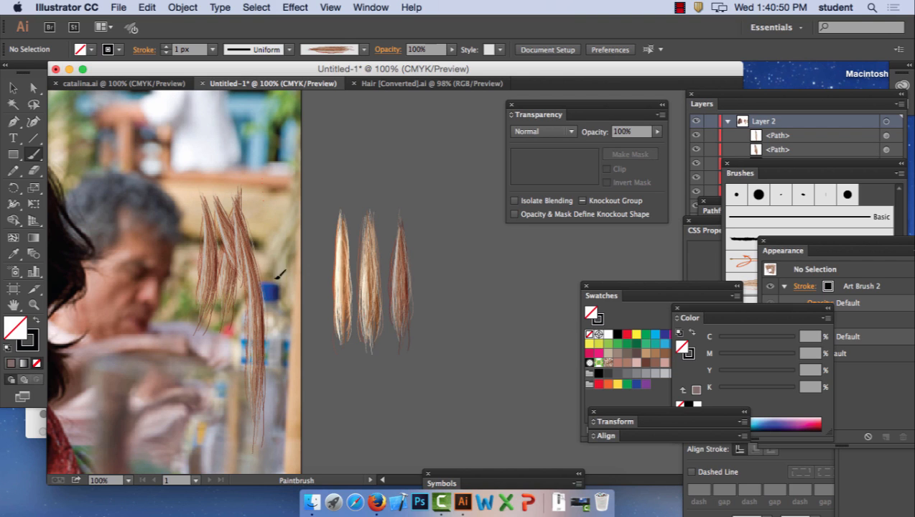
{"action": "mouse_move", "coordinate": [279, 274]}
{"action": "left_mouse_down"}
{"action": "mouse_move", "coordinate": [291, 458]}
{"action": "mouse_move", "coordinate": [297, 355]}
{"action": "mouse_move", "coordinate": [312, 415]}
{"action": "left_mouse_up"}
{"action": "left_click_drag", "start_coordinate": [283, 173], "coordinate": [316, 412]}
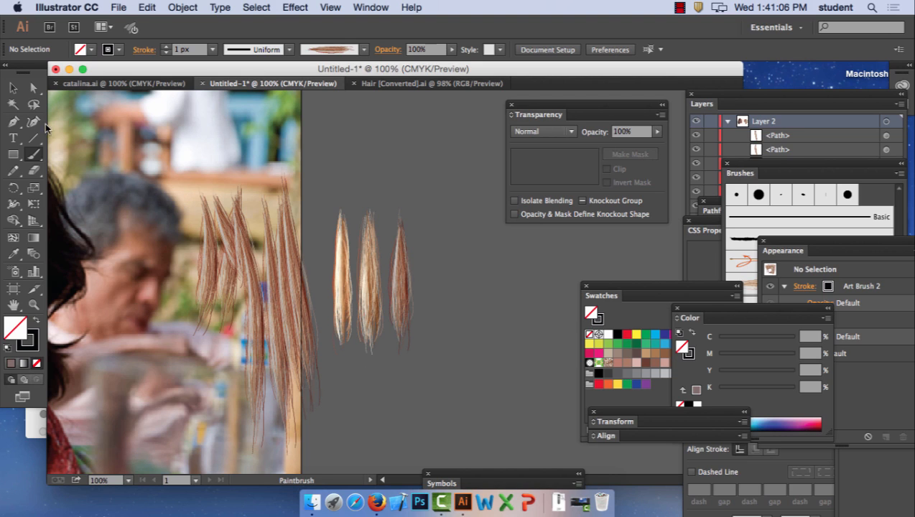
Select the pasted reddish-brown hair strand and expand its appearance into editable shapes
{"action": "left_click", "coordinate": [12, 87]}
{"action": "left_click", "coordinate": [402, 284]}
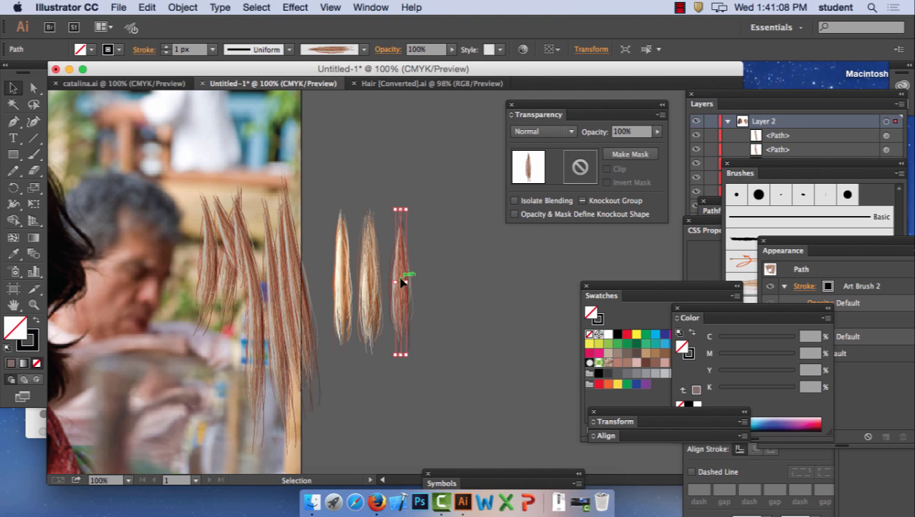
{"action": "left_click", "coordinate": [193, 6]}
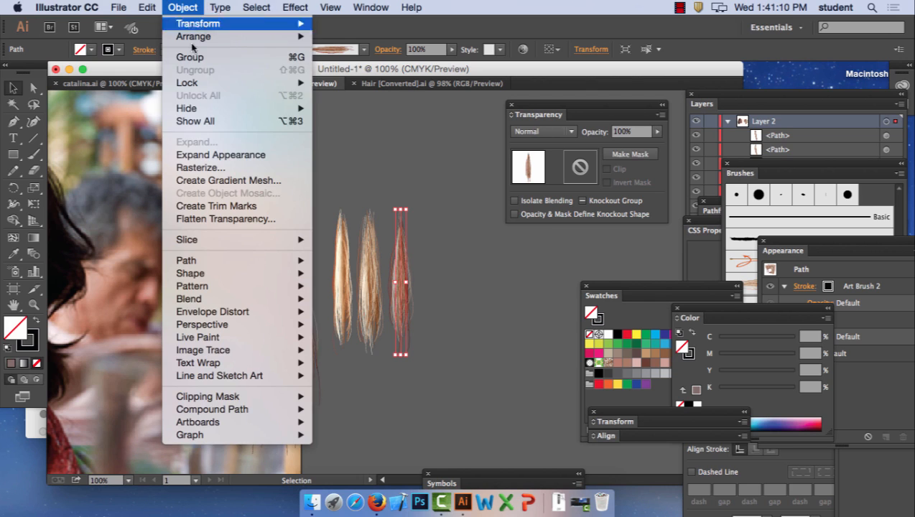
{"action": "left_click", "coordinate": [203, 158]}
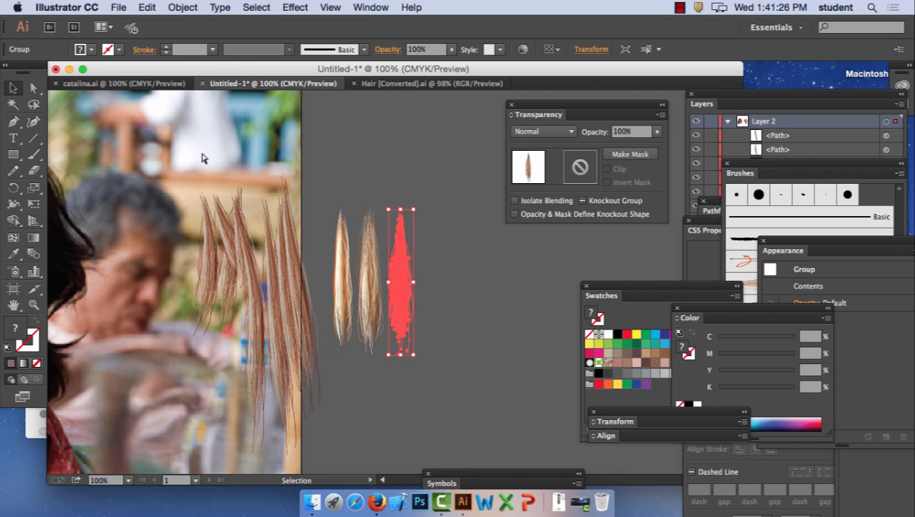
Direct-select one pale hair on the outer edge of the expanded reddish-brown strand and give it a dark gray-brown fill
{"action": "key", "text": "super+equal"}
{"action": "key", "text": "super+equal"}
{"action": "key", "text": "super+equal"}
{"action": "key", "text": "super+equal"}
{"action": "key", "text": "super+equal"}
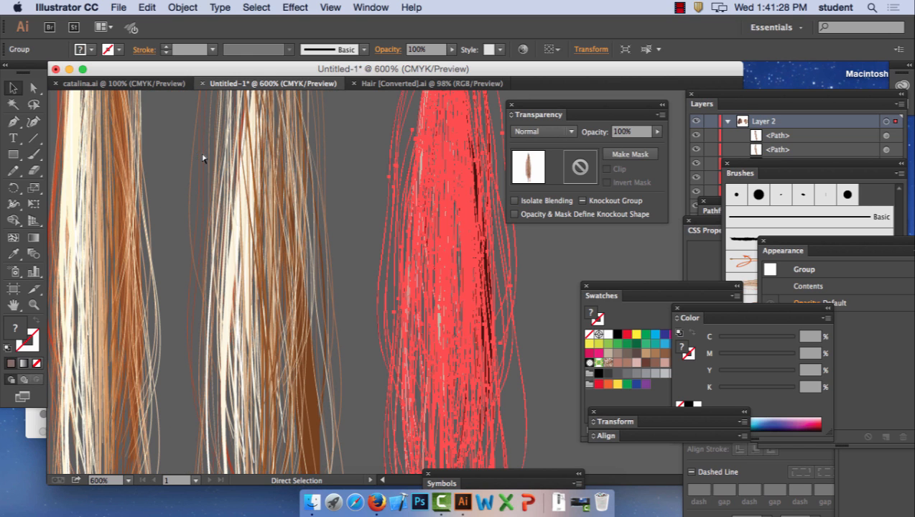
{"action": "scroll", "coordinate": [402, 247], "scroll_direction": "right", "scroll_amount": 5}
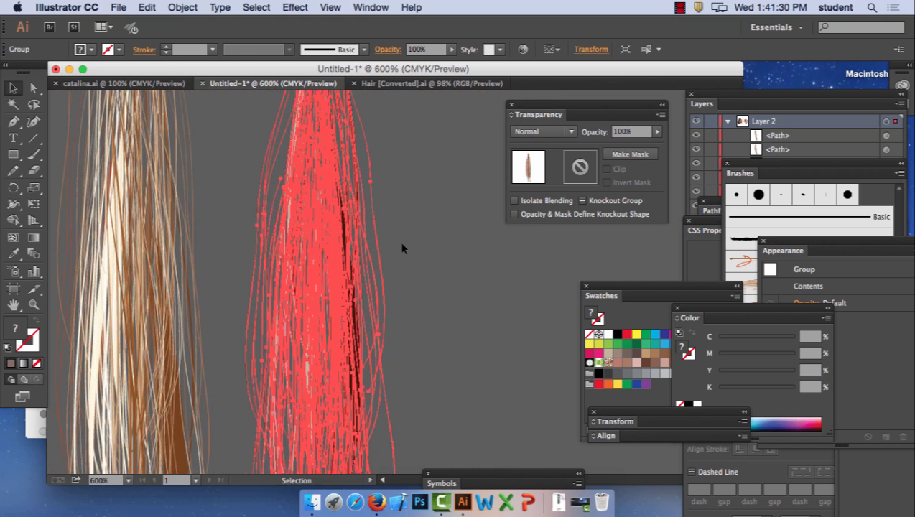
{"action": "left_click", "coordinate": [452, 251]}
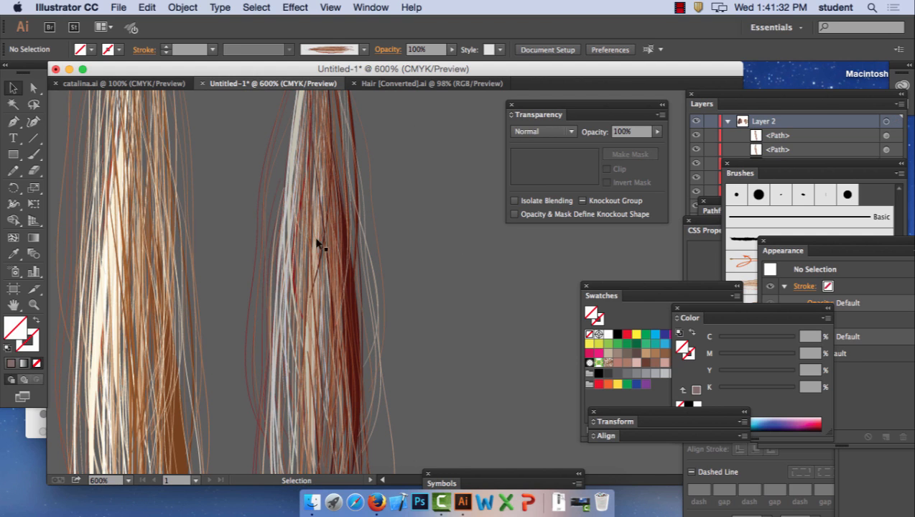
{"action": "left_click", "coordinate": [36, 87]}
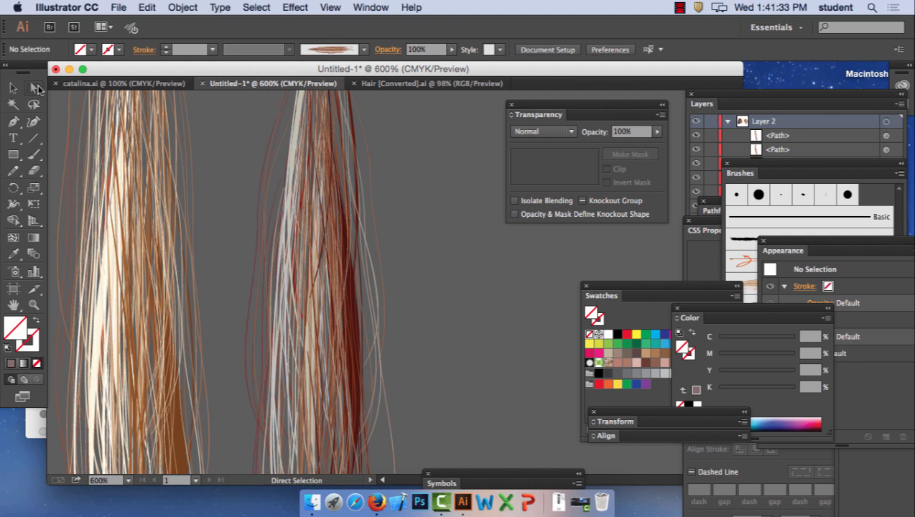
{"action": "left_click", "coordinate": [378, 295]}
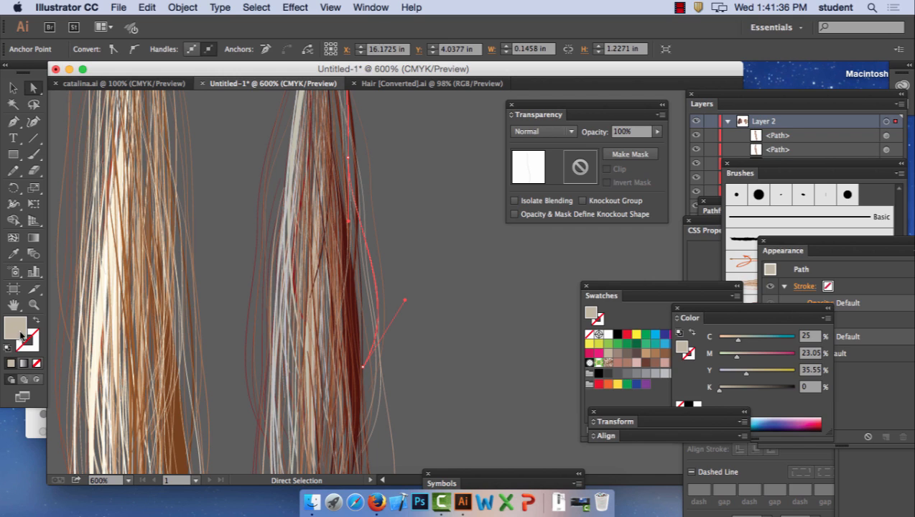
{"action": "double_click", "coordinate": [19, 331]}
{"action": "left_click", "coordinate": [593, 298]}
{"action": "left_click", "coordinate": [883, 198]}
Give two more individual hairs along the same outer edge of the strand new brown fill colors
{"action": "left_click", "coordinate": [389, 383]}
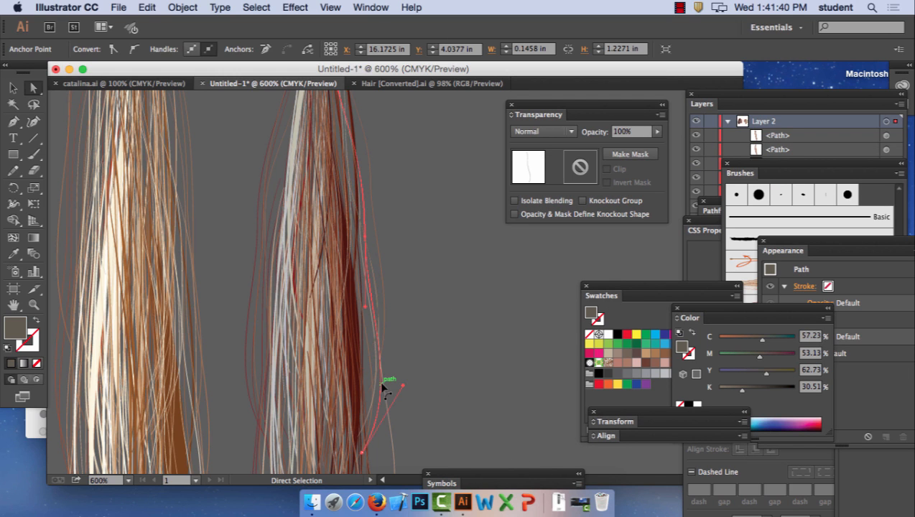
{"action": "double_click", "coordinate": [19, 331]}
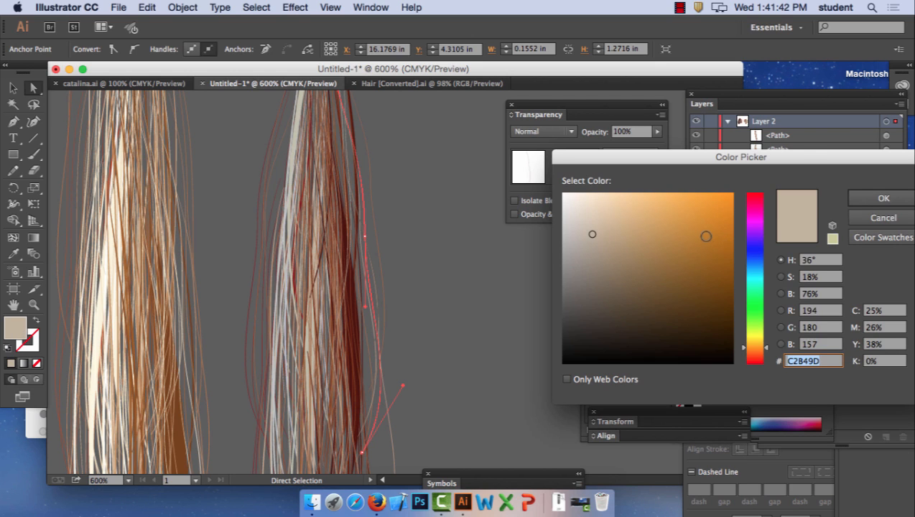
{"action": "left_click", "coordinate": [707, 232]}
{"action": "left_click", "coordinate": [871, 202]}
{"action": "left_click", "coordinate": [359, 392]}
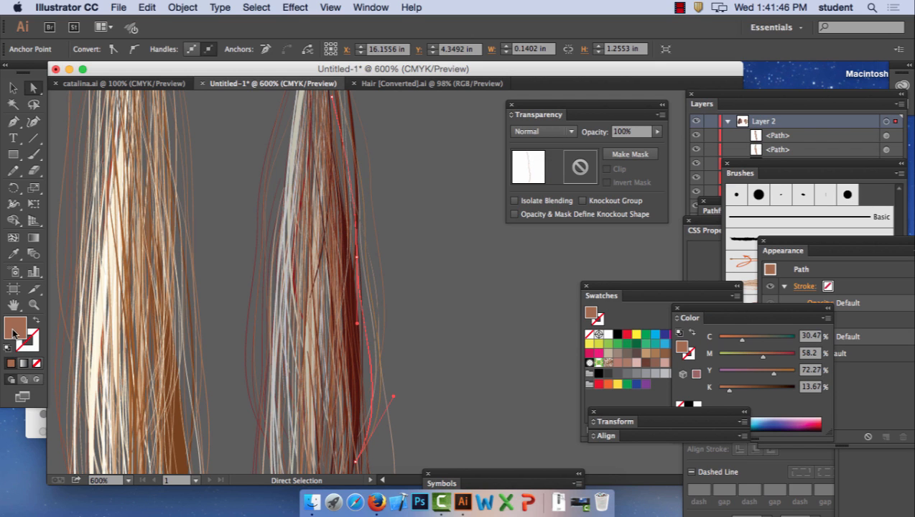
{"action": "double_click", "coordinate": [16, 330]}
{"action": "left_click", "coordinate": [649, 257]}
{"action": "left_click", "coordinate": [883, 199]}
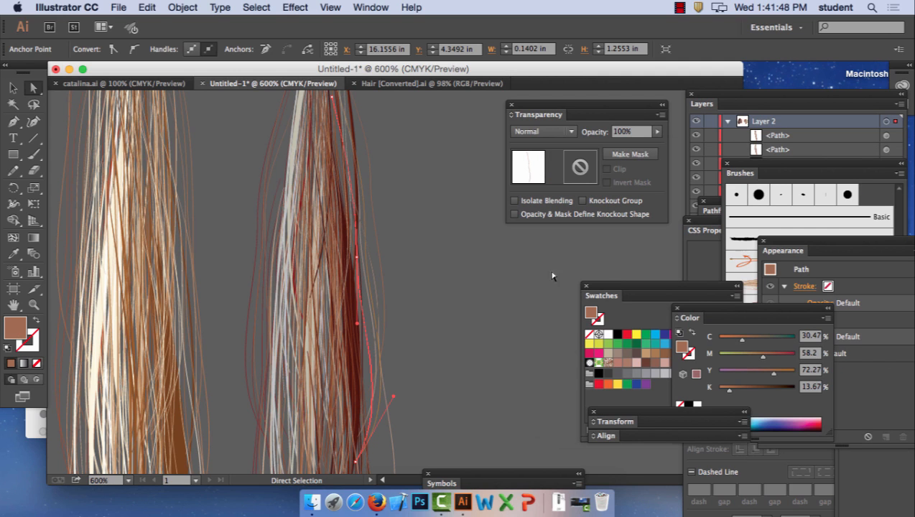
Add several hairs across the strand's middle and opposite side to the selection and recolor them with a dark, muted fill
{"action": "left_click", "coordinate": [323, 360], "text": "shift"}
{"action": "left_click", "coordinate": [311, 359], "text": "shift"}
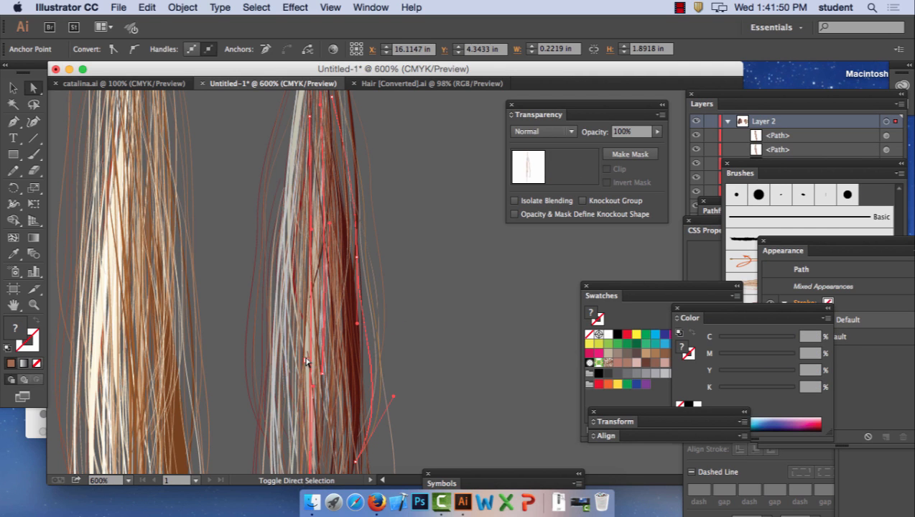
{"action": "left_click", "coordinate": [298, 358], "text": "shift"}
{"action": "left_click", "coordinate": [291, 356], "text": "shift"}
{"action": "left_click", "coordinate": [285, 359], "text": "shift"}
{"action": "left_click", "coordinate": [280, 360], "text": "shift"}
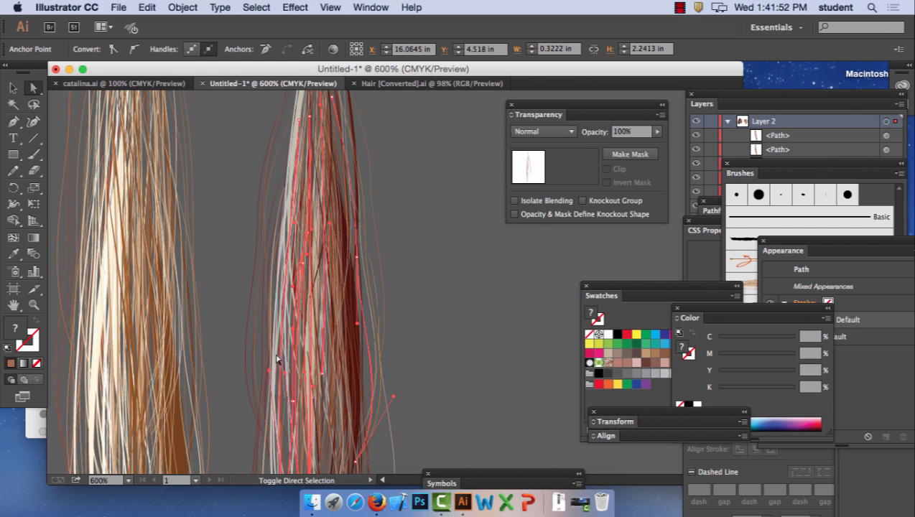
{"action": "left_click", "coordinate": [275, 361], "text": "shift"}
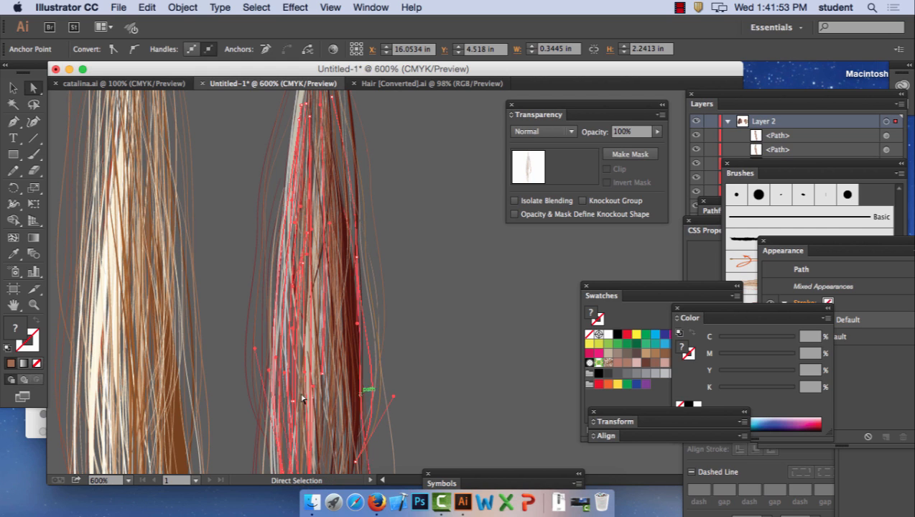
{"action": "double_click", "coordinate": [18, 328]}
{"action": "left_click", "coordinate": [616, 324]}
{"action": "left_click", "coordinate": [906, 194]}
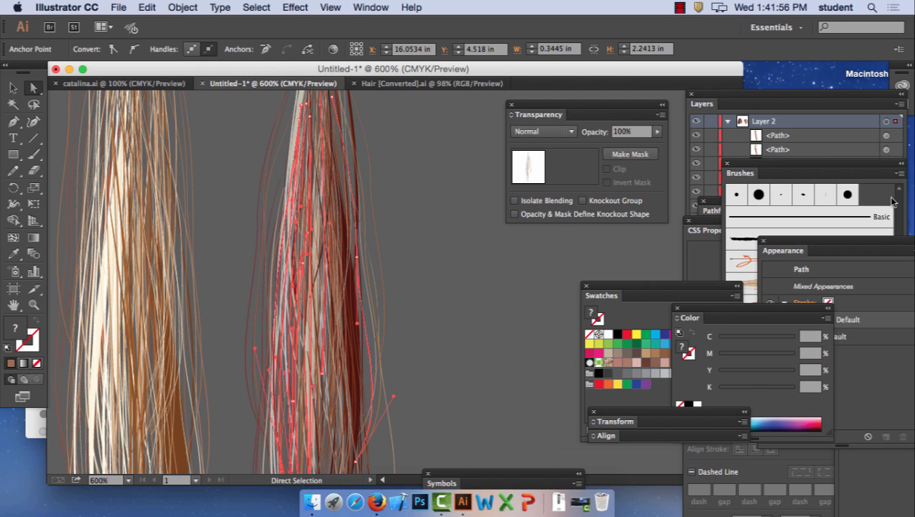
Select another batch of hairs through the strand's middle and pale side and set their fill to black
{"action": "left_click", "coordinate": [335, 337]}
{"action": "left_click", "coordinate": [317, 336], "text": "shift"}
{"action": "left_click", "coordinate": [299, 336], "text": "shift"}
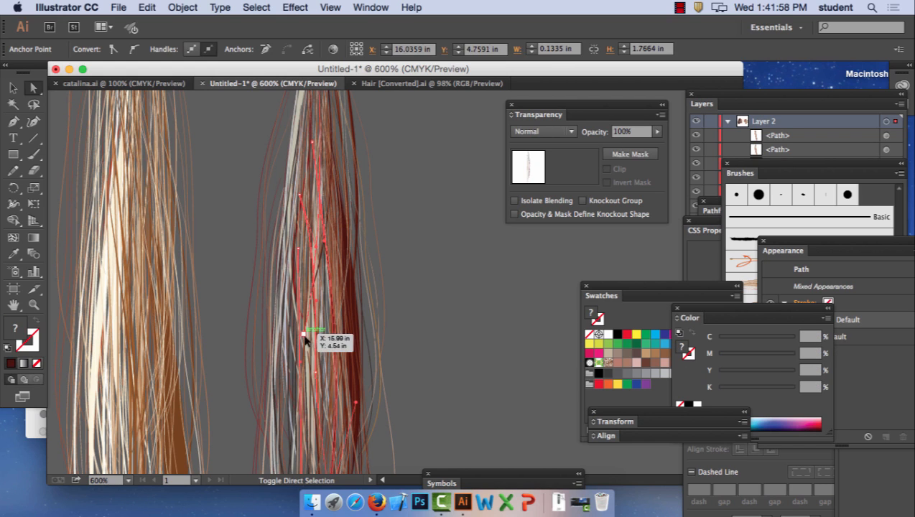
{"action": "left_click", "coordinate": [307, 336], "text": "shift"}
{"action": "left_click", "coordinate": [303, 336], "text": "shift"}
{"action": "left_click", "coordinate": [289, 332], "text": "shift"}
{"action": "left_click", "coordinate": [286, 316], "text": "shift"}
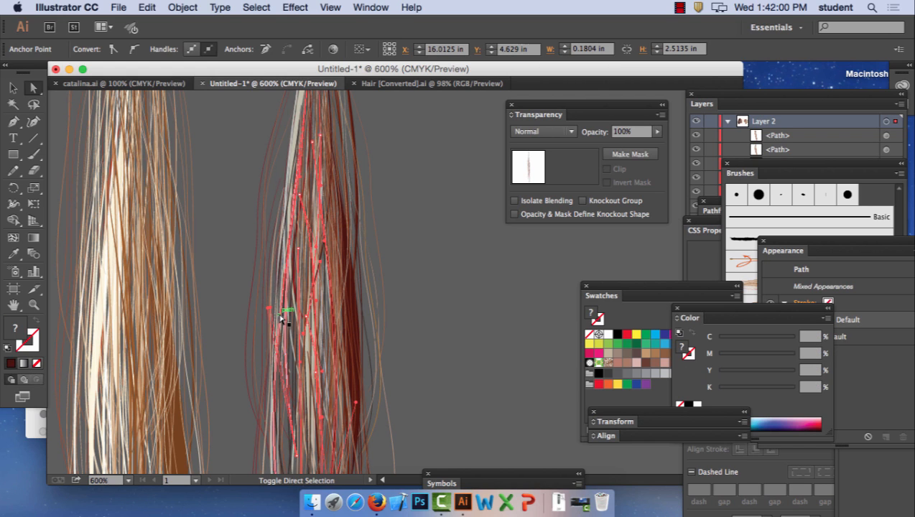
{"action": "left_click", "coordinate": [274, 313], "text": "shift"}
{"action": "double_click", "coordinate": [33, 337]}
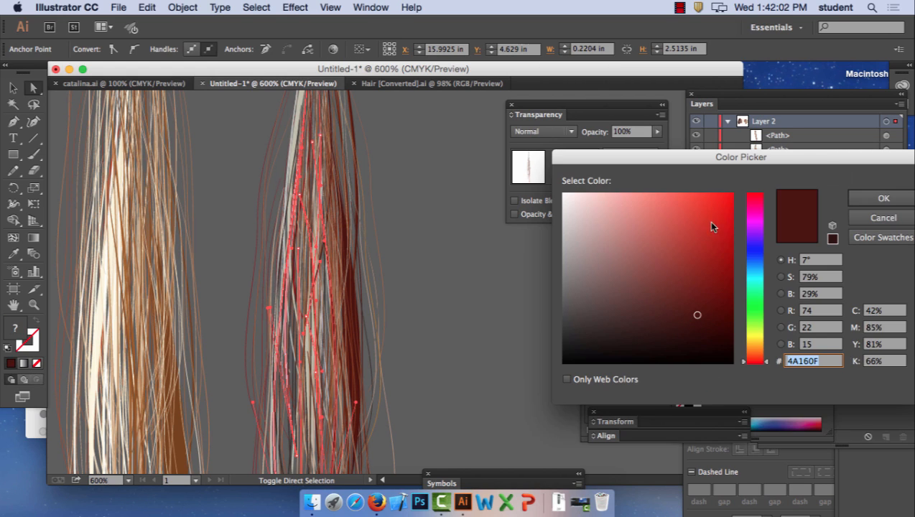
{"action": "left_click", "coordinate": [896, 203]}
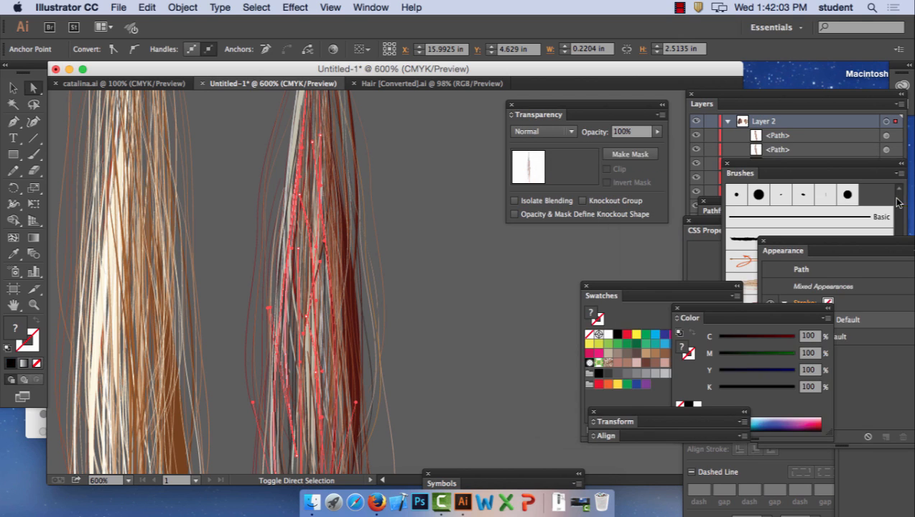
{"action": "left_click", "coordinate": [453, 288]}
Select a larger set of hairs spread across the strand and recolor them with a near-black fill
{"action": "left_click", "coordinate": [321, 344]}
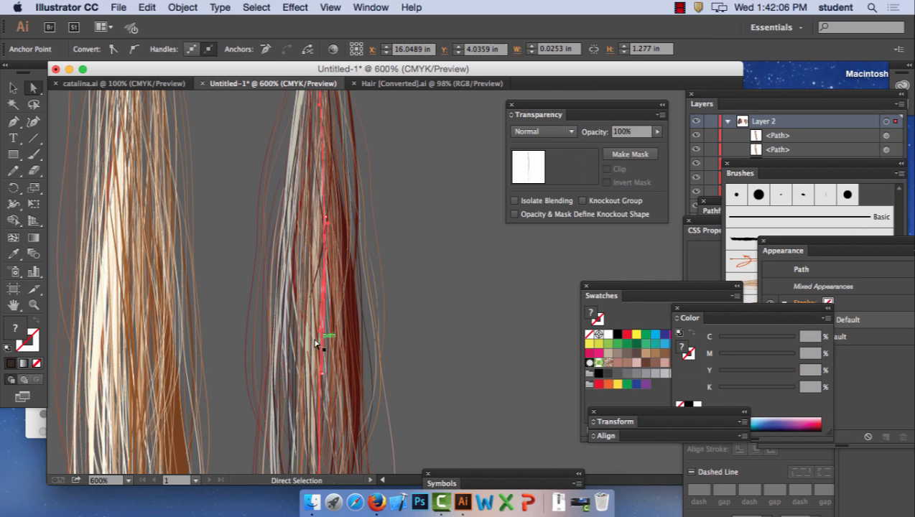
{"action": "left_click", "coordinate": [312, 340], "text": "shift"}
{"action": "left_click", "coordinate": [312, 340], "text": "shift"}
{"action": "left_click", "coordinate": [330, 341], "text": "shift"}
{"action": "left_click", "coordinate": [341, 337], "text": "shift"}
{"action": "left_click", "coordinate": [350, 348], "text": "shift"}
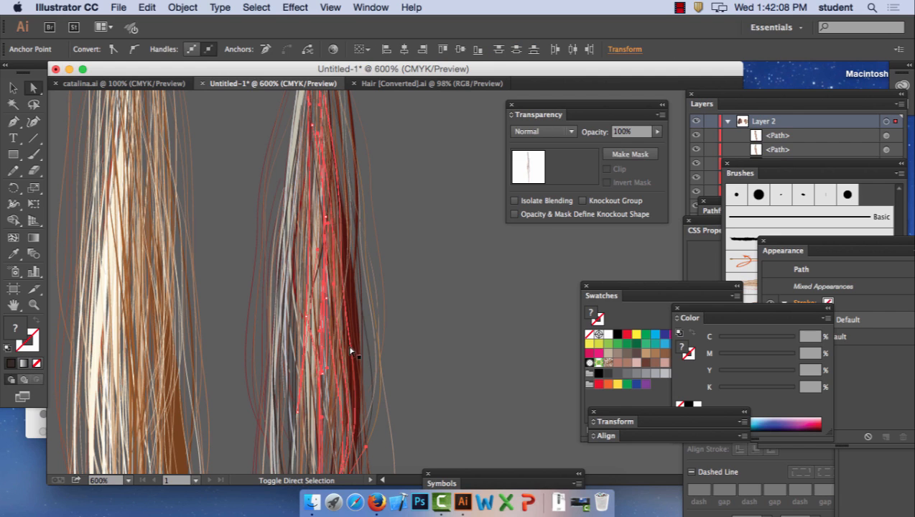
{"action": "left_click", "coordinate": [310, 267], "text": "shift"}
{"action": "left_click", "coordinate": [295, 264], "text": "shift"}
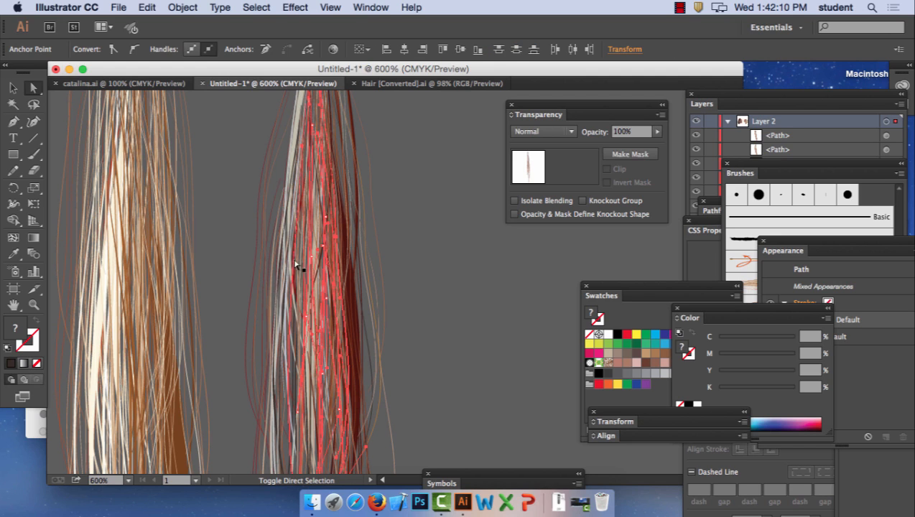
{"action": "left_click", "coordinate": [288, 261], "text": "shift"}
{"action": "left_click", "coordinate": [270, 273], "text": "shift"}
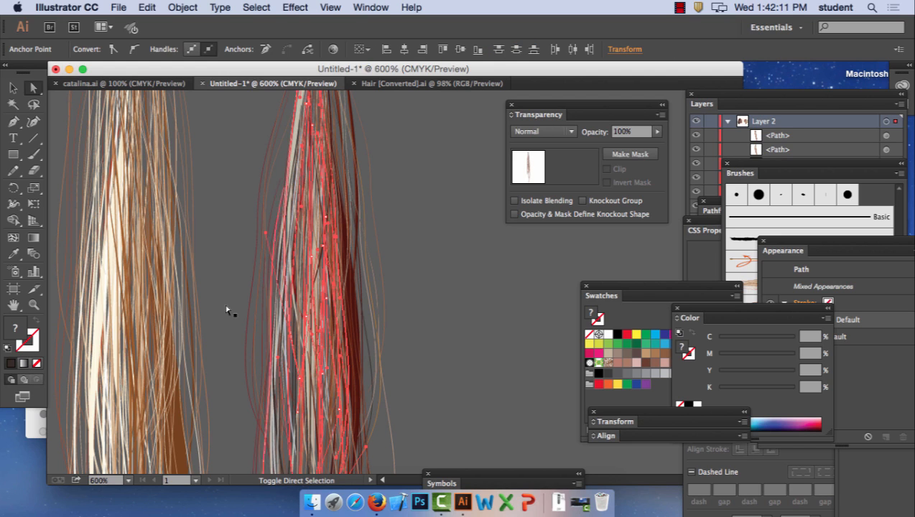
{"action": "double_click", "coordinate": [14, 327]}
{"action": "left_click", "coordinate": [598, 339]}
{"action": "left_click", "coordinate": [595, 348]}
{"action": "left_click", "coordinate": [894, 204]}
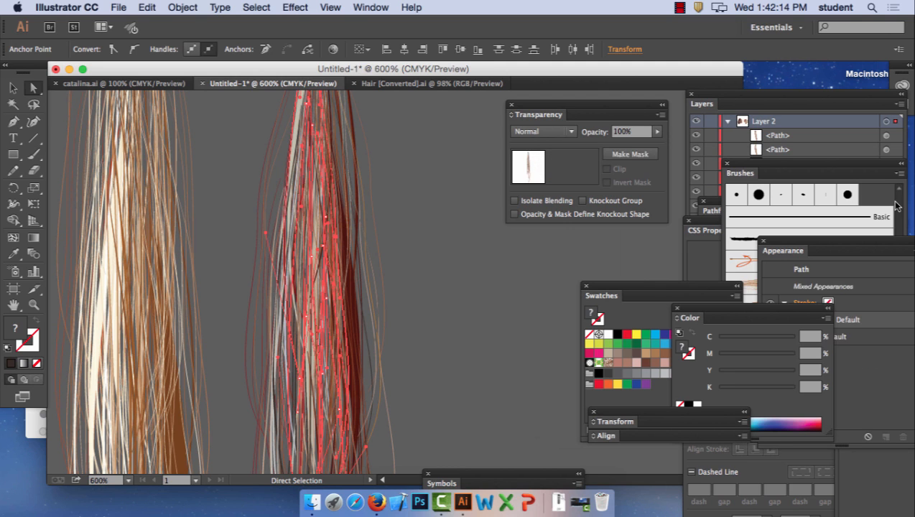
{"action": "left_click", "coordinate": [467, 332]}
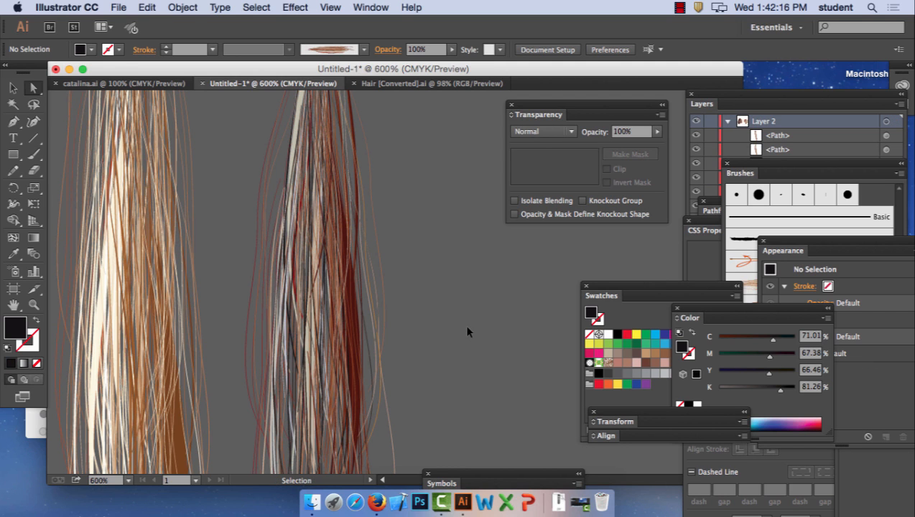
Compare the whole recolored strand with the two lighter strands and check that it selects as one group
{"action": "key", "text": "super+minus"}
{"action": "key", "text": "super+minus"}
{"action": "key", "text": "super+minus"}
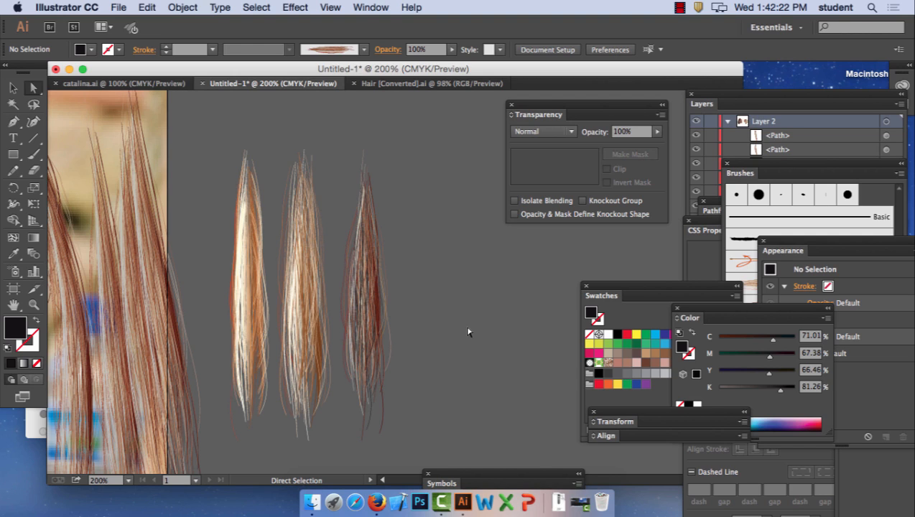
{"action": "left_click", "coordinate": [13, 88]}
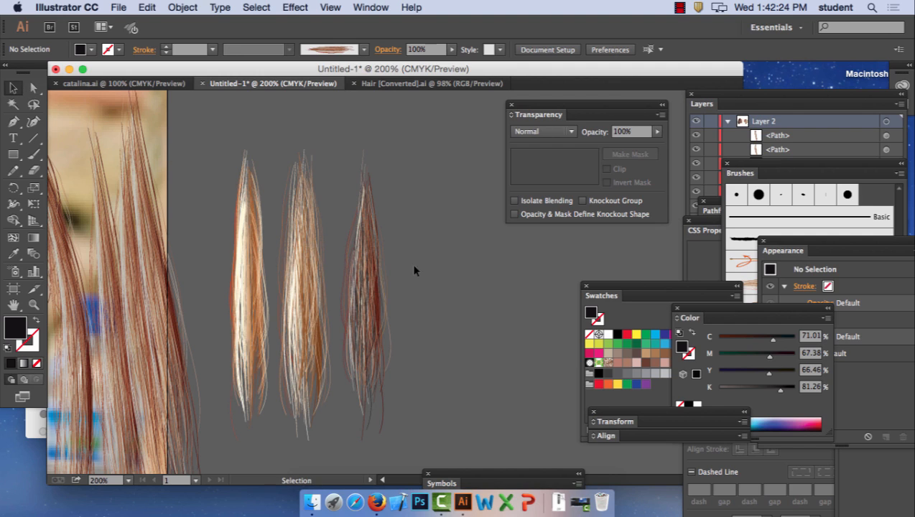
{"action": "left_click", "coordinate": [370, 283]}
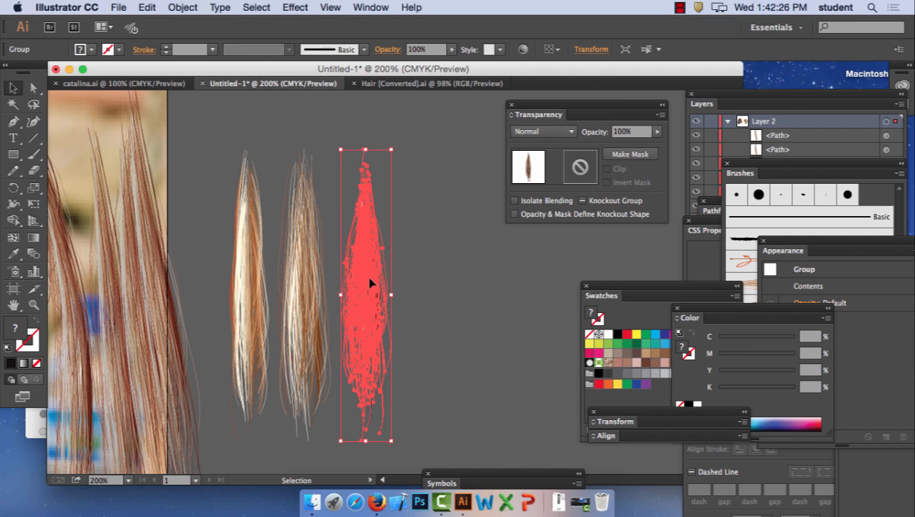
{"action": "left_click", "coordinate": [449, 273]}
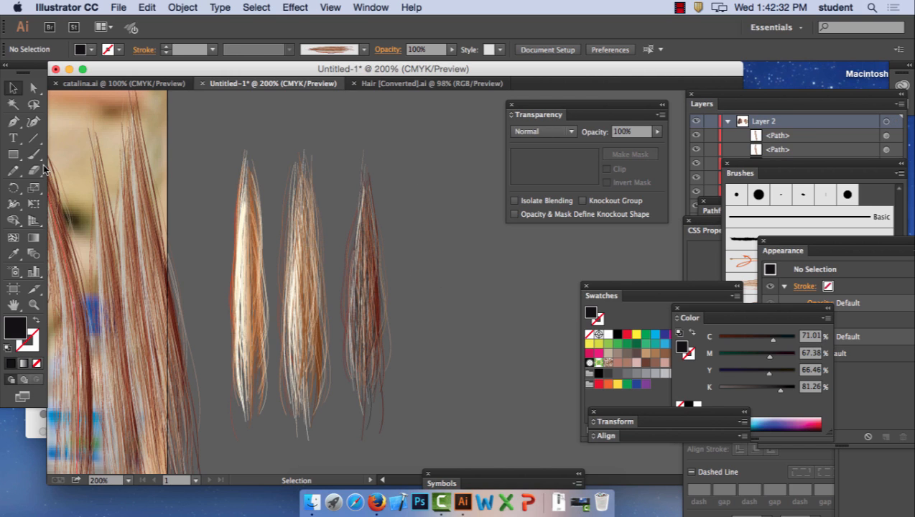
Draw a long, slightly curved vertical Pencil line beside the strands and give it a 1 px near-black stroke with no fill
{"action": "left_click", "coordinate": [13, 170]}
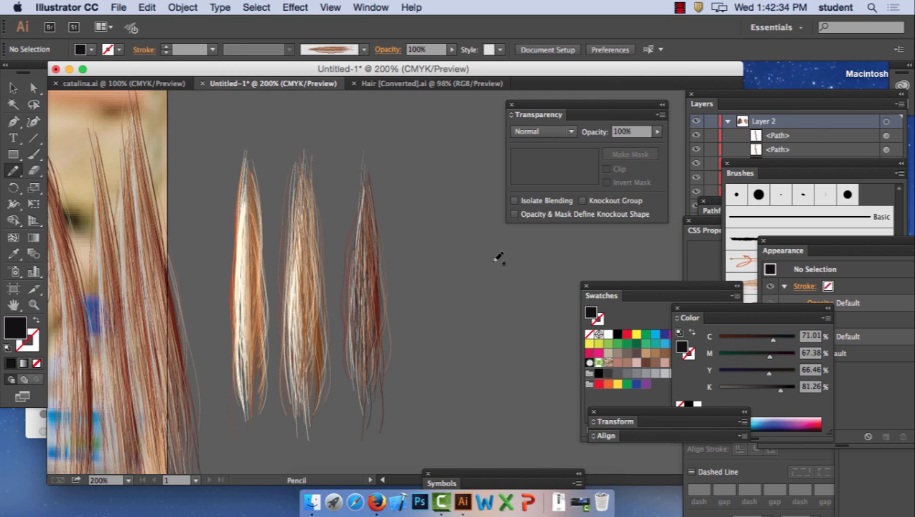
{"action": "left_click_drag", "start_coordinate": [451, 162], "coordinate": [448, 392]}
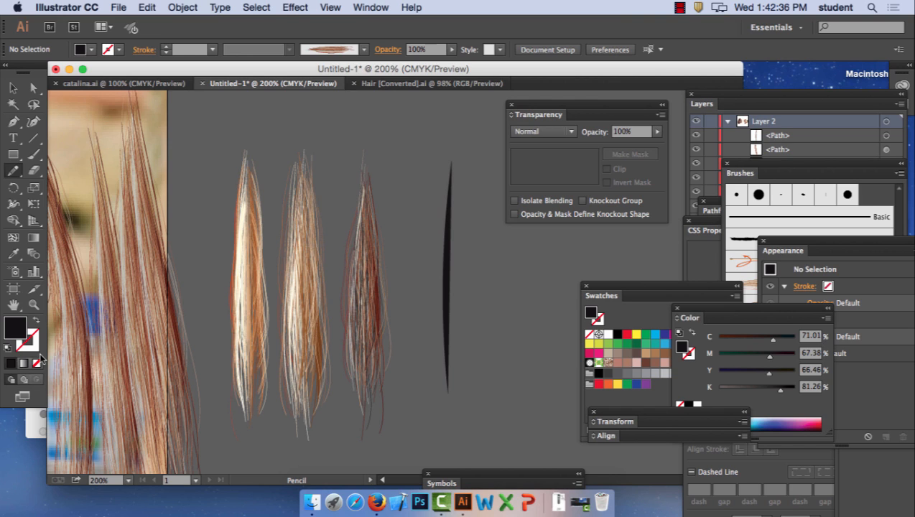
{"action": "left_click", "coordinate": [36, 324]}
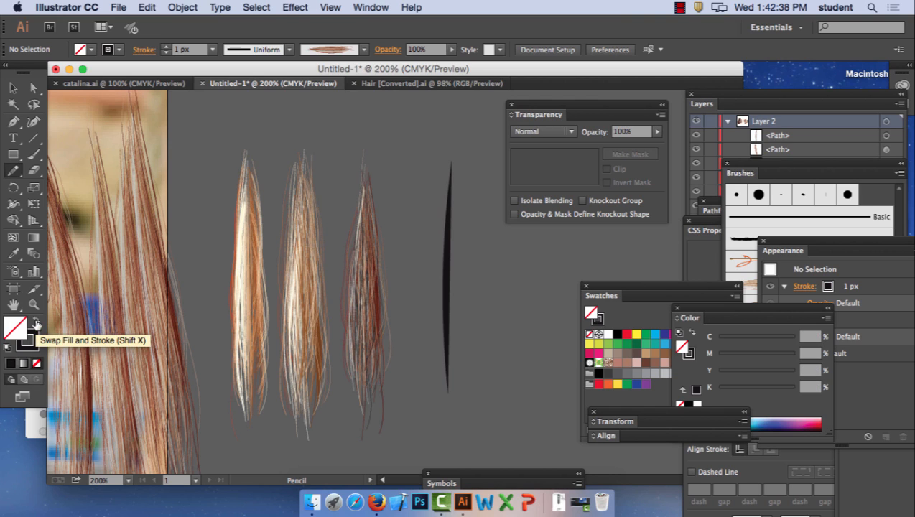
{"action": "left_click", "coordinate": [14, 88]}
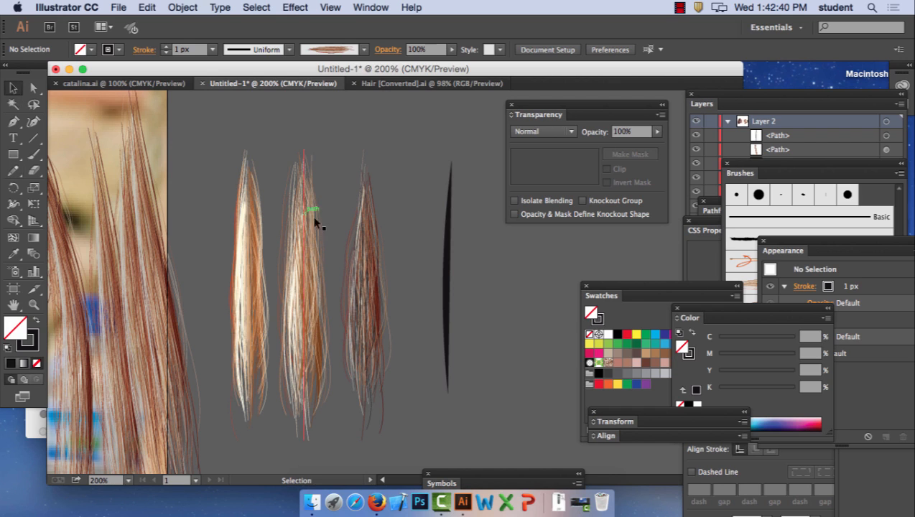
{"action": "left_click", "coordinate": [448, 267]}
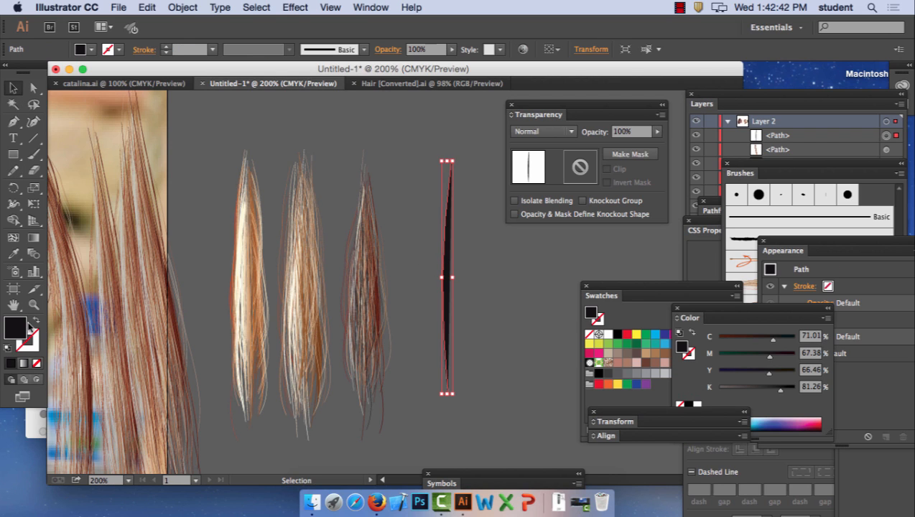
{"action": "left_click", "coordinate": [38, 324]}
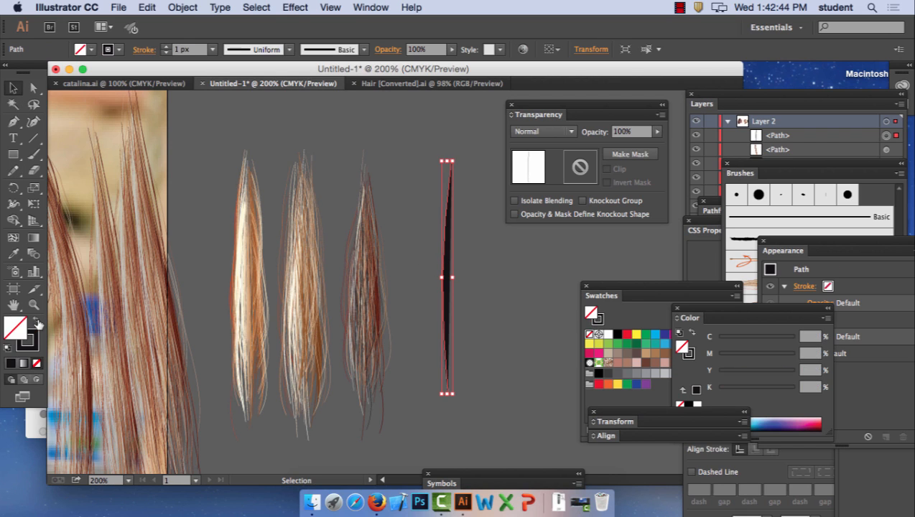
{"action": "left_click", "coordinate": [480, 264]}
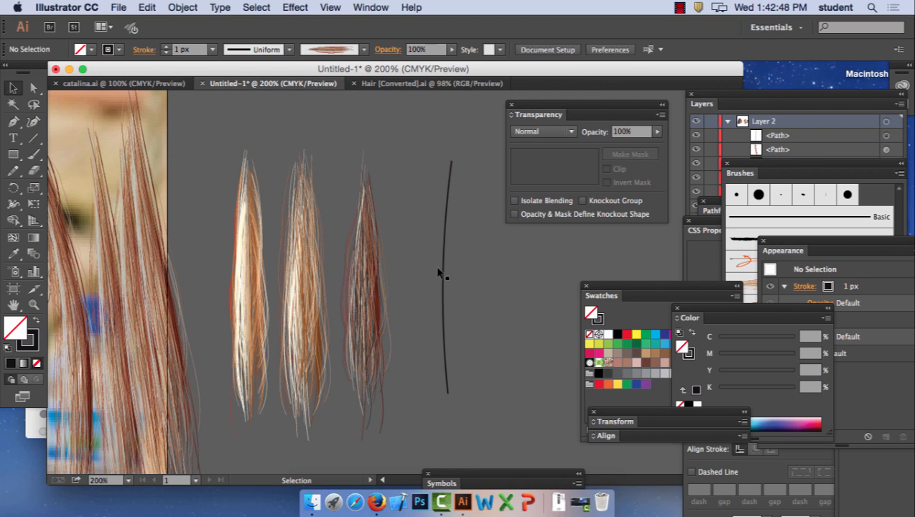
Duplicate the curved line slightly to its right as several overlapping copies and give the copies a reddish-brown stroke with no fill
{"action": "mouse_move", "coordinate": [443, 274]}
{"action": "left_mouse_down"}
{"action": "mouse_move", "coordinate": [460, 267]}
{"action": "mouse_move", "coordinate": [453, 286]}
{"action": "left_mouse_up"}
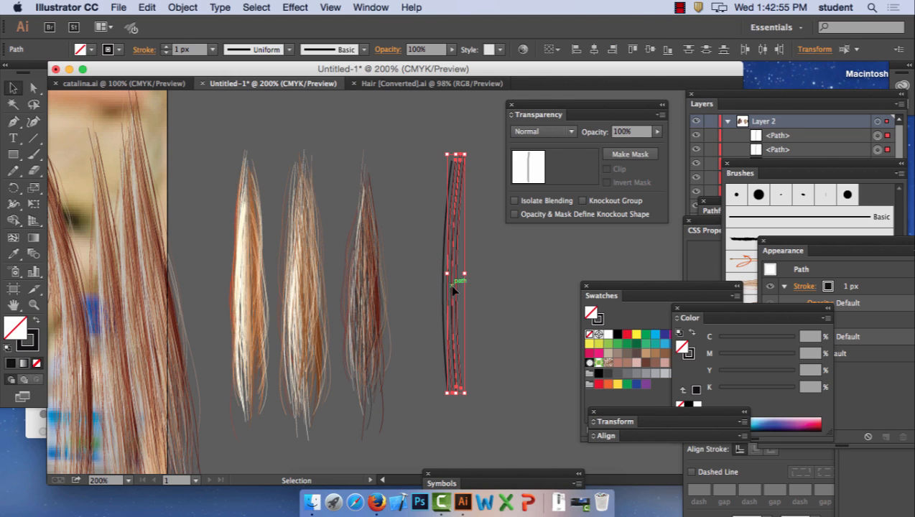
{"action": "left_click", "coordinate": [646, 362]}
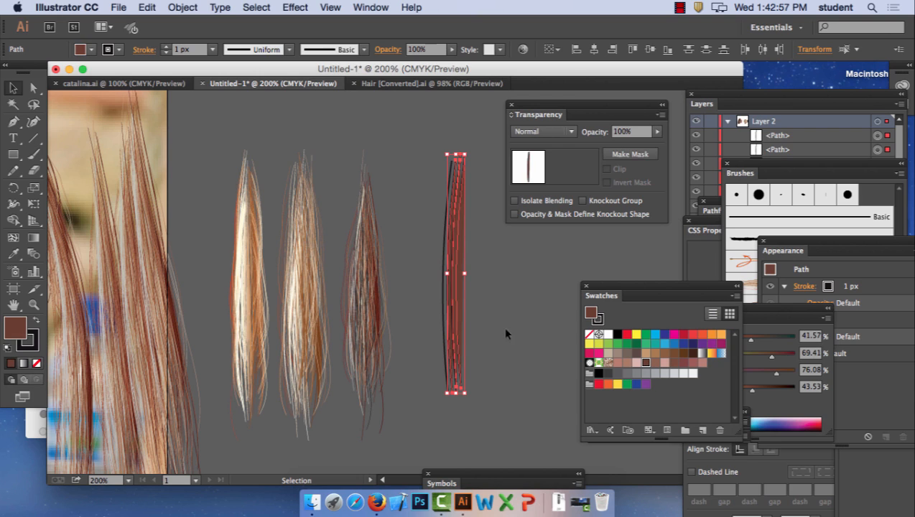
{"action": "left_click", "coordinate": [38, 323]}
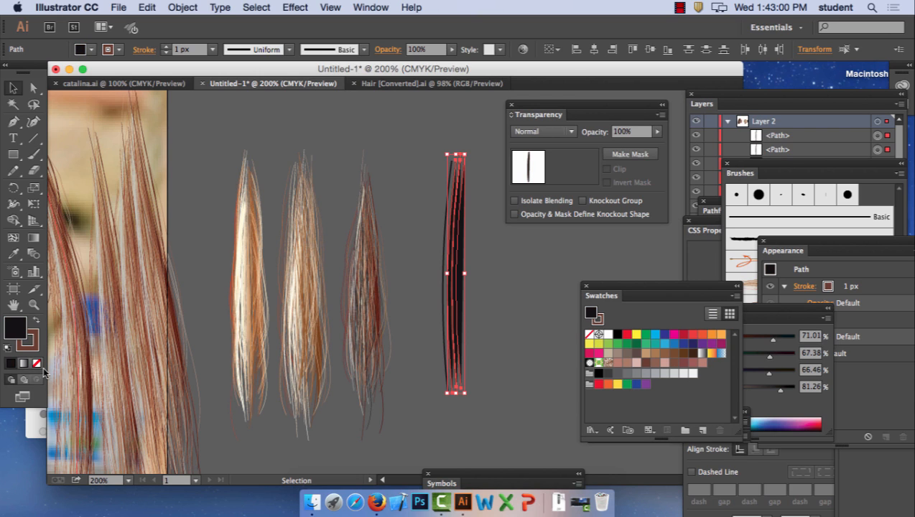
{"action": "left_click", "coordinate": [37, 362]}
{"action": "left_click", "coordinate": [505, 322]}
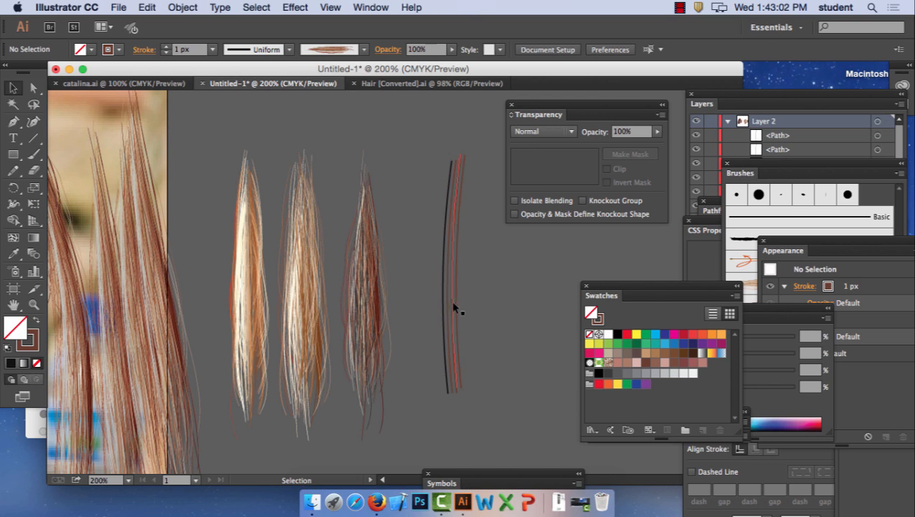
Recolor one of the copied lines with an orange stroke and no fill
{"action": "left_click", "coordinate": [452, 303]}
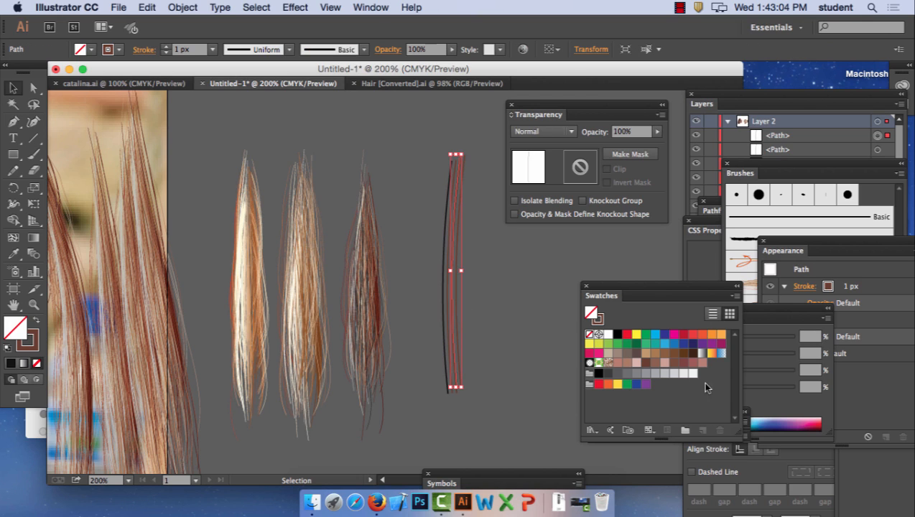
{"action": "left_click", "coordinate": [711, 334]}
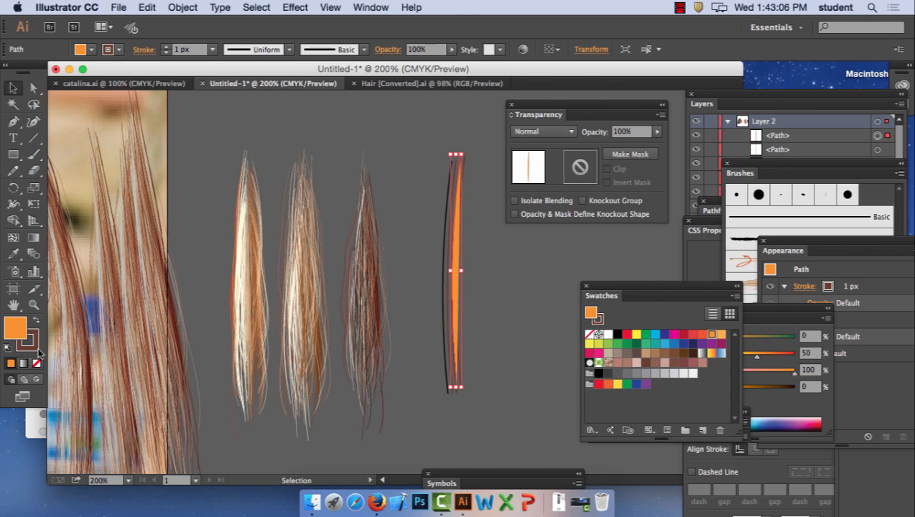
{"action": "left_click", "coordinate": [36, 320]}
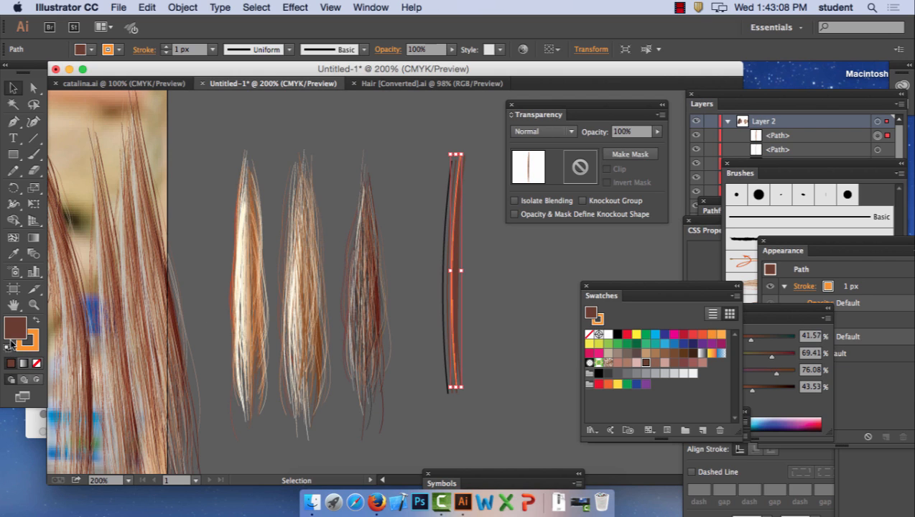
{"action": "left_click", "coordinate": [38, 364]}
{"action": "left_click", "coordinate": [469, 296]}
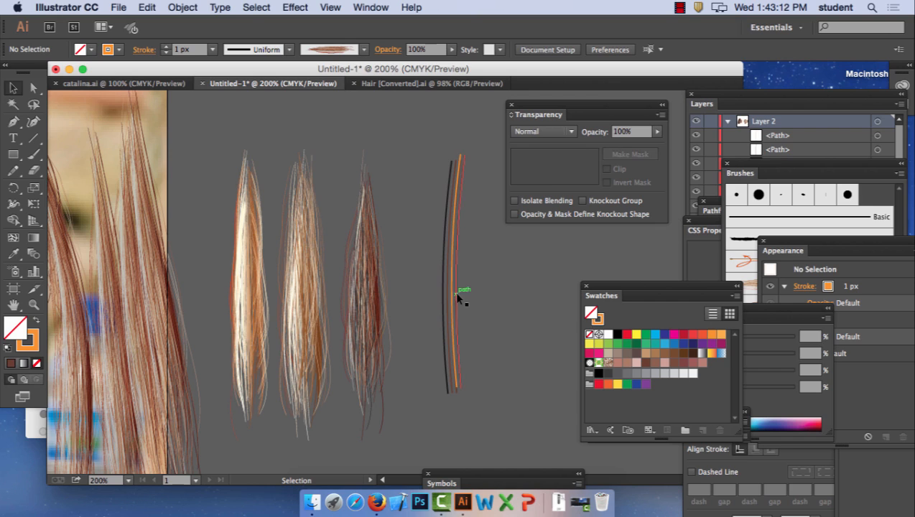
Give the outermost reddish-brown line a black fill and scale it down to a narrower shape, about 0.05 in wide and 2.4 in high
{"action": "left_click", "coordinate": [454, 290]}
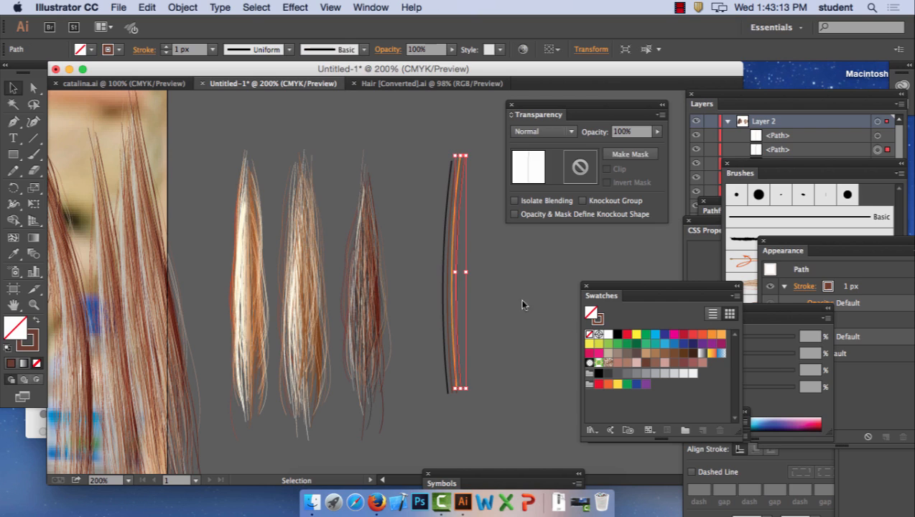
{"action": "left_click", "coordinate": [598, 375]}
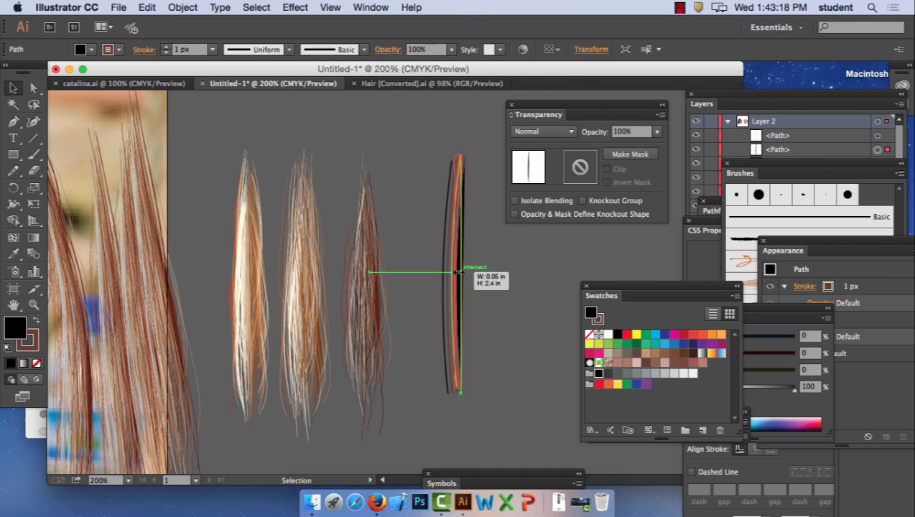
{"action": "left_click", "coordinate": [506, 325]}
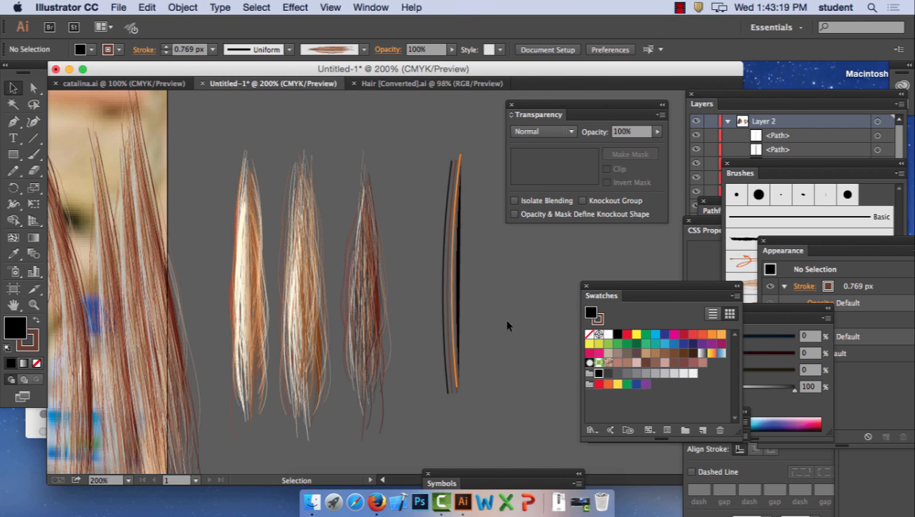
Move the near-black outer line inward so it sits closer to the orange and black lines
{"action": "left_click", "coordinate": [451, 229]}
{"action": "left_click", "coordinate": [497, 282]}
{"action": "left_click_drag", "start_coordinate": [454, 292], "coordinate": [440, 284]}
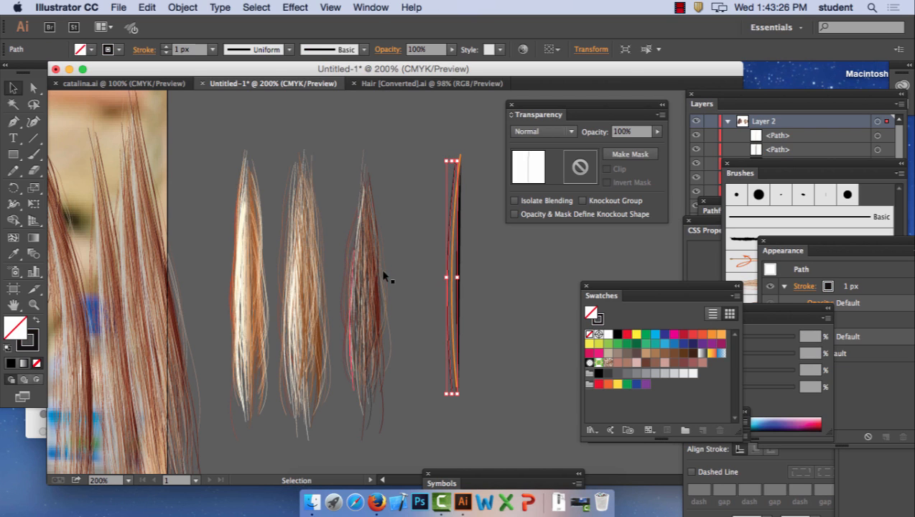
{"action": "left_click", "coordinate": [411, 253]}
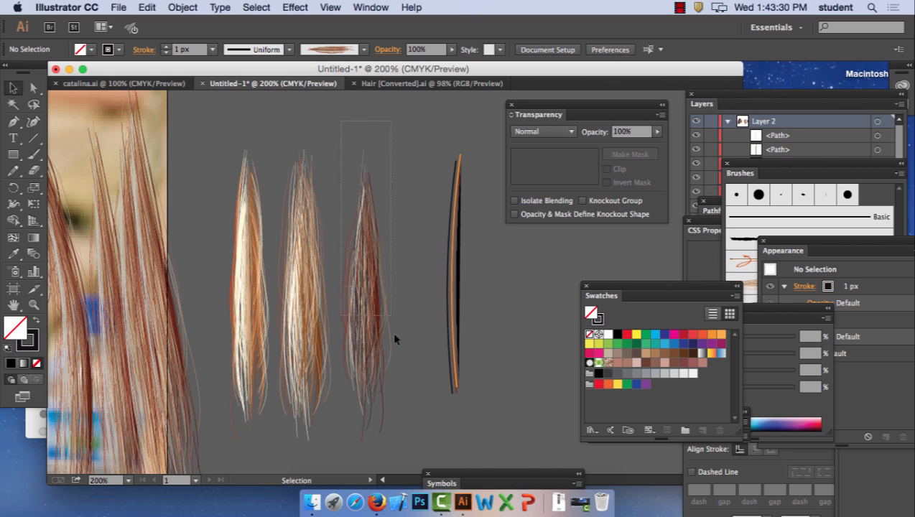
Select the darkened third strand and display the full, enlarged brush list beside the artwork
{"action": "left_click_drag", "start_coordinate": [409, 443], "coordinate": [412, 445]}
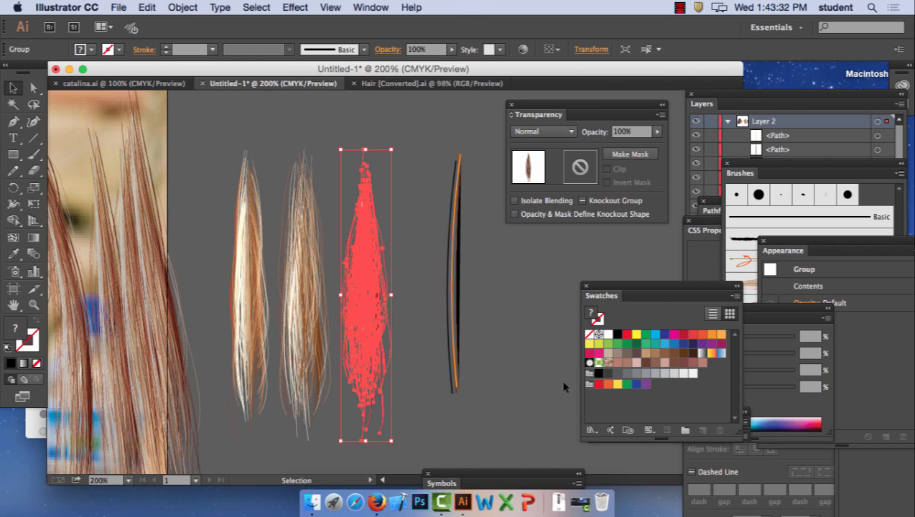
{"action": "left_click", "coordinate": [371, 7]}
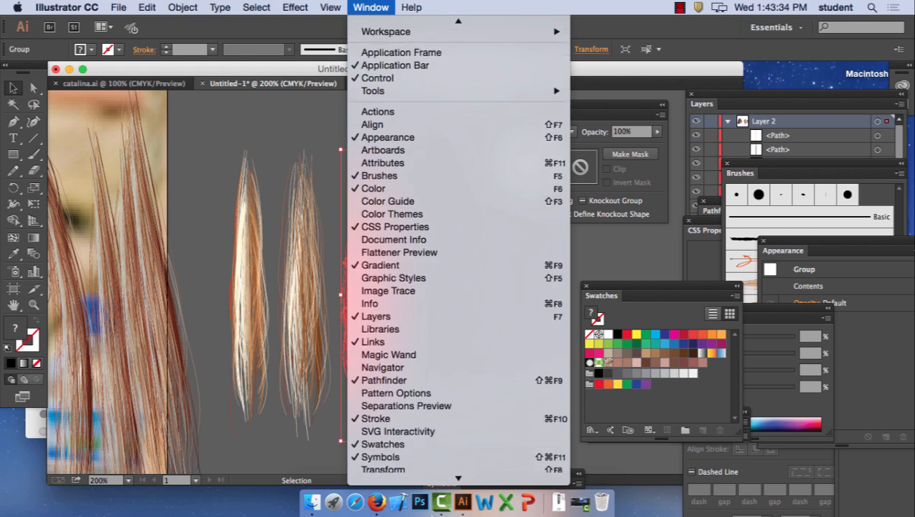
{"action": "mouse_move", "coordinate": [494, 391]}
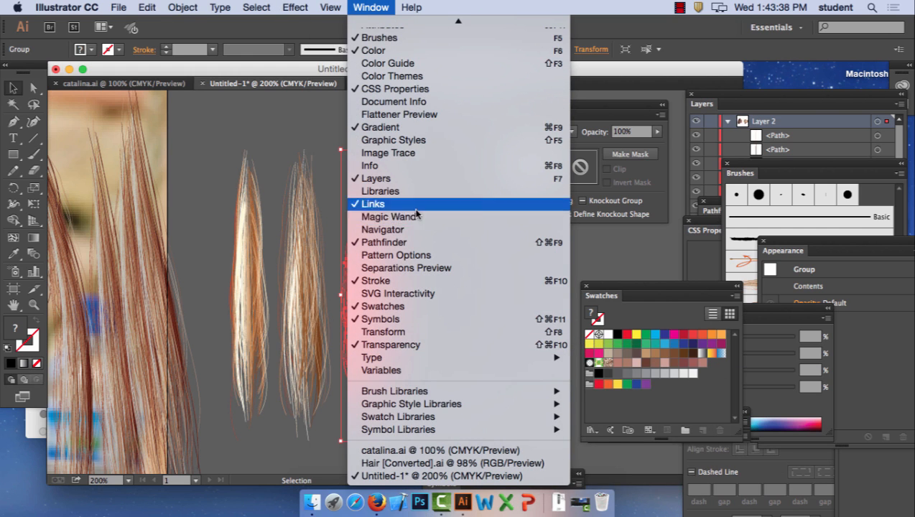
{"action": "left_click", "coordinate": [389, 114]}
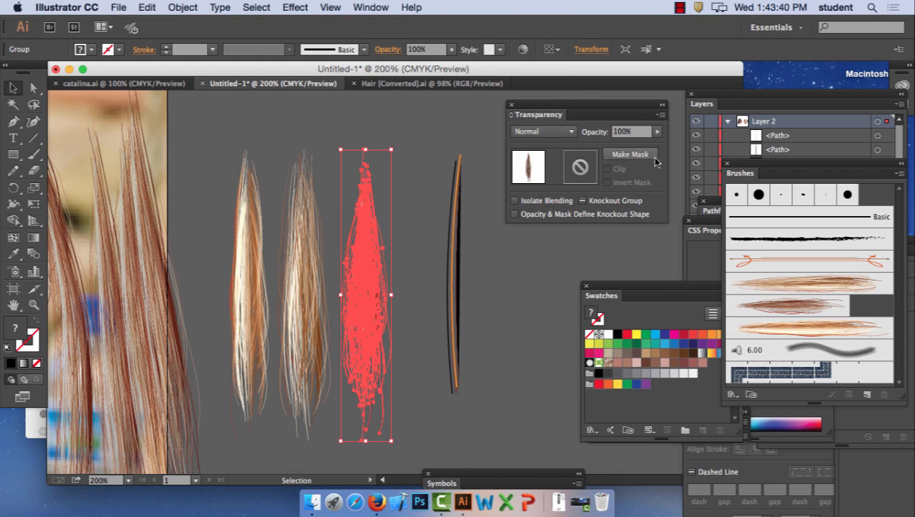
{"action": "left_click_drag", "start_coordinate": [778, 171], "coordinate": [639, 127]}
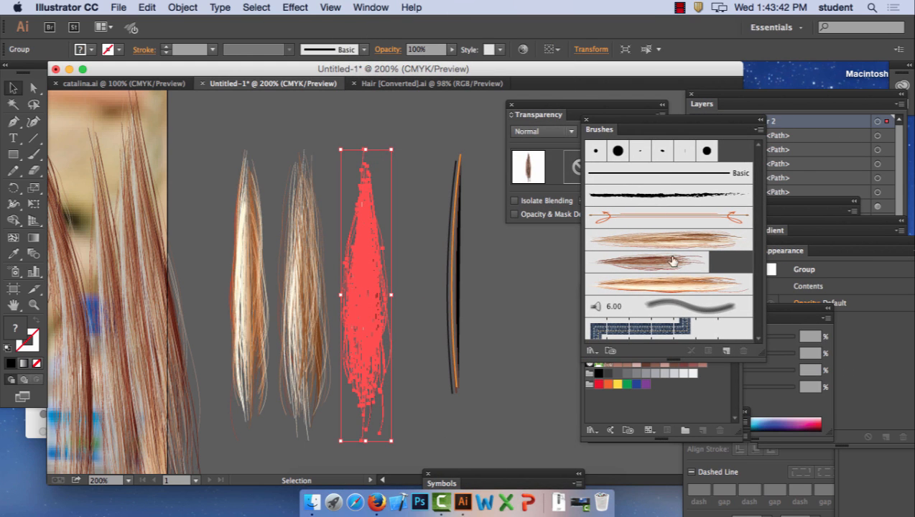
{"action": "mouse_move", "coordinate": [759, 365]}
{"action": "left_mouse_down"}
{"action": "mouse_move", "coordinate": [797, 493]}
{"action": "mouse_move", "coordinate": [809, 492]}
{"action": "left_mouse_up"}
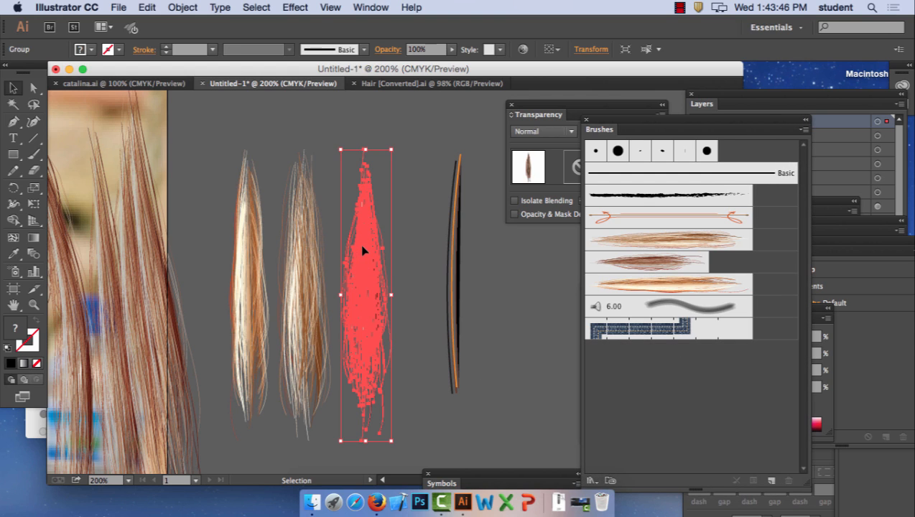
Create an Art Brush from the darkened strand, stretched to fit stroke length, with the direction pointing down and colorization None
{"action": "mouse_move", "coordinate": [363, 249]}
{"action": "left_mouse_down"}
{"action": "mouse_move", "coordinate": [663, 404]}
{"action": "mouse_move", "coordinate": [672, 394]}
{"action": "left_mouse_up"}
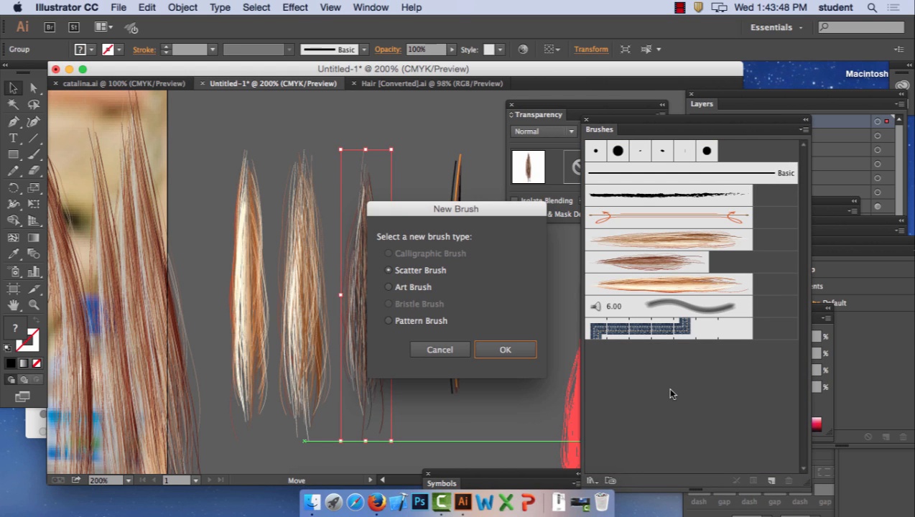
{"action": "left_click", "coordinate": [409, 288]}
{"action": "left_click", "coordinate": [524, 351]}
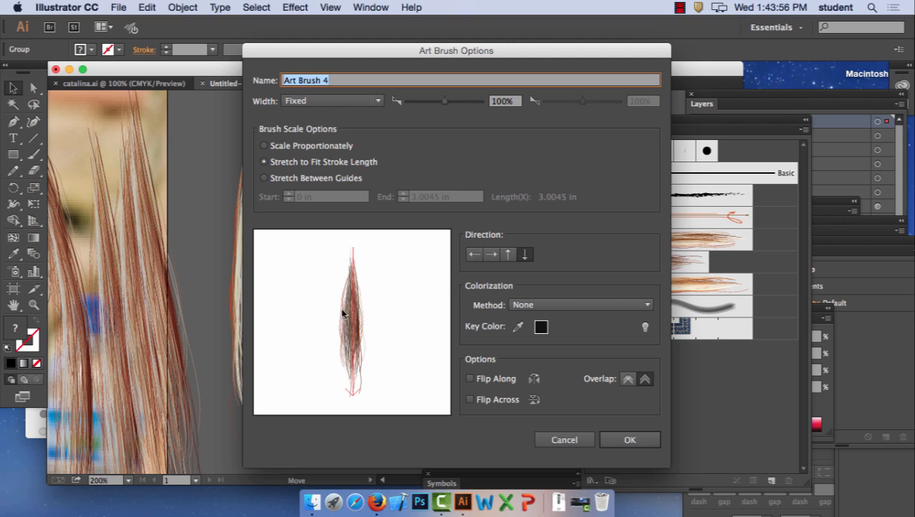
{"action": "left_click", "coordinate": [490, 254]}
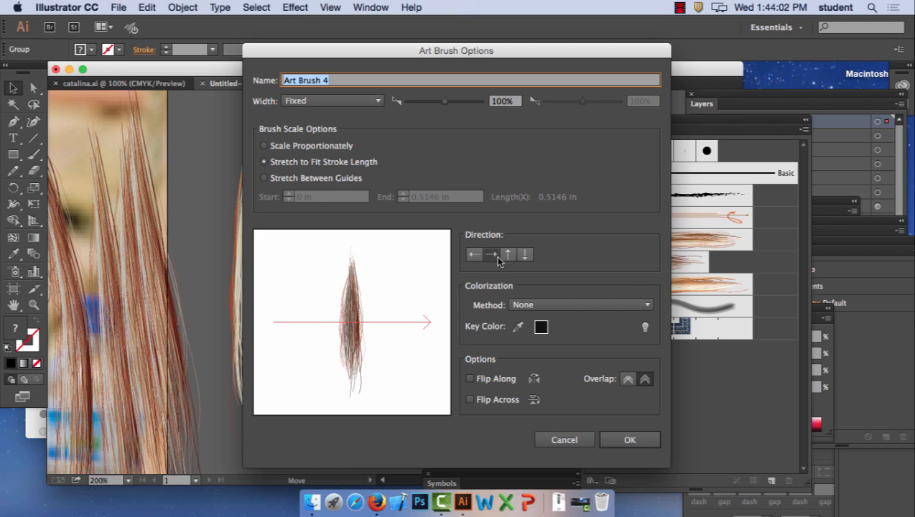
{"action": "left_click", "coordinate": [525, 255]}
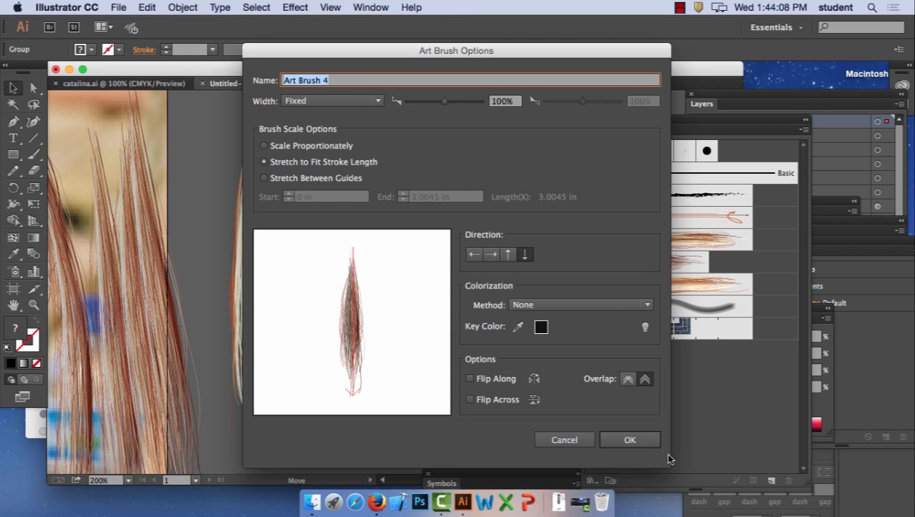
{"action": "left_click", "coordinate": [642, 438]}
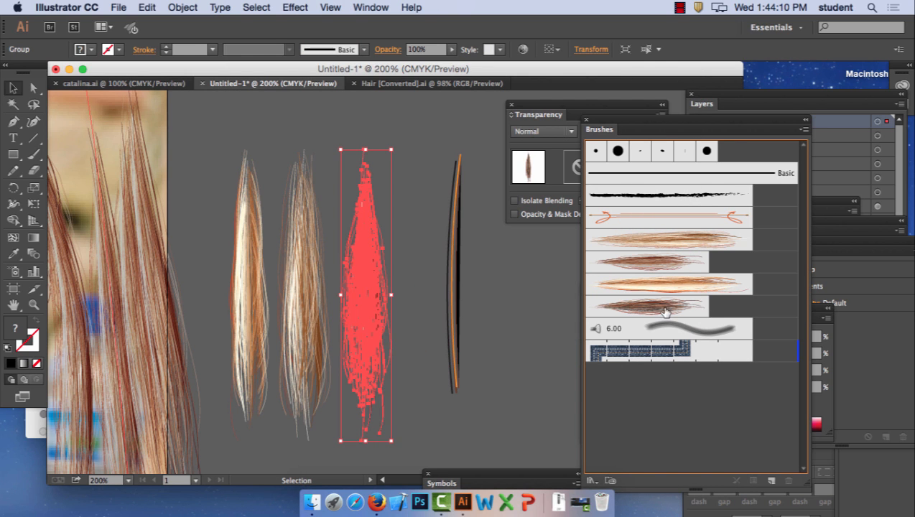
Create another Art Brush from the complete set of custom lines, keeping the downward direction and stretch-to-fit scaling
{"action": "left_click", "coordinate": [444, 130]}
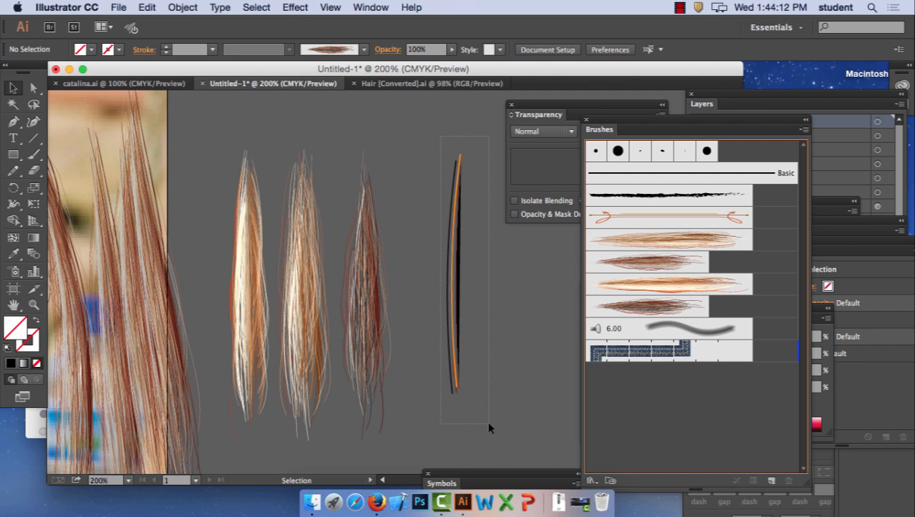
{"action": "left_click_drag", "start_coordinate": [489, 428], "coordinate": [488, 428]}
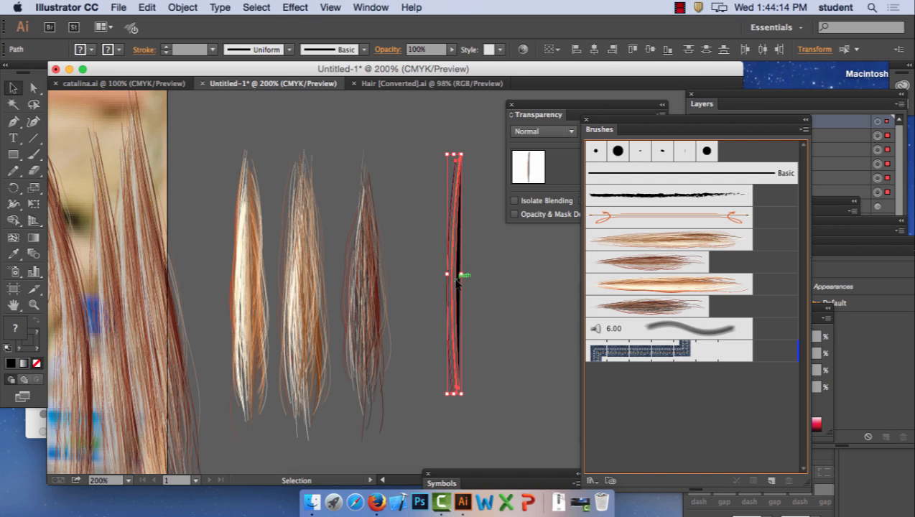
{"action": "left_click_drag", "start_coordinate": [457, 281], "coordinate": [673, 395]}
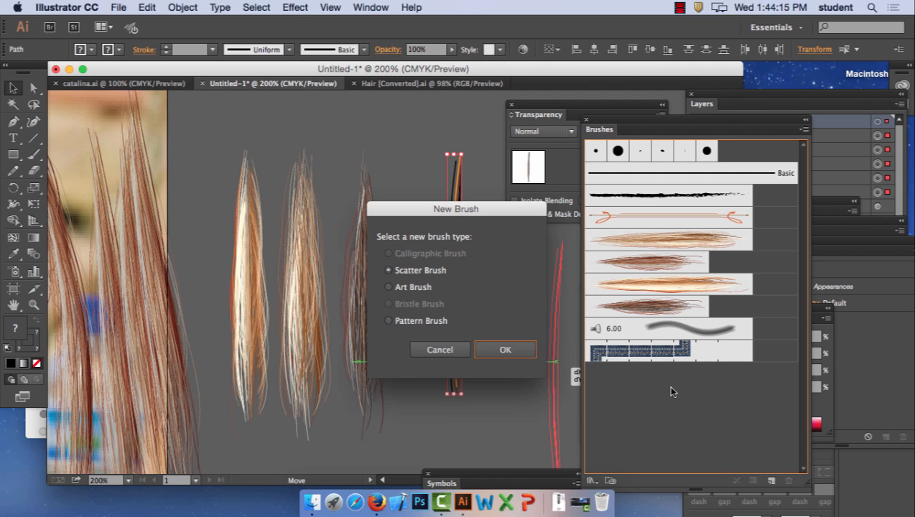
{"action": "left_click", "coordinate": [419, 288]}
{"action": "left_click", "coordinate": [507, 351]}
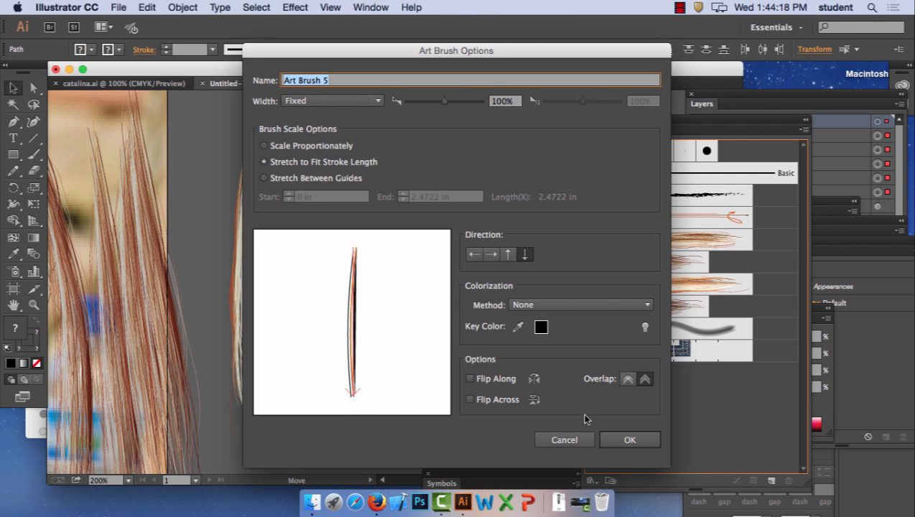
{"action": "left_click", "coordinate": [632, 438]}
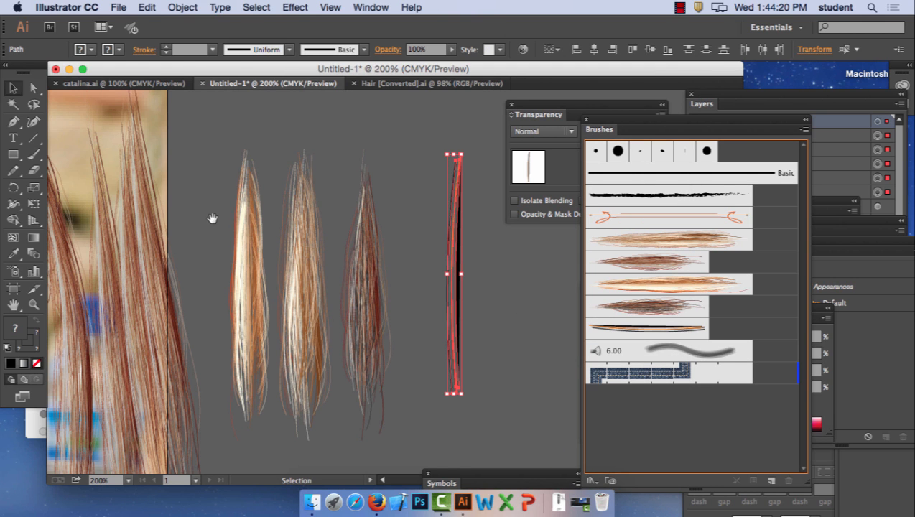
Delete the brown test hair strokes painted over the photo's background
{"action": "left_click_drag", "start_coordinate": [213, 219], "coordinate": [404, 274]}
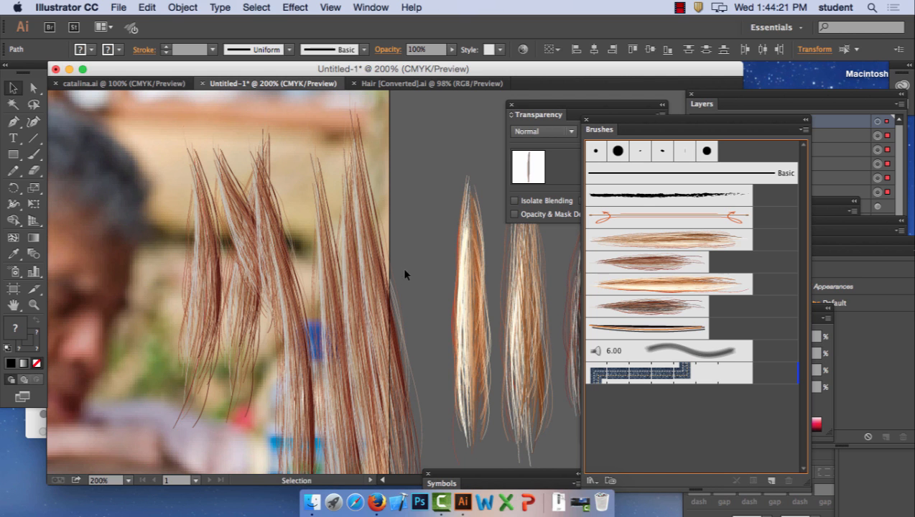
{"action": "left_click", "coordinate": [196, 246]}
{"action": "key", "text": "Delete"}
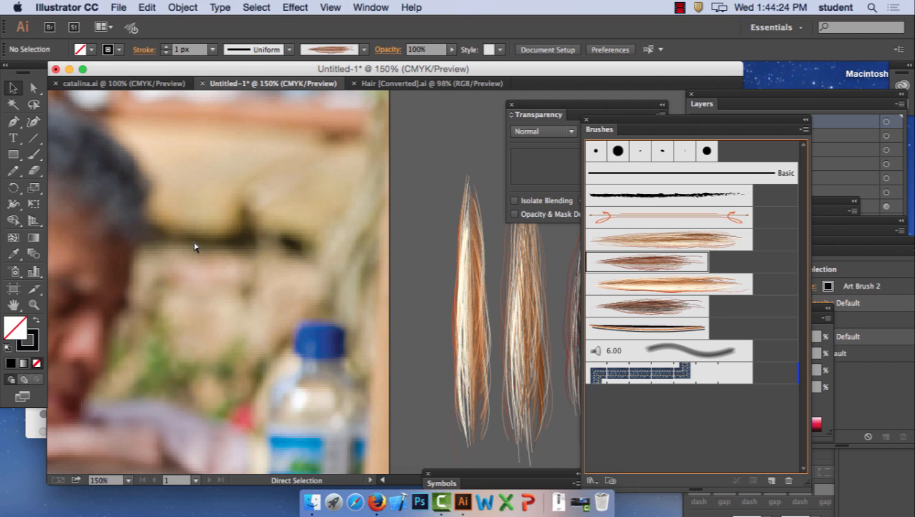
Select the layered dark brown hair shapes beside the face and delete them to expose the photo's hair
{"action": "key", "text": "super+minus"}
{"action": "key", "text": "super+minus"}
{"action": "key", "text": "super+minus"}
{"action": "key", "text": "super+minus"}
{"action": "left_click_drag", "start_coordinate": [313, 231], "coordinate": [323, 228]}
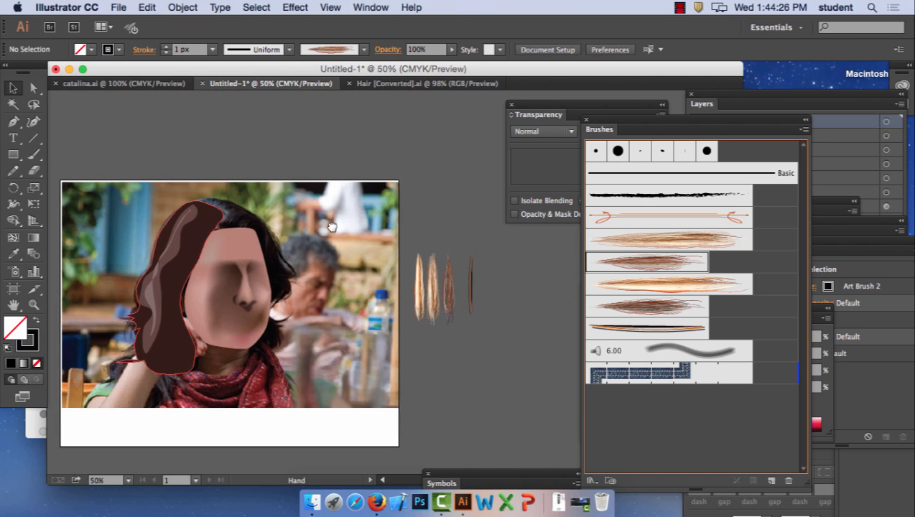
{"action": "left_click", "coordinate": [183, 237]}
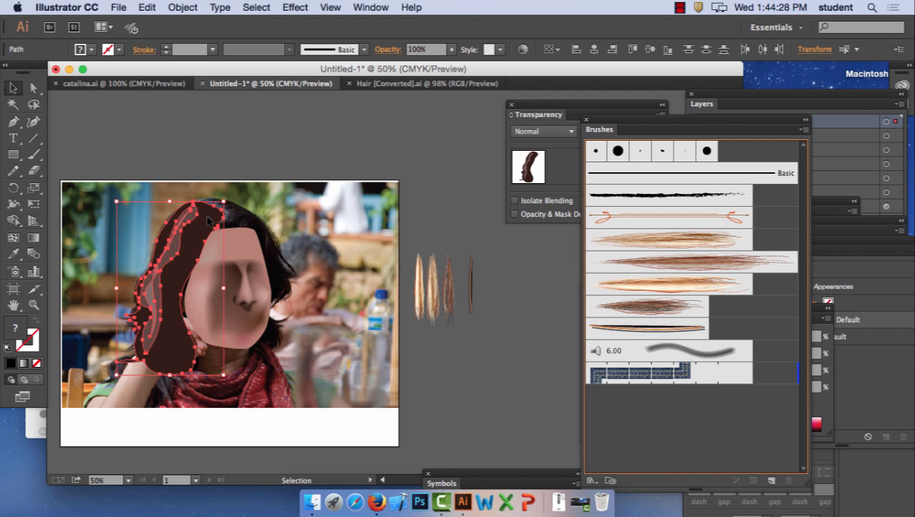
{"action": "key", "text": "Delete"}
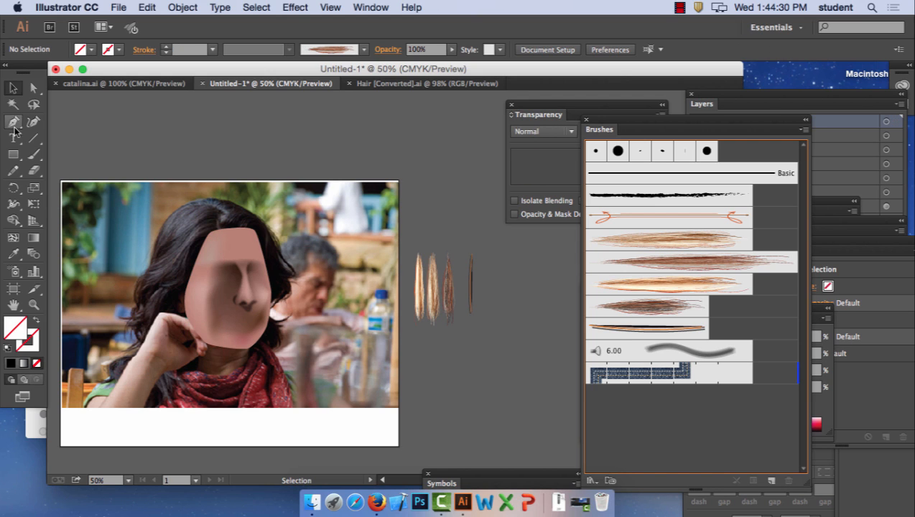
Paint trial hair strokes over the photo's hair, using the reddish-brown strand brush beside the forehead and the custom-line brush above it
{"action": "left_click", "coordinate": [35, 157]}
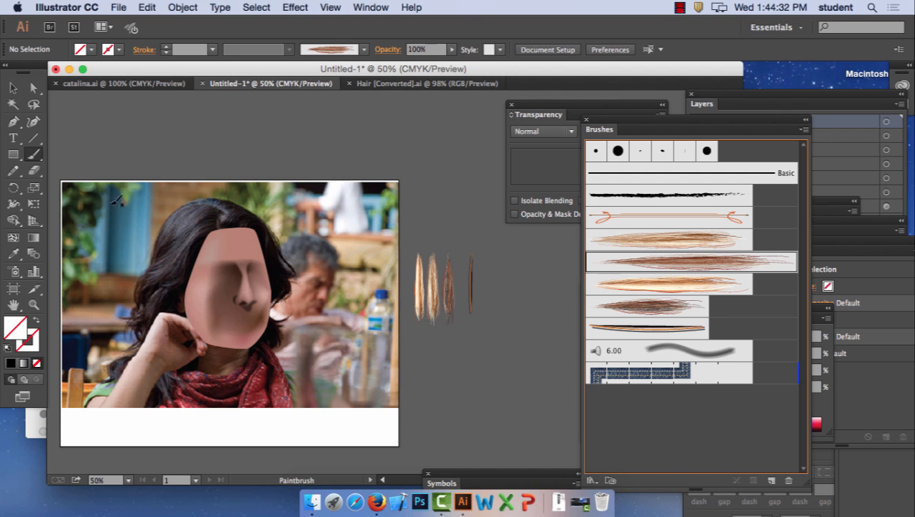
{"action": "left_click_drag", "start_coordinate": [213, 213], "coordinate": [150, 300]}
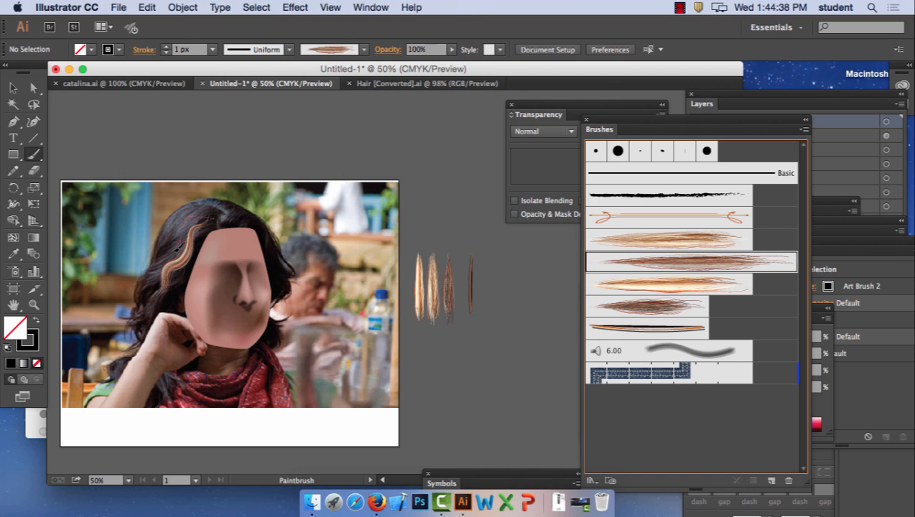
{"action": "left_click_drag", "start_coordinate": [153, 290], "coordinate": [152, 294]}
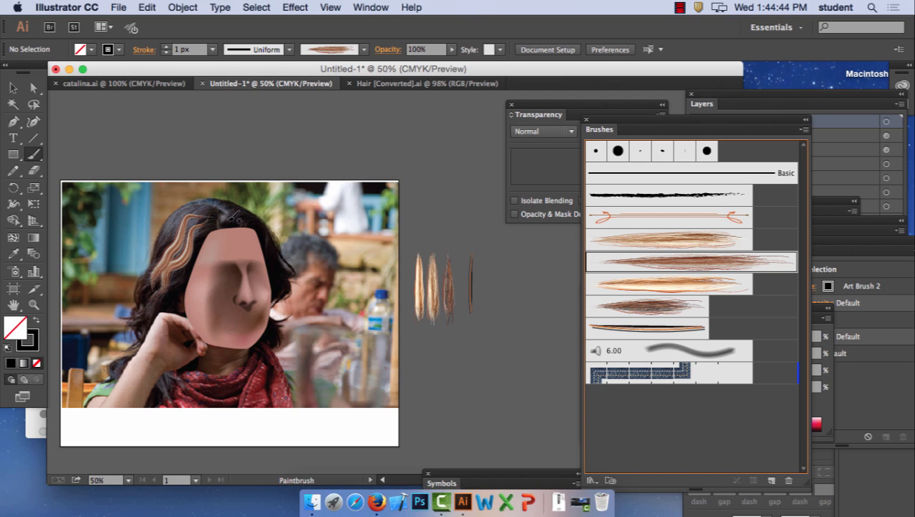
{"action": "left_click", "coordinate": [671, 328]}
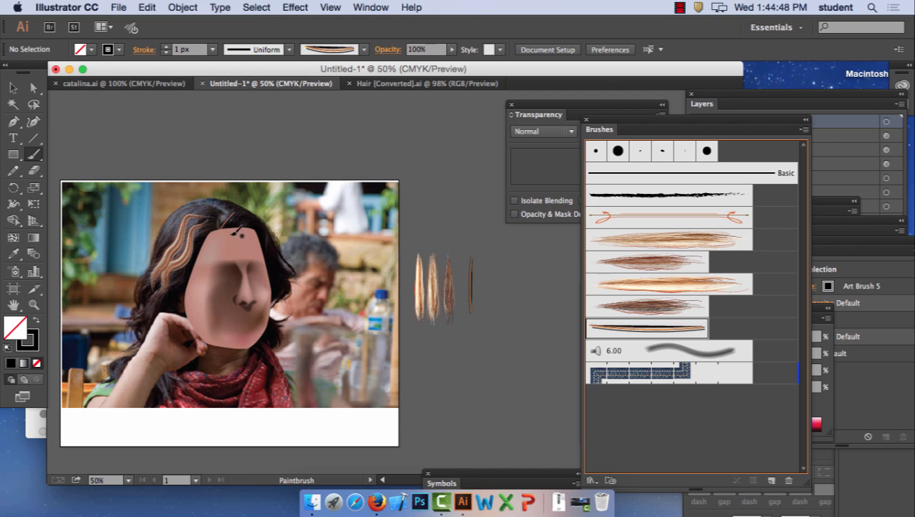
{"action": "mouse_move", "coordinate": [234, 221]}
{"action": "left_mouse_down"}
{"action": "mouse_move", "coordinate": [252, 210]}
{"action": "mouse_move", "coordinate": [242, 225]}
{"action": "mouse_move", "coordinate": [263, 215]}
{"action": "mouse_move", "coordinate": [264, 239]}
{"action": "left_mouse_up"}
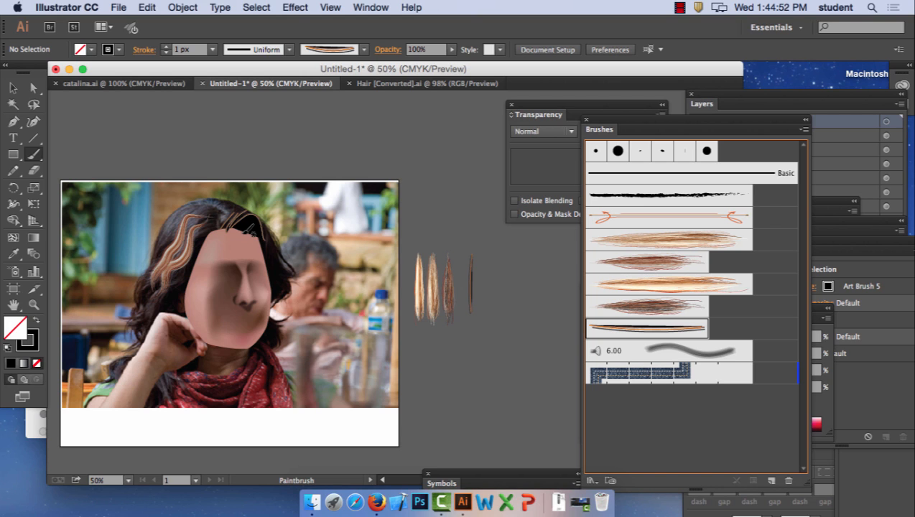
Delete the trial custom-line strokes above the forehead and the reddish-brown strokes beside it
{"action": "left_click", "coordinate": [13, 87]}
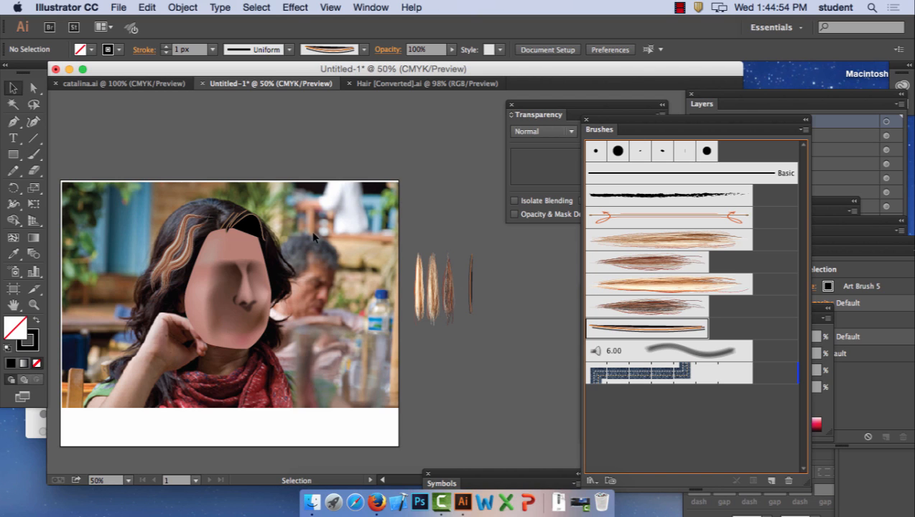
{"action": "mouse_move", "coordinate": [225, 204]}
{"action": "left_mouse_down"}
{"action": "mouse_move", "coordinate": [267, 232]}
{"action": "mouse_move", "coordinate": [268, 221]}
{"action": "left_mouse_up"}
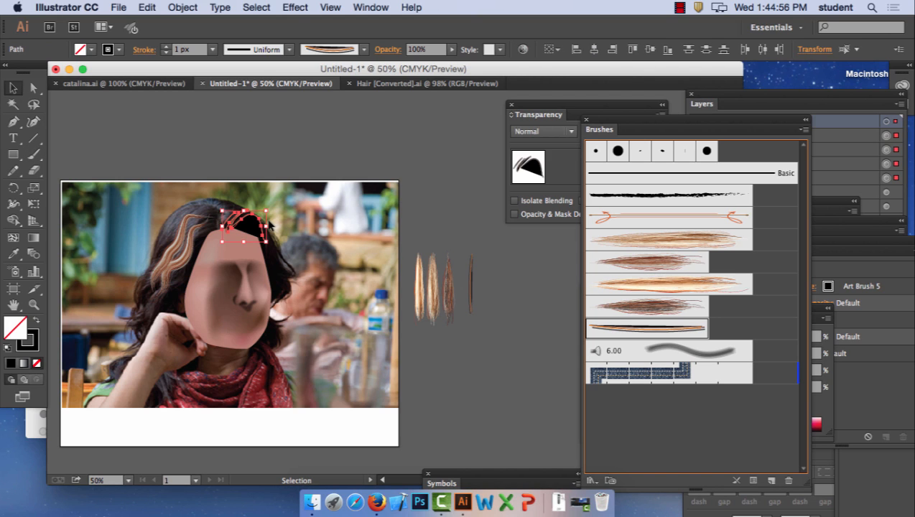
{"action": "key", "text": "Delete"}
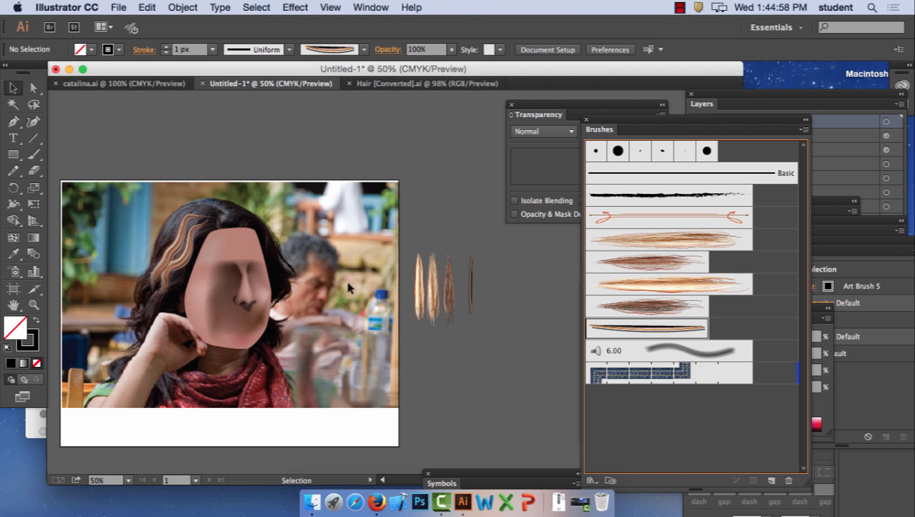
{"action": "left_click", "coordinate": [672, 302]}
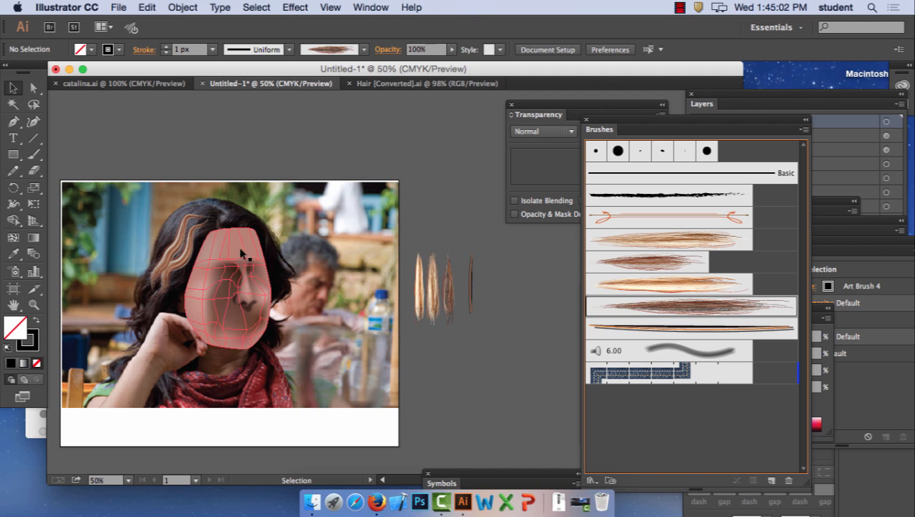
{"action": "left_click", "coordinate": [177, 248]}
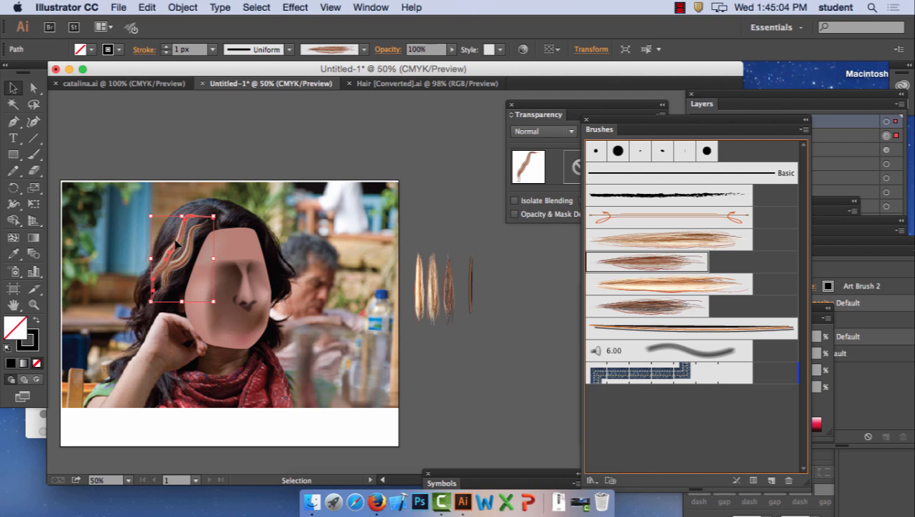
{"action": "key", "text": "Delete"}
Paint overlapping wavy strands with the darkened-strand art brush from the hair parting down along the shaded side of the forehead
{"action": "left_click", "coordinate": [660, 309]}
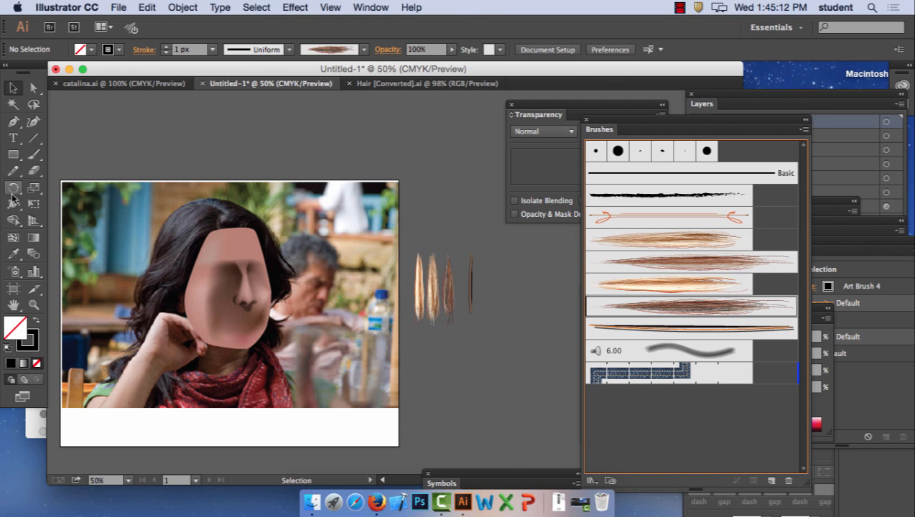
{"action": "left_click", "coordinate": [33, 154]}
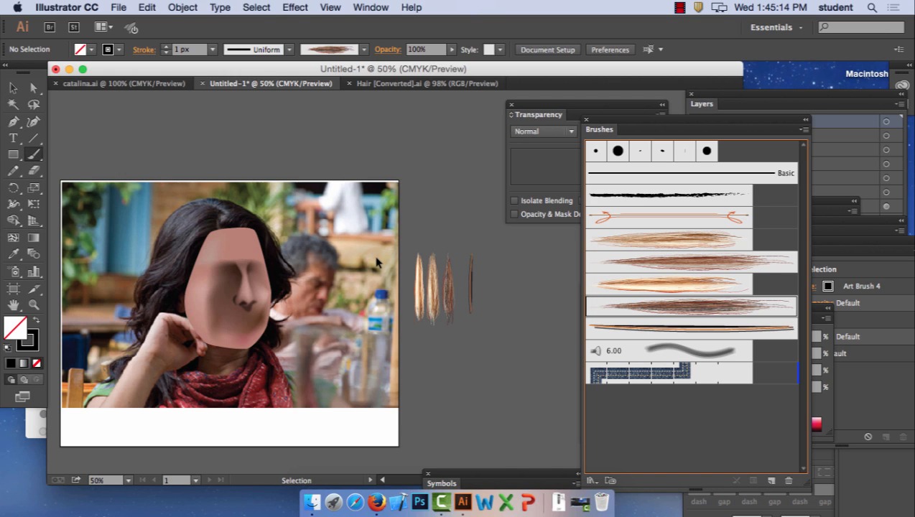
{"action": "key", "text": "super+plus"}
{"action": "key", "text": "super+plus"}
{"action": "key", "text": "super+plus"}
{"action": "key", "text": "super+plus"}
{"action": "key", "text": "space"}
{"action": "left_click_drag", "start_coordinate": [195, 172], "coordinate": [469, 265]}
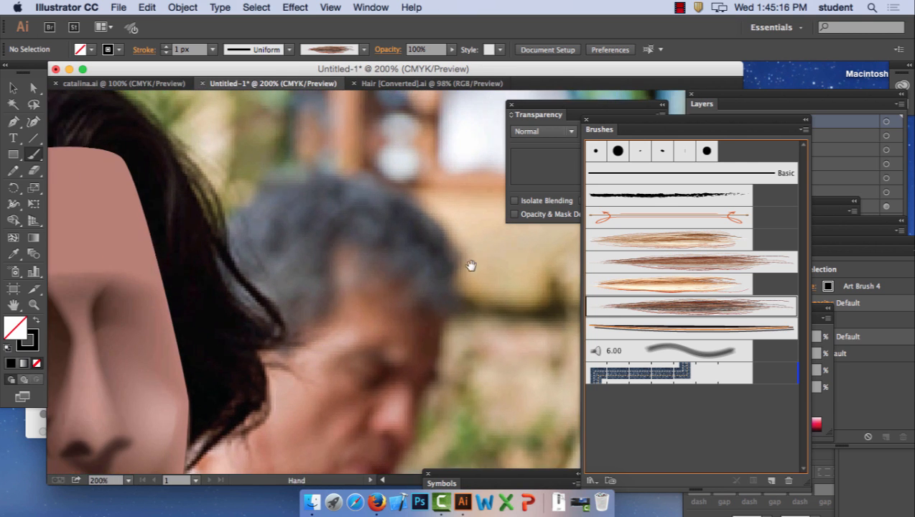
{"action": "left_click_drag", "start_coordinate": [365, 137], "coordinate": [466, 269]}
{"action": "mouse_move", "coordinate": [363, 274]}
{"action": "left_mouse_down"}
{"action": "mouse_move", "coordinate": [454, 235]}
{"action": "mouse_move", "coordinate": [578, 224]}
{"action": "left_mouse_up"}
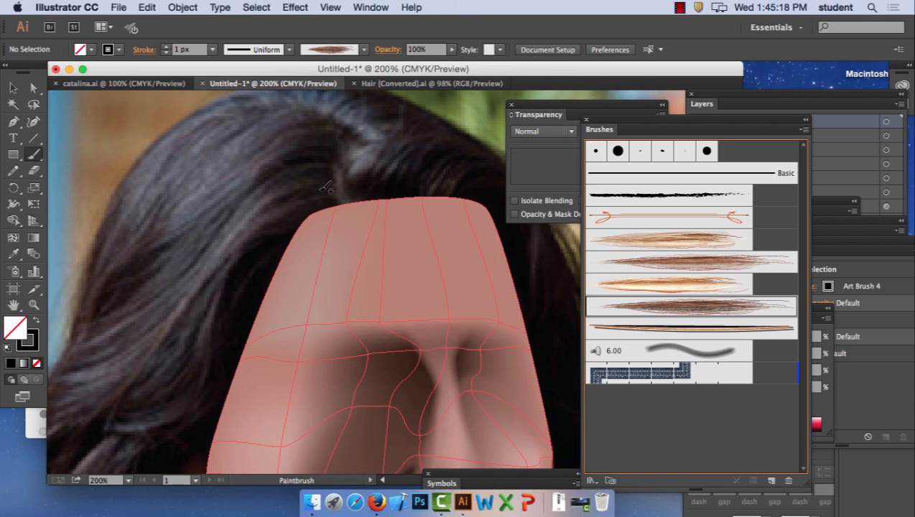
{"action": "mouse_move", "coordinate": [318, 209]}
{"action": "left_mouse_down"}
{"action": "mouse_move", "coordinate": [246, 341]}
{"action": "mouse_move", "coordinate": [229, 402]}
{"action": "mouse_move", "coordinate": [172, 433]}
{"action": "mouse_move", "coordinate": [90, 434]}
{"action": "left_mouse_up"}
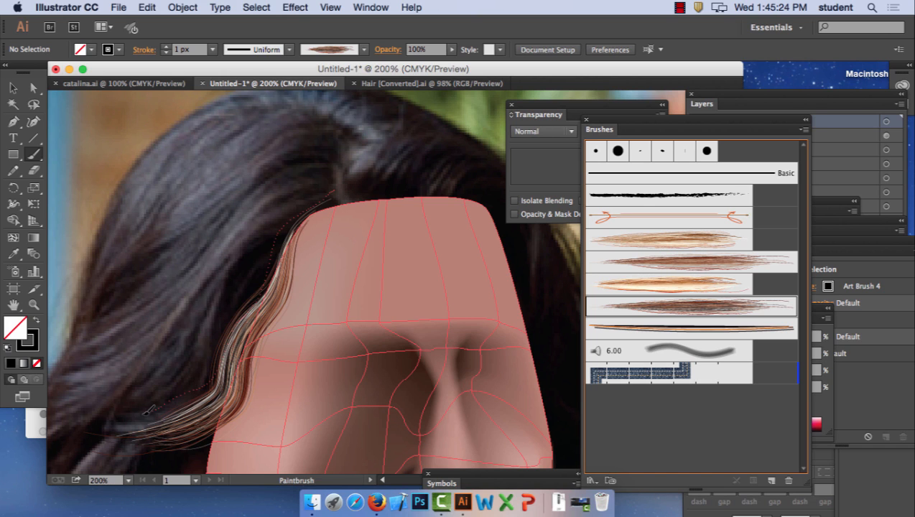
{"action": "left_click_drag", "start_coordinate": [147, 411], "coordinate": [151, 406]}
{"action": "mouse_move", "coordinate": [335, 183]}
{"action": "left_mouse_down"}
{"action": "mouse_move", "coordinate": [284, 206]}
{"action": "mouse_move", "coordinate": [151, 392]}
{"action": "left_mouse_up"}
{"action": "left_click_drag", "start_coordinate": [4, 460], "coordinate": [3, 460]}
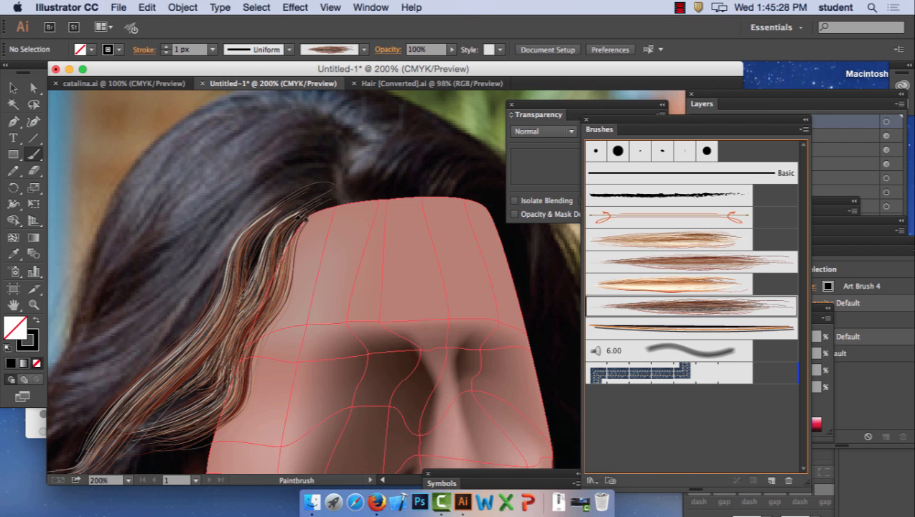
{"action": "left_click_drag", "start_coordinate": [105, 430], "coordinate": [107, 429]}
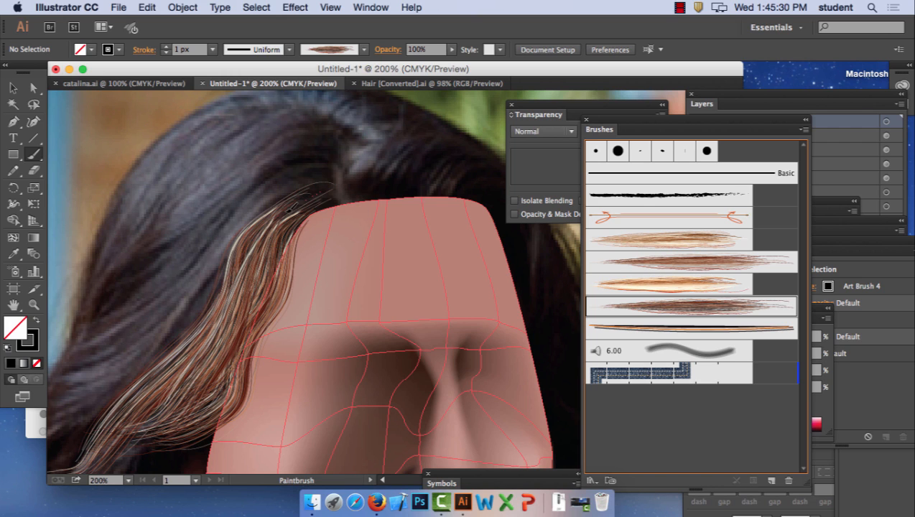
{"action": "left_click_drag", "start_coordinate": [153, 401], "coordinate": [155, 404]}
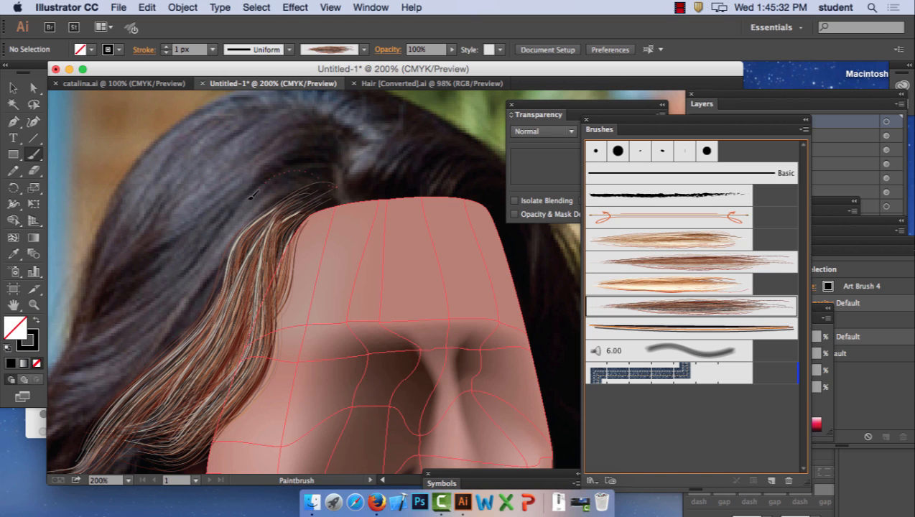
Extend the painted hair outward from the parting with more overlapping darkened strands that widen the lock away from the face
{"action": "left_click_drag", "start_coordinate": [286, 242], "coordinate": [325, 177]}
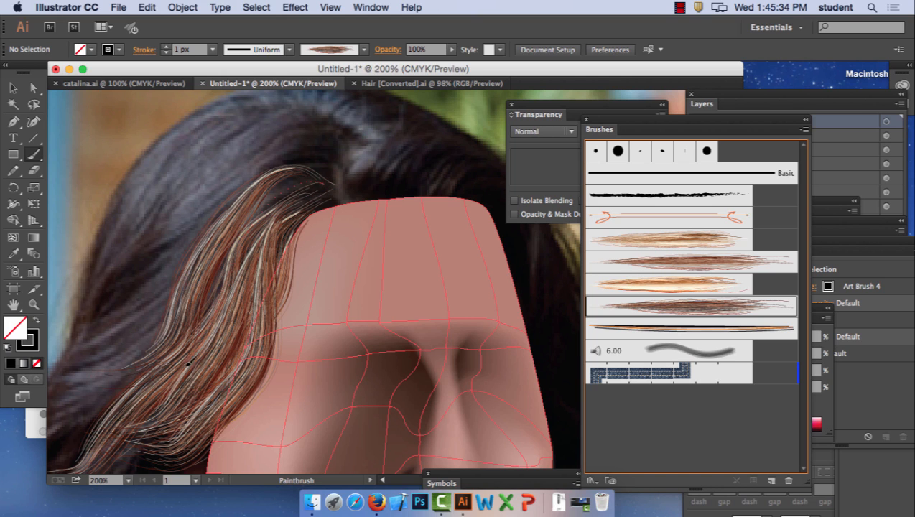
{"action": "left_click_drag", "start_coordinate": [122, 337], "coordinate": [120, 339]}
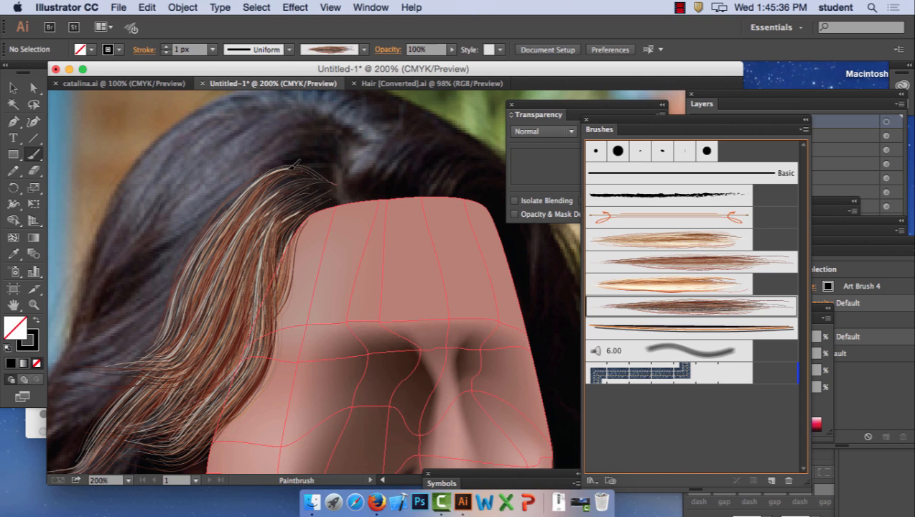
{"action": "left_click_drag", "start_coordinate": [260, 314], "coordinate": [259, 319]}
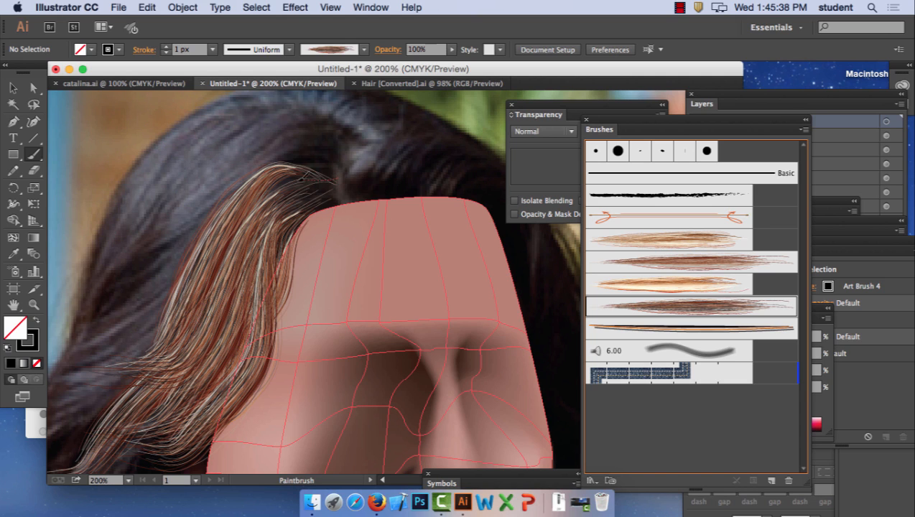
{"action": "left_click_drag", "start_coordinate": [302, 179], "coordinate": [231, 268]}
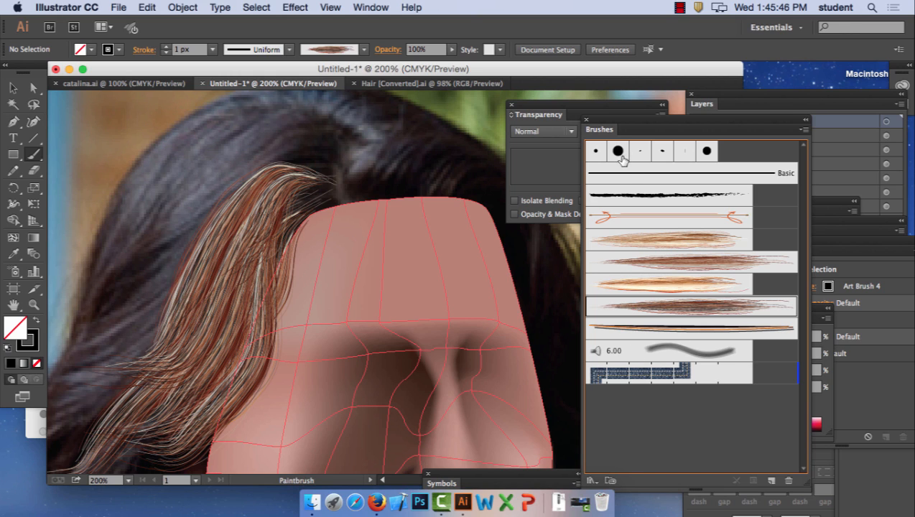
Uncover the layer list by moving the brush collection aside, collapse Layer 2, and unlock and expand Layer 1
{"action": "mouse_move", "coordinate": [687, 118]}
{"action": "left_mouse_down"}
{"action": "mouse_move", "coordinate": [749, 395]}
{"action": "mouse_move", "coordinate": [686, 338]}
{"action": "mouse_move", "coordinate": [727, 158]}
{"action": "left_mouse_up"}
{"action": "mouse_move", "coordinate": [793, 143]}
{"action": "left_mouse_down"}
{"action": "mouse_move", "coordinate": [739, 85]}
{"action": "mouse_move", "coordinate": [707, 165]}
{"action": "mouse_move", "coordinate": [689, 161]}
{"action": "left_mouse_up"}
{"action": "left_click", "coordinate": [726, 122]}
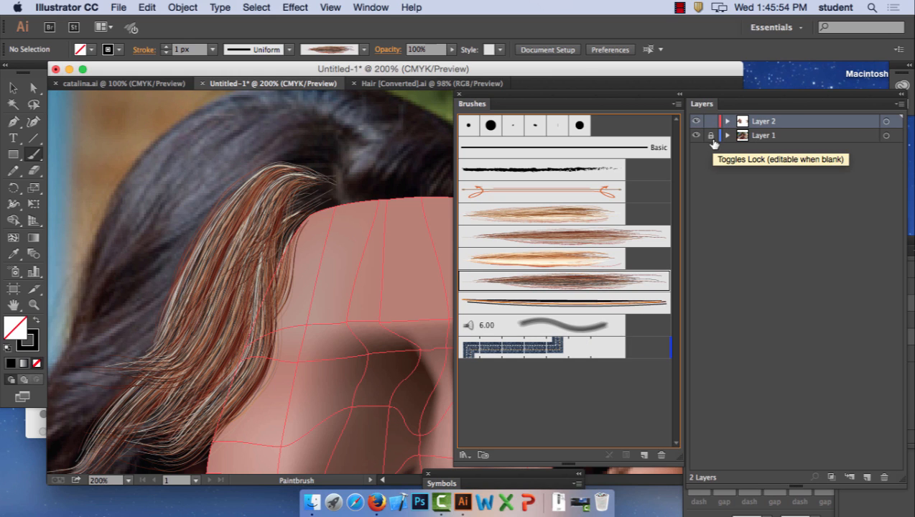
{"action": "left_click", "coordinate": [711, 137]}
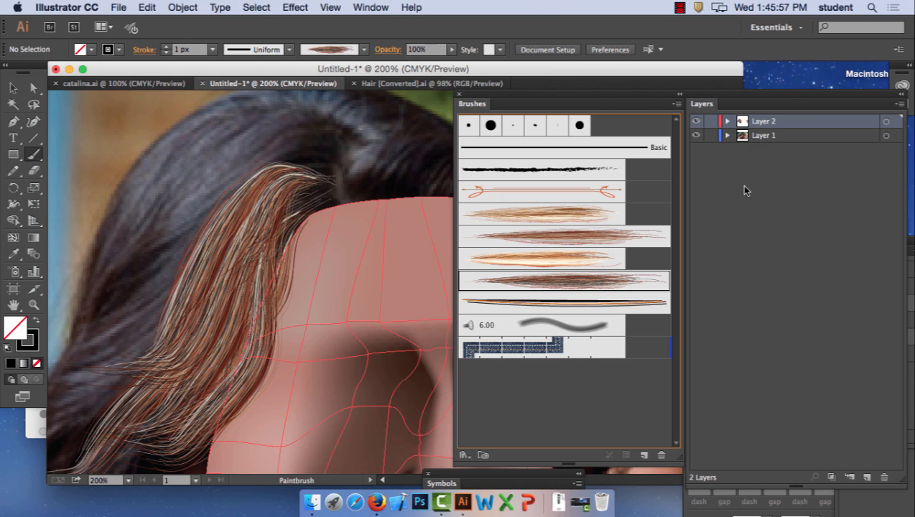
{"action": "left_click", "coordinate": [711, 135]}
{"action": "left_click", "coordinate": [711, 137]}
{"action": "left_click", "coordinate": [727, 135]}
{"action": "left_click", "coordinate": [709, 135]}
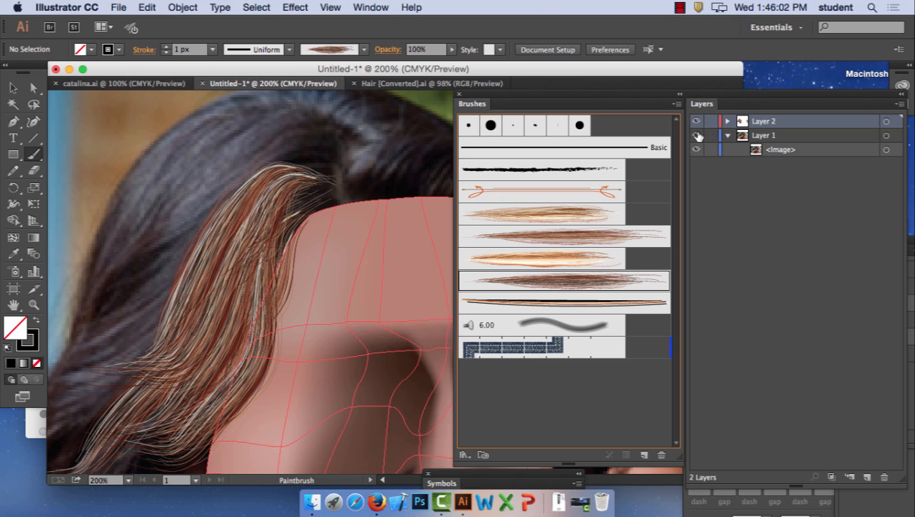
Hide the reference photo's layer to examine the painted hair and face on their own, and show the layer again
{"action": "left_click", "coordinate": [697, 135]}
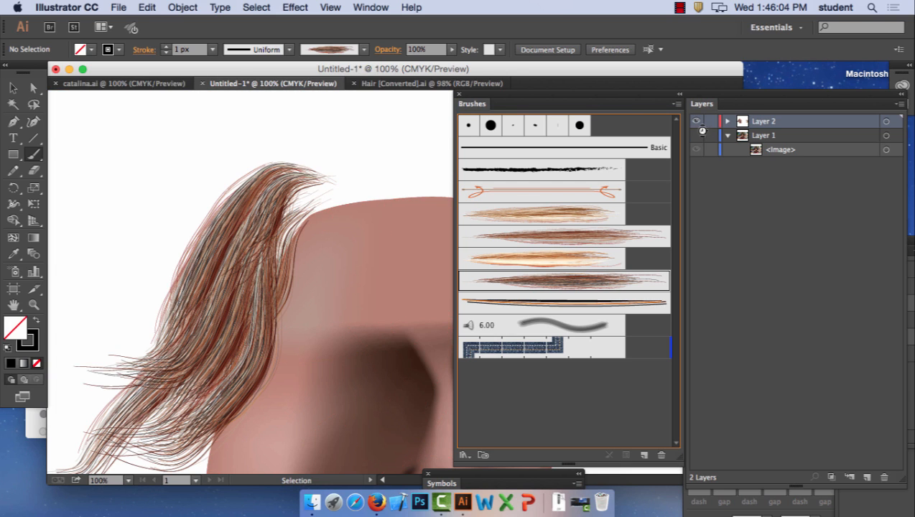
{"action": "key", "text": "super+minus"}
{"action": "key", "text": "super+minus"}
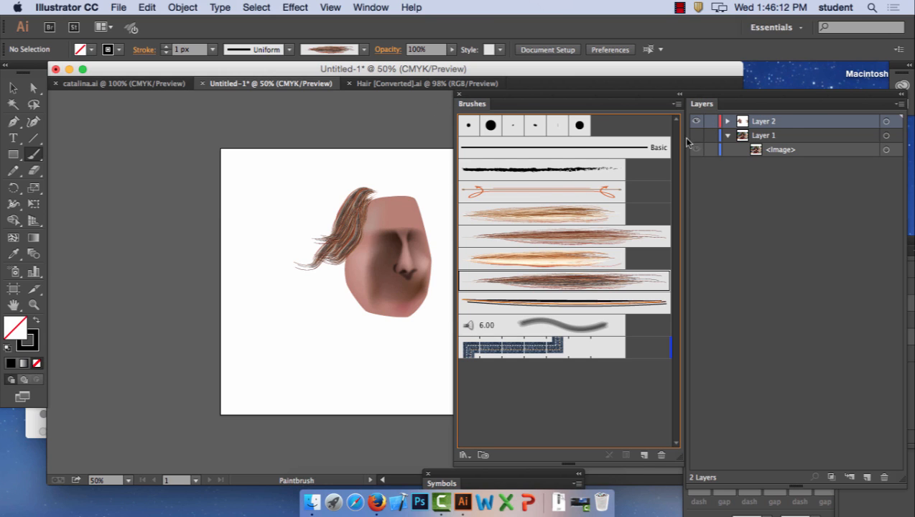
{"action": "left_click", "coordinate": [696, 135]}
Save the document in Documents as an Illustrator CC file named with the author's first name followed by "_portrait"
{"action": "left_click", "coordinate": [119, 7]}
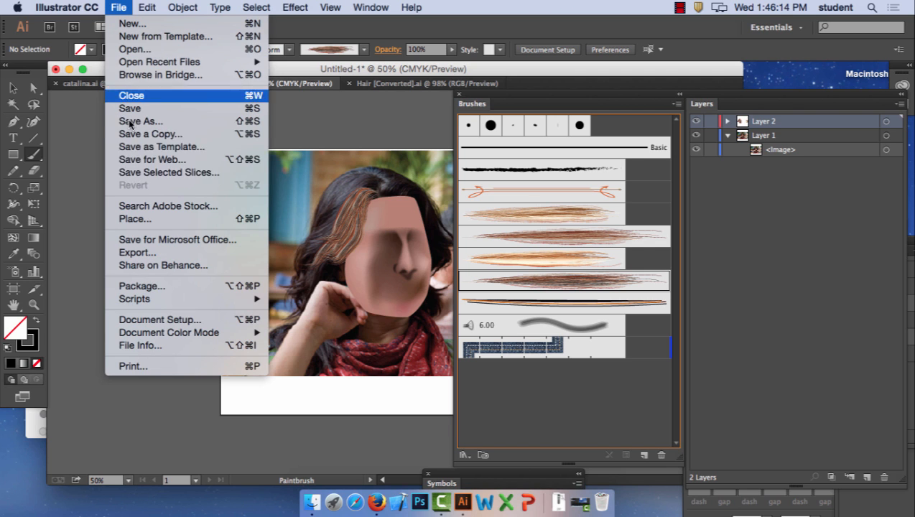
{"action": "left_click", "coordinate": [143, 122]}
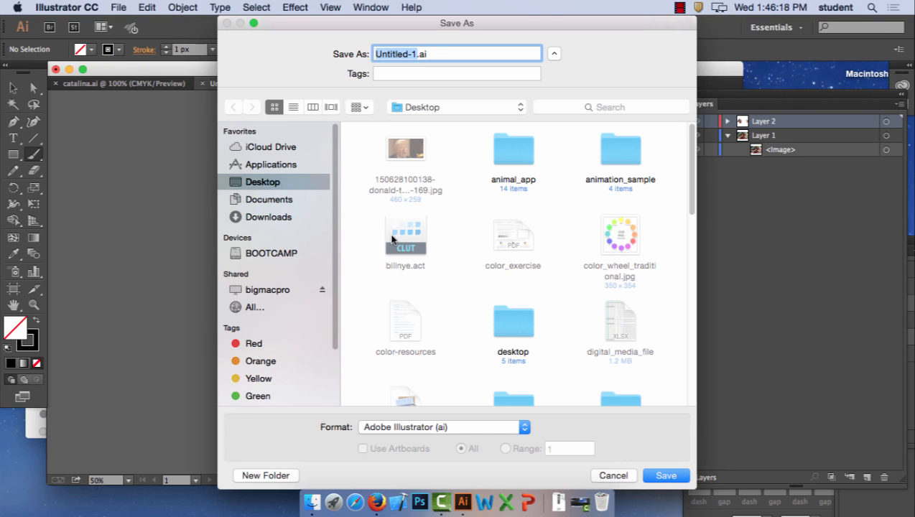
{"action": "left_click", "coordinate": [321, 199]}
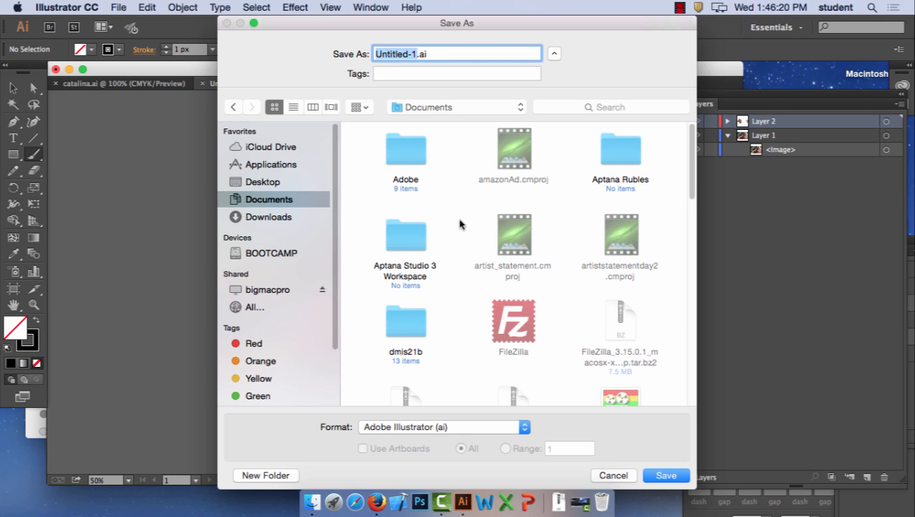
{"action": "type", "text": "jeff"}
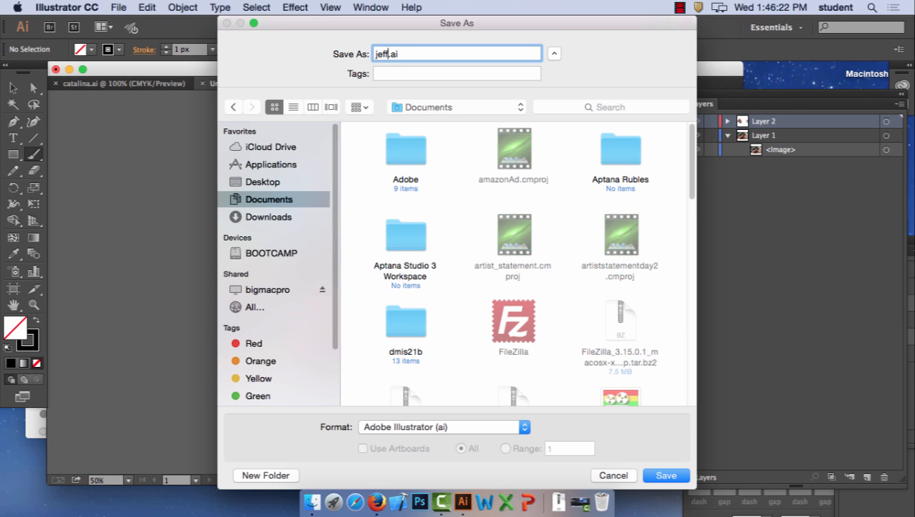
{"action": "type", "text": "_portraiu"}
{"action": "key", "text": "BackSpace"}
{"action": "type", "text": "t"}
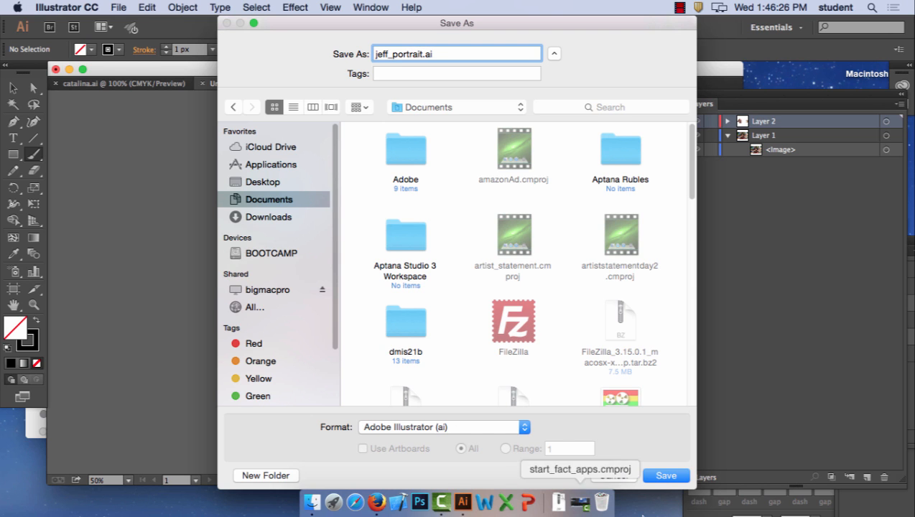
{"action": "left_click", "coordinate": [673, 477]}
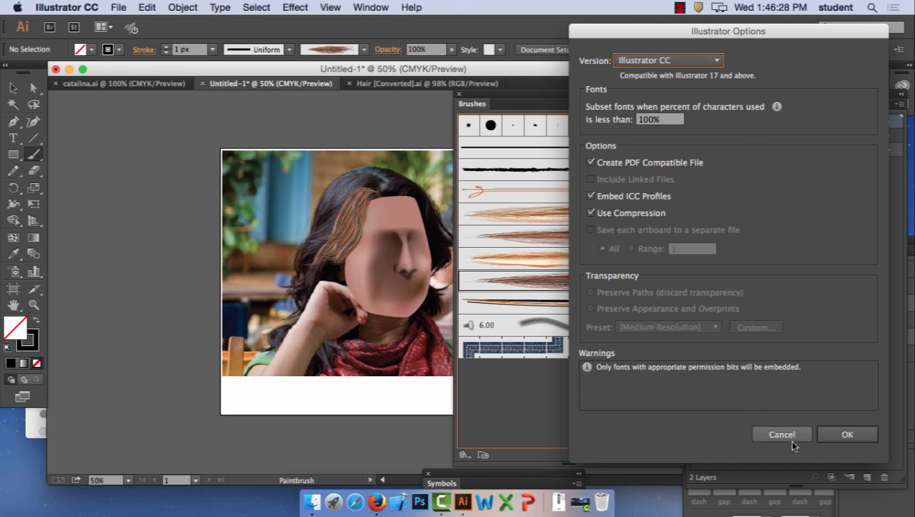
{"action": "left_click", "coordinate": [841, 433]}
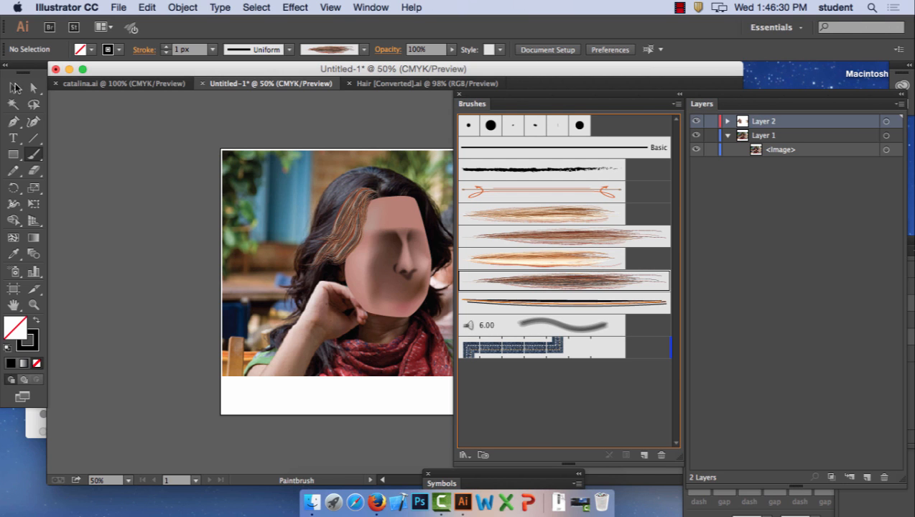
Select the reference photo on the artboard, show the document's Links list, and move it over the brush and layer lists
{"action": "key", "text": "v"}
{"action": "left_click", "coordinate": [301, 187]}
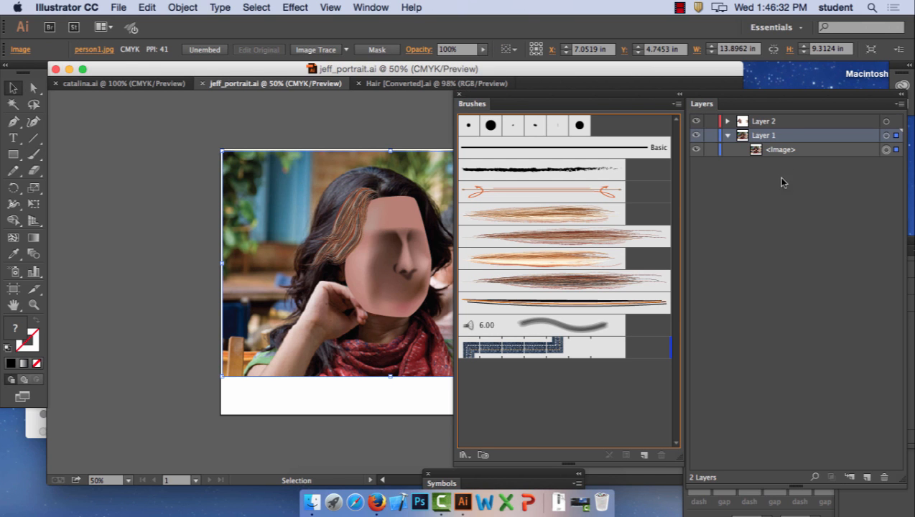
{"action": "left_click", "coordinate": [381, 7]}
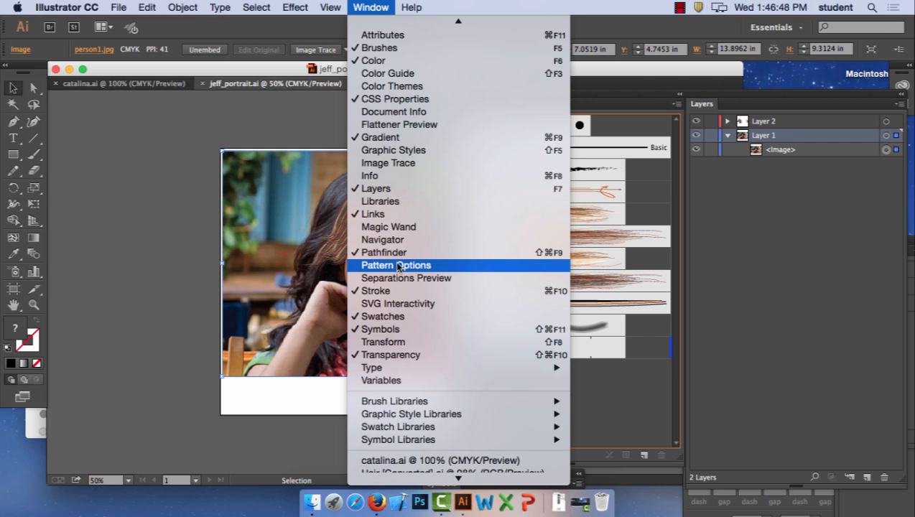
{"action": "scroll", "coordinate": [402, 266], "scroll_direction": "up", "scroll_amount": 2}
{"action": "left_click", "coordinate": [409, 243]}
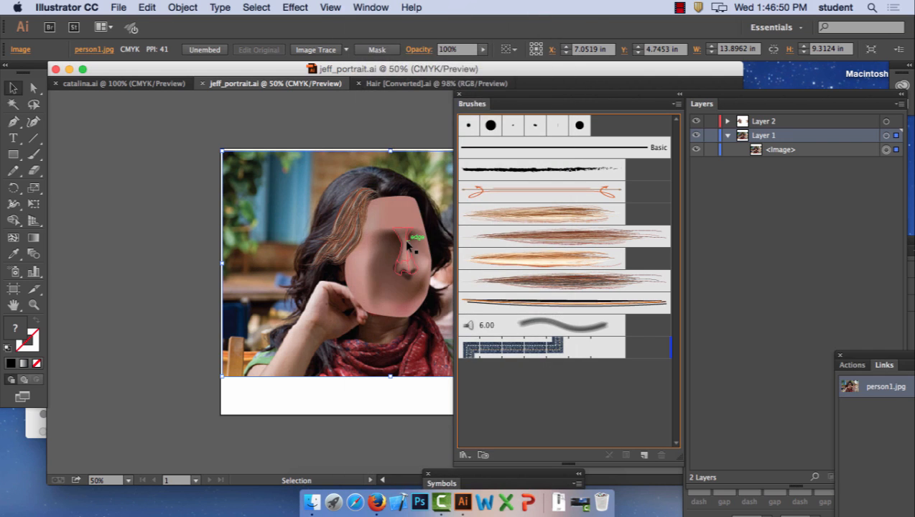
{"action": "left_click_drag", "start_coordinate": [872, 356], "coordinate": [664, 181]}
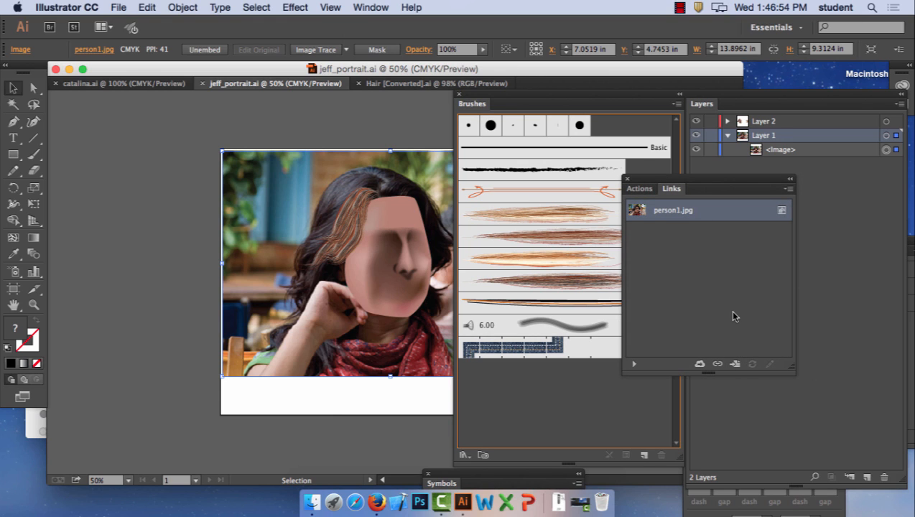
Examine the embedding and relinking options for the placed photo person1.jpg, along with the document's file commands
{"action": "left_click", "coordinate": [788, 188]}
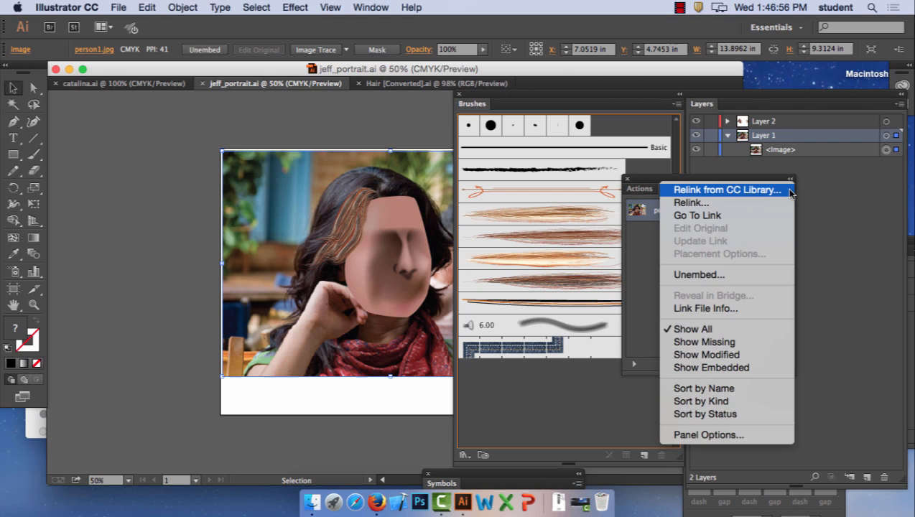
{"action": "left_click", "coordinate": [721, 276]}
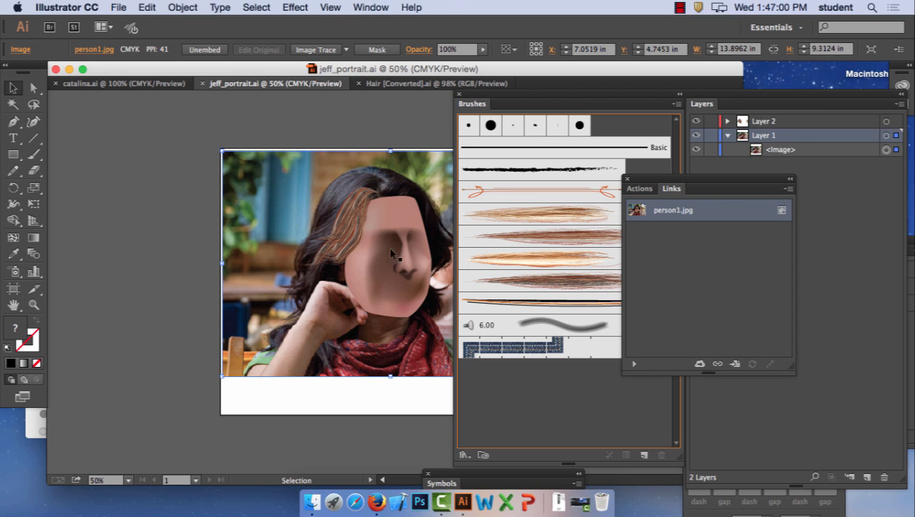
{"action": "left_click", "coordinate": [118, 7]}
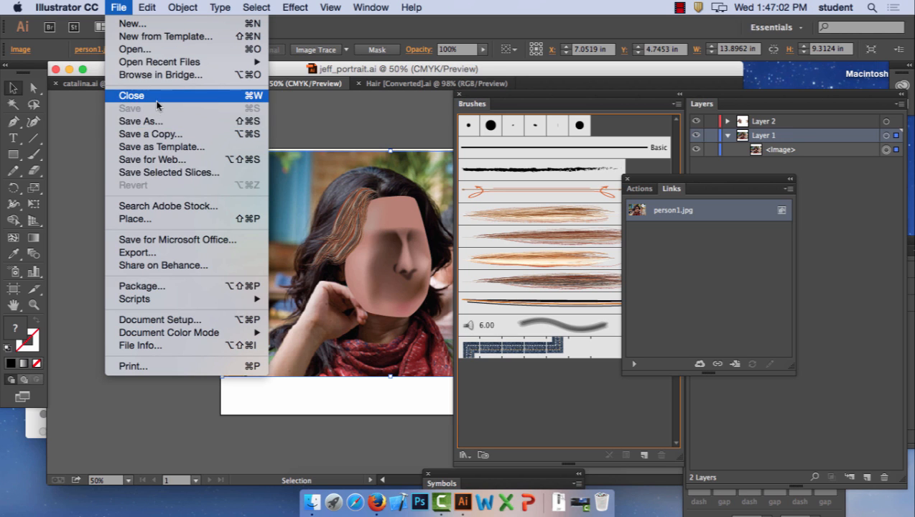
{"action": "left_click", "coordinate": [390, 248]}
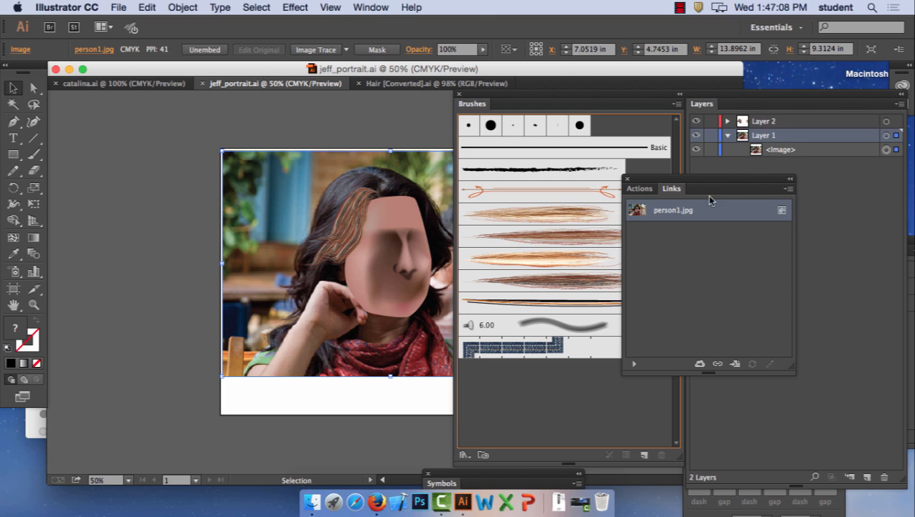
{"action": "left_click", "coordinate": [787, 190]}
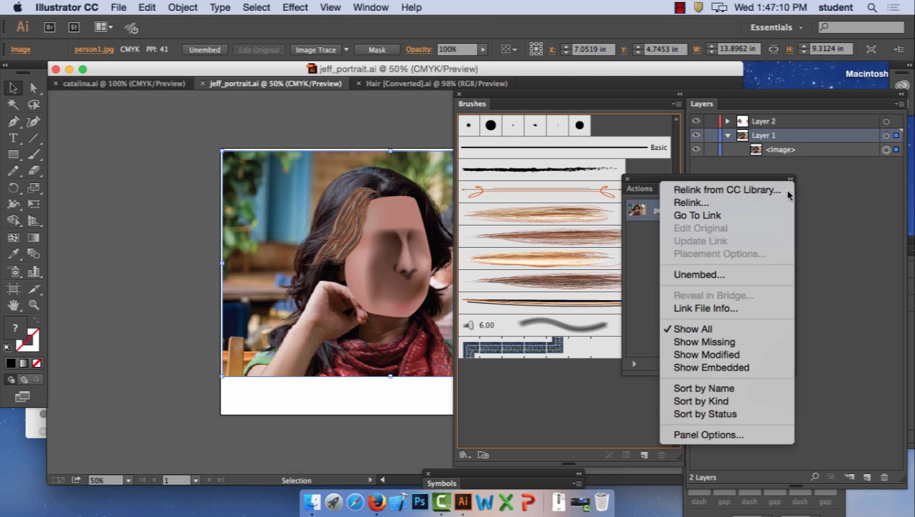
{"action": "left_click", "coordinate": [746, 275]}
Quit Illustrator with the clipboard data cleared and close the Illustrator_portrait folder window
{"action": "left_click", "coordinate": [80, 6]}
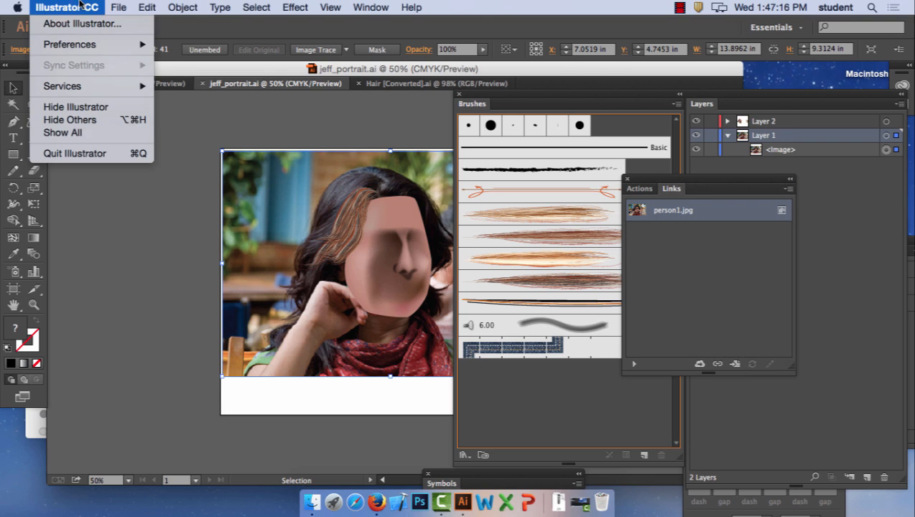
{"action": "left_click", "coordinate": [93, 154]}
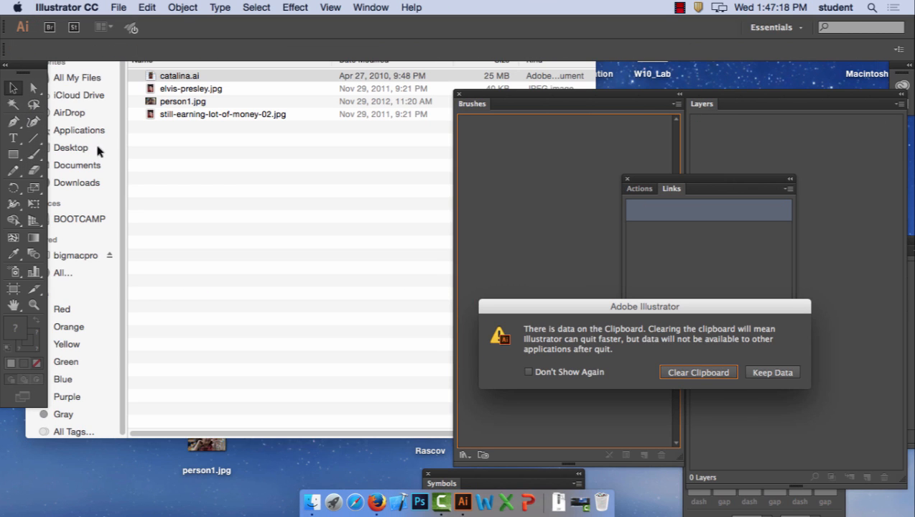
{"action": "left_click", "coordinate": [715, 375]}
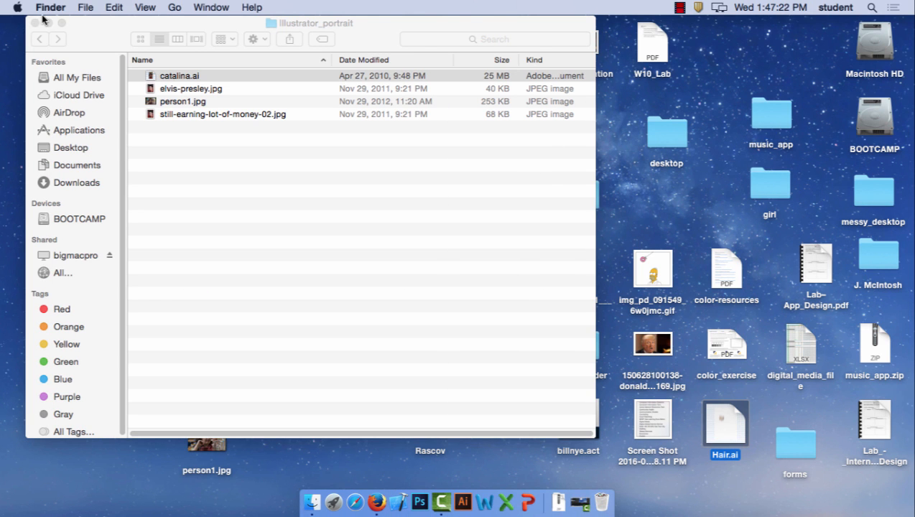
{"action": "left_click", "coordinate": [76, 32]}
{"action": "left_click", "coordinate": [34, 23]}
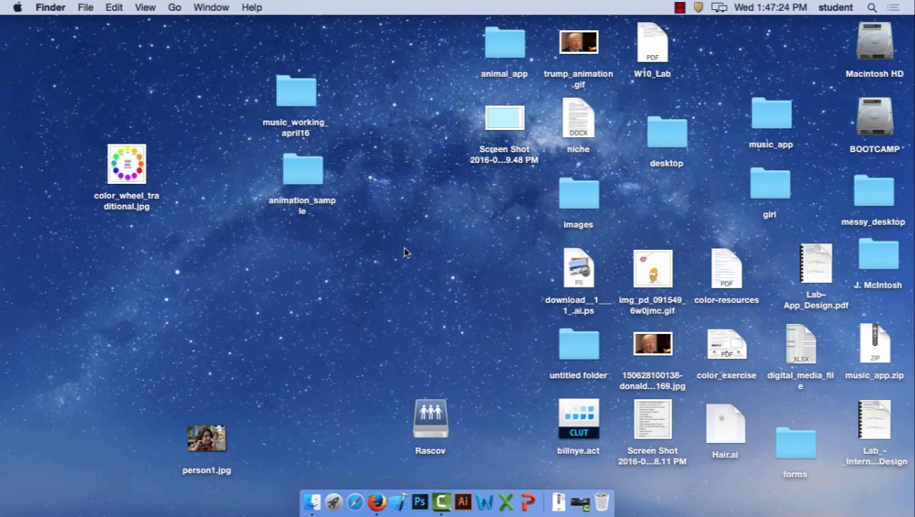